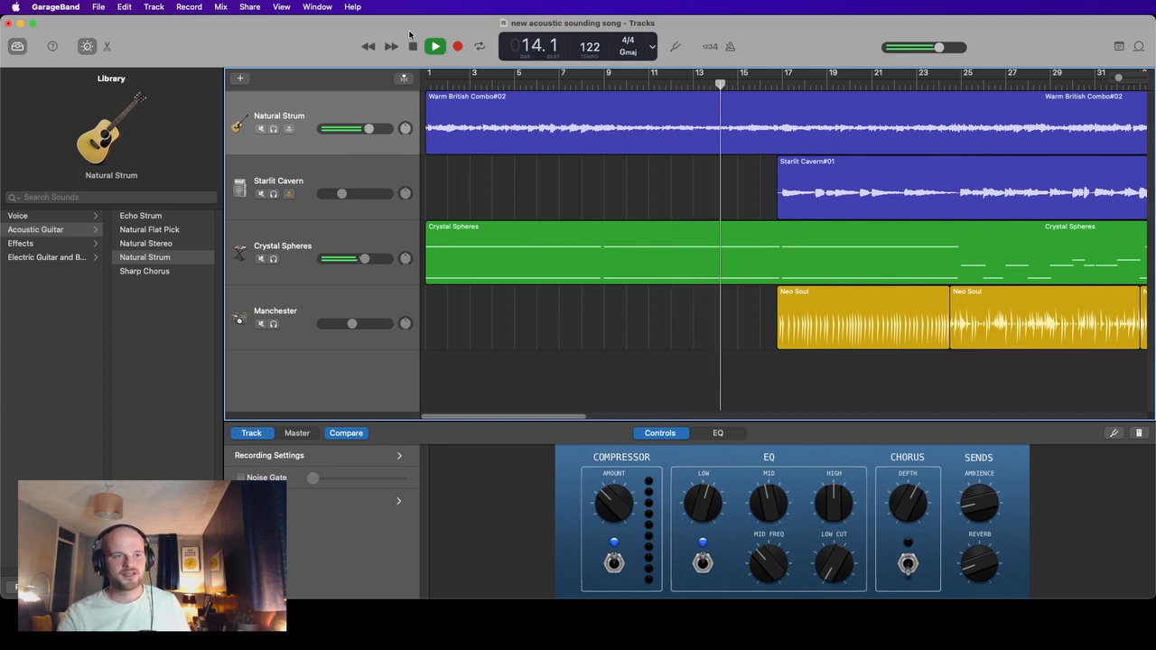
- Stop playback, turn on input monitoring for the Natural Strum track, and mute the Starlit Cavern track
click(414, 47)
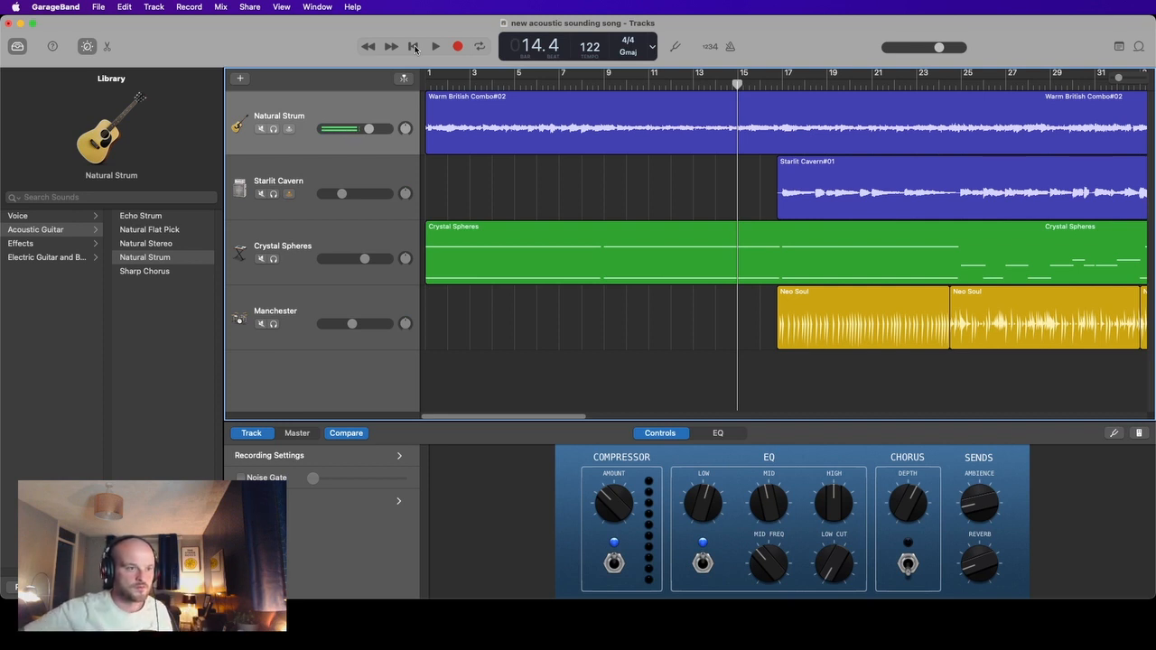
click(290, 131)
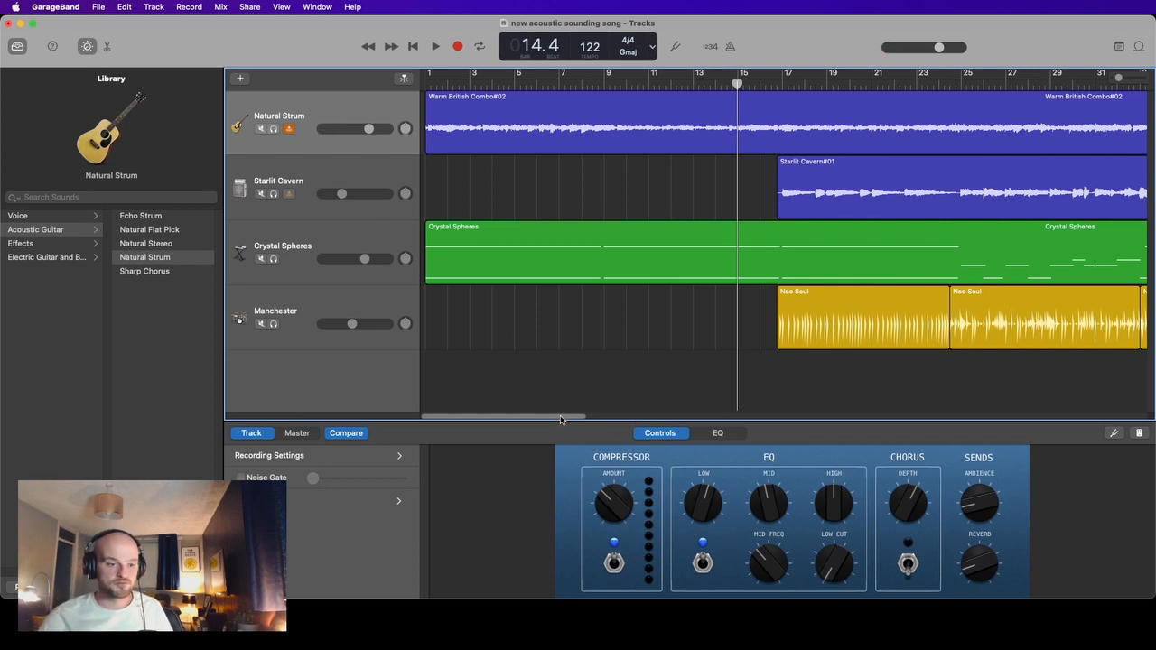
drag(565, 419, 850, 433)
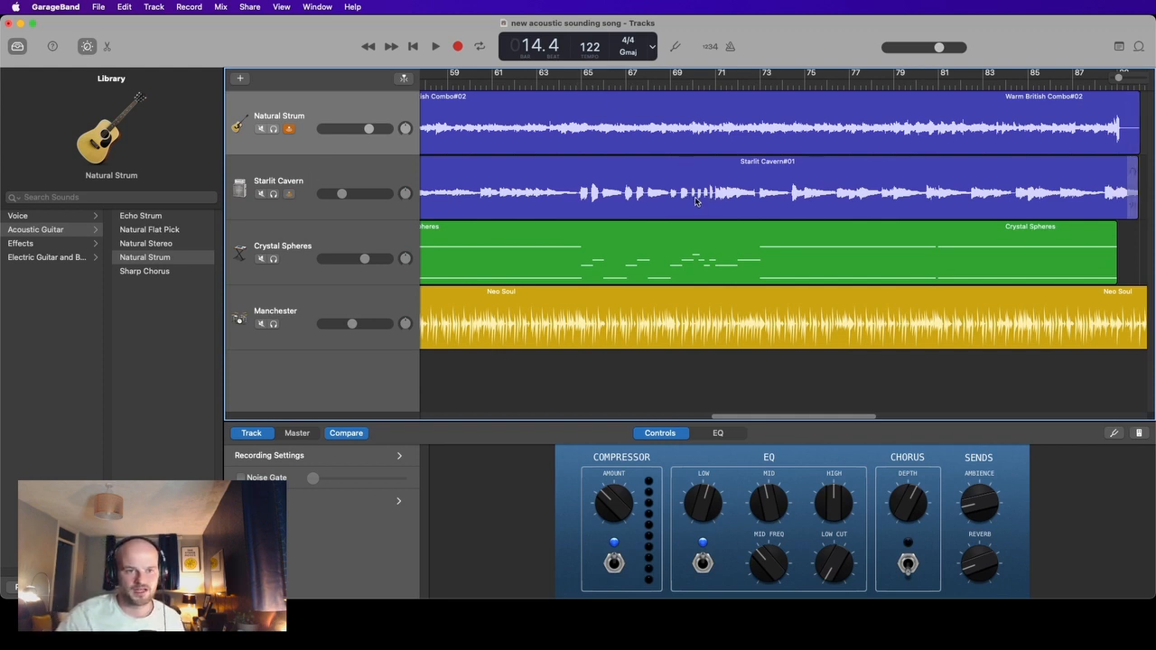
click(261, 193)
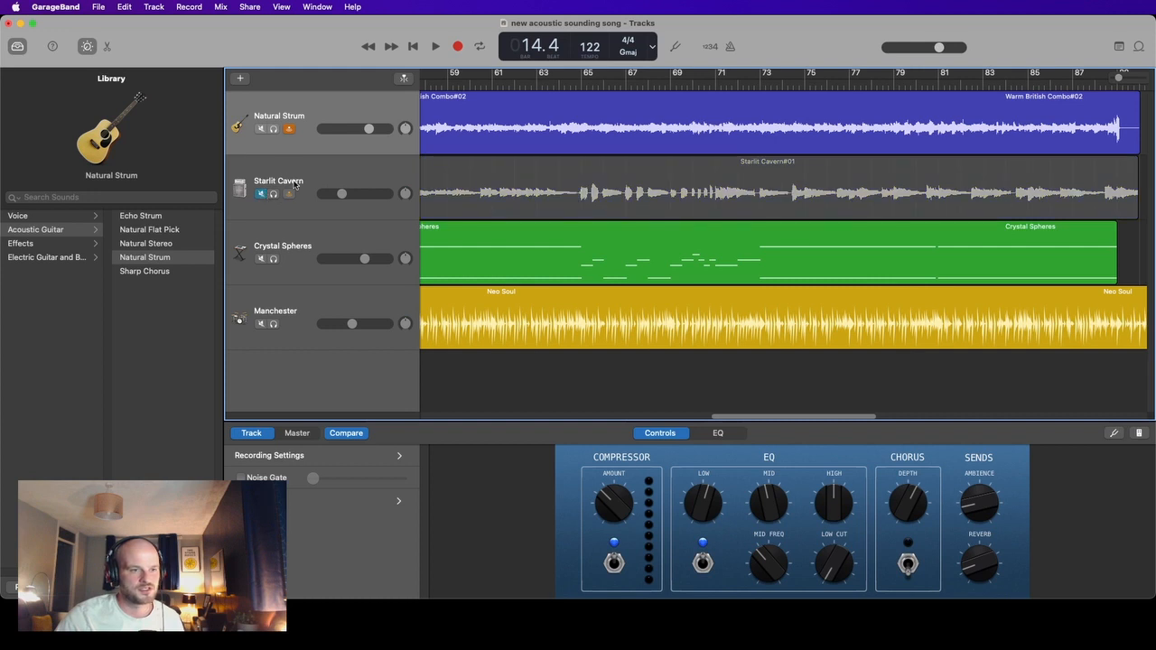
click(350, 114)
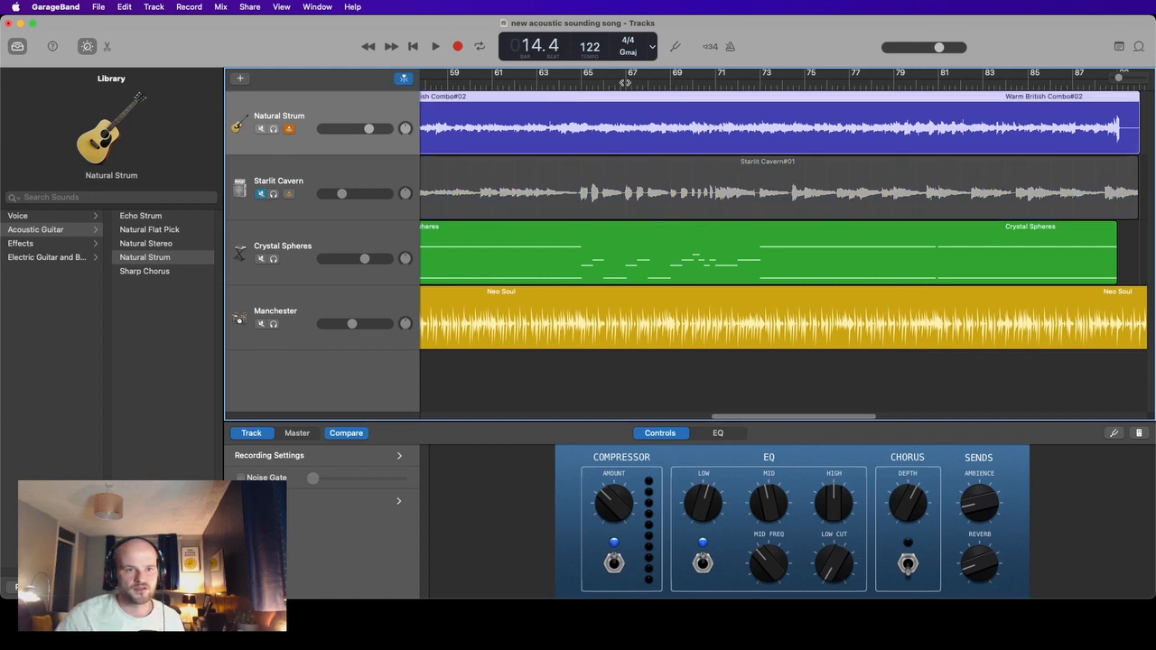
- Play the song from bar 67 to about bar 77 to hear the passage before the punch-in point
click(630, 82)
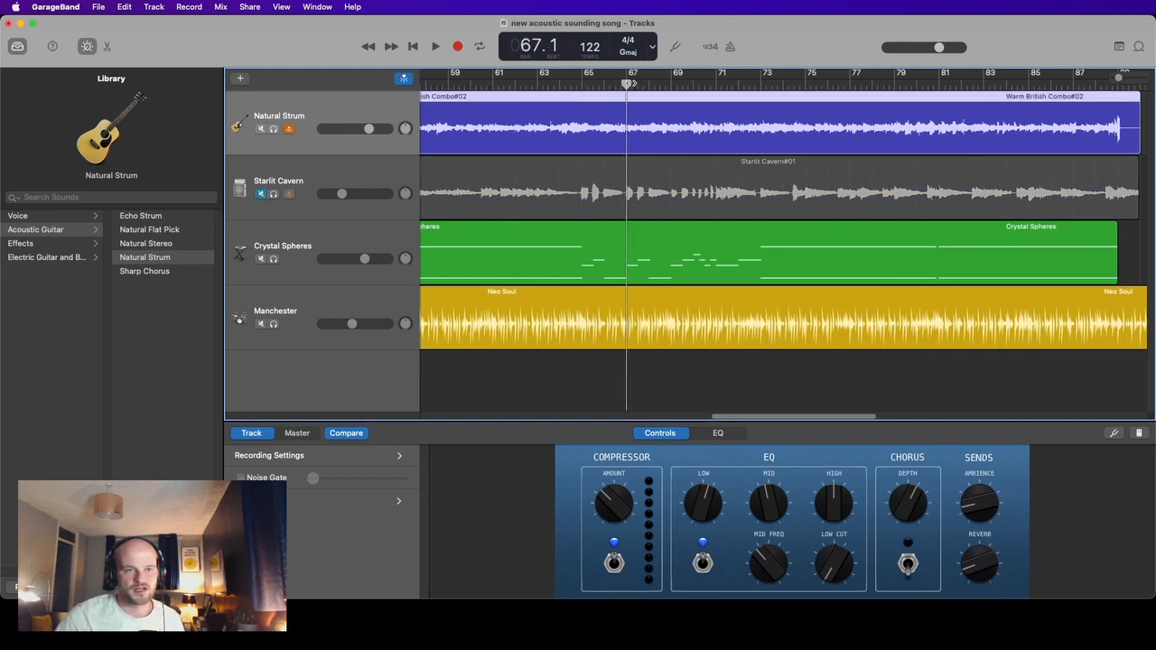
click(435, 46)
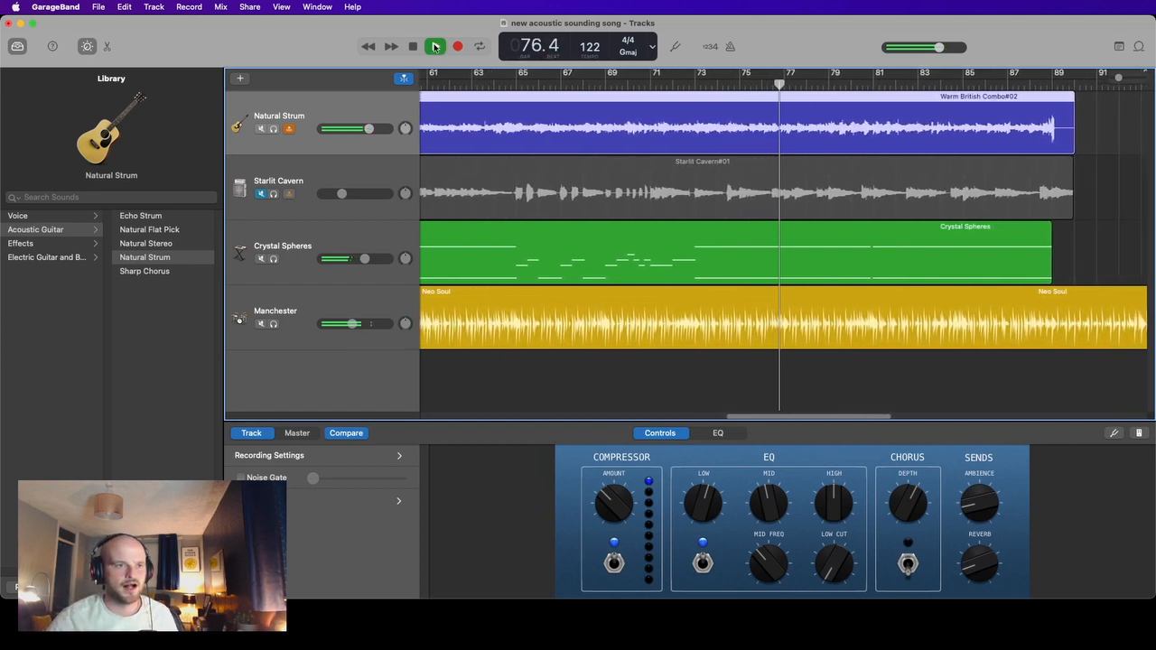
click(435, 46)
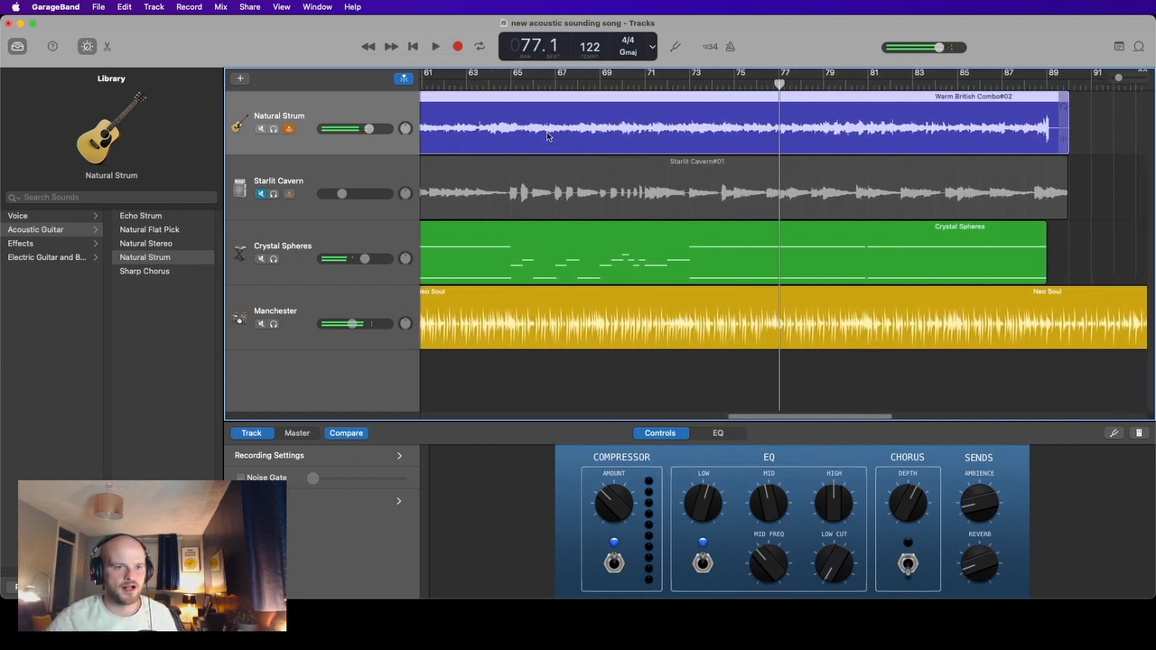
- Turn on the count-in and record guitar on the Natural Strum track from bar 71 to about bar 78
click(602, 86)
click(646, 82)
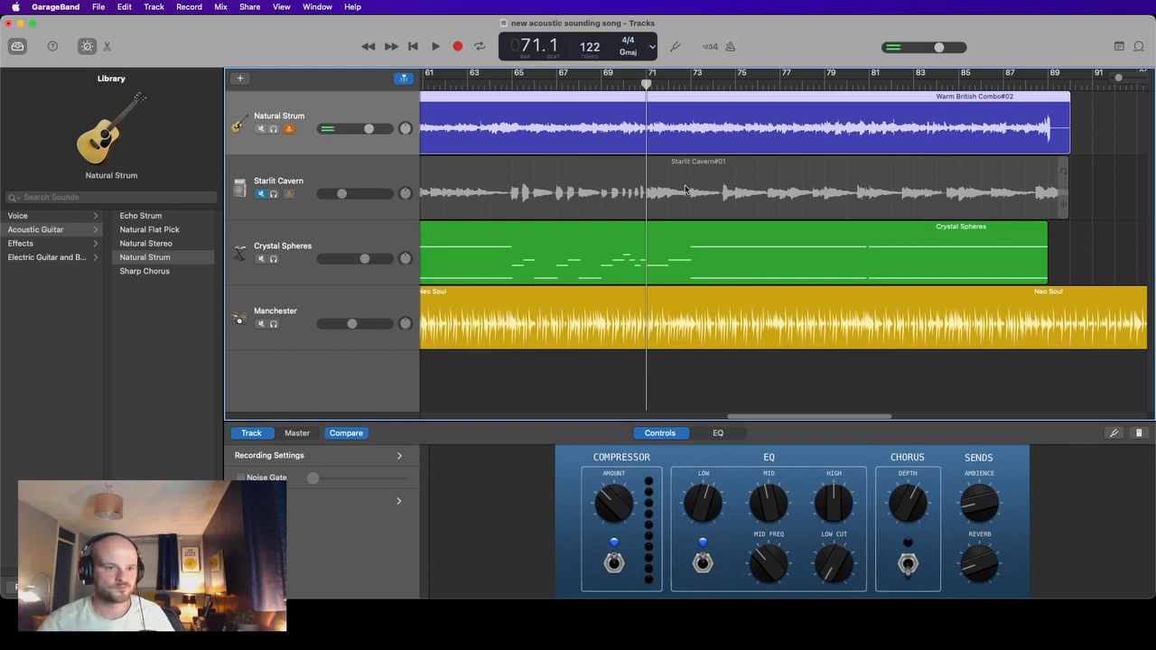
click(710, 48)
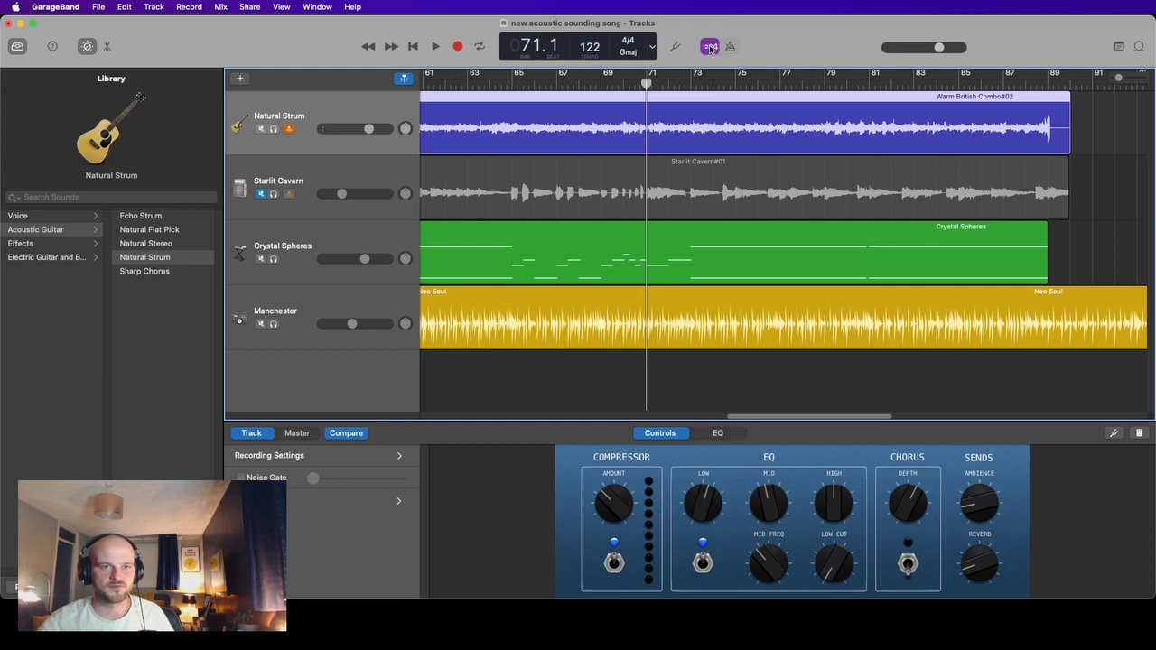
click(458, 47)
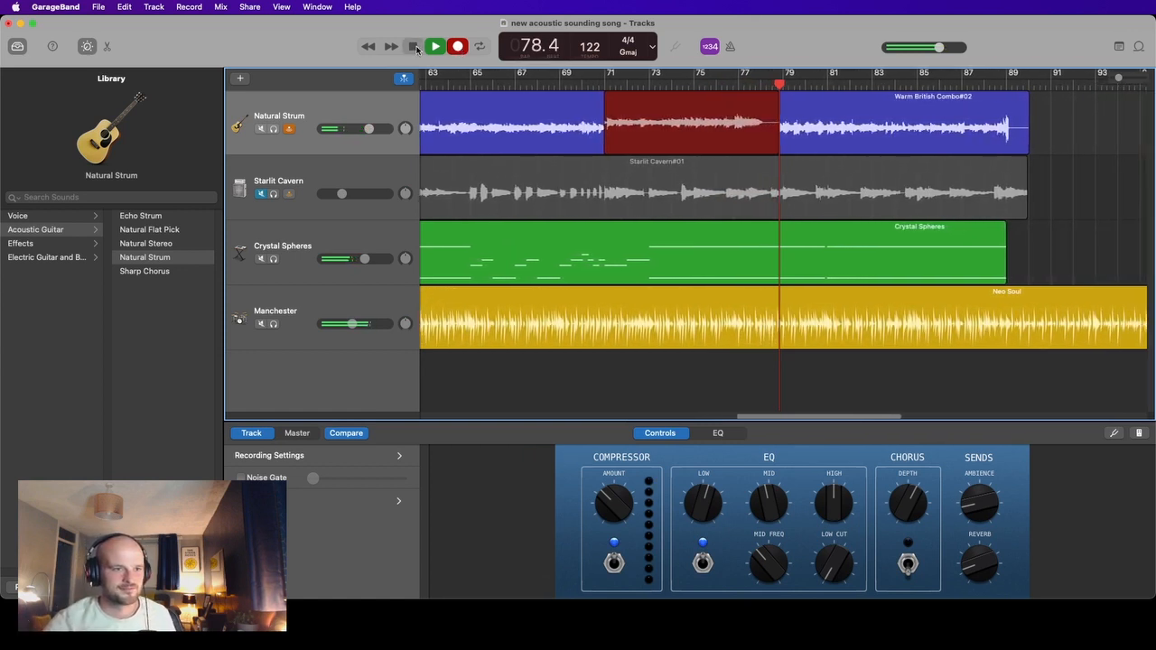
click(414, 47)
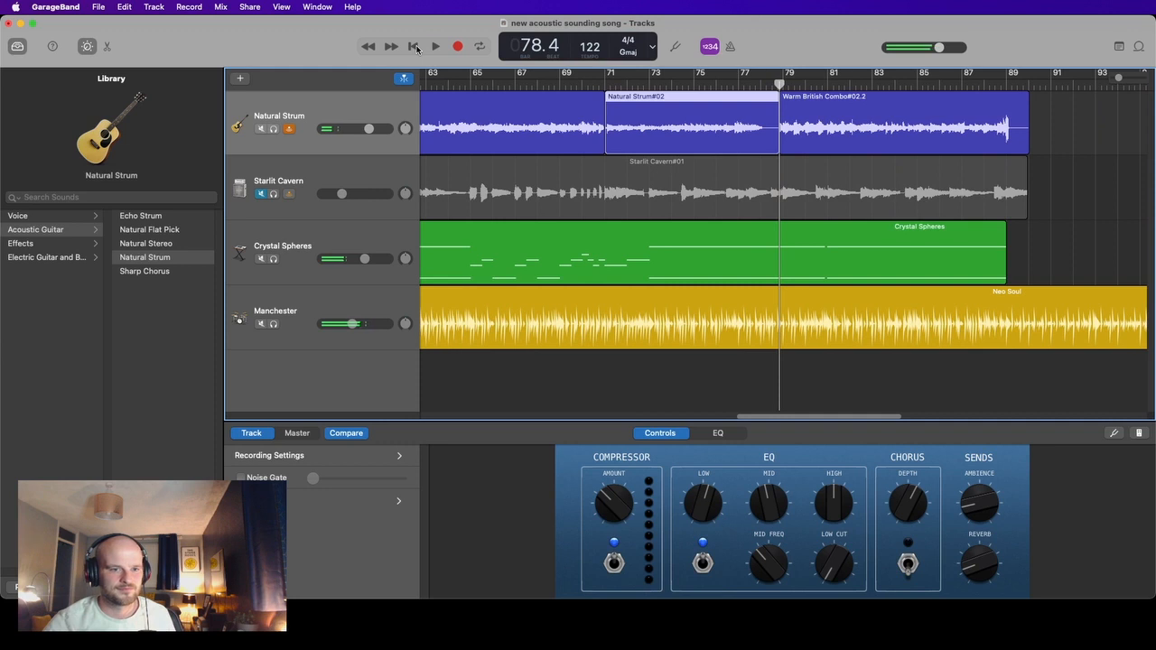
- Mute the Crystal Spheres track and record a new Natural Strum guitar take from bar 71 to about bar 92
click(260, 258)
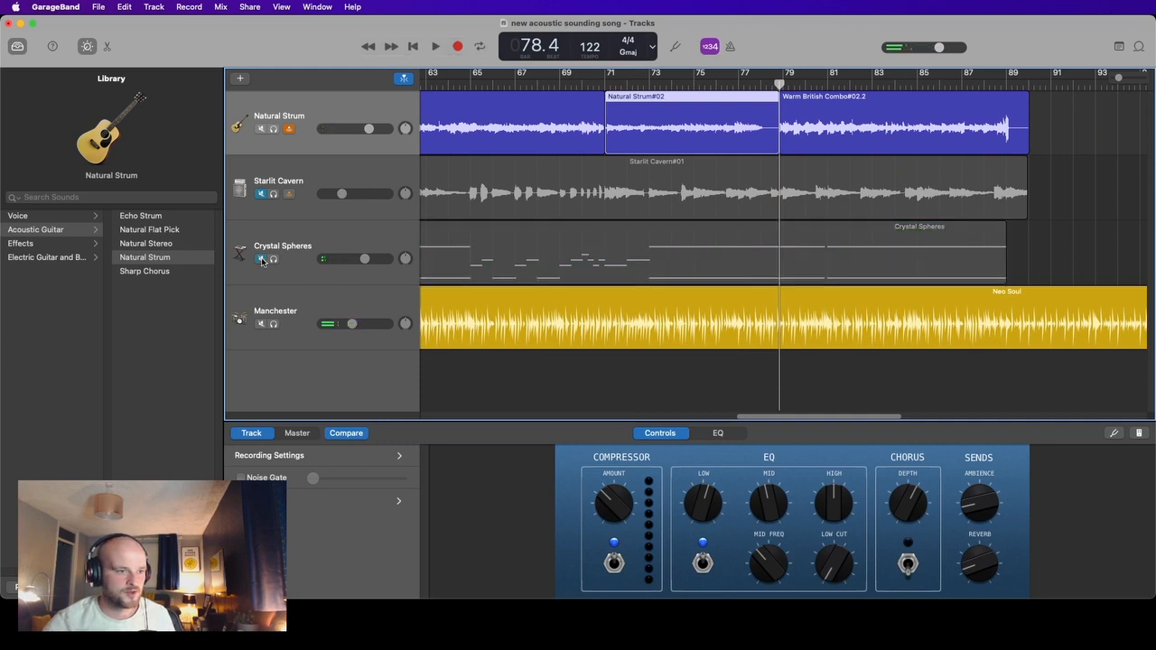
click(605, 83)
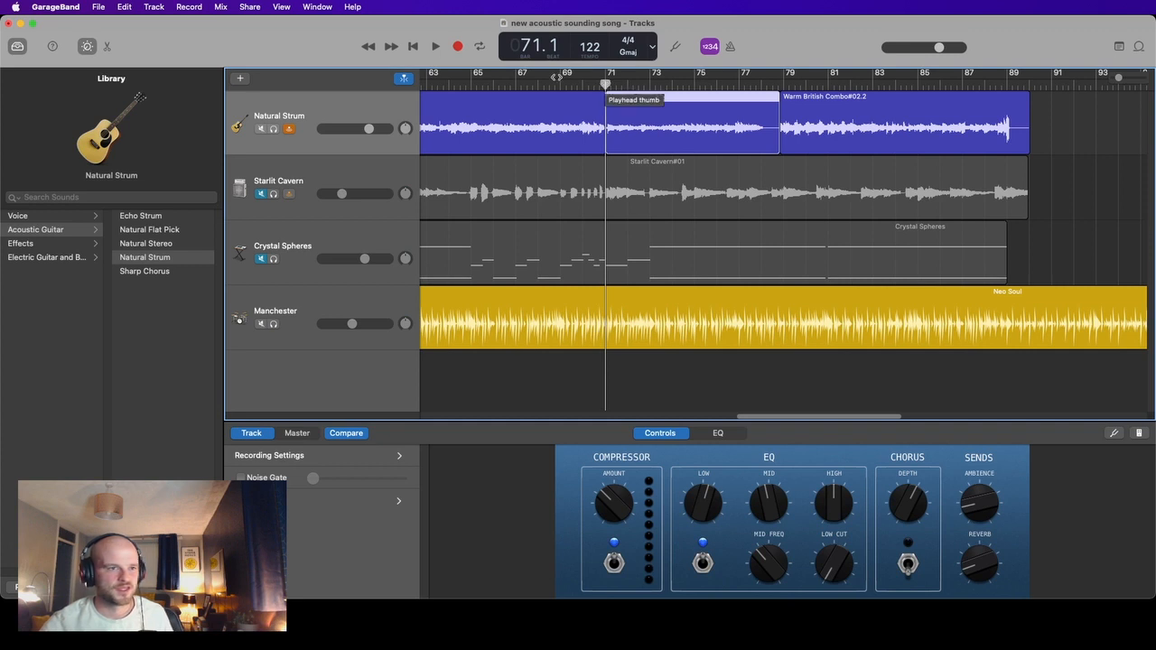
click(459, 46)
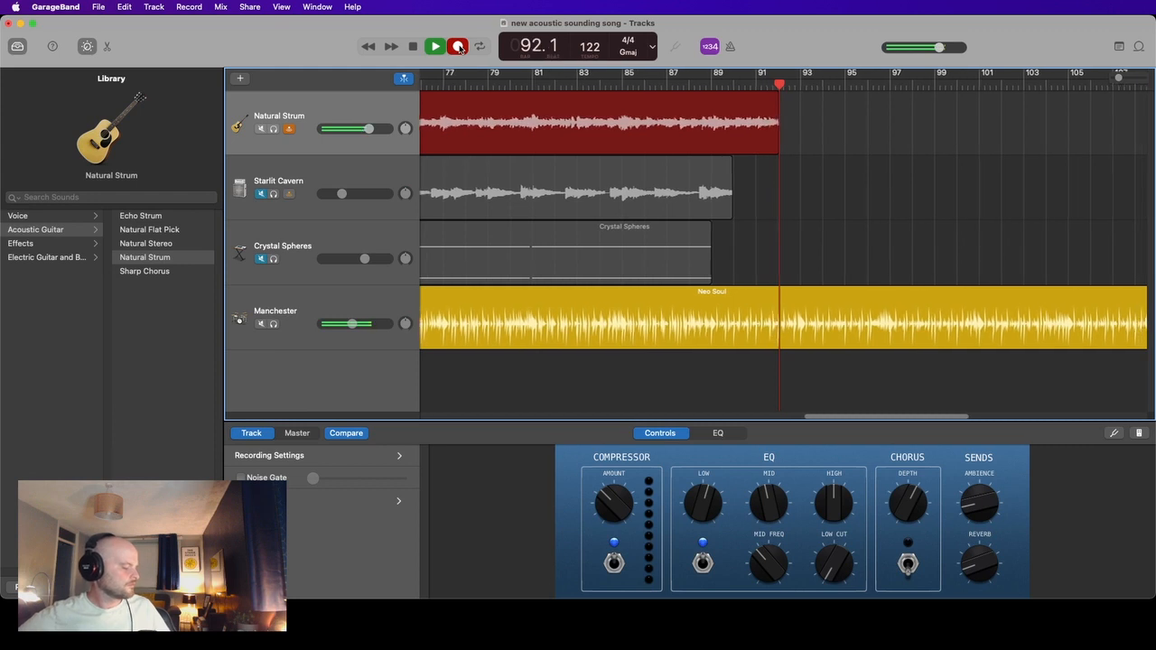
click(414, 48)
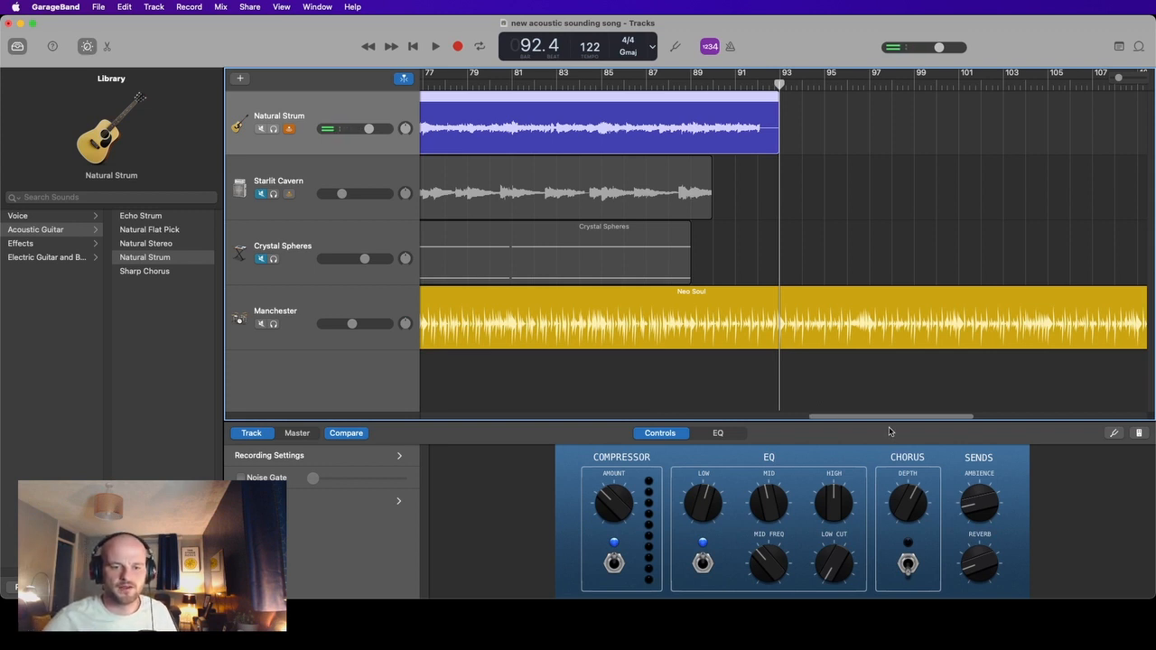
- Record another Natural Strum guitar take over the previous one, from bar 71 to about bar 94
drag(889, 417, 794, 418)
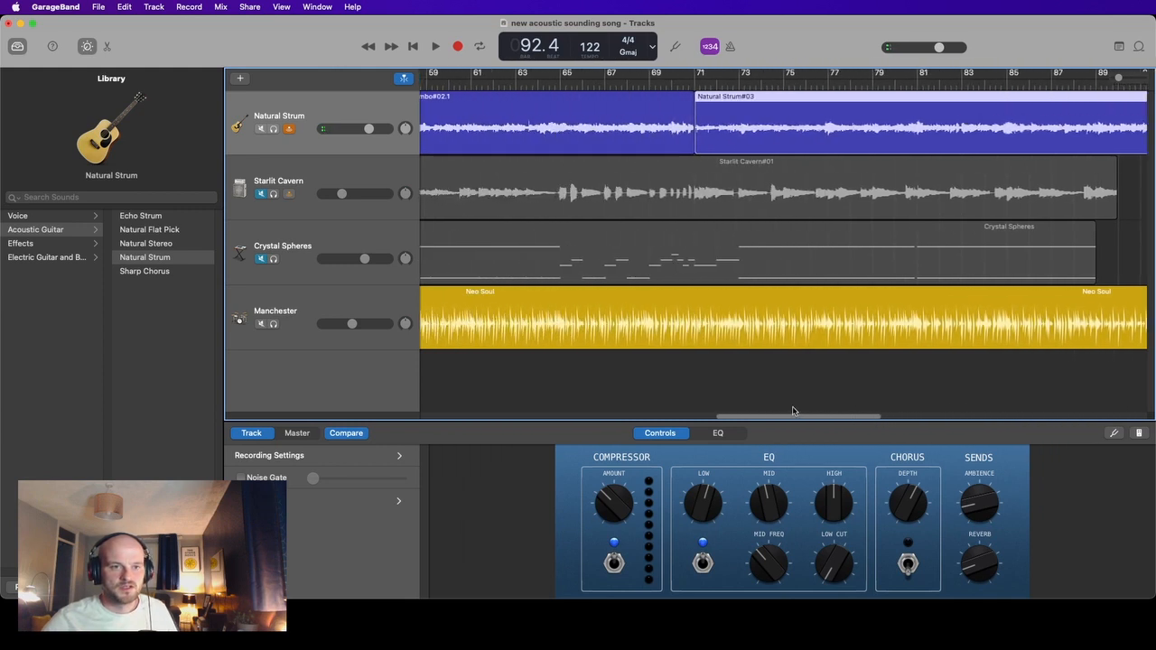
click(696, 81)
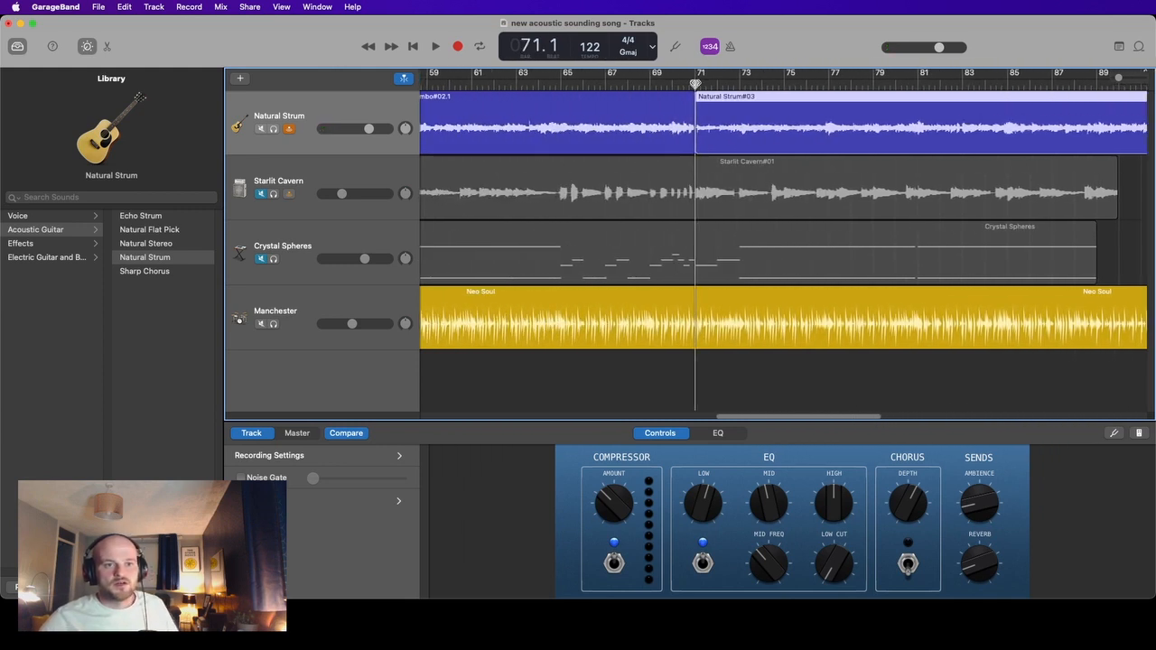
click(459, 47)
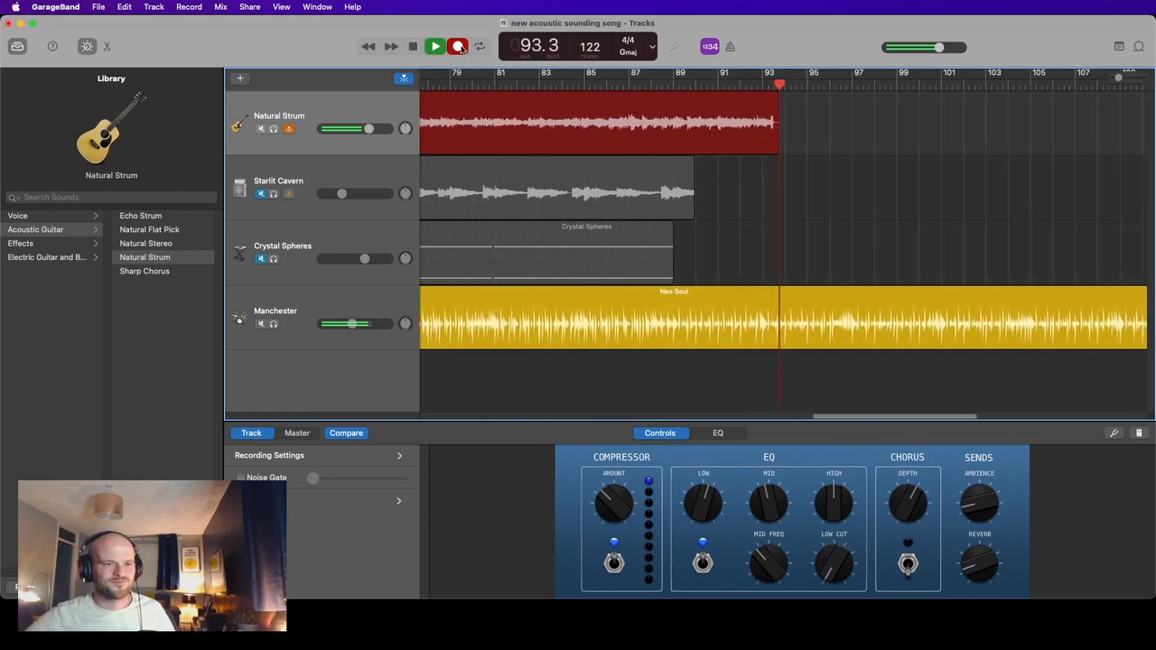
click(413, 46)
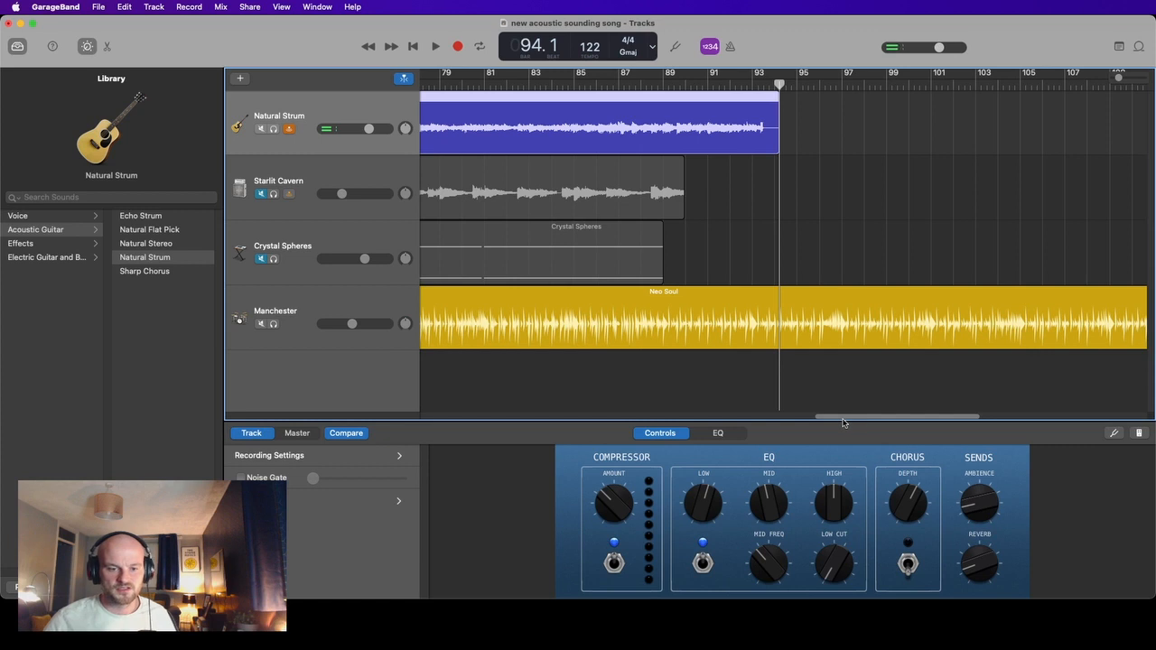
- Re-record the Natural Strum guitar part from bar 71 through to about bar 126
drag(828, 422, 747, 422)
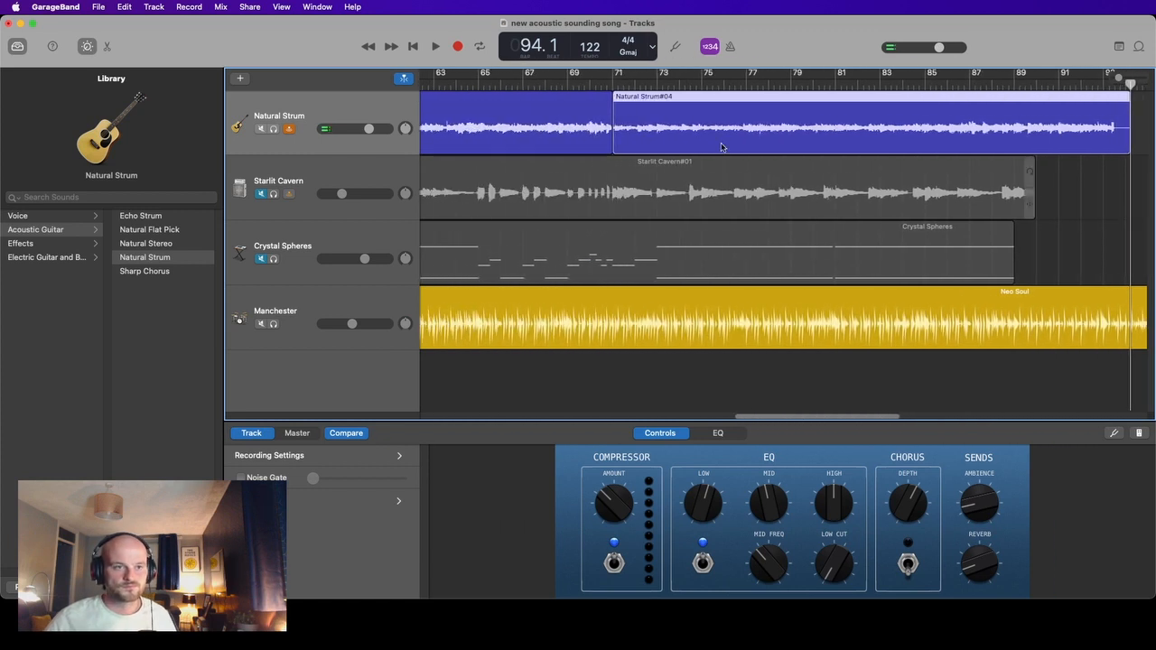
click(612, 87)
click(458, 47)
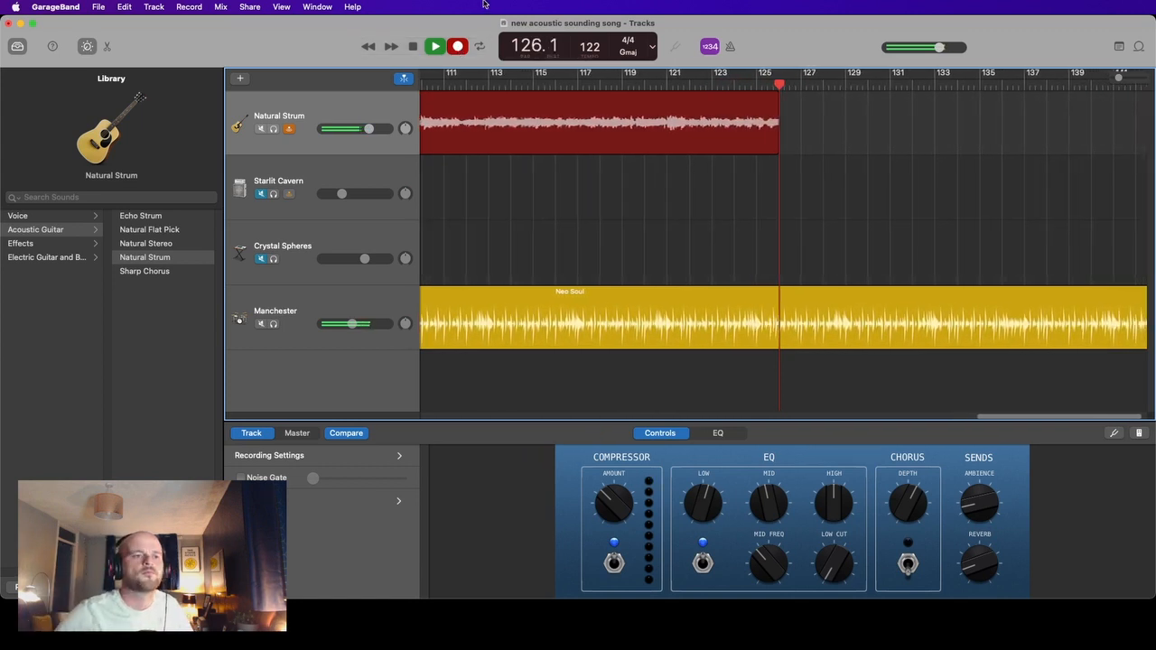
click(412, 47)
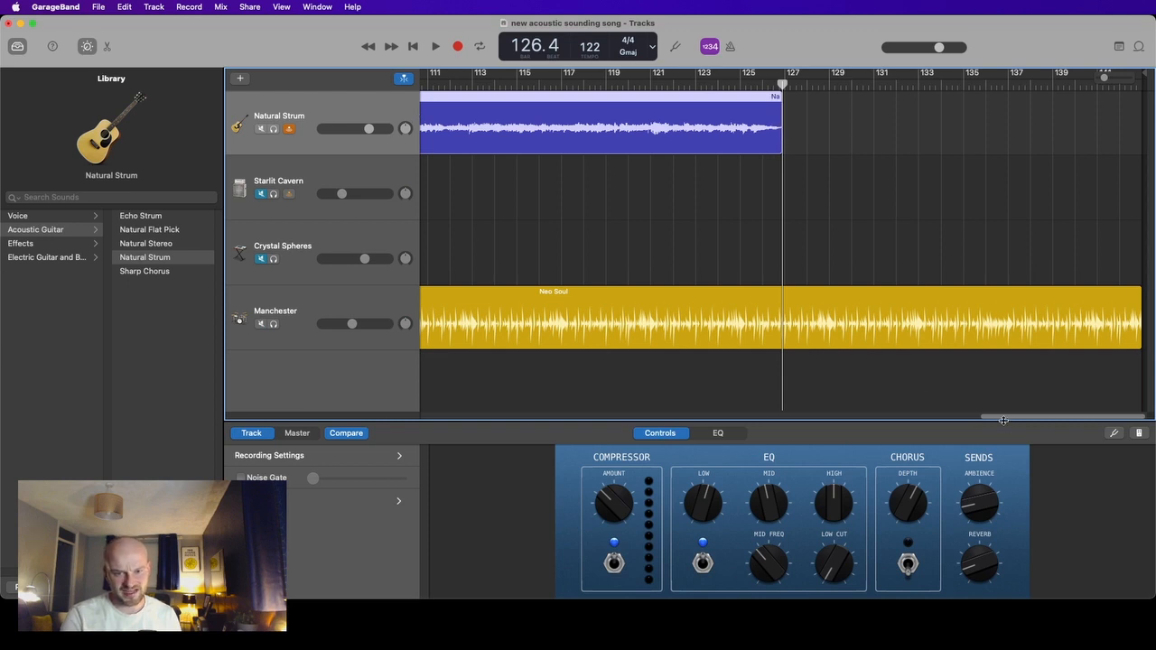
- Extend the earlier guitar region's end to bar 73 over the start of the new Natural Strum recording
drag(1003, 420, 739, 422)
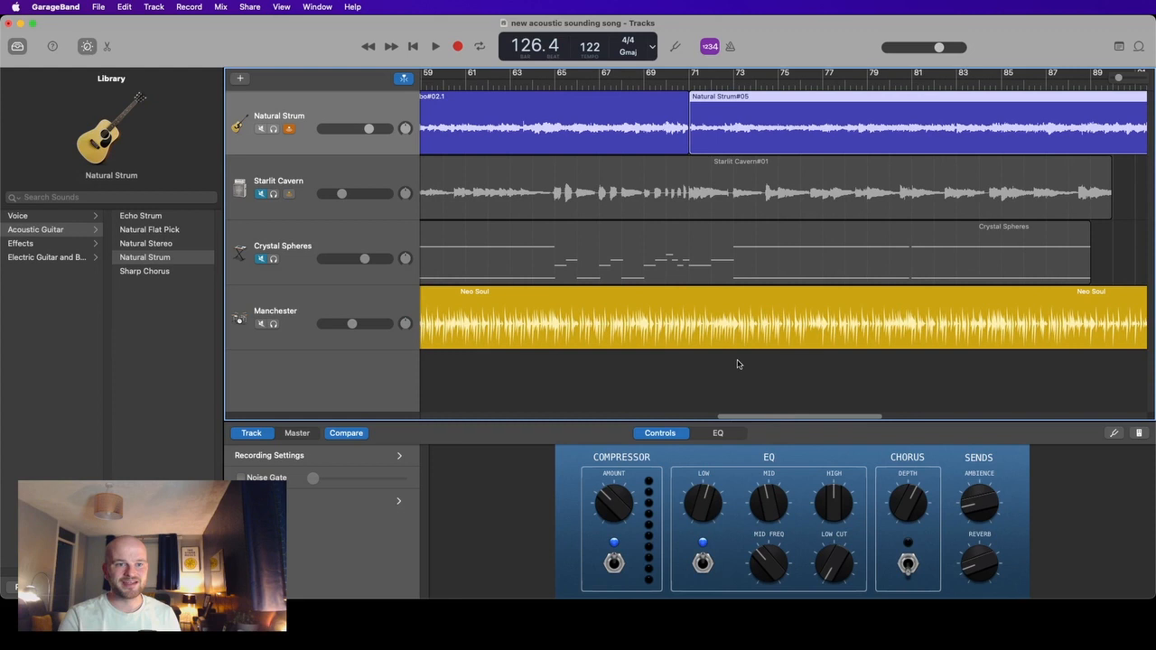
click(681, 125)
drag(681, 125, 724, 131)
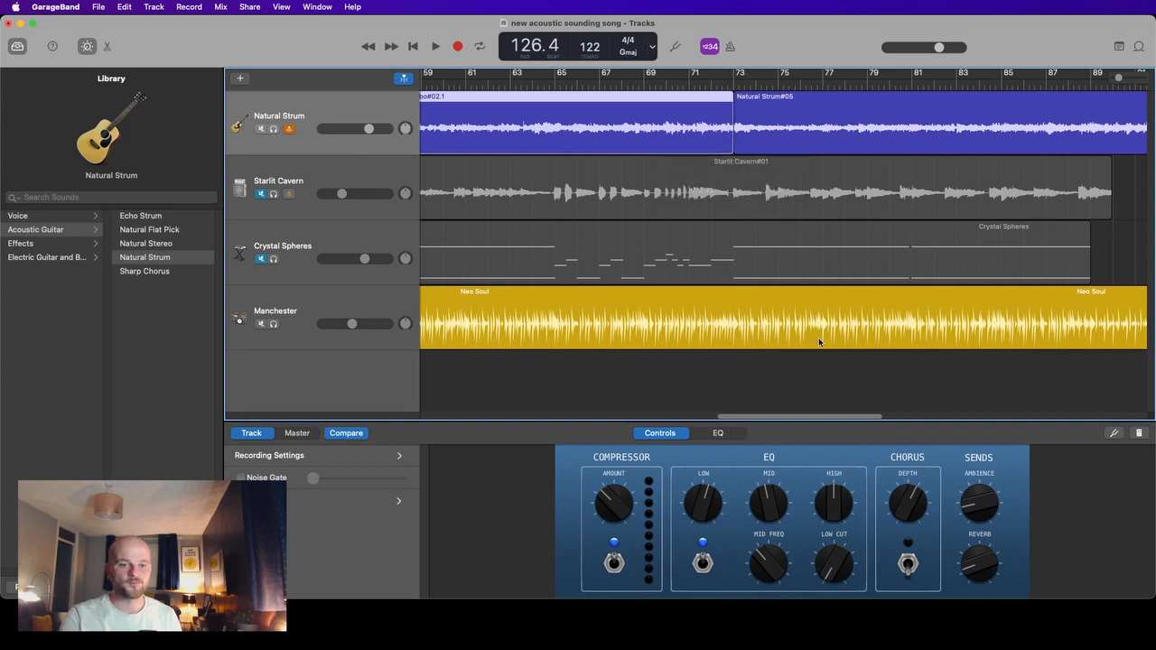
click(883, 391)
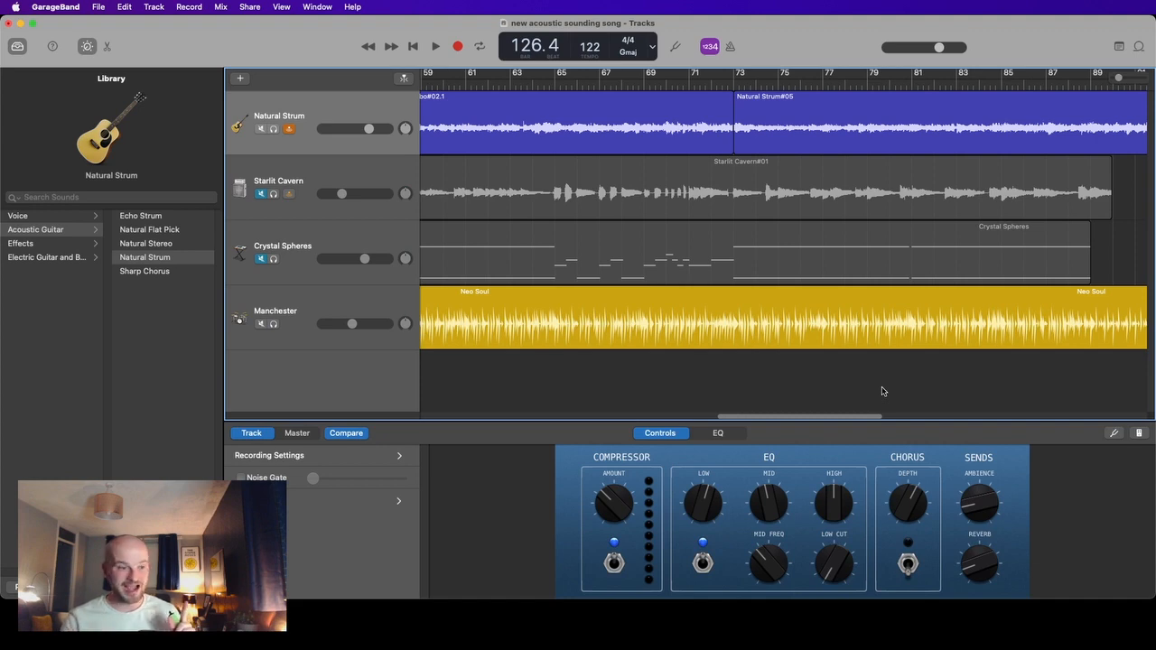
- Add a microphone audio track on Input 1, with the Yeti Stereo Microphone set as the audio input device
click(240, 80)
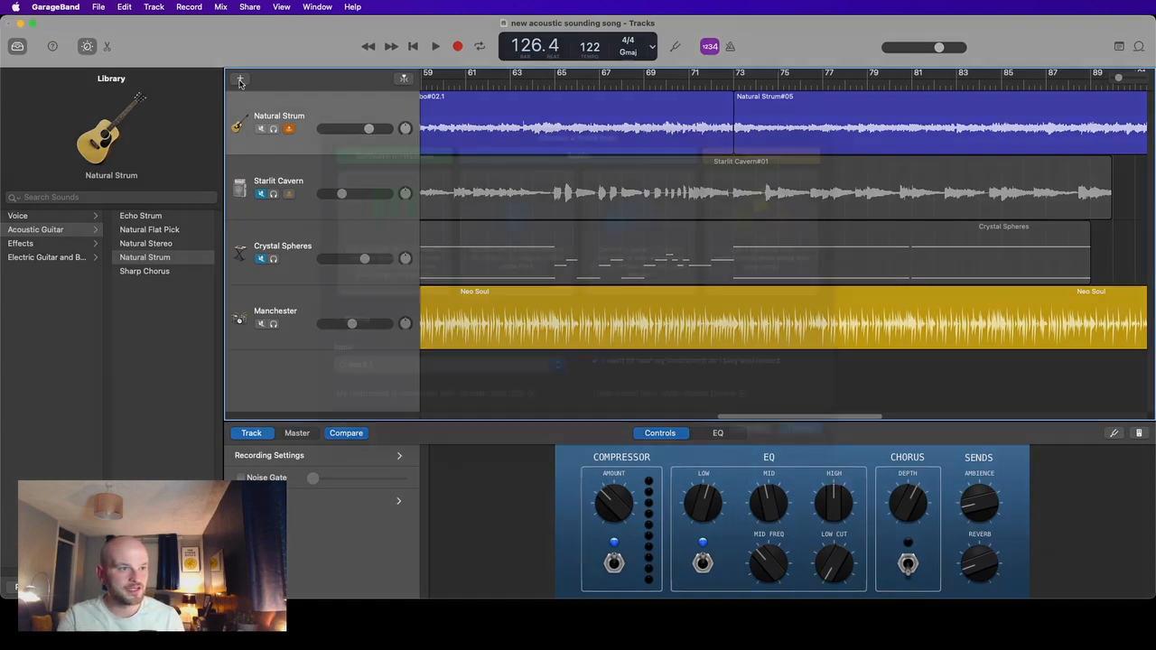
click(532, 264)
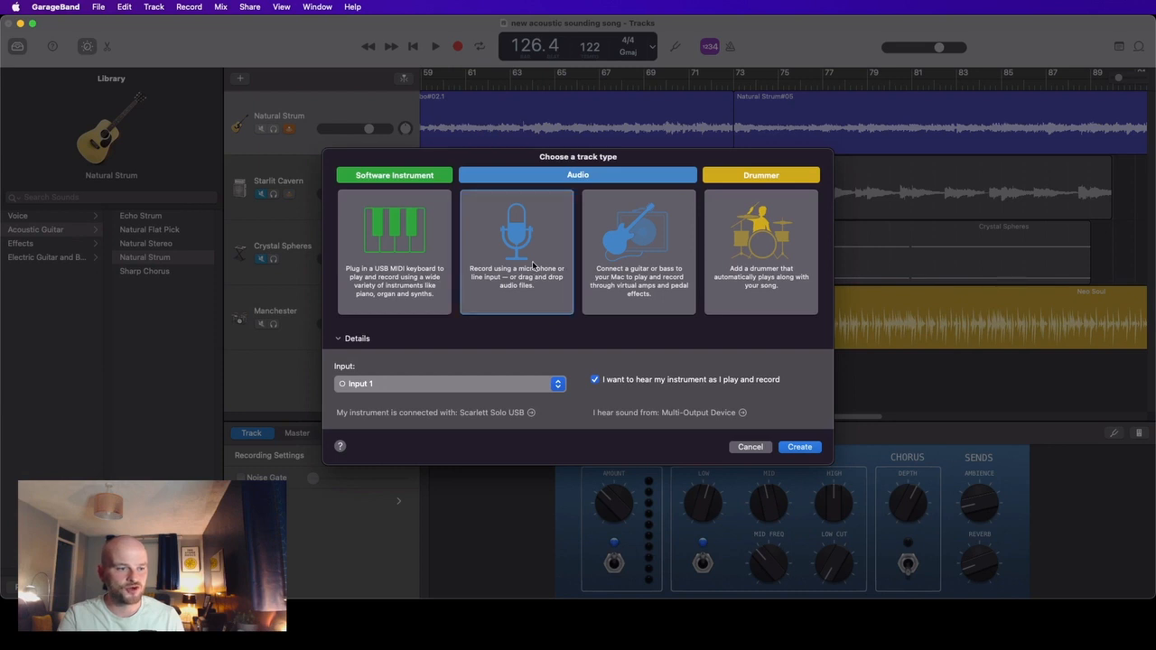
click(511, 414)
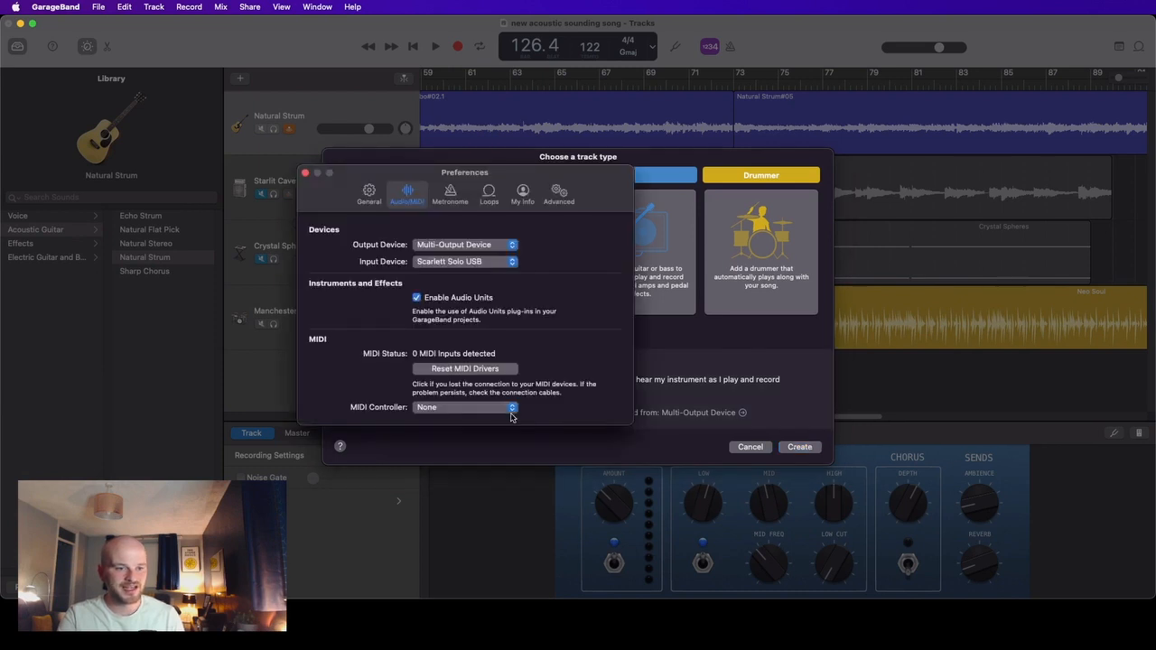
click(512, 262)
click(497, 278)
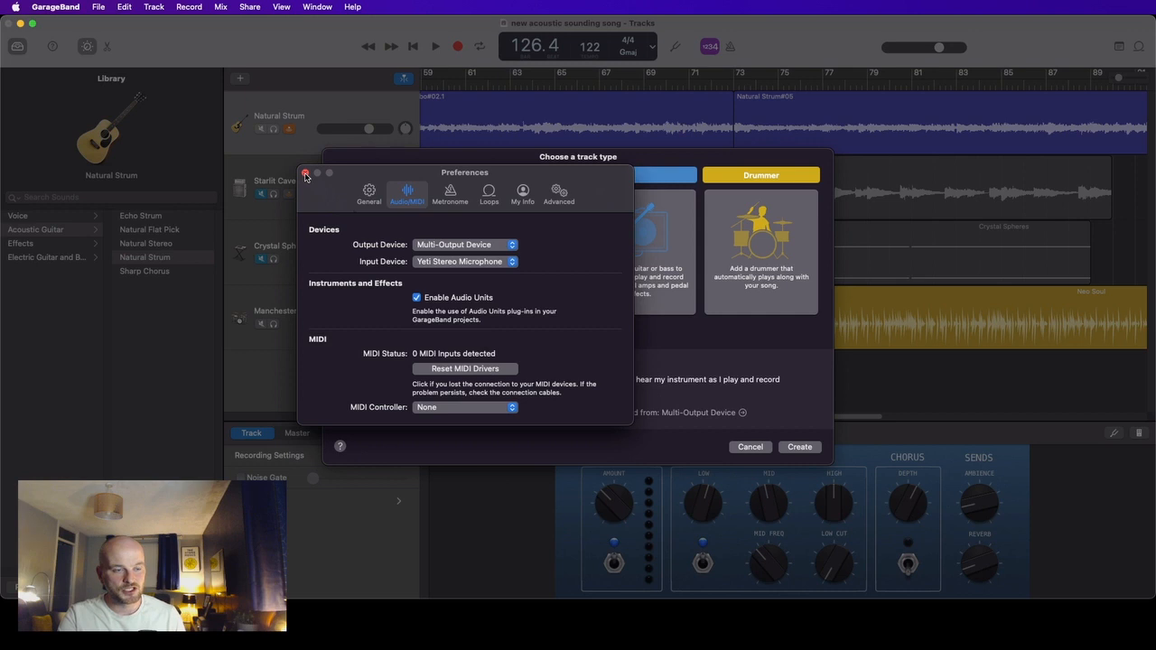
click(305, 174)
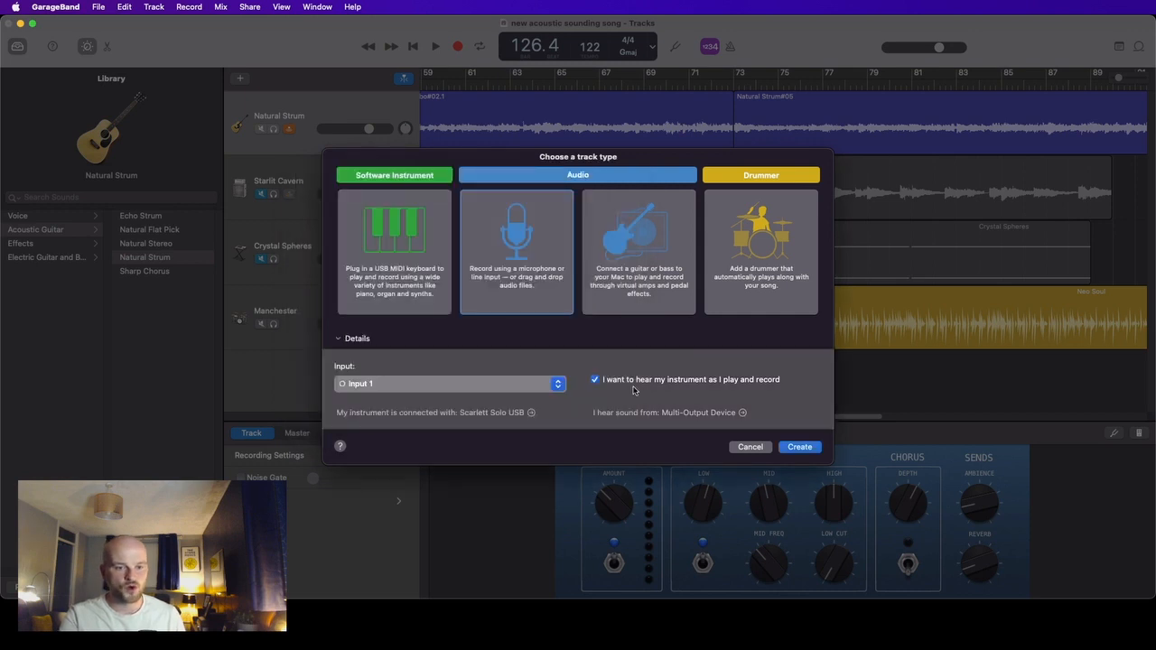
click(798, 447)
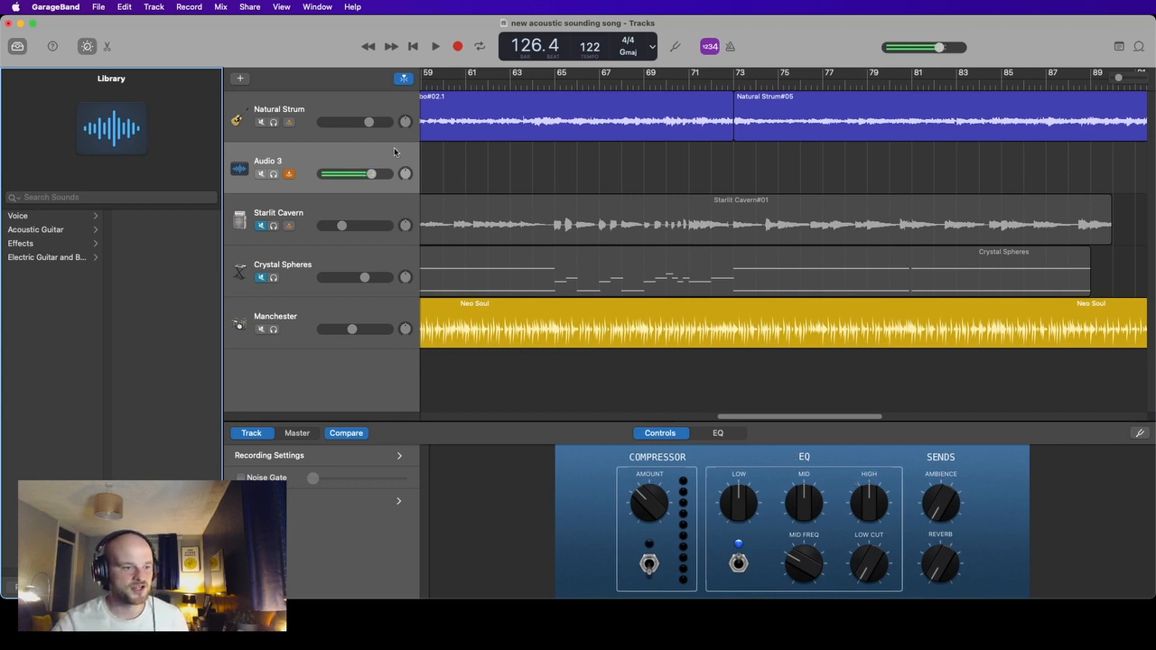
- Apply the Natural Vocal voice patch to the new audio track
click(320, 157)
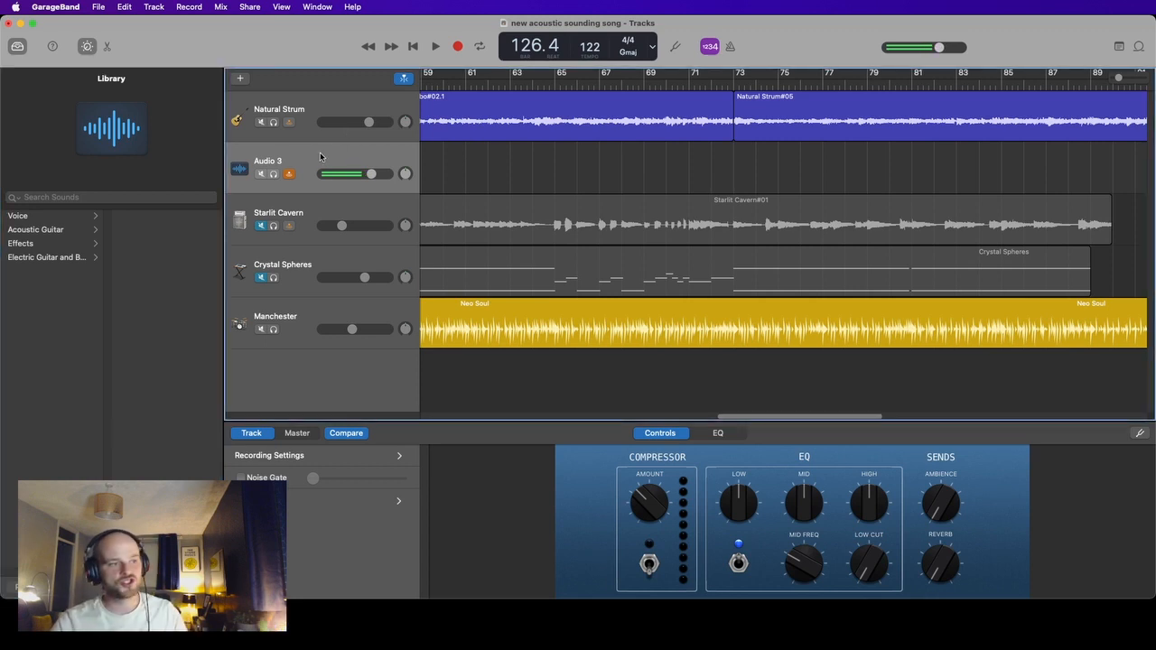
click(96, 220)
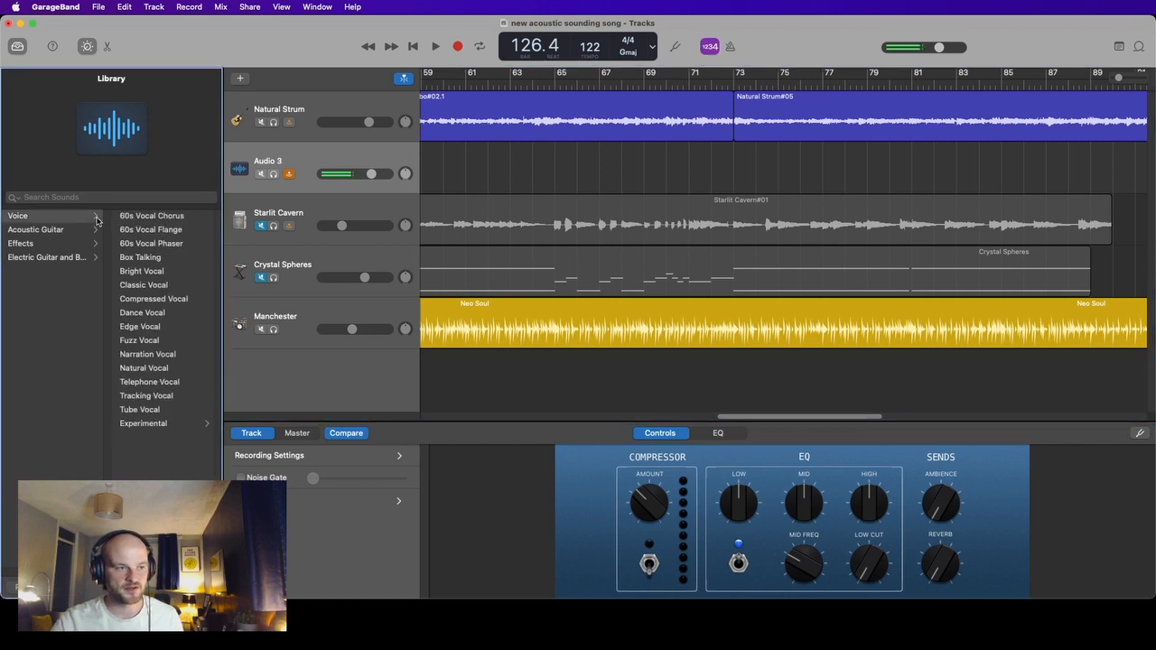
click(144, 368)
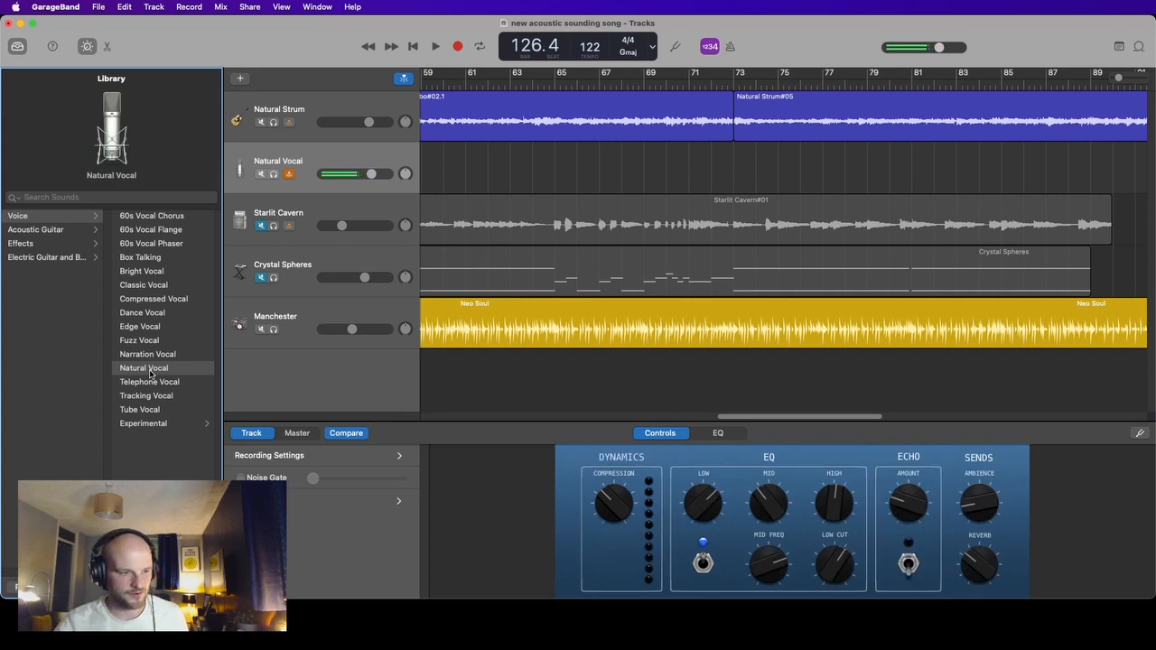
- Audition the Narration, Classic, Bright and Telephone Vocal patches on the vocal track, finishing on Natural Vocal
click(150, 358)
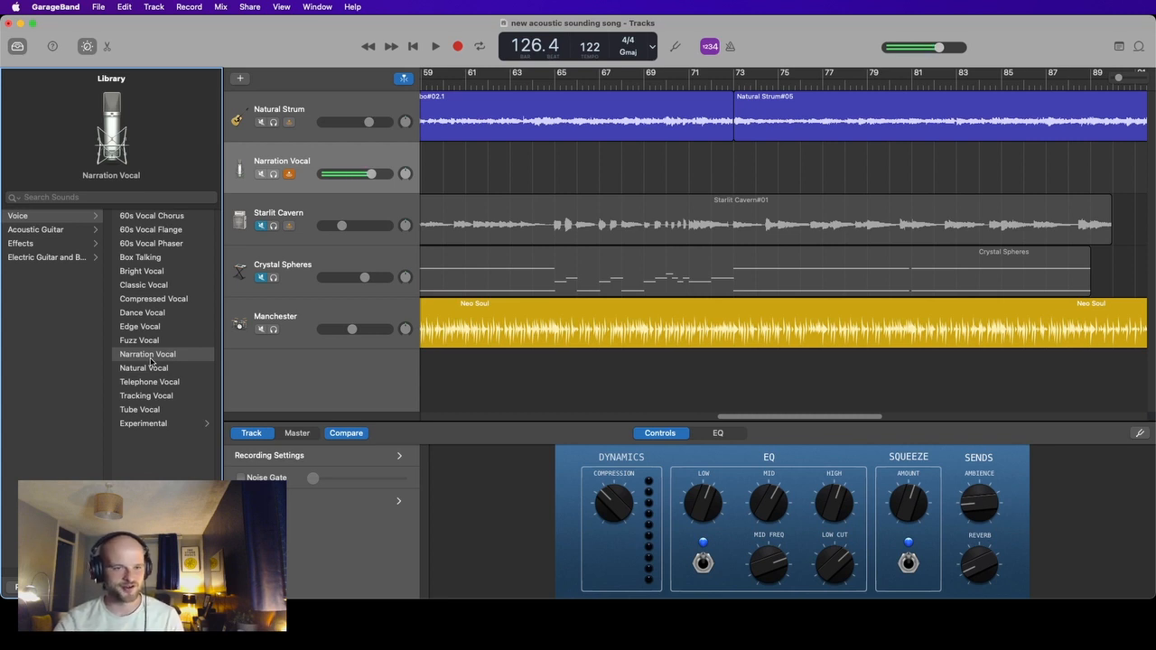
click(148, 287)
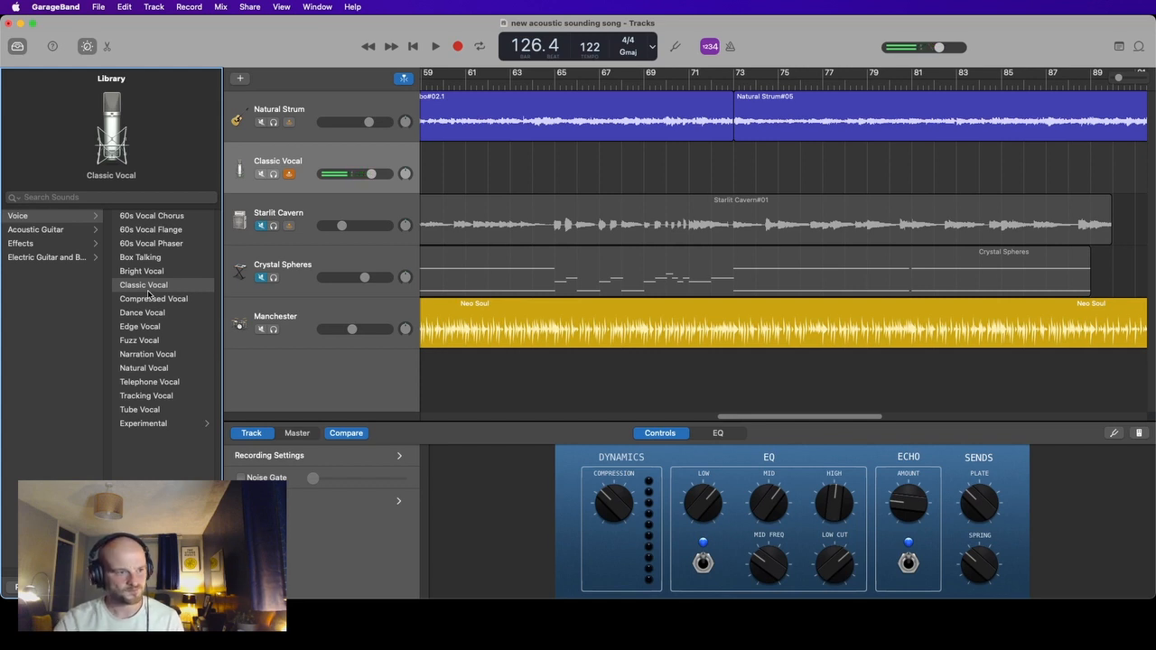
click(142, 272)
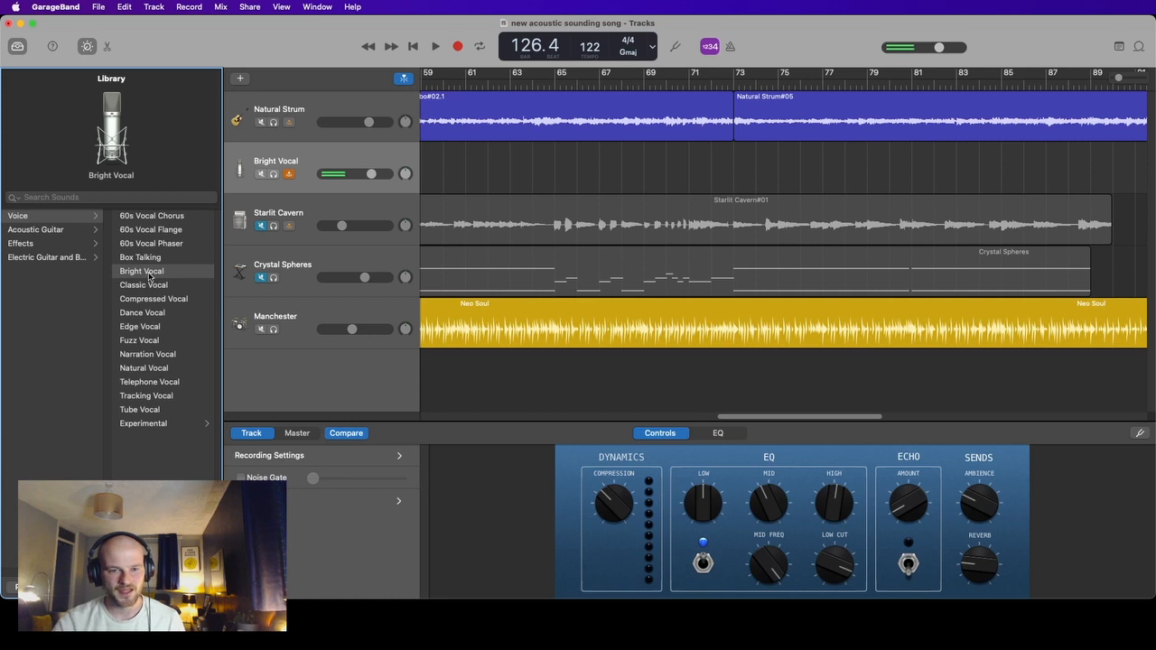
click(150, 385)
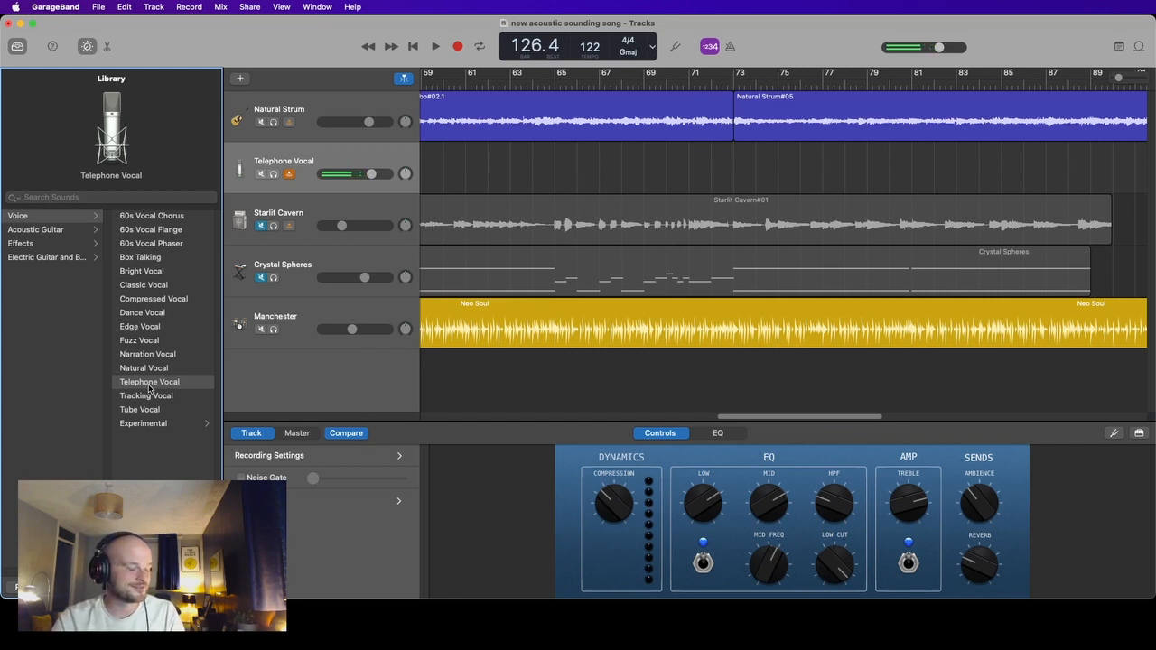
click(147, 371)
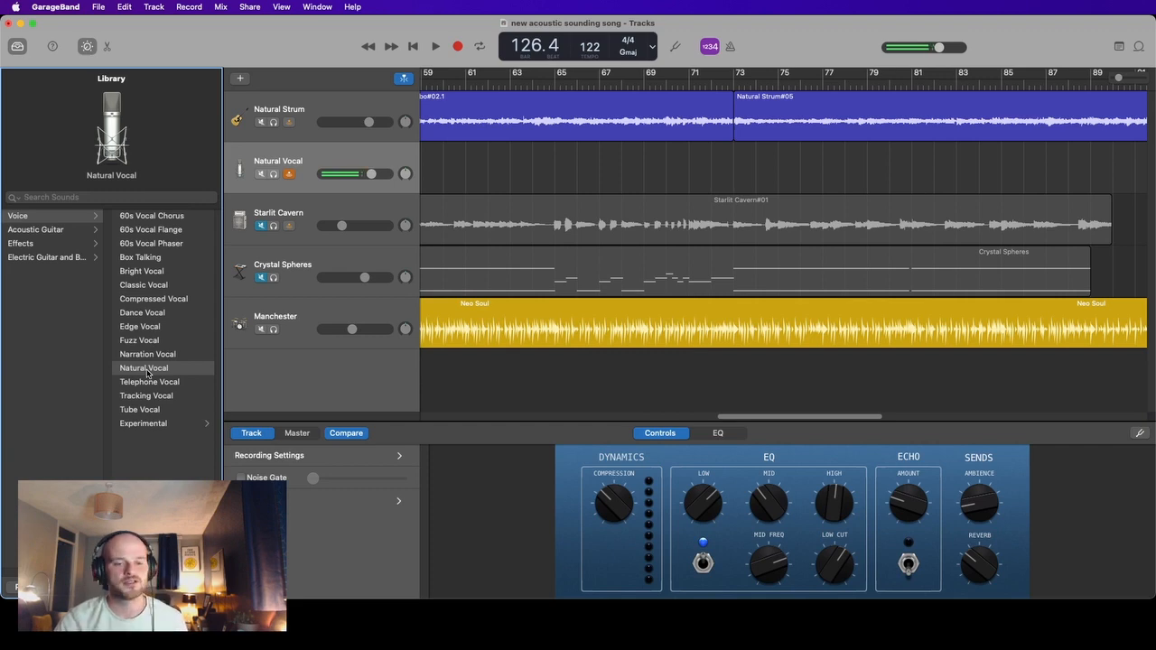
- Record a vocal take on the Natural Vocal track from bar 4 to about bar 64, lowering the track's volume slightly while recording
drag(767, 417, 460, 395)
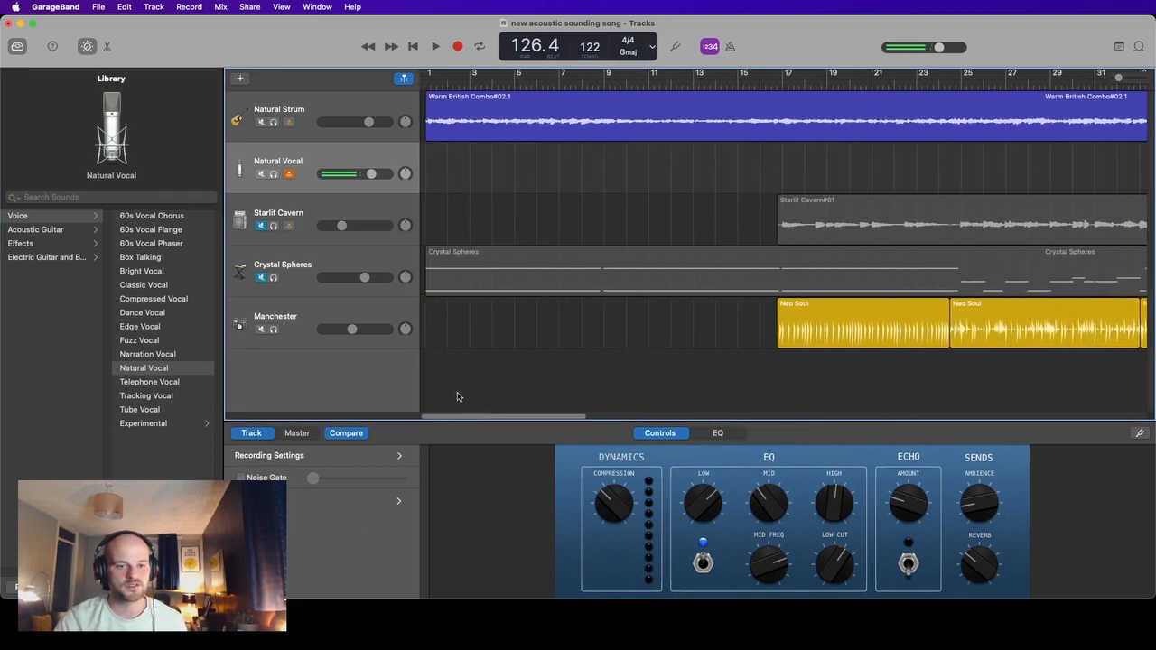
click(492, 84)
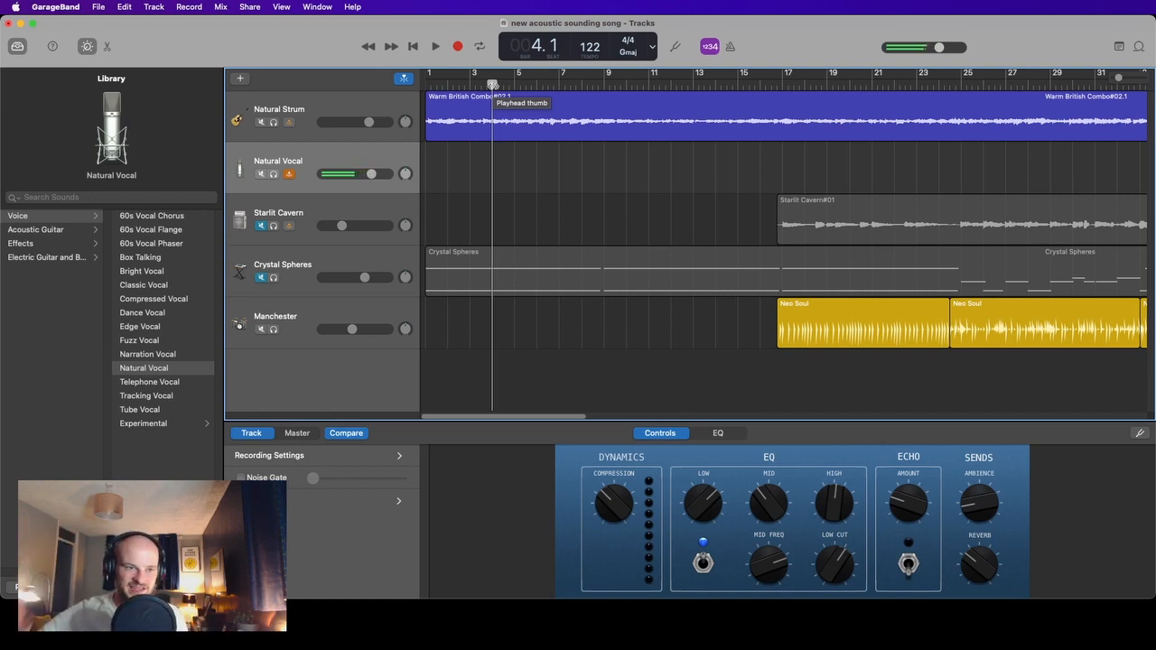
click(458, 47)
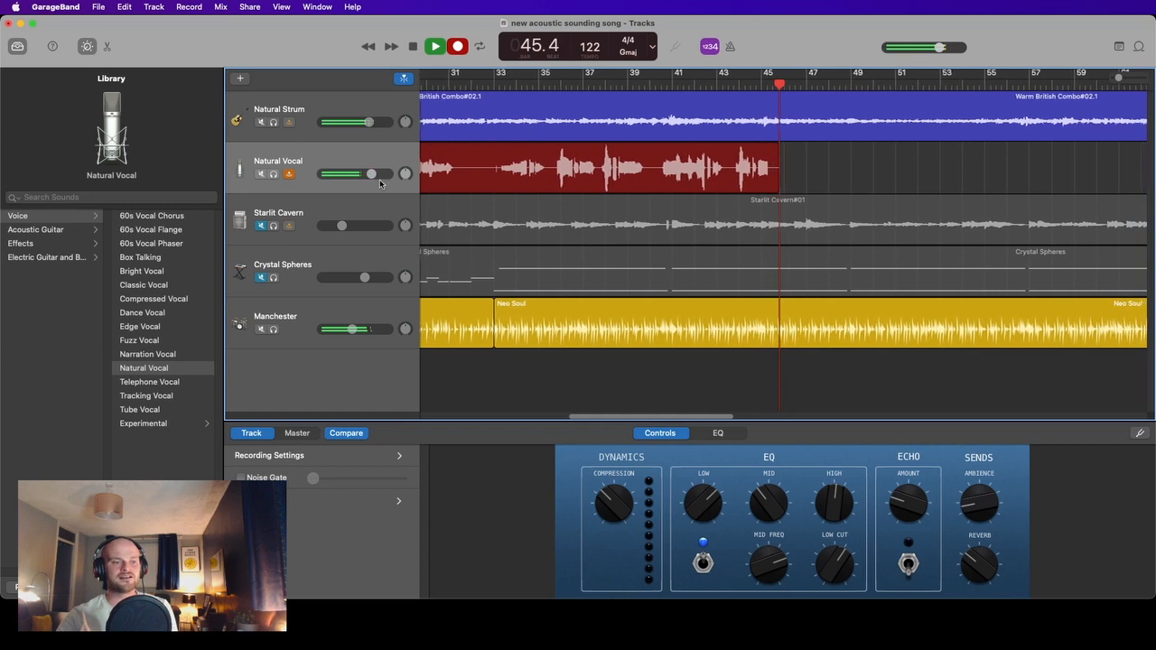
drag(371, 173, 366, 174)
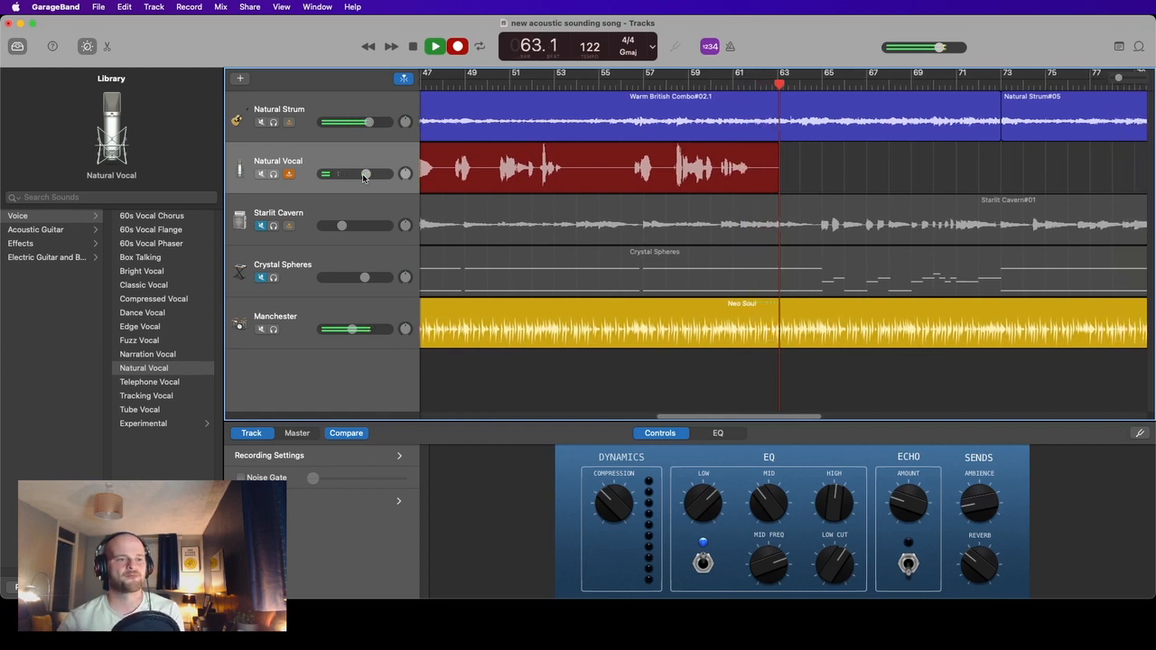
click(414, 46)
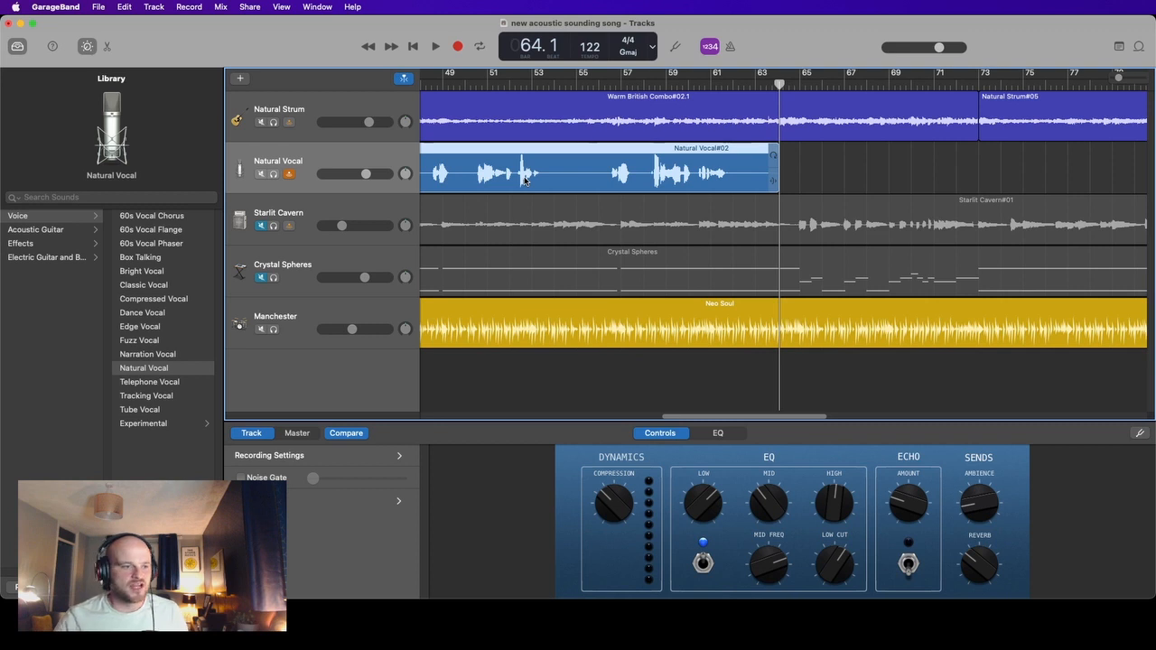
- Unmute the Crystal Spheres track, play the song from the start and trim the vocal region's beginning to bar 8
click(261, 279)
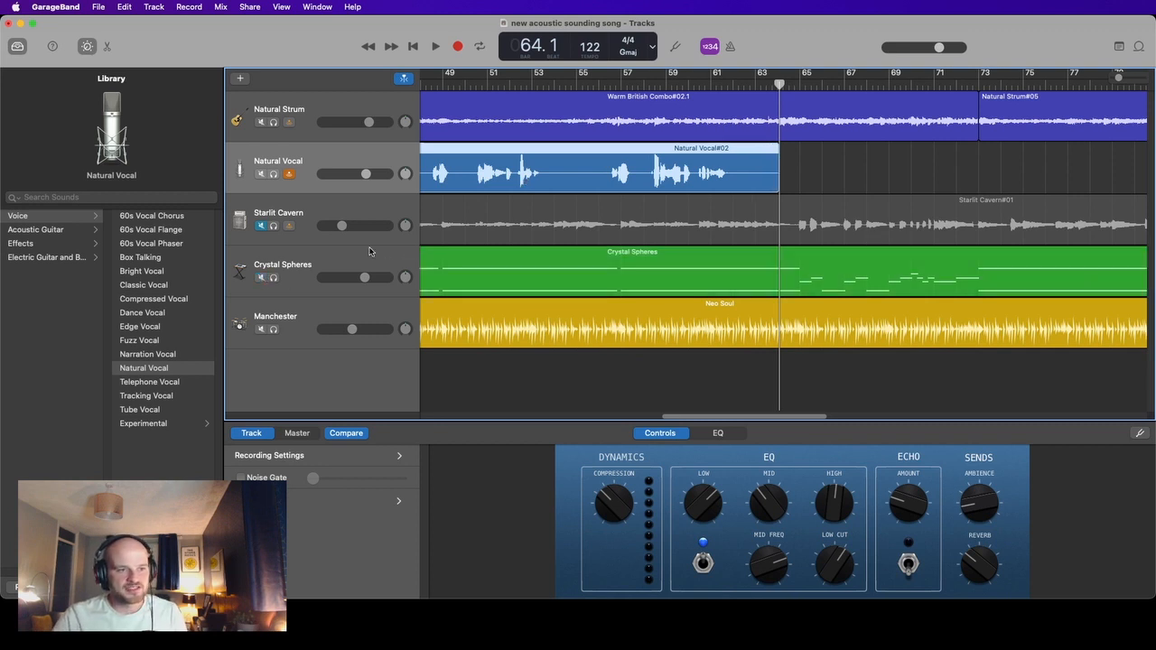
click(413, 47)
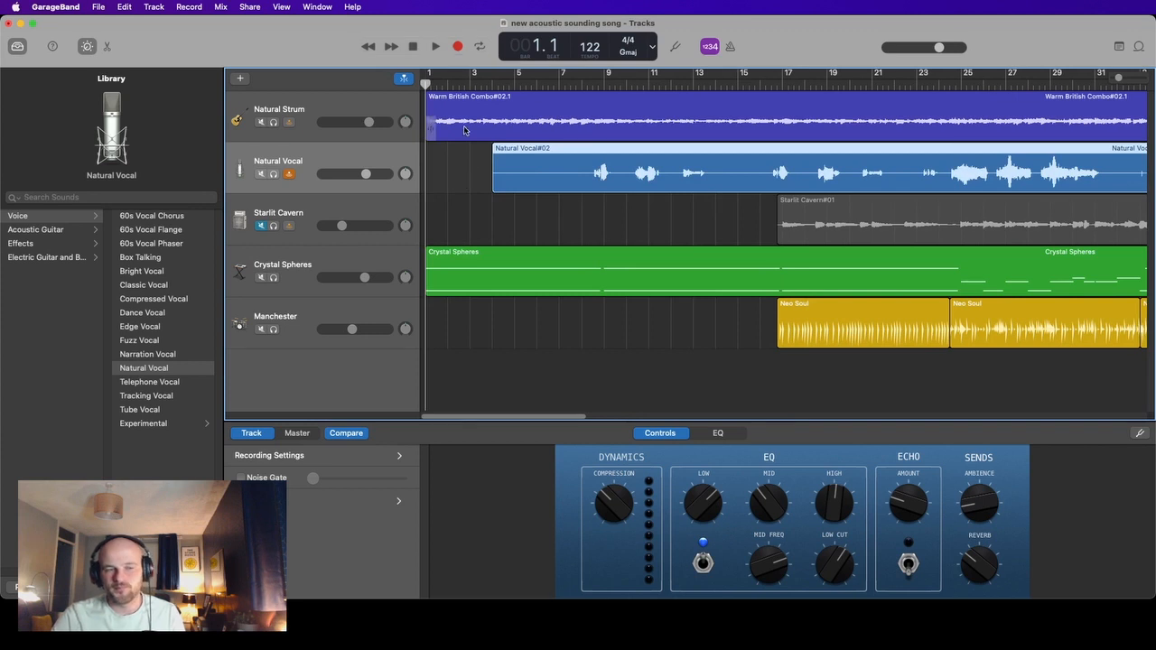
click(435, 47)
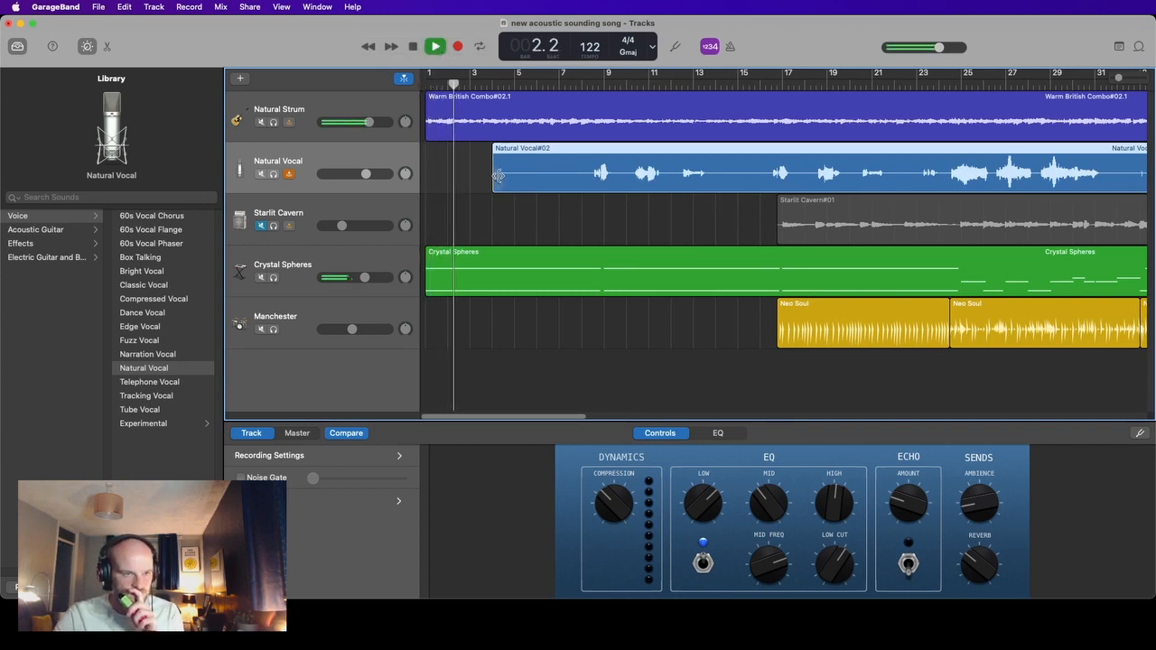
drag(498, 175, 586, 181)
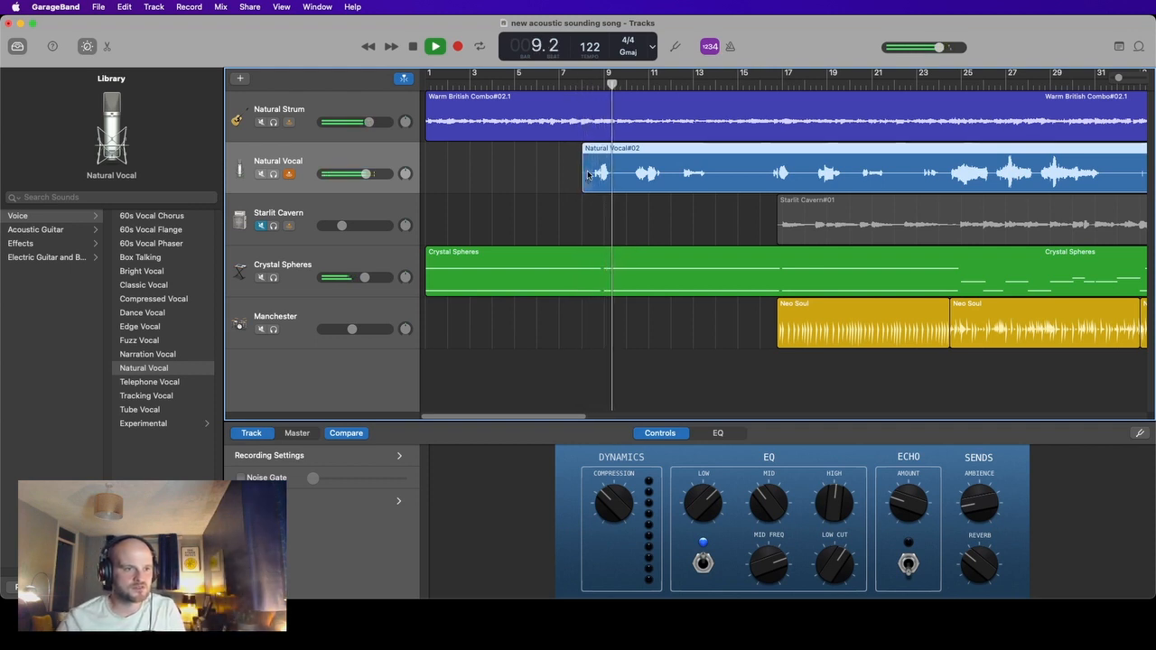
- Lower the Natural Vocal volume to about -5.7 dB and reduce the Crystal Spheres volume during playback
drag(365, 174, 356, 174)
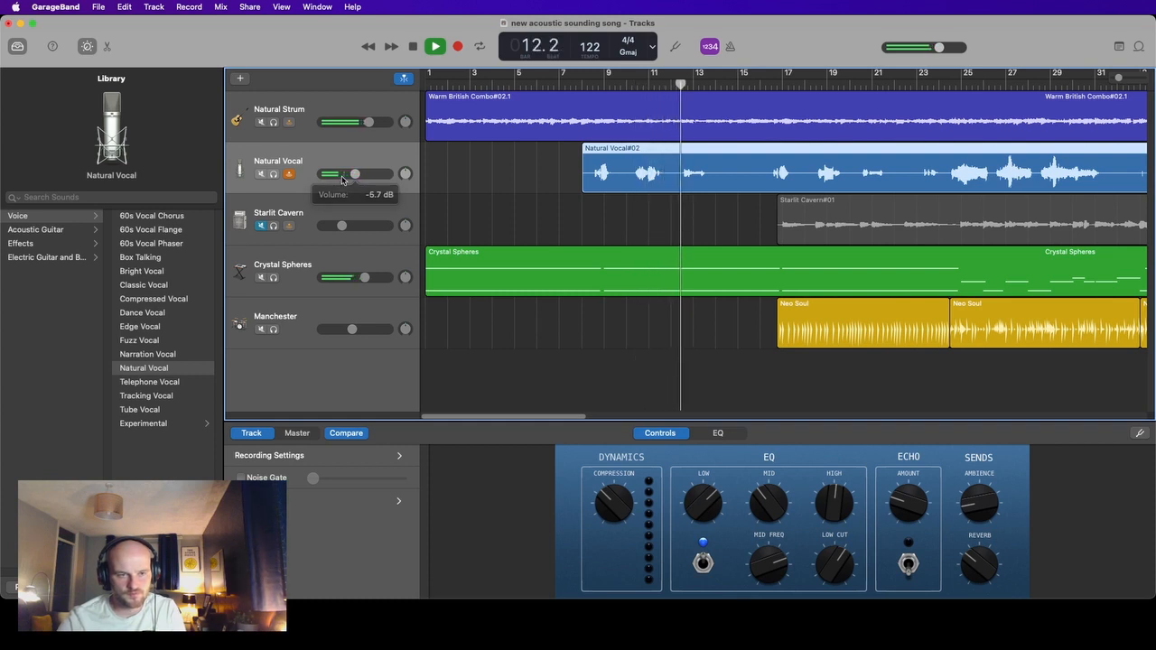
drag(364, 277, 342, 277)
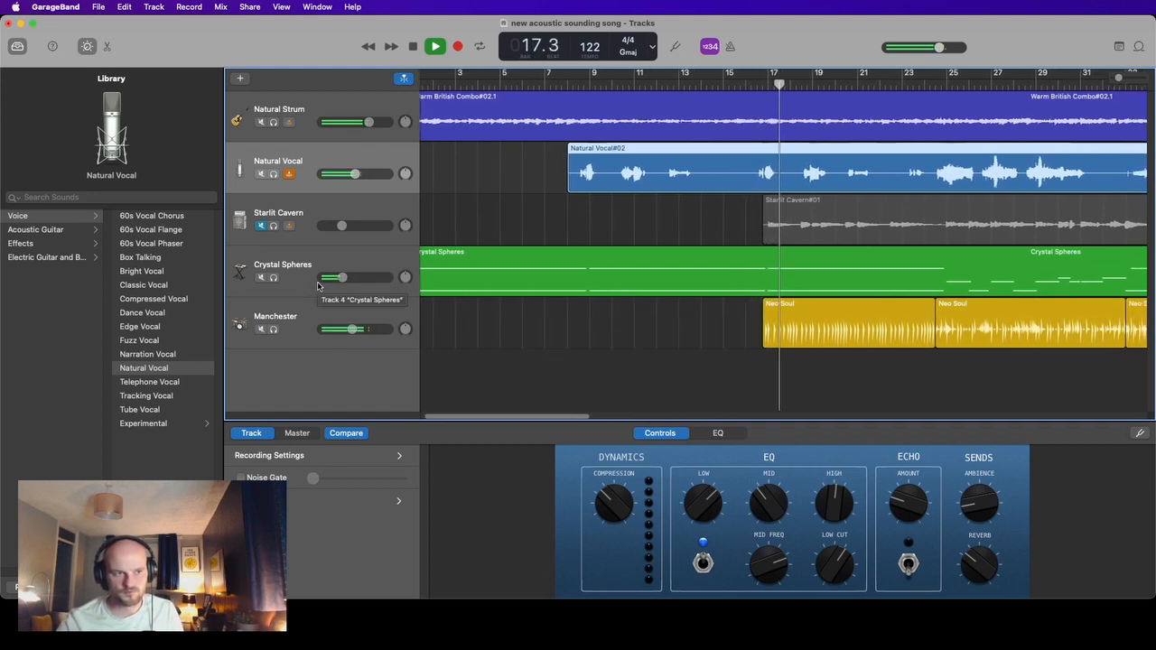
click(413, 46)
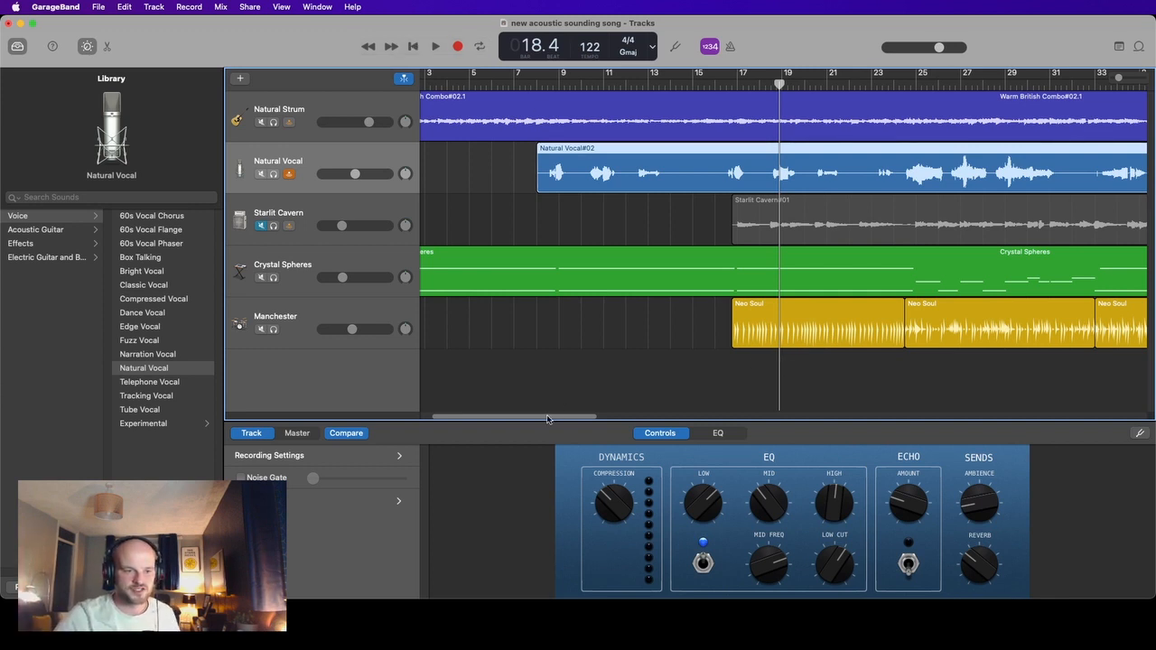
- Try to record the Natural Strum guitar from bar 33 to about bar 36
drag(547, 418, 607, 425)
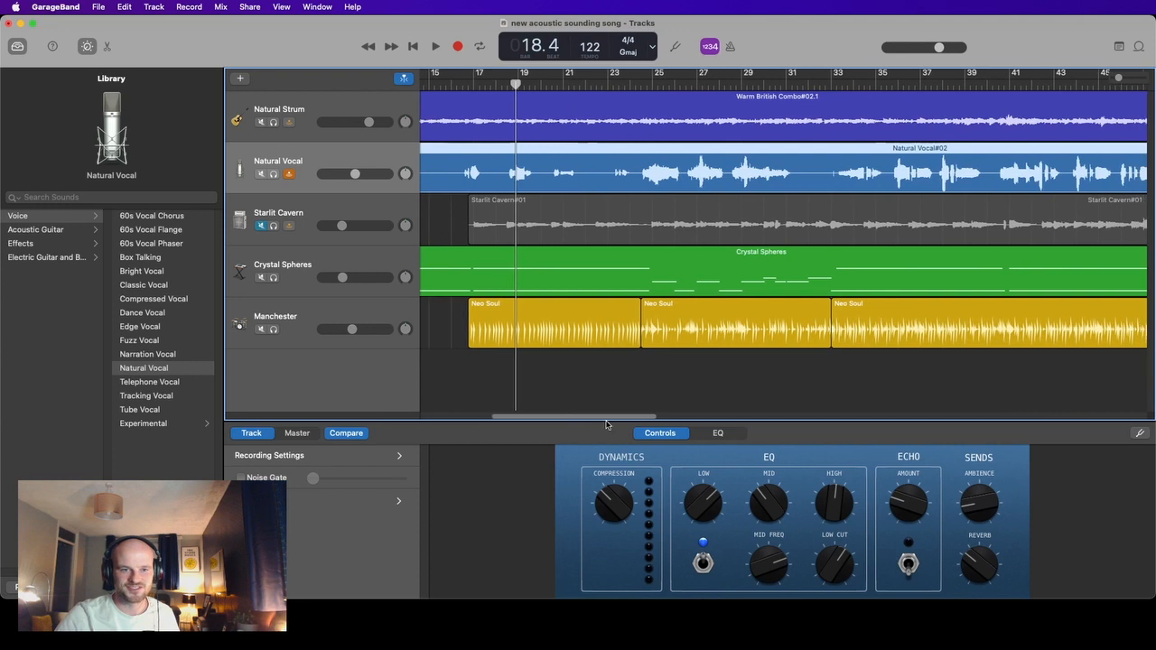
click(830, 80)
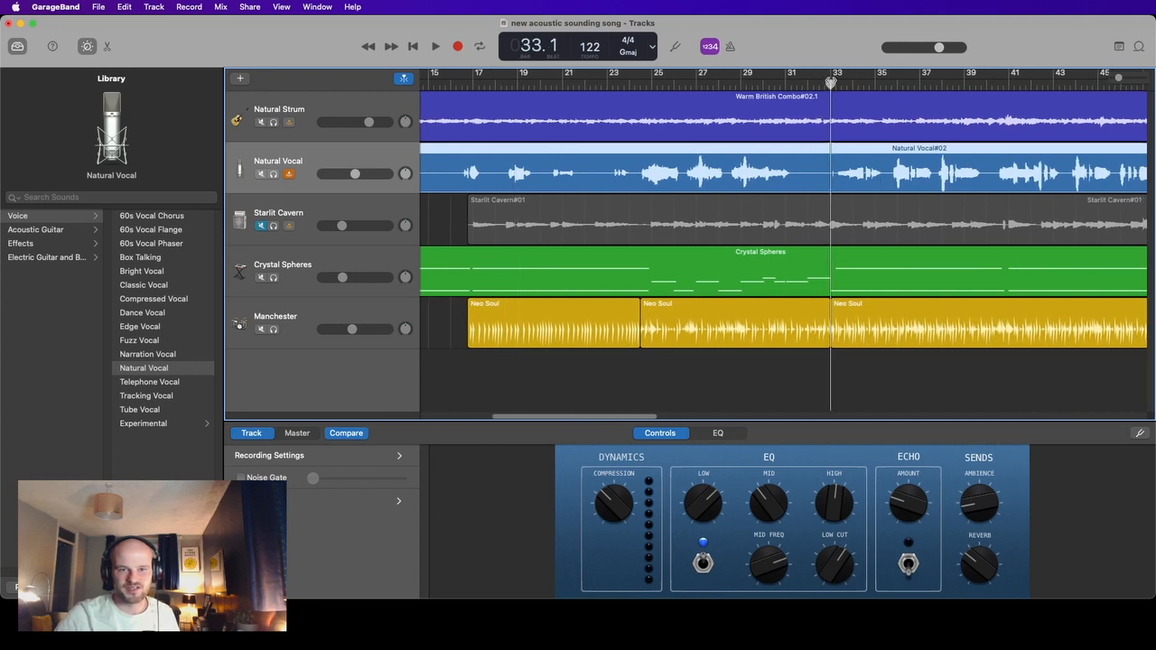
click(394, 107)
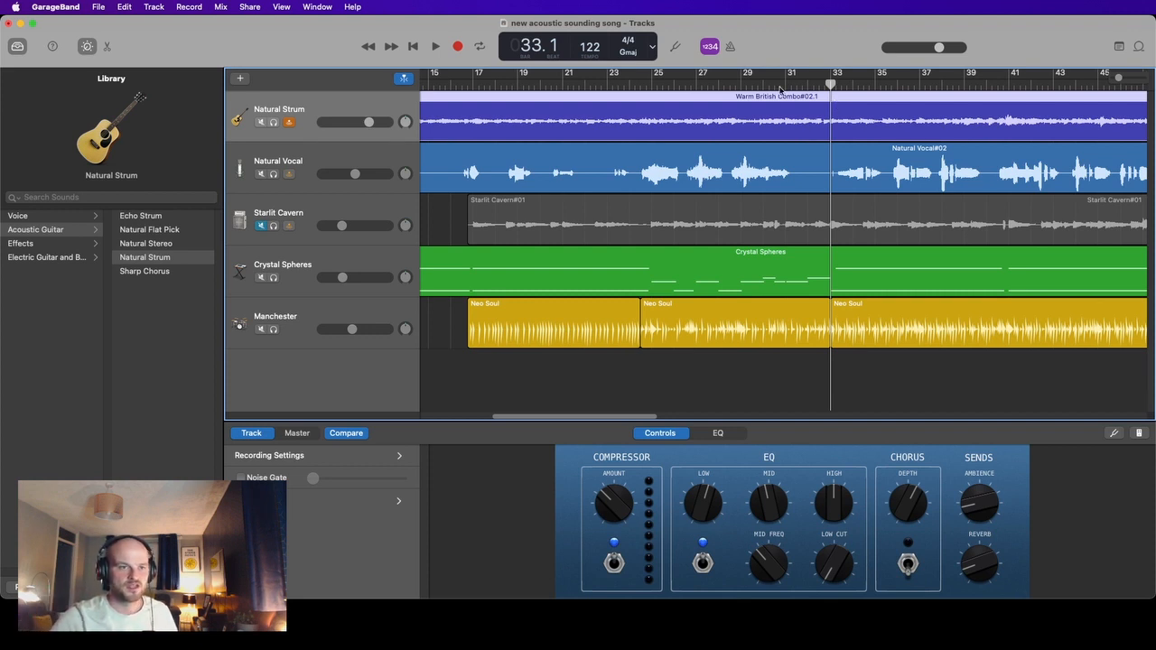
click(458, 47)
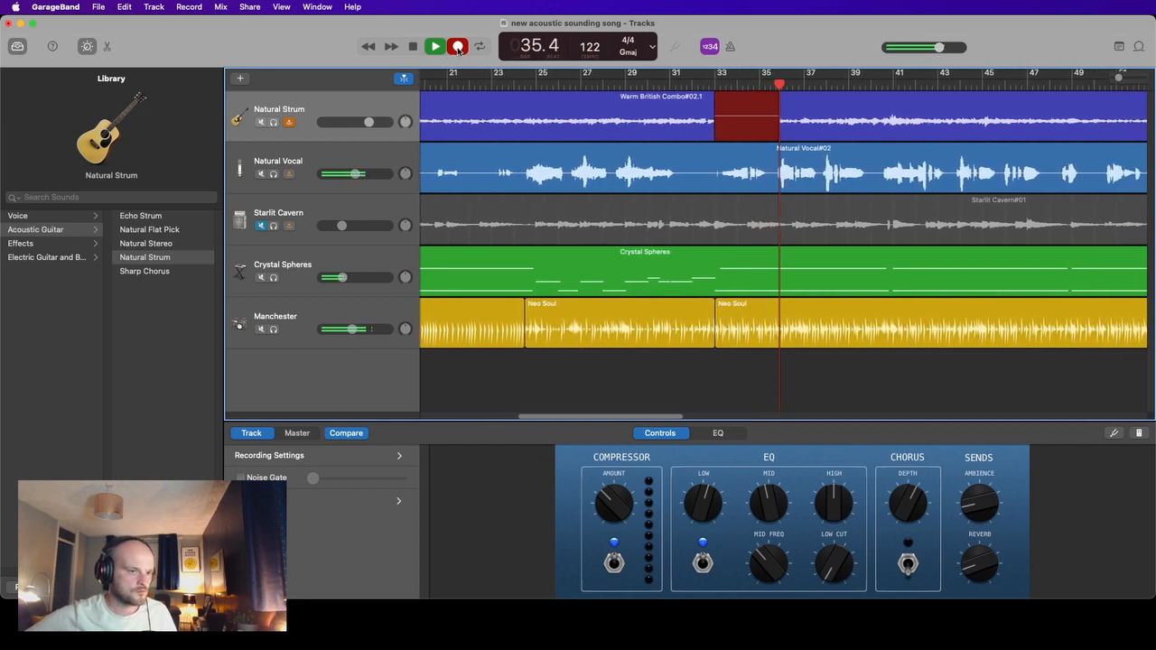
click(414, 48)
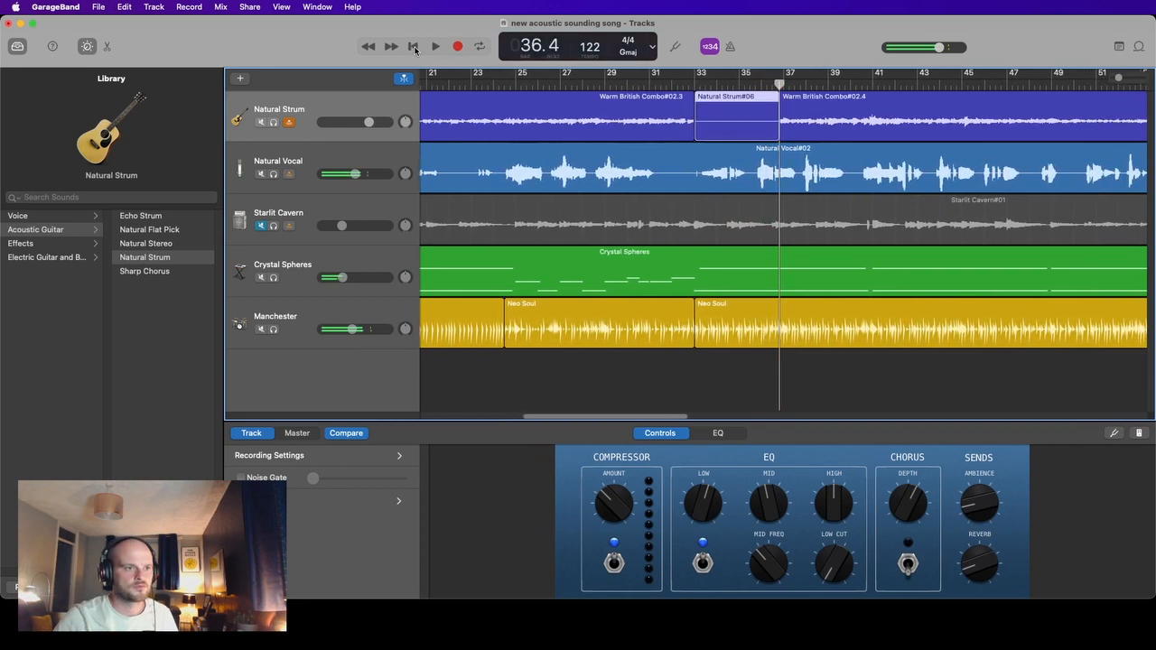
- Set the audio input device to Scarlett Solo USB with the Natural Strum track selected
click(313, 112)
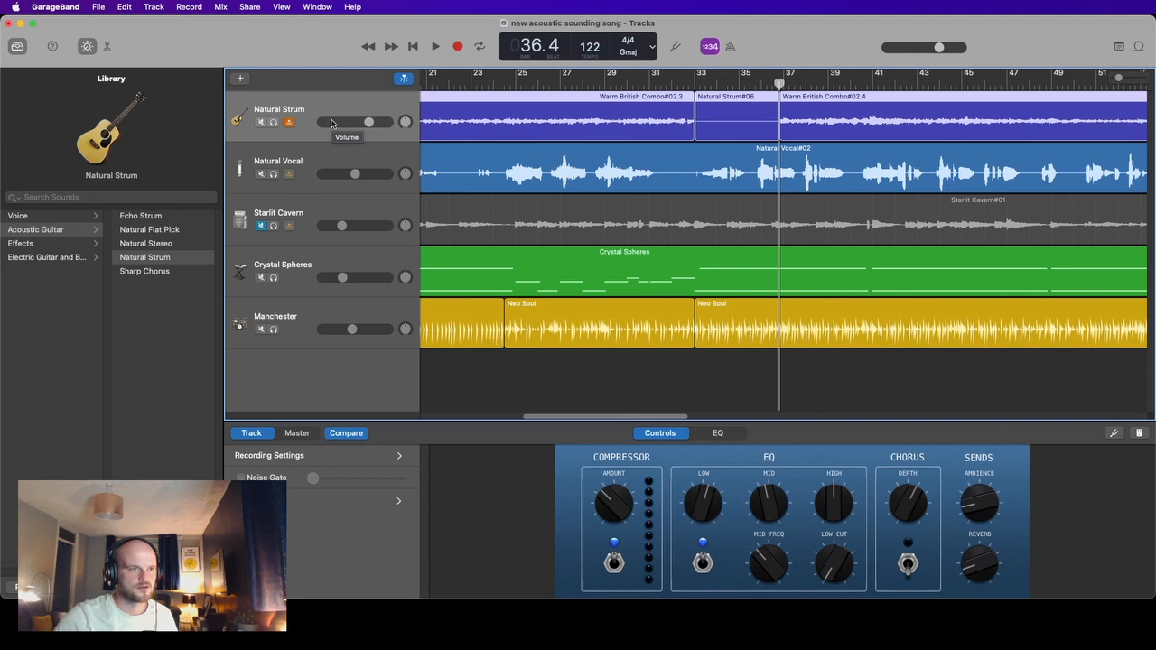
click(71, 10)
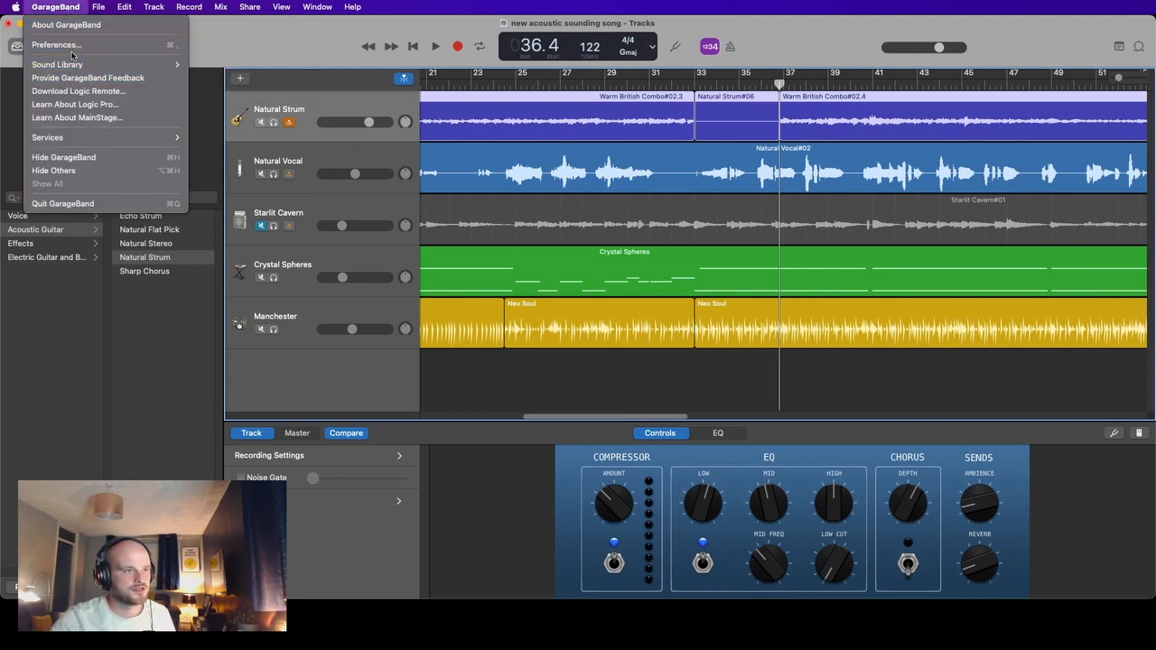
click(71, 46)
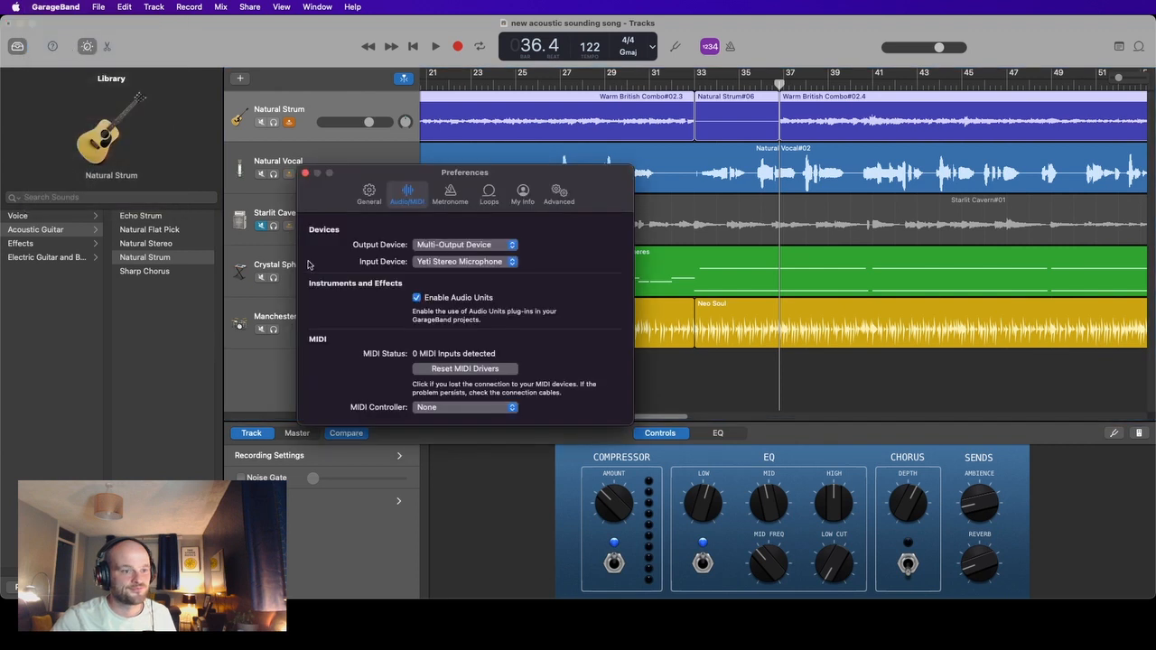
click(515, 263)
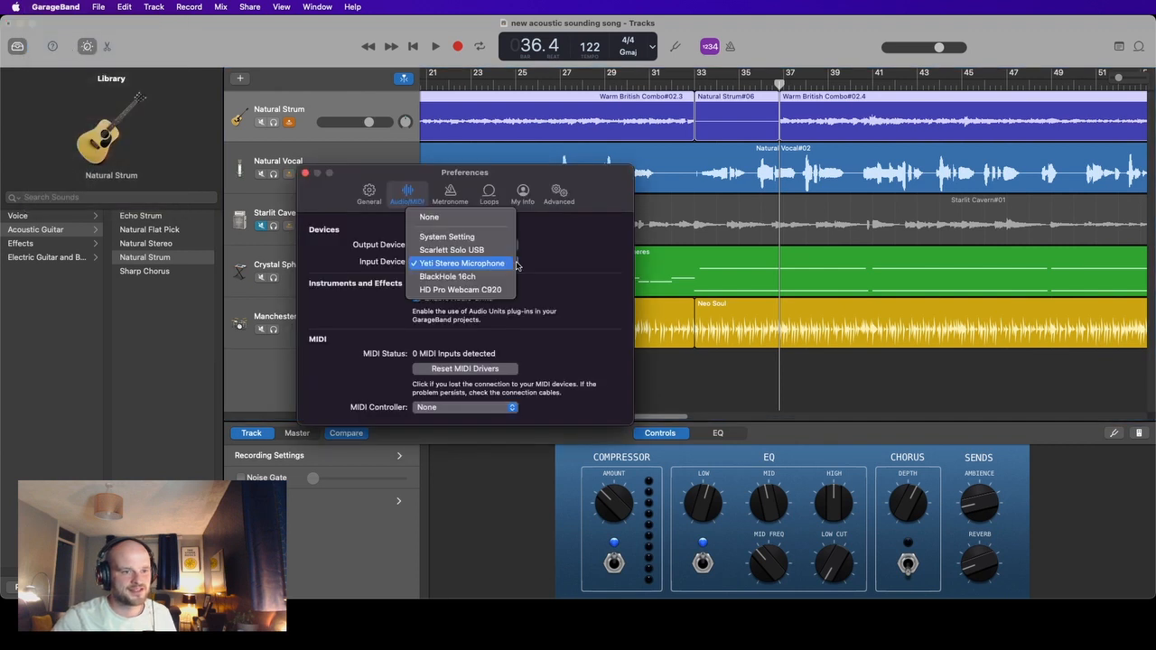
click(439, 251)
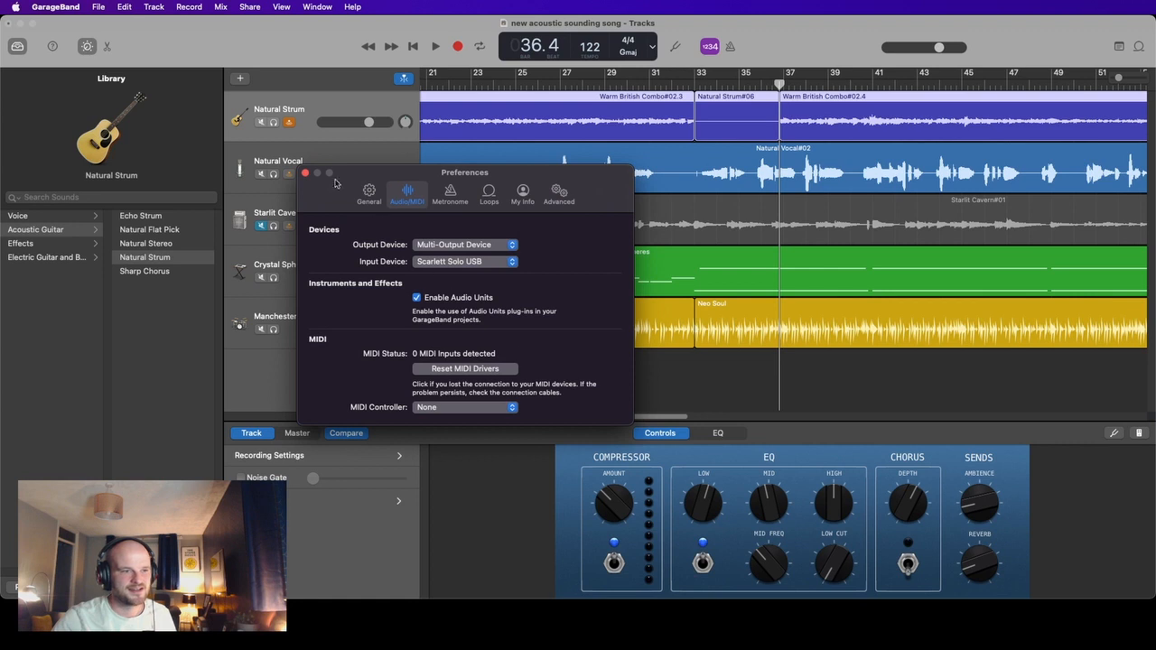
click(306, 174)
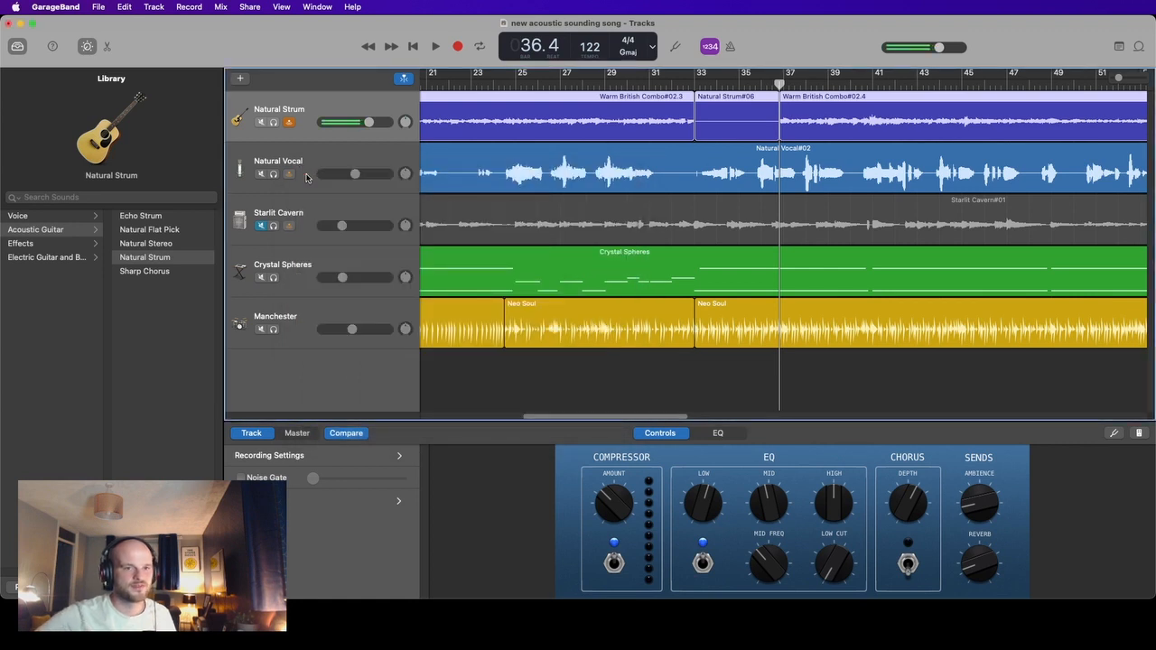
- Re-record the Natural Strum guitar from bar 33 and set its boundary with the following guitar region to bar 41
click(694, 83)
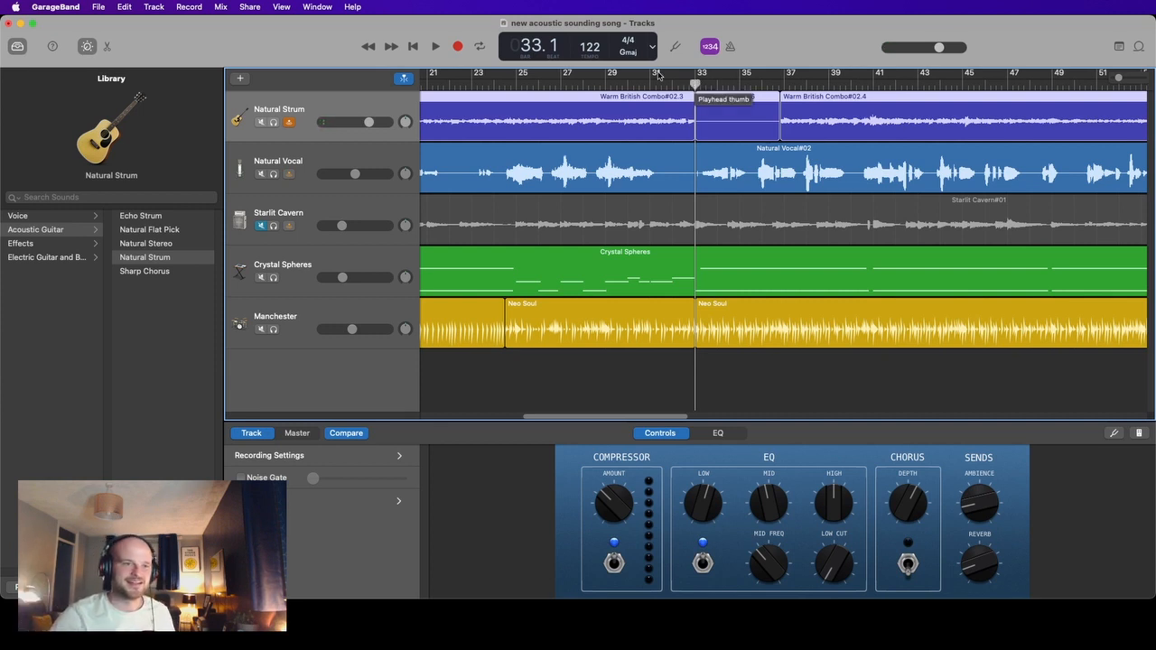
click(458, 47)
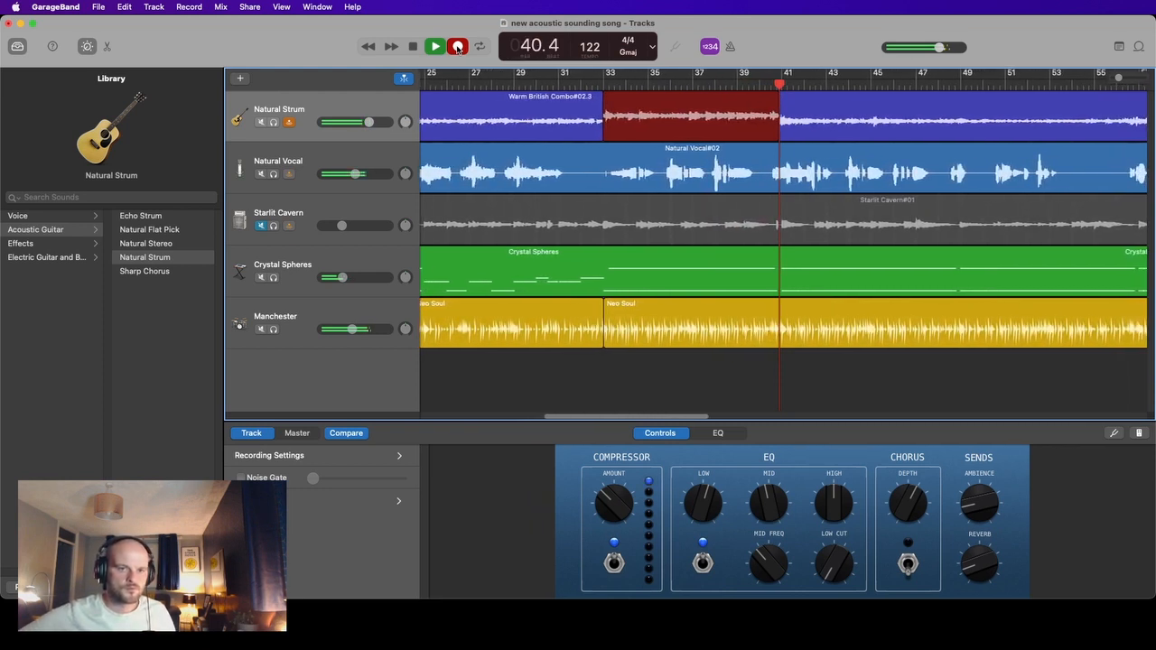
click(412, 46)
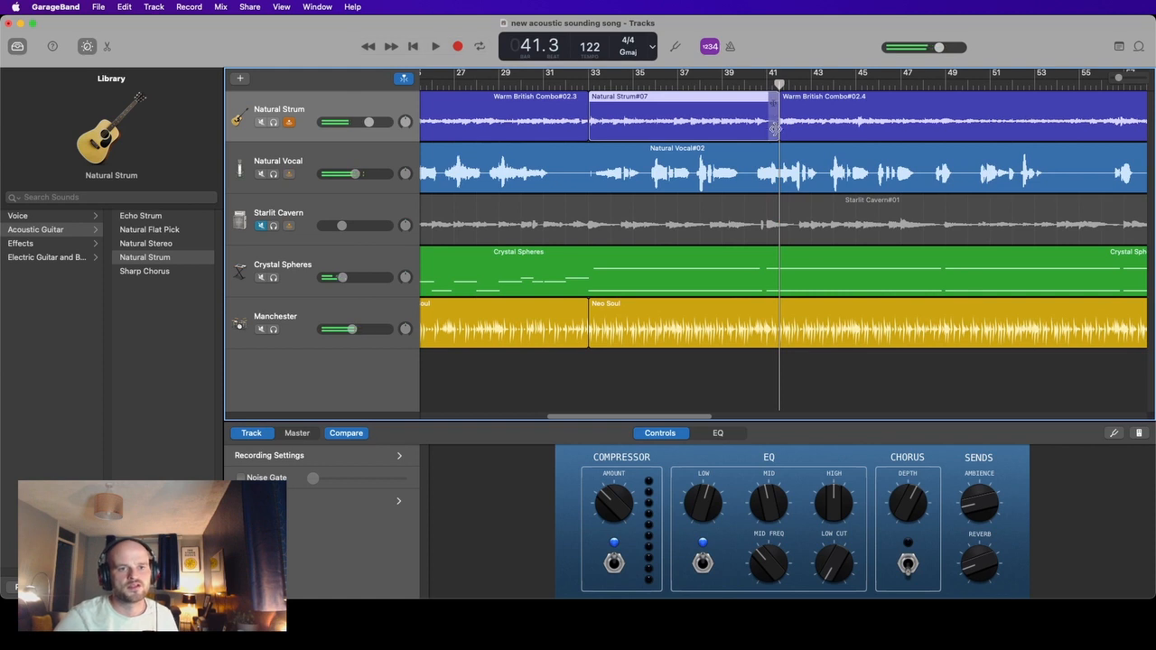
drag(774, 110, 765, 113)
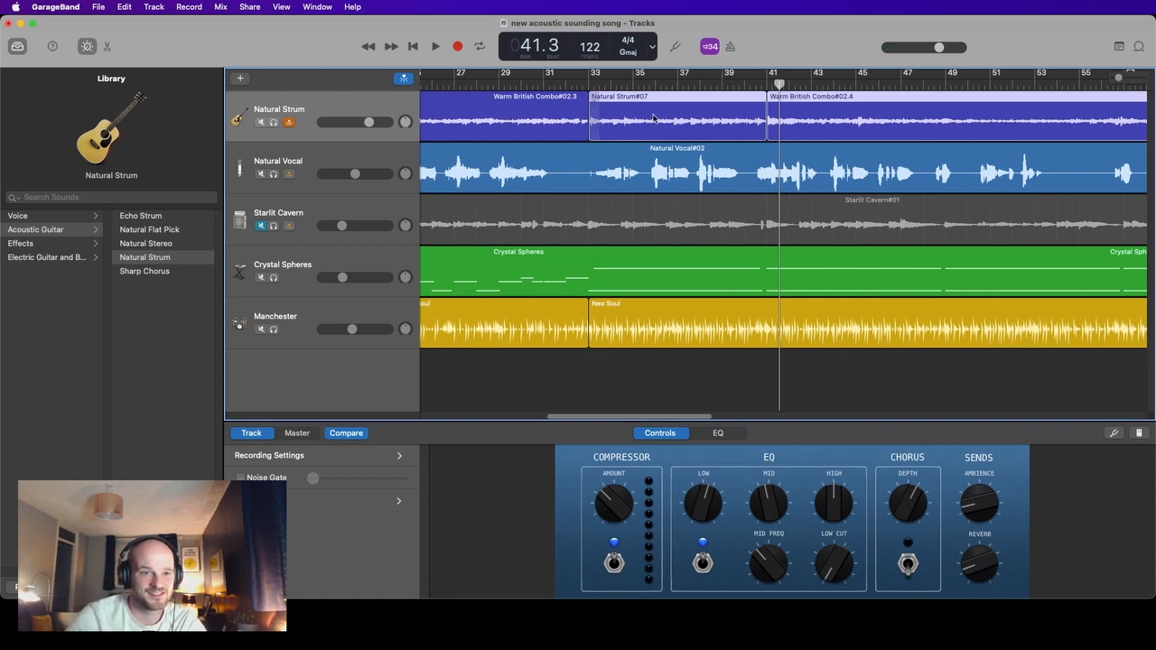
click(654, 120)
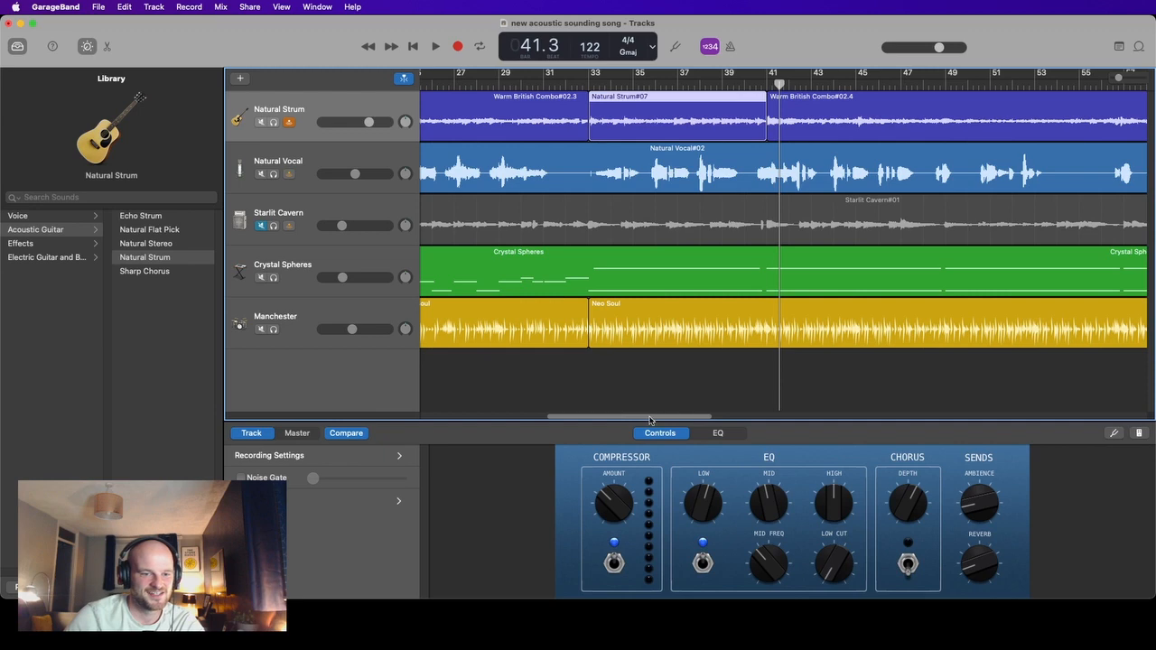
drag(649, 419, 802, 437)
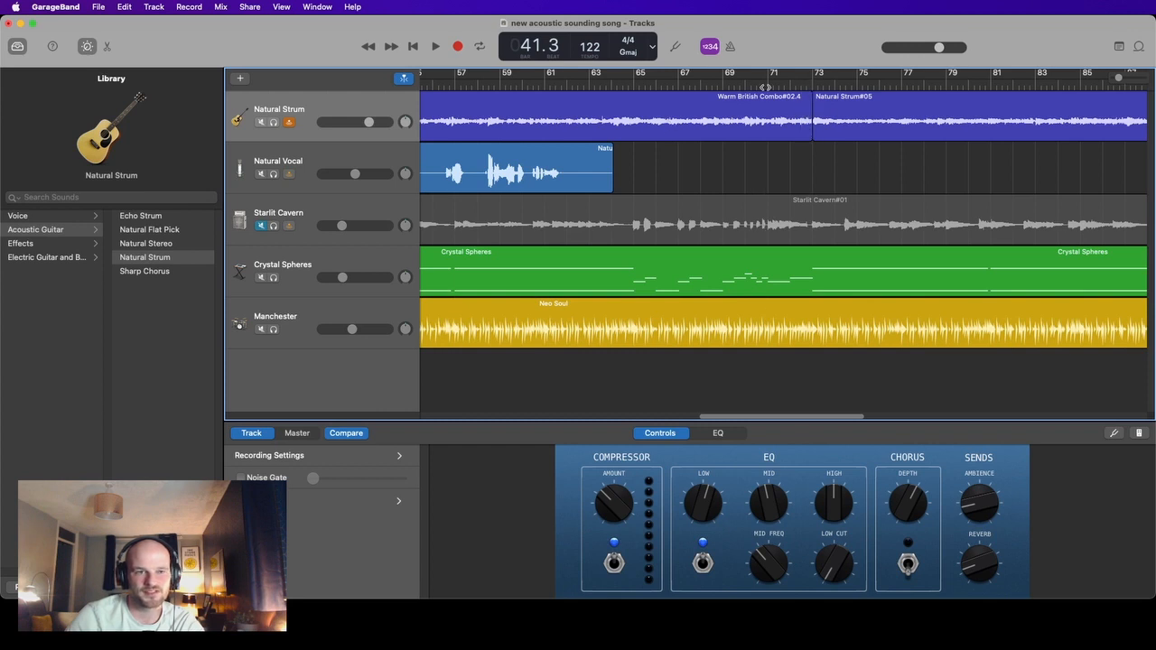
mouse_move(736, 417)
mouse_down()
mouse_move(587, 418)
mouse_move(717, 418)
mouse_up()
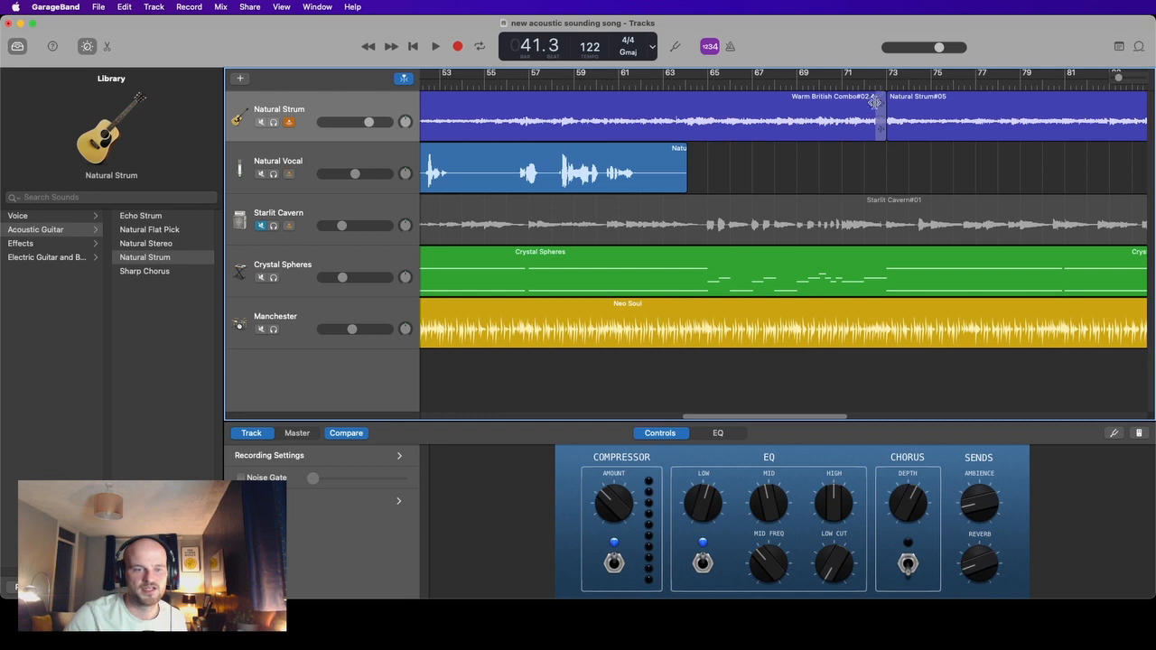
- Trim the start of the first Natural Strum region to about bar 24.5, in line with the second Neo Soul region
drag(812, 418, 697, 422)
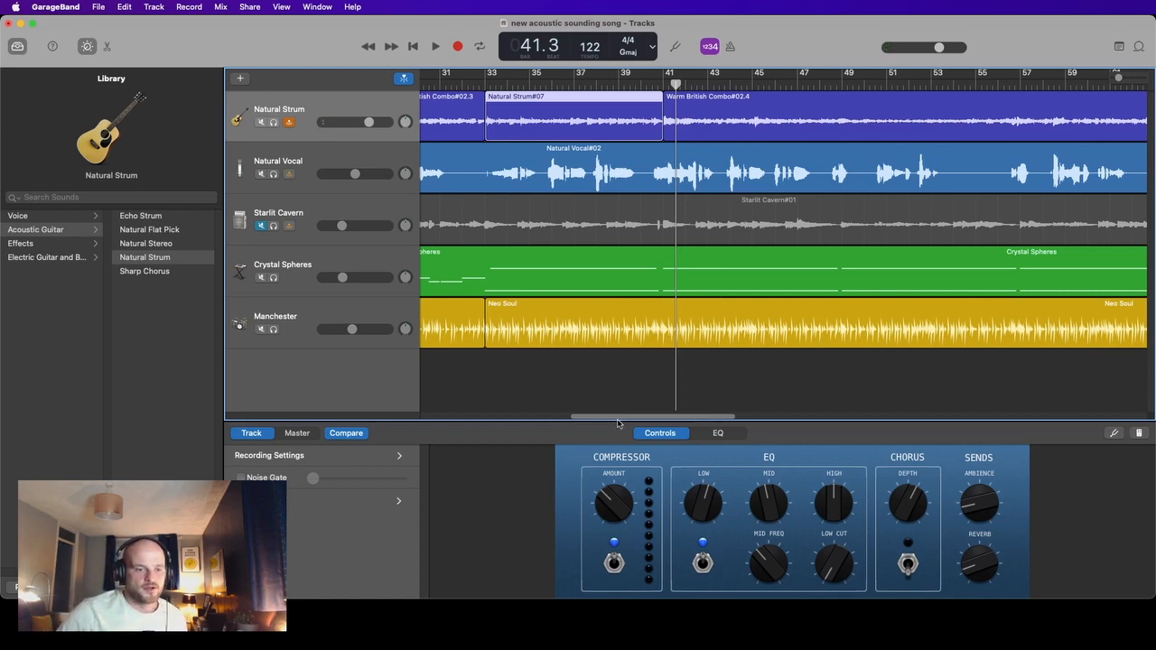
drag(607, 422, 421, 408)
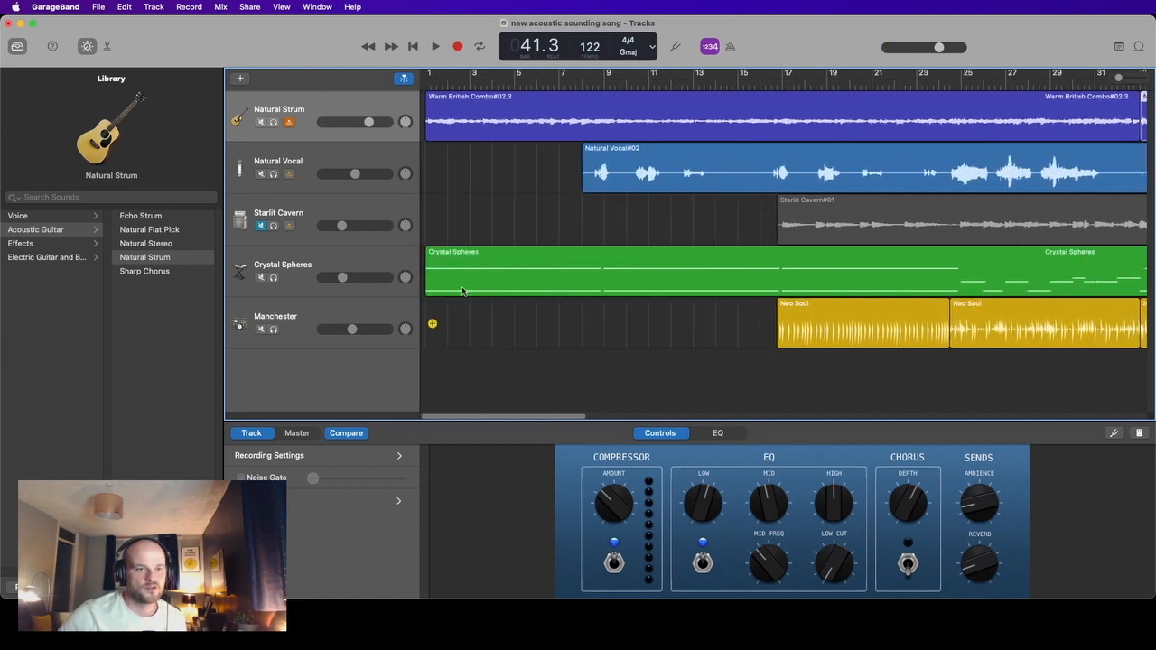
click(494, 114)
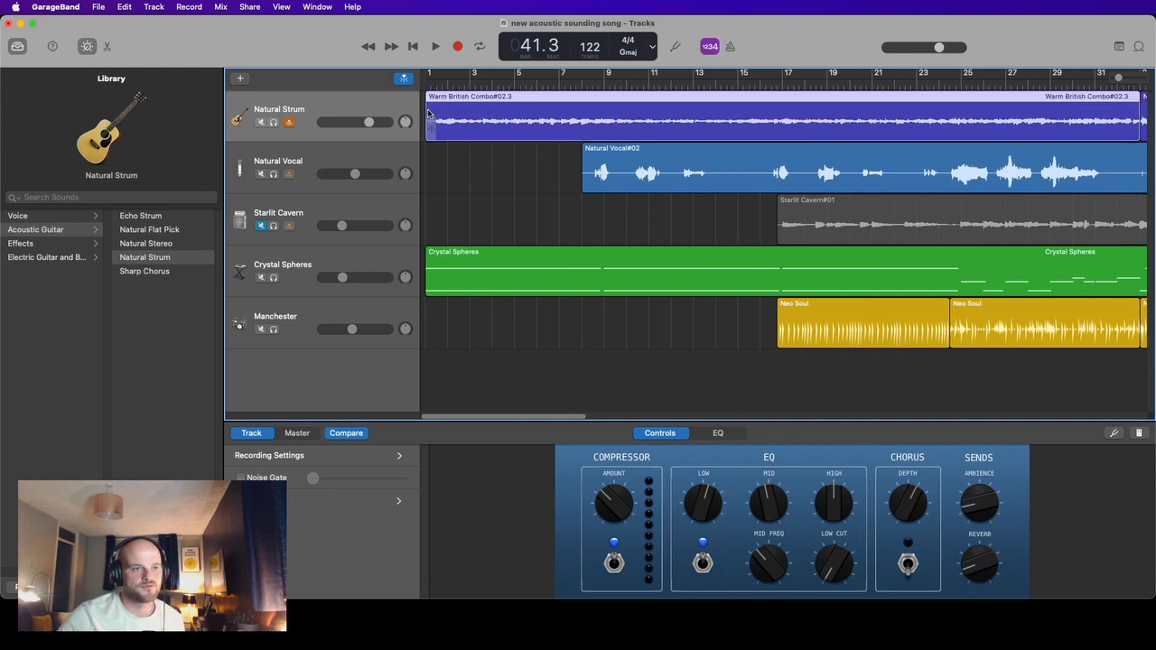
drag(429, 122, 960, 170)
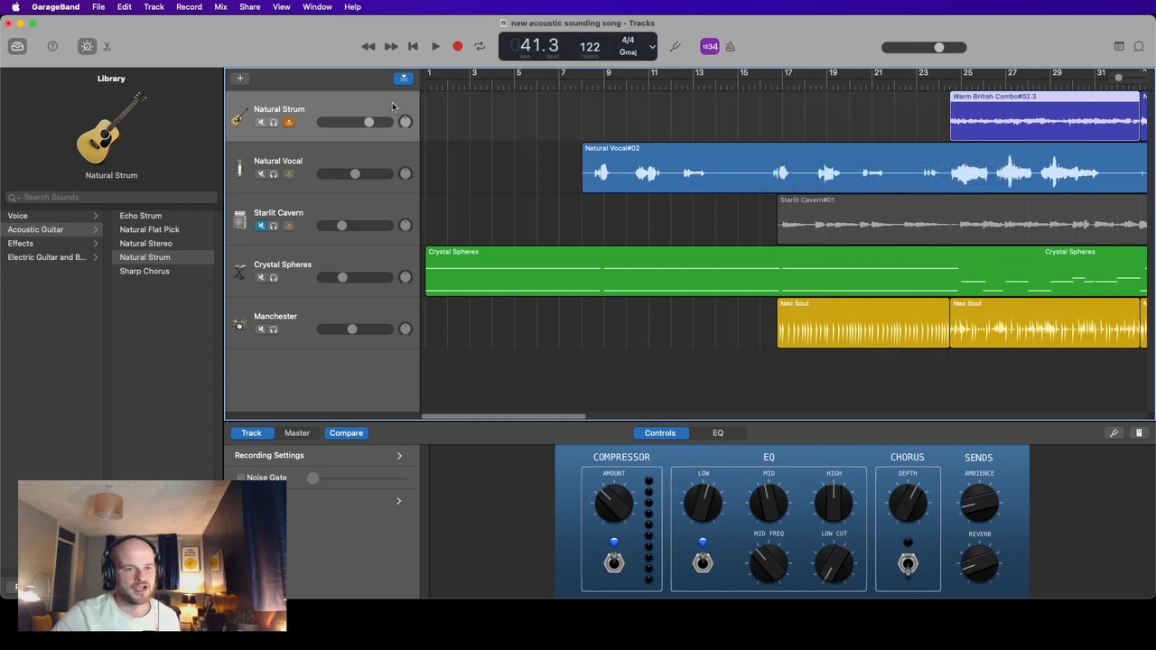
- Return the playhead to bar 1 and unmute the Starlit Cavern track
click(414, 47)
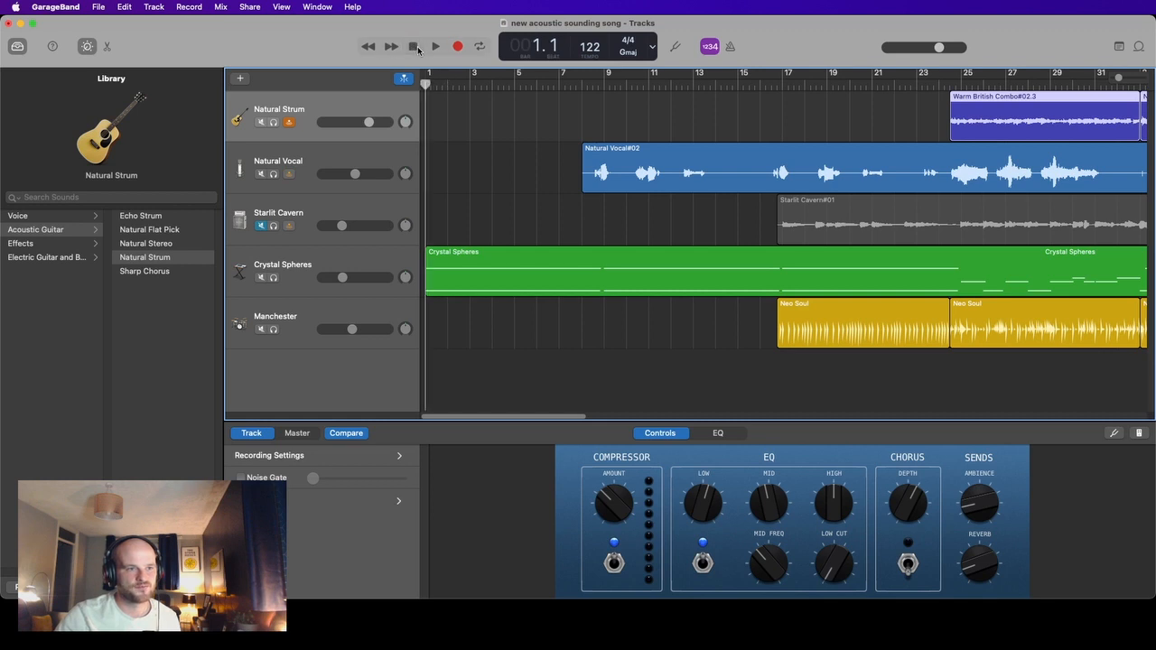
click(381, 207)
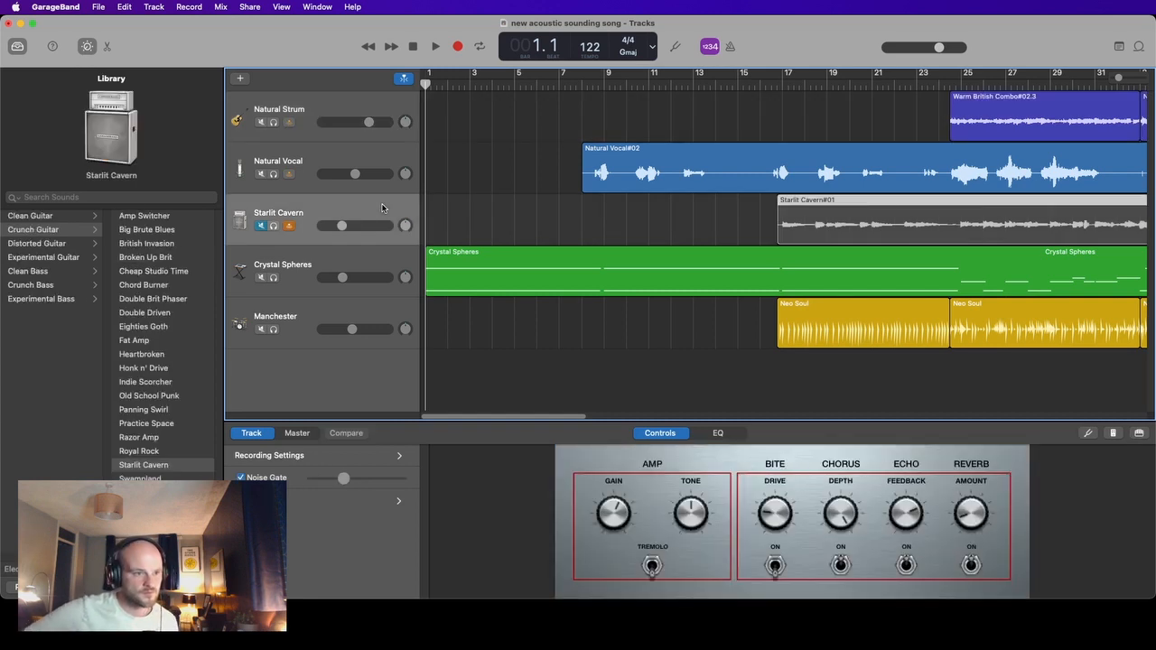
click(261, 226)
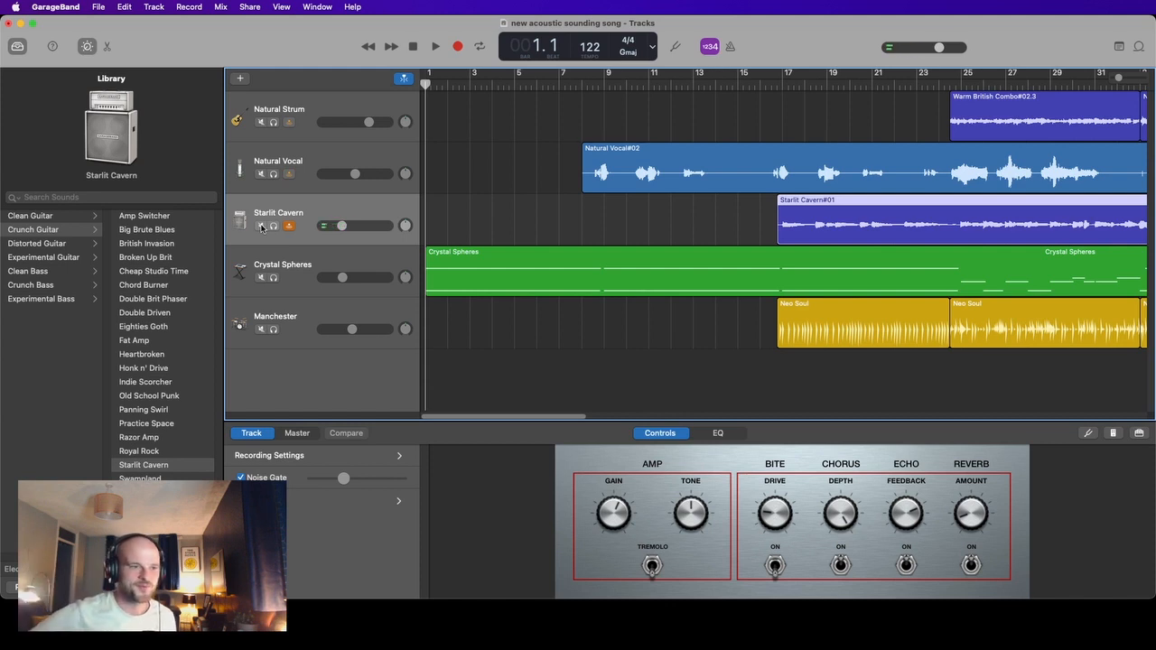
- Record the Starlit Cavern guitar from bar 1 to about bar 31 with the metronome on, and lower the Natural Vocal volume slightly
click(458, 47)
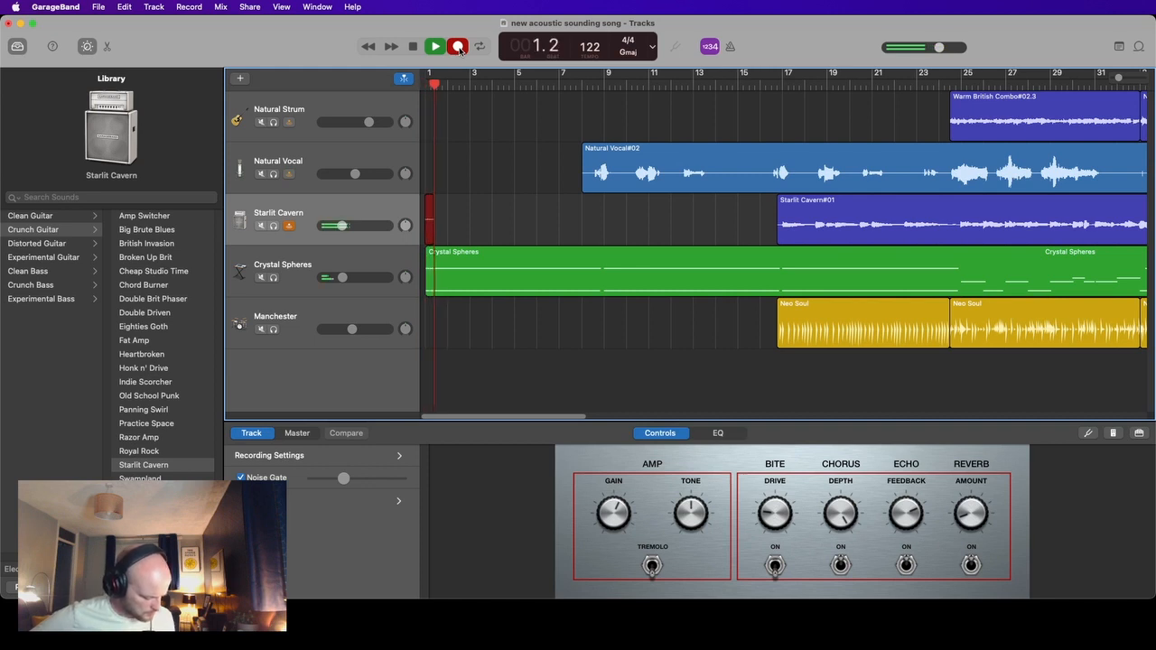
click(413, 46)
click(730, 46)
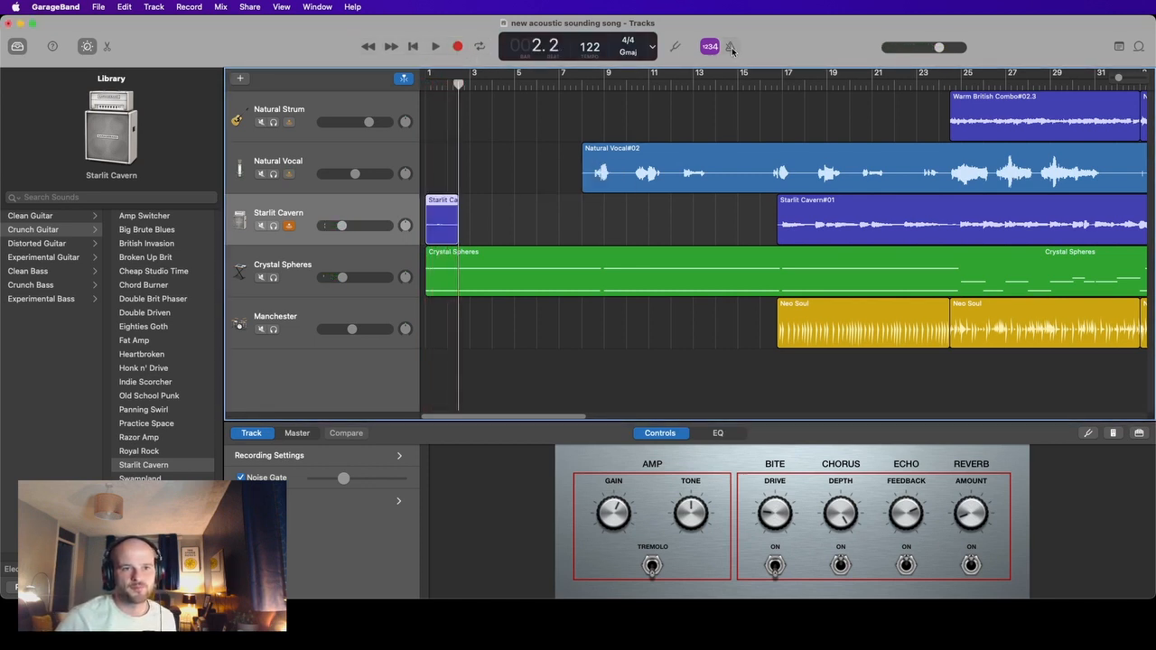
click(412, 46)
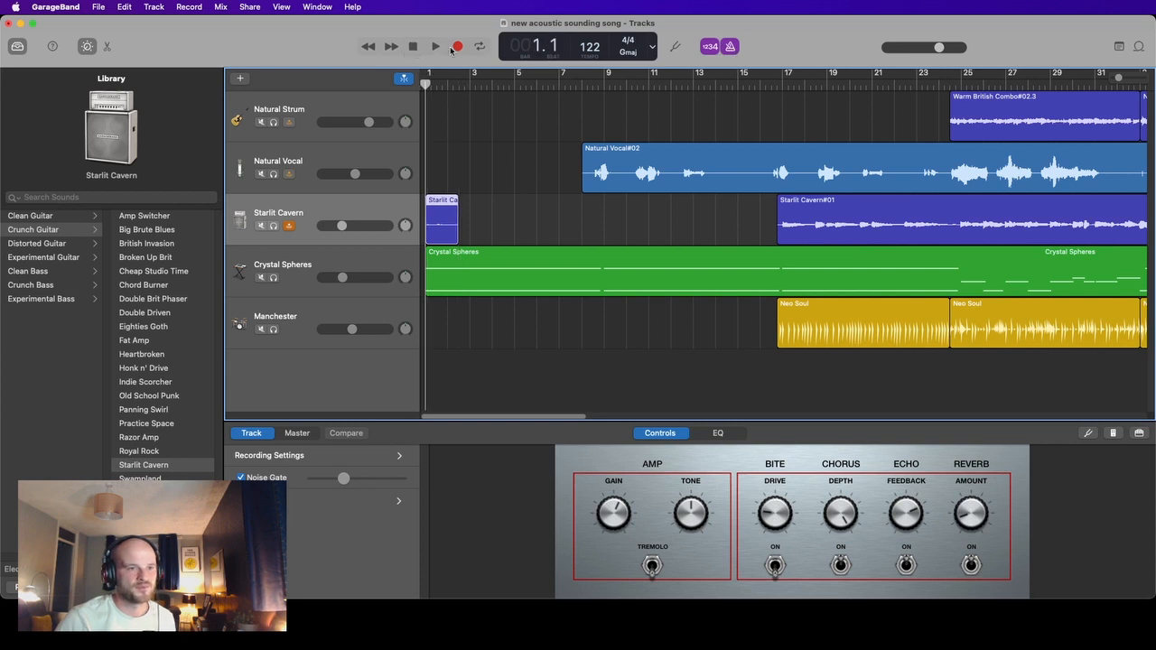
click(453, 48)
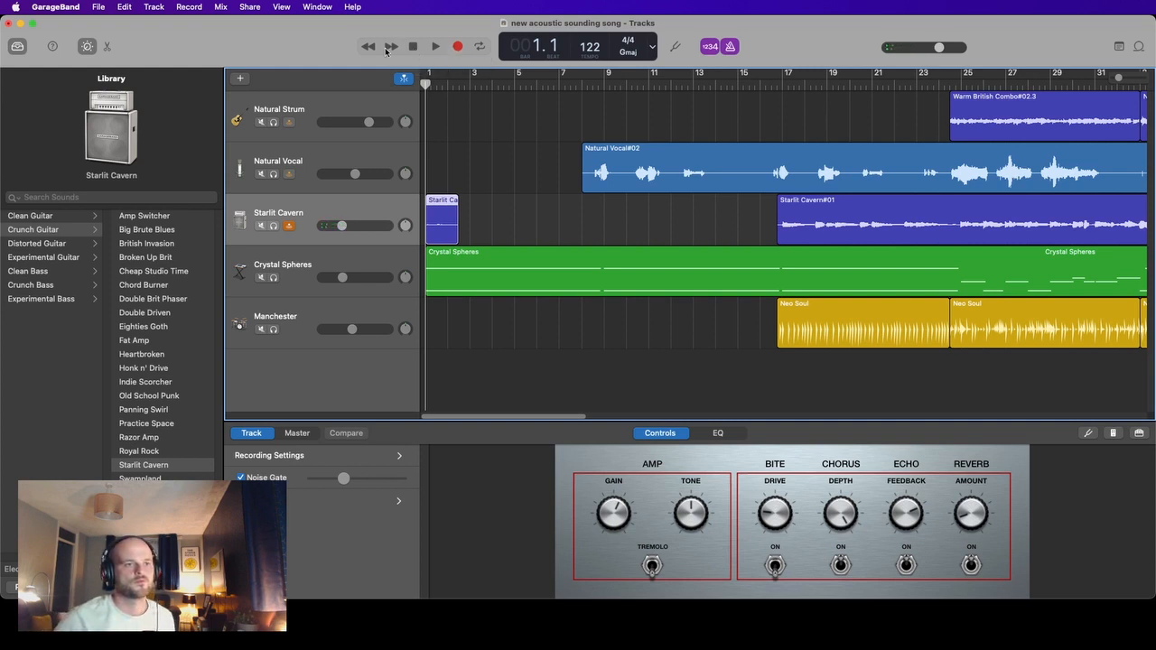
click(458, 47)
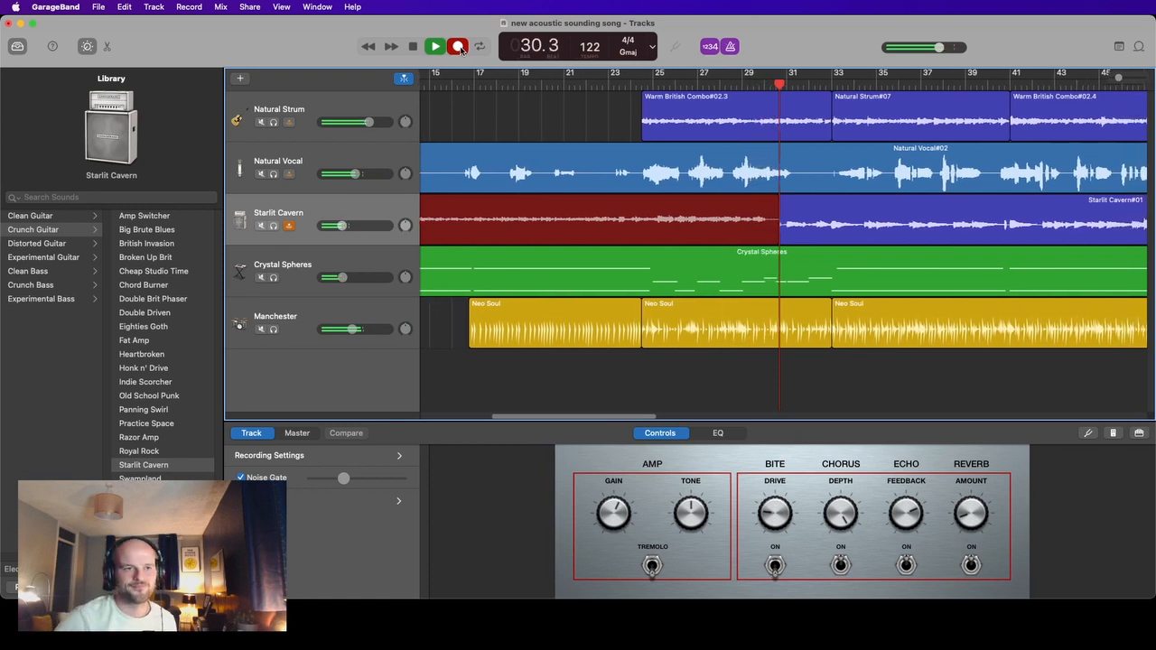
click(415, 48)
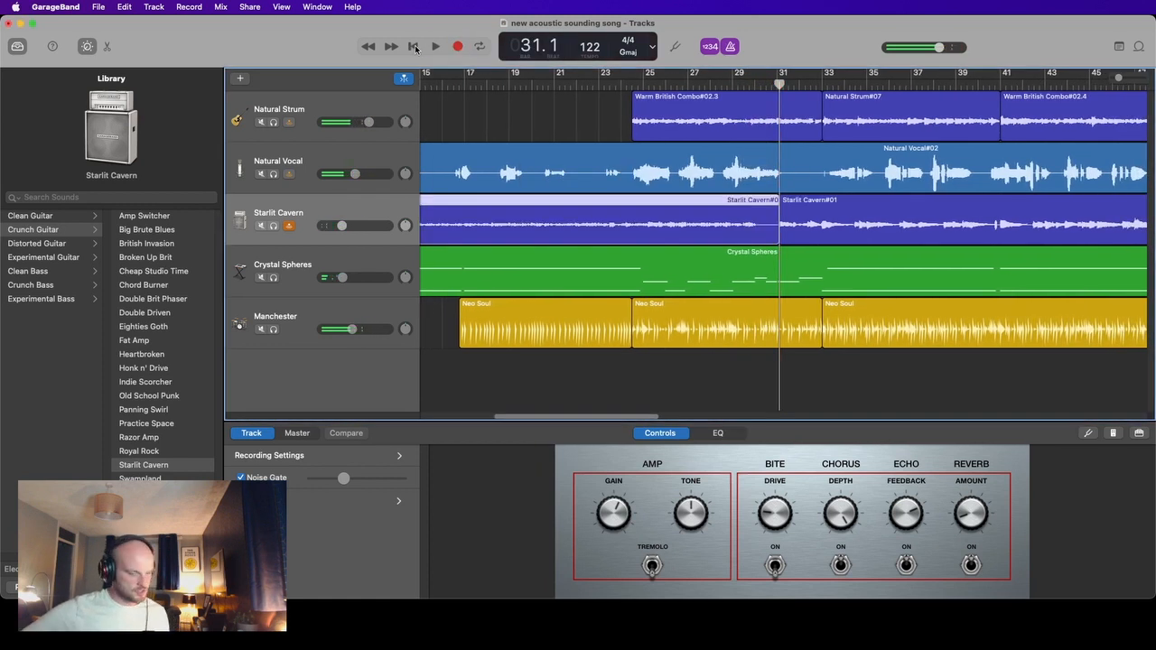
drag(356, 176, 350, 176)
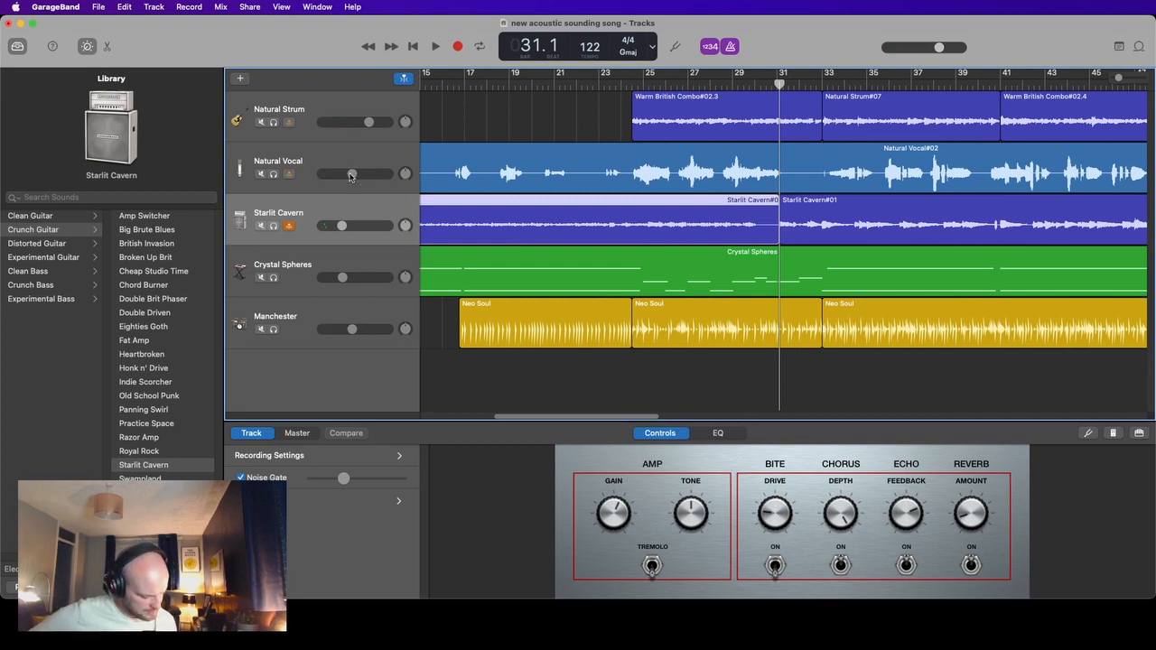
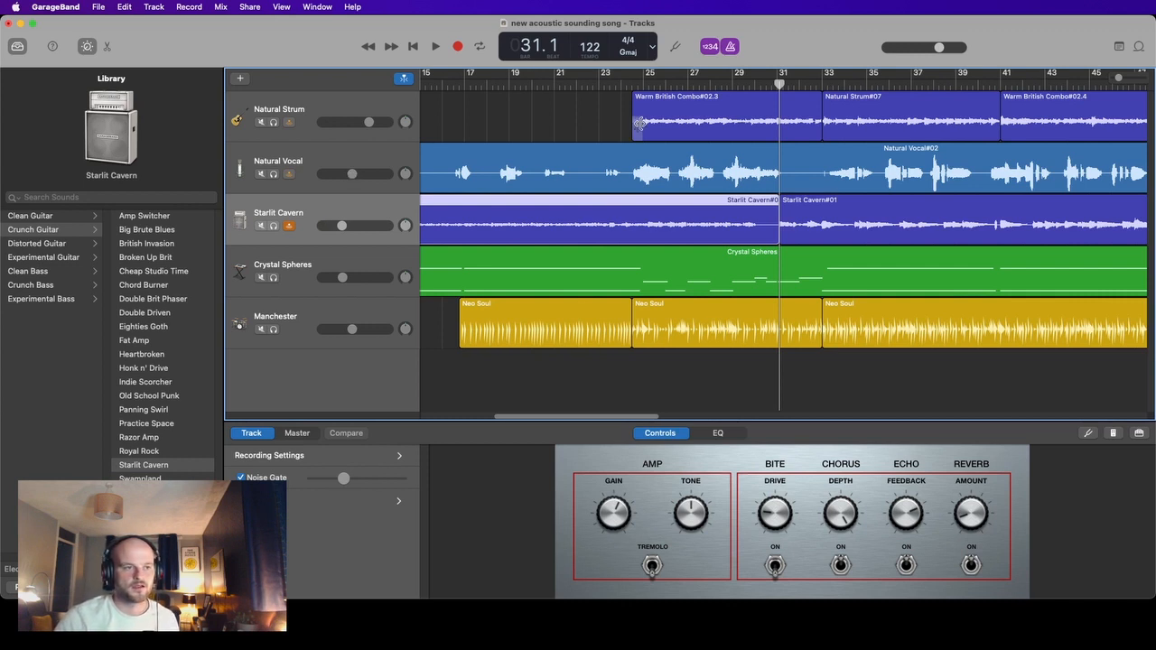
- Create a new track with the Natural Strum track's duplicate settings and mute the original Natural Strum track
click(404, 107)
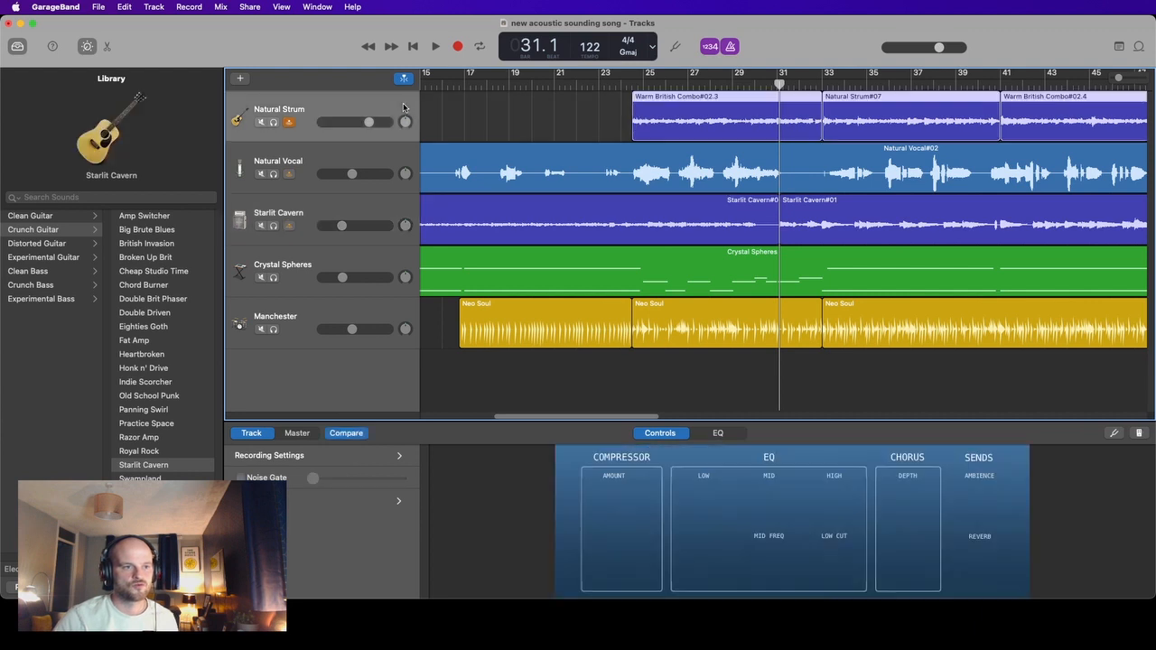
click(413, 47)
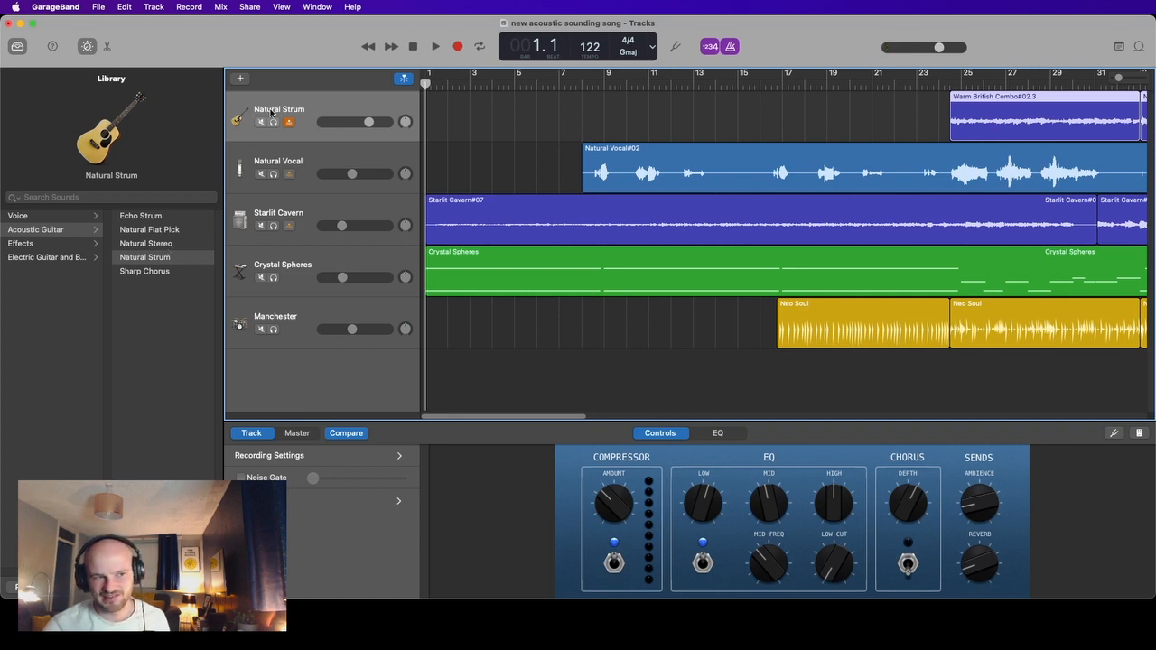
right_click(340, 107)
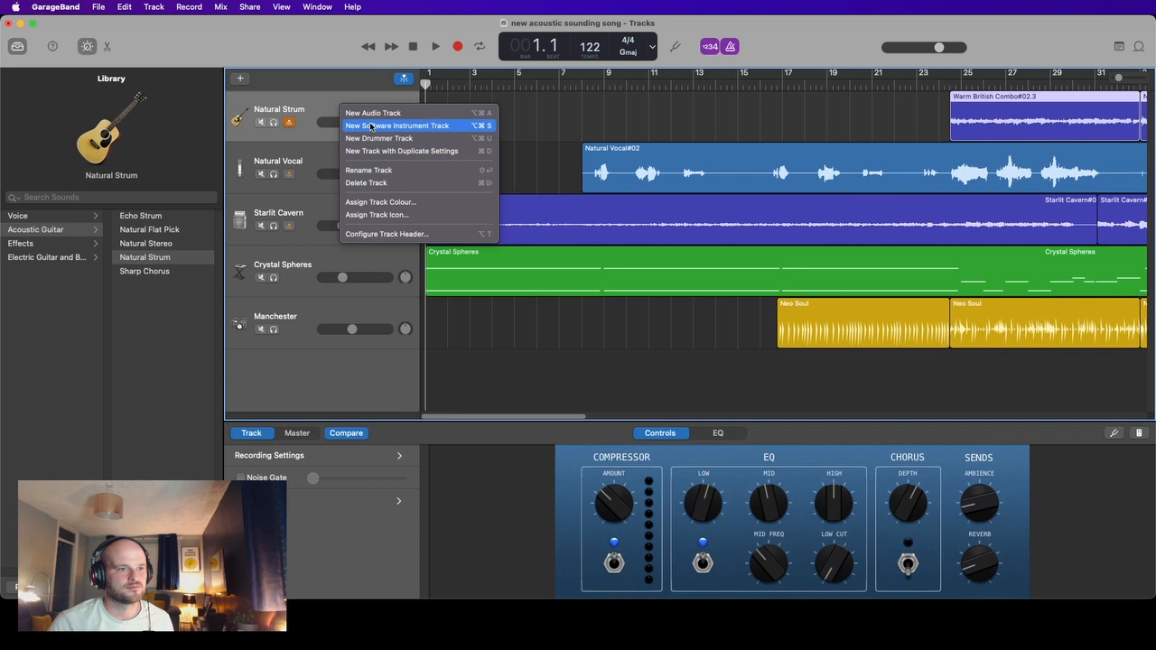
click(388, 151)
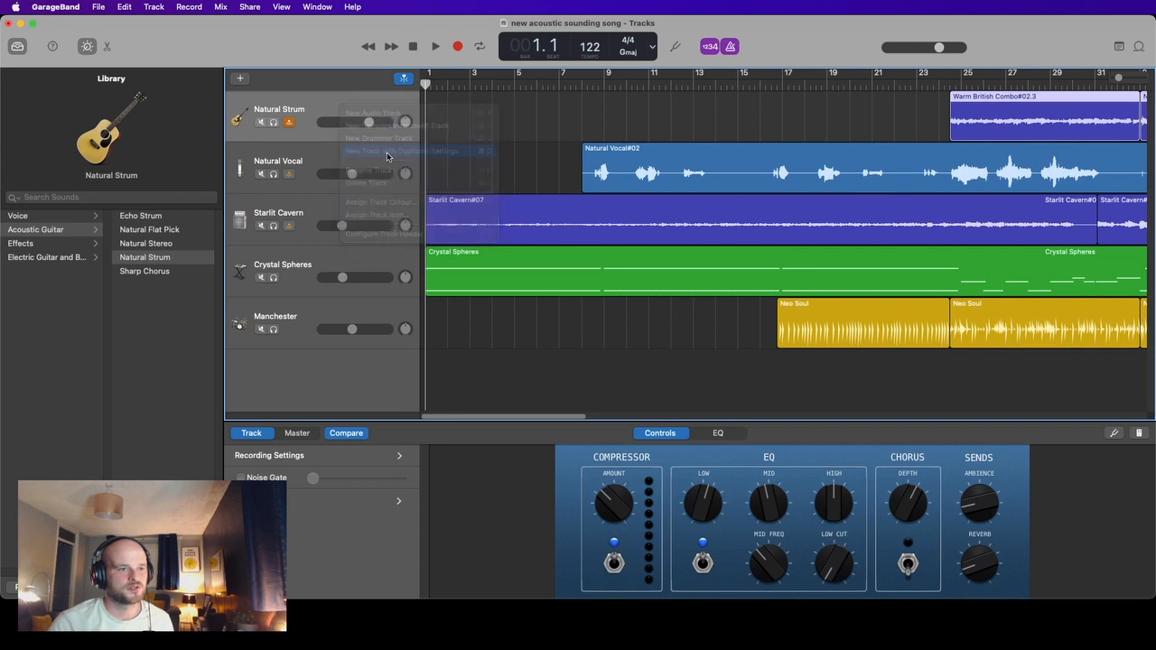
click(260, 117)
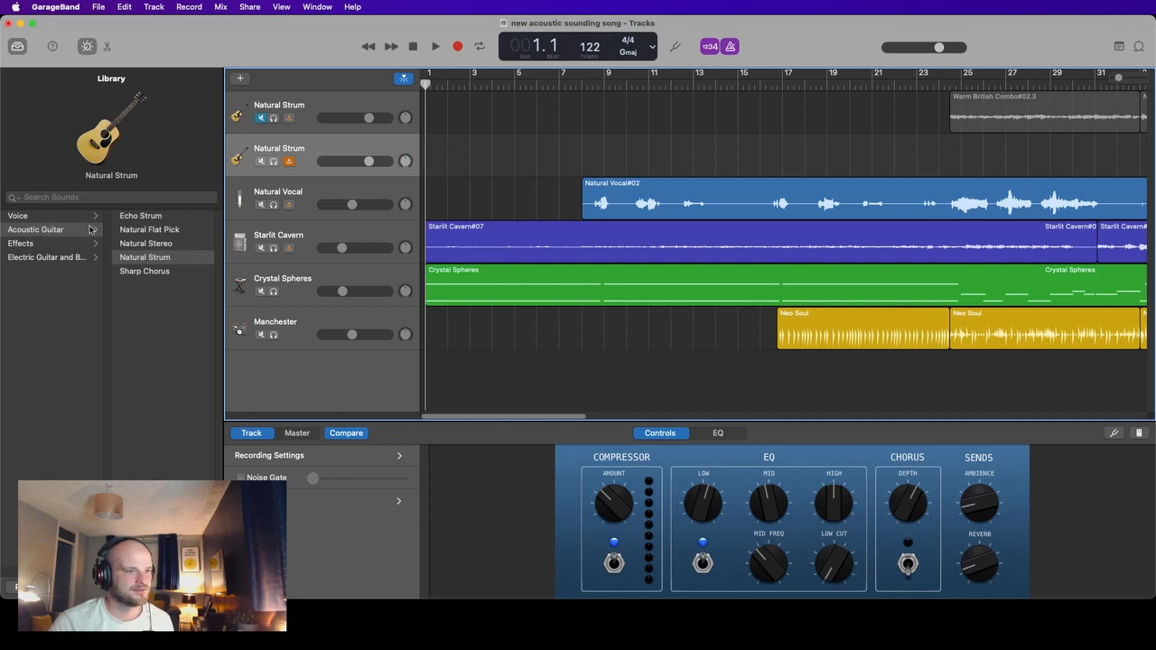
- Audition the Crunch Guitar sounds Amp Switcher, Big Brute Blues, British Invasion and Broken Up Brit on the duplicated Natural Strum track
double_click(311, 148)
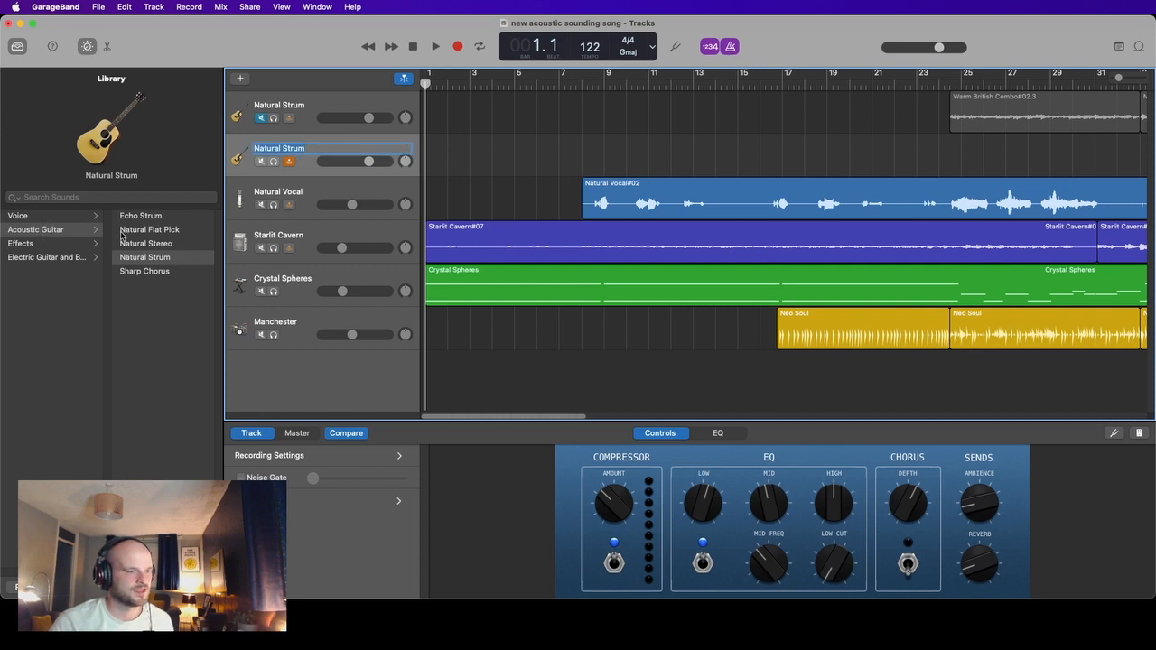
click(37, 244)
click(38, 259)
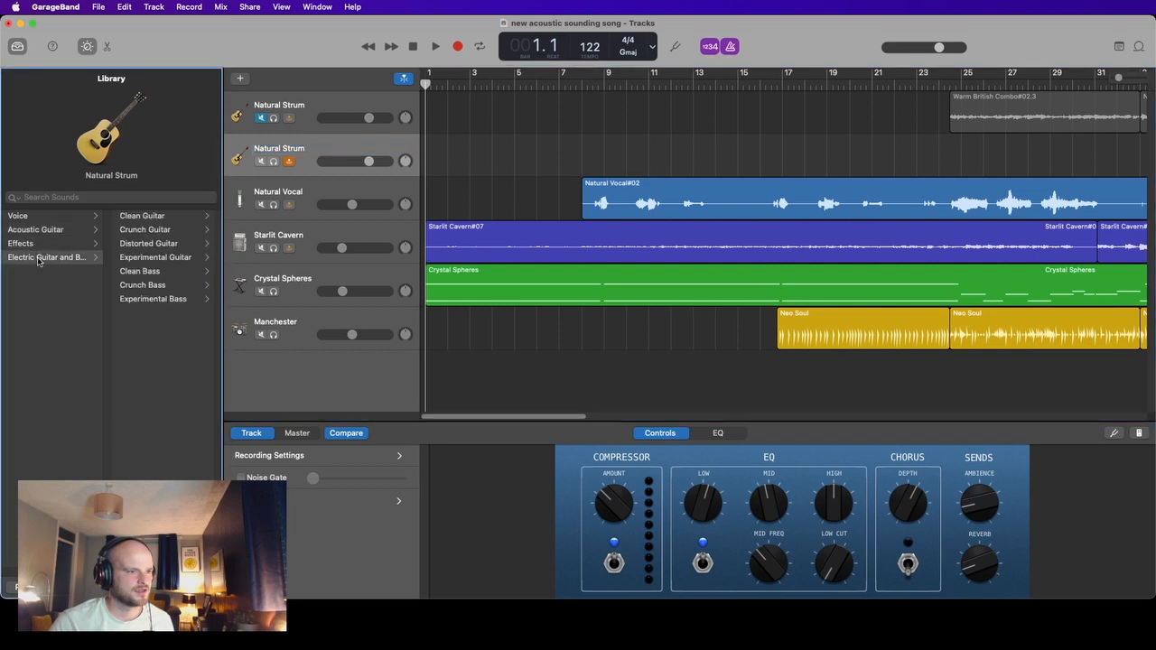
click(154, 230)
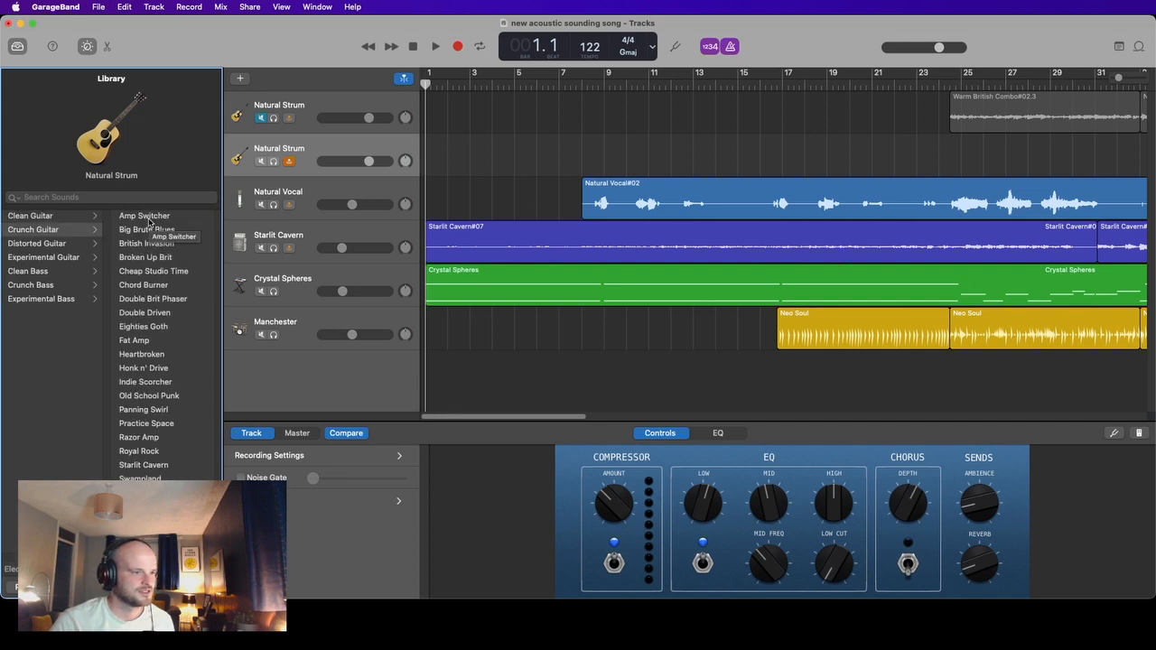
click(149, 217)
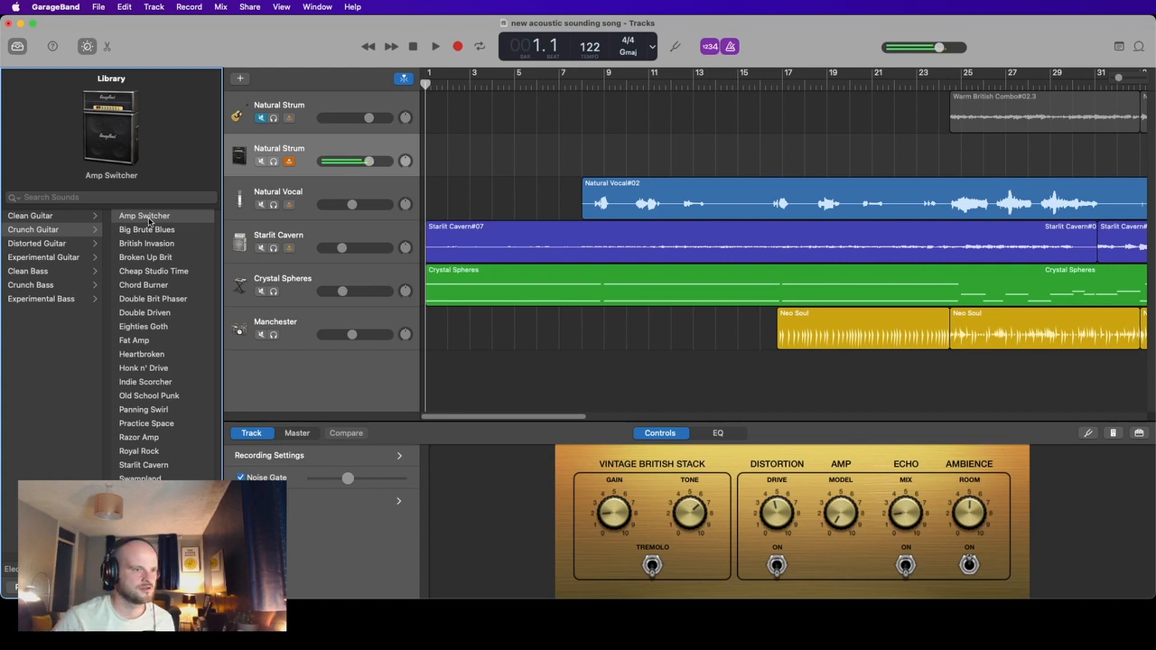
click(143, 234)
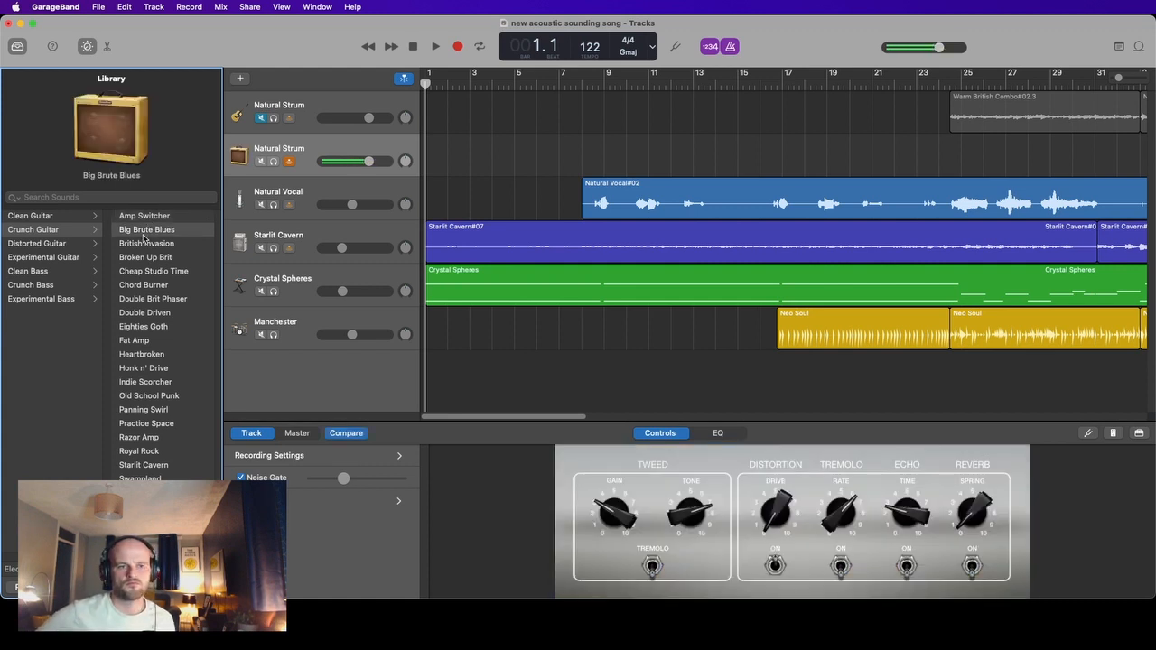
click(145, 244)
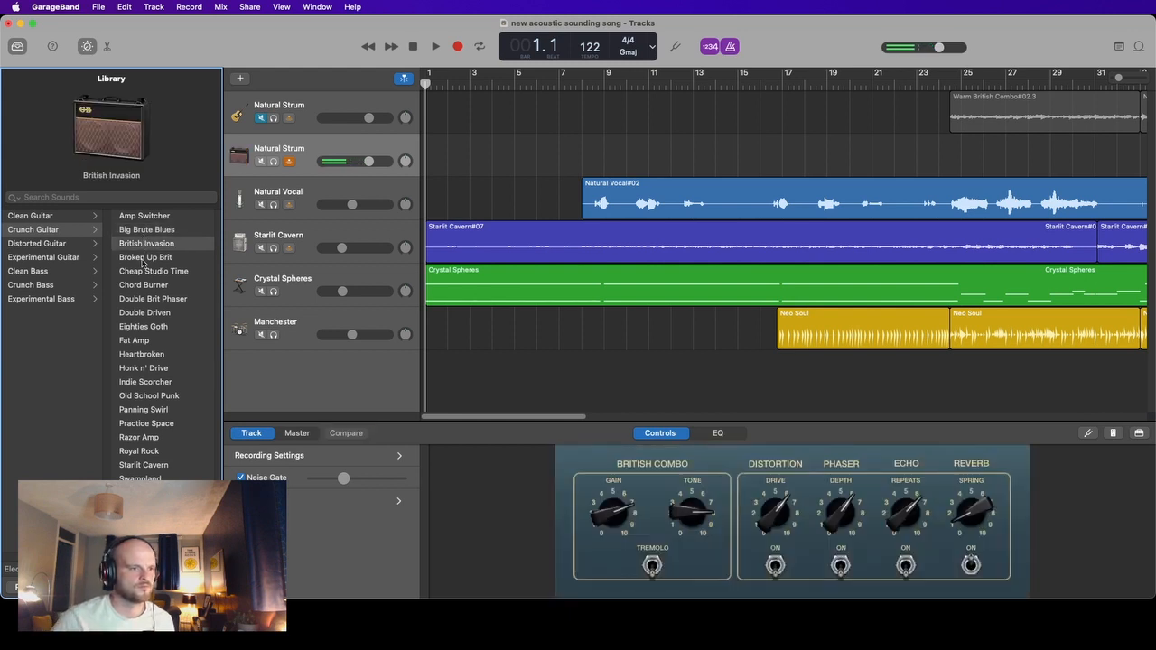
click(142, 260)
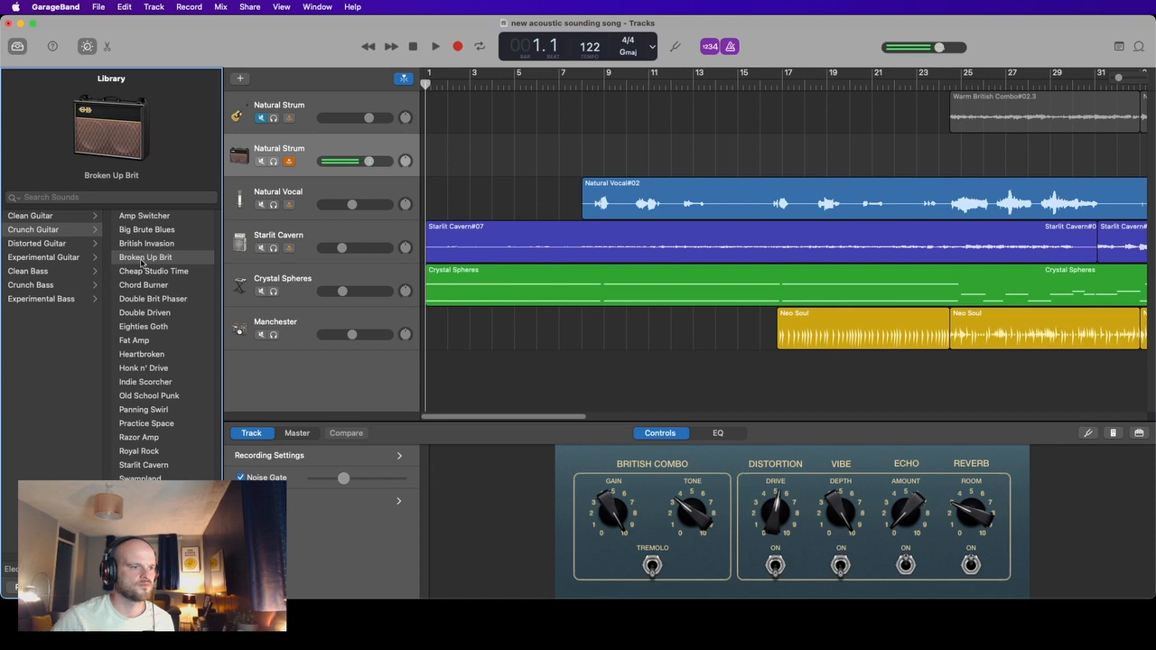
- Try Cheap Studio Time and Chord Burner on the duplicated track, settle on Double Brit Phaser and reduce the track volume
drag(367, 164, 357, 162)
click(163, 275)
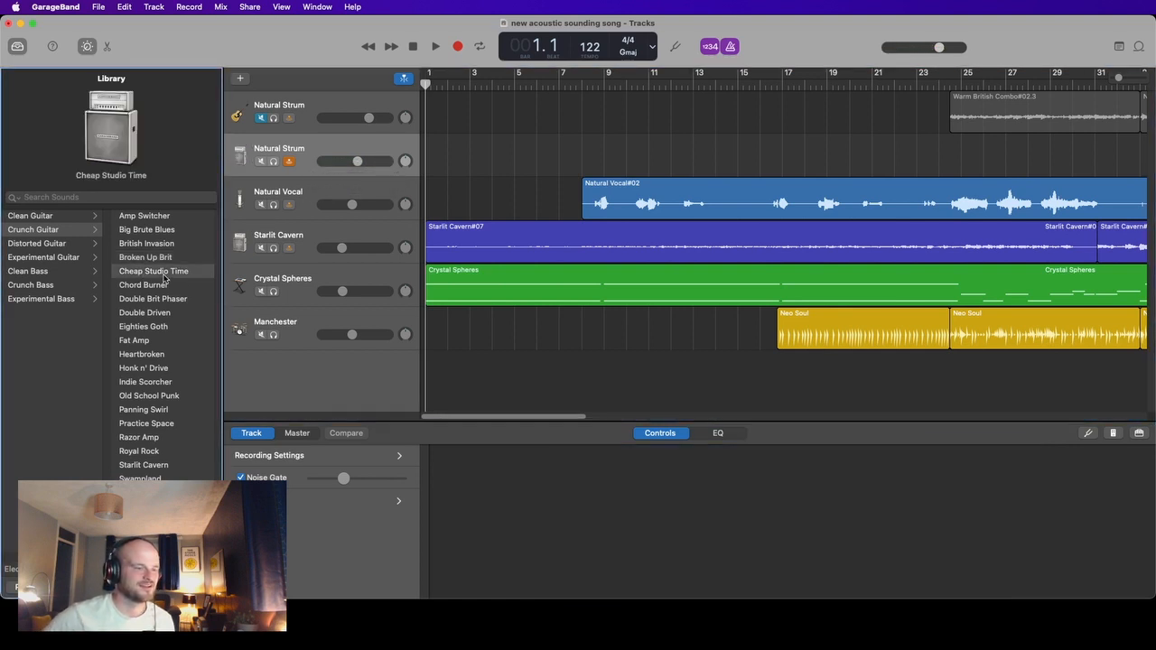
click(155, 287)
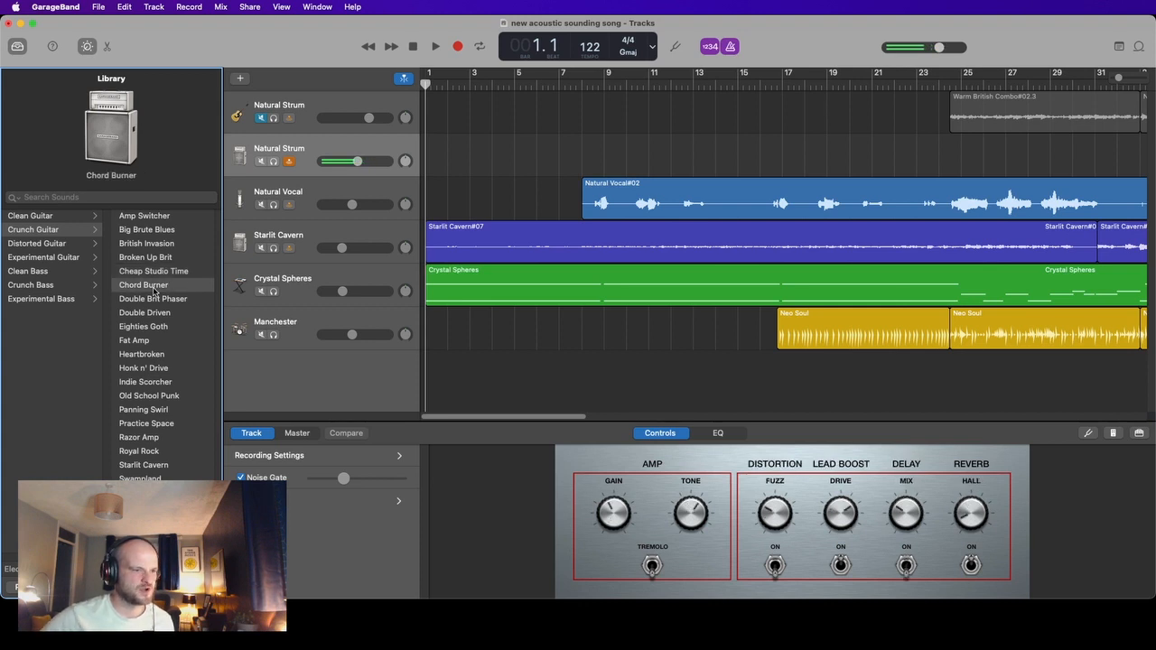
click(150, 302)
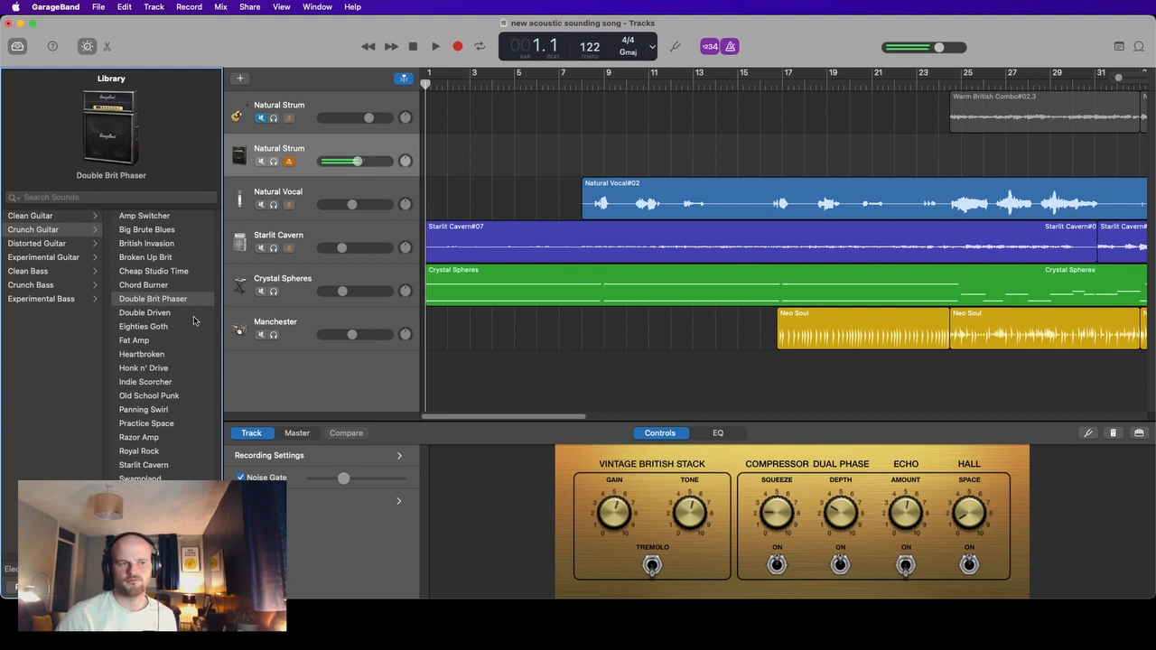
drag(359, 166, 352, 166)
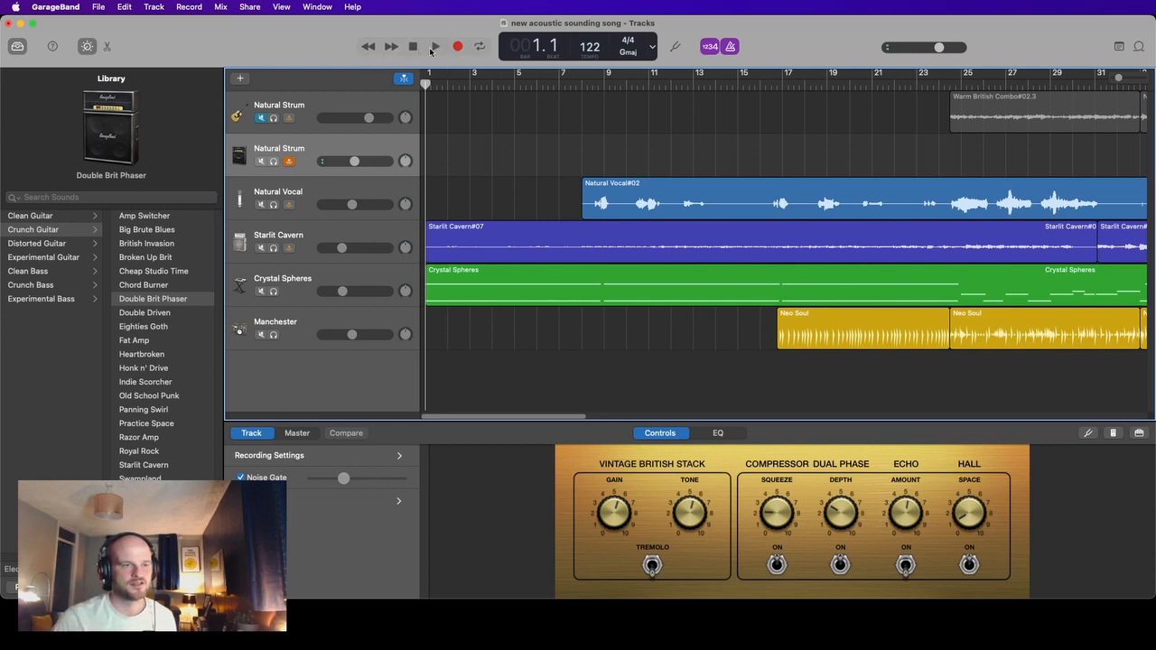
- Try to record the duplicated Natural Strum track from bar 1 to about bar 10
click(458, 47)
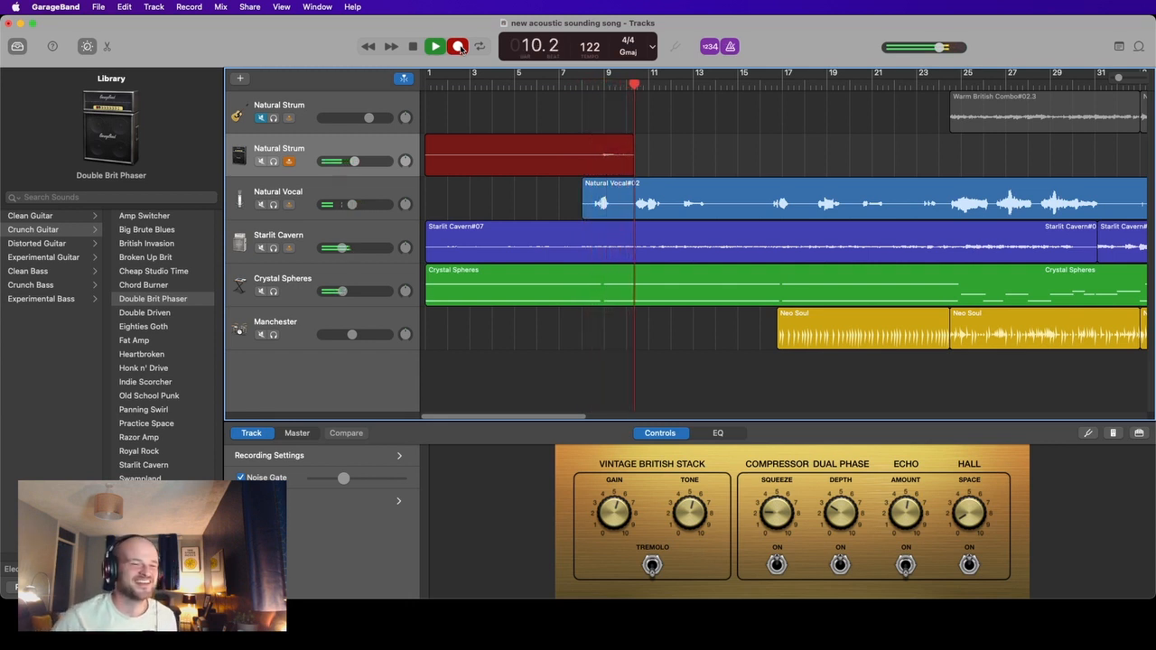
click(413, 46)
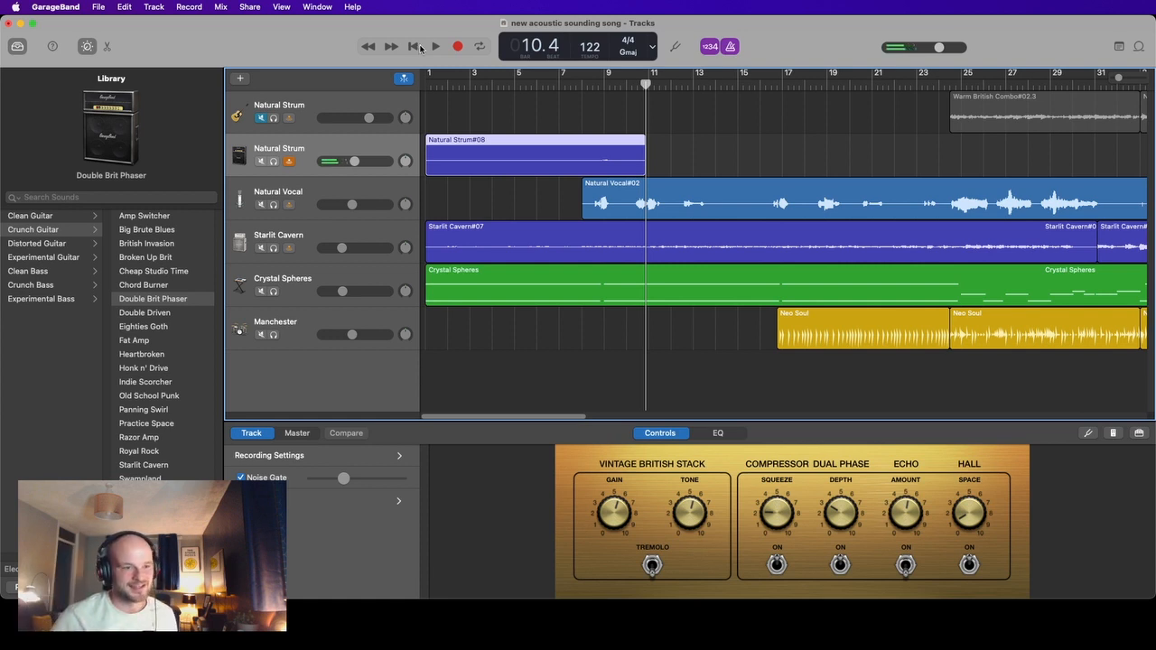
- Try to record the duplicated Natural Strum track again from bar 1 to about bar 30
click(413, 47)
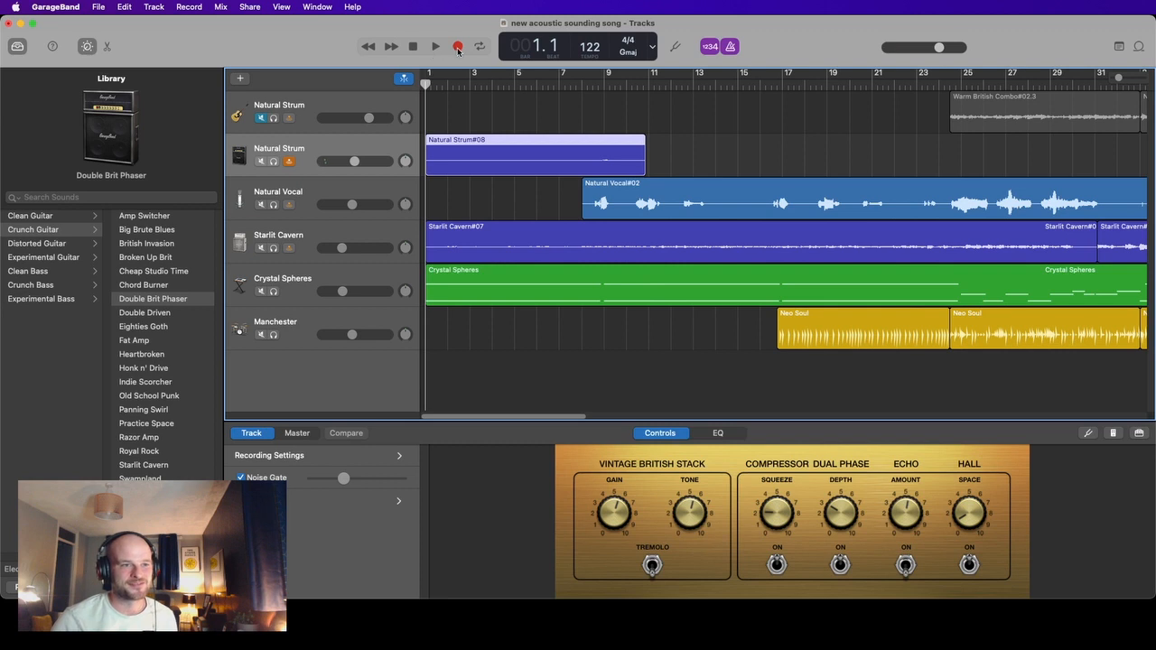
click(458, 48)
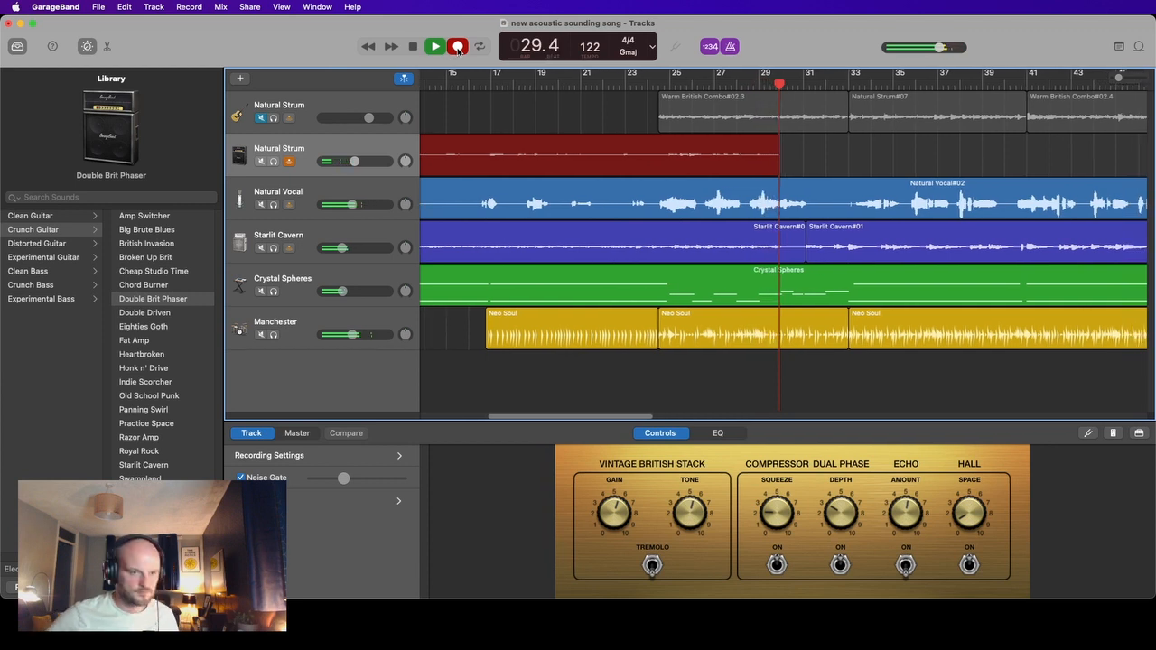
click(414, 46)
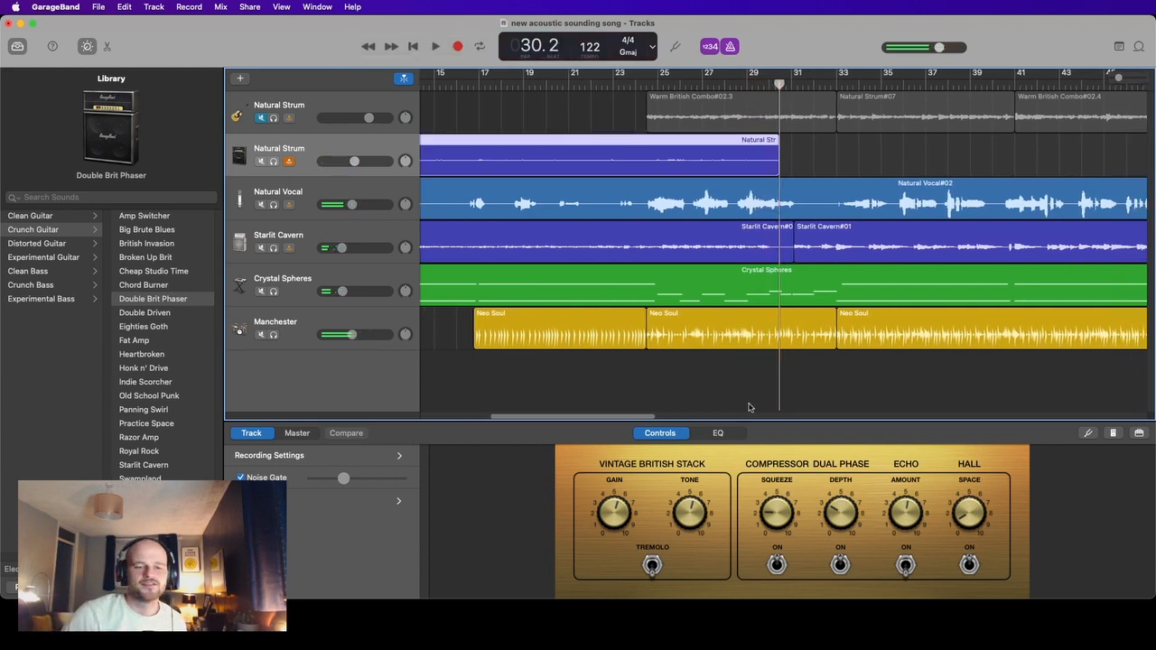
drag(627, 418, 539, 417)
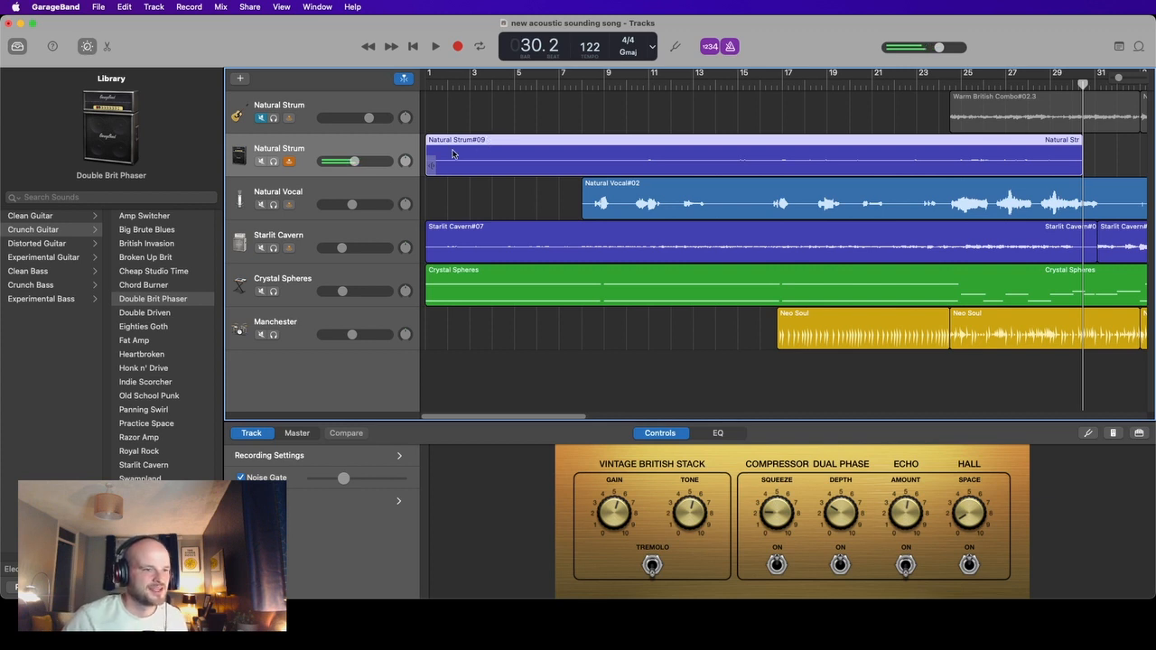
- Audition Double Driven, Eighties Goth, Fat Amp and Heartbroken on the duplicated Natural Strum track and choose Honk n' Drive
click(412, 47)
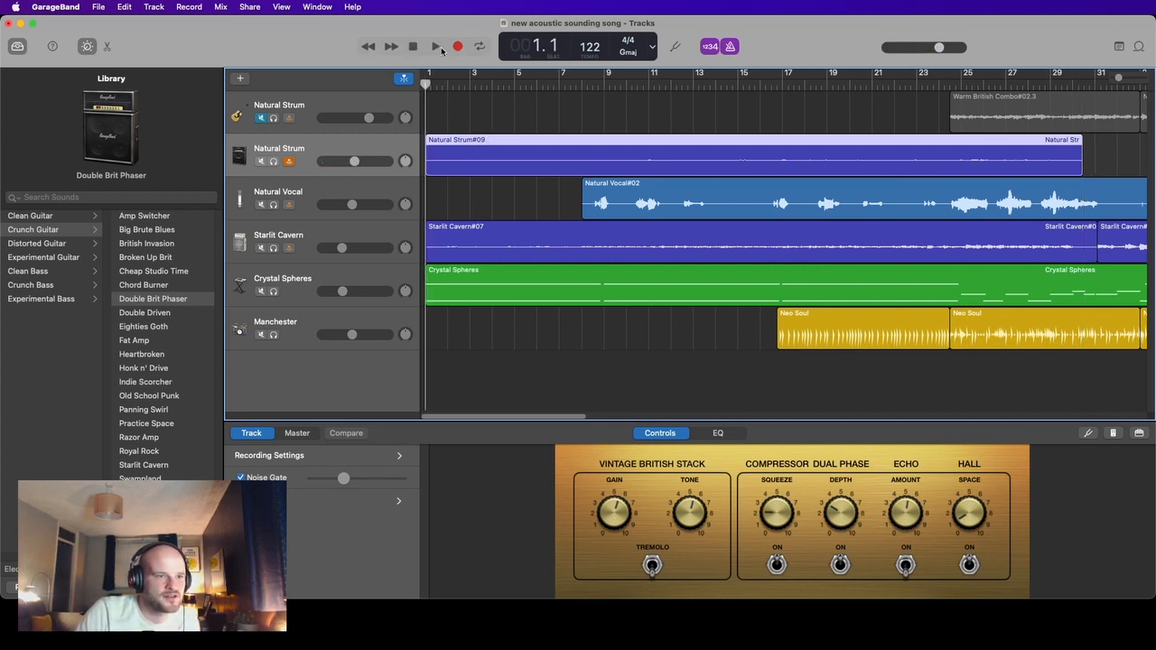
click(150, 314)
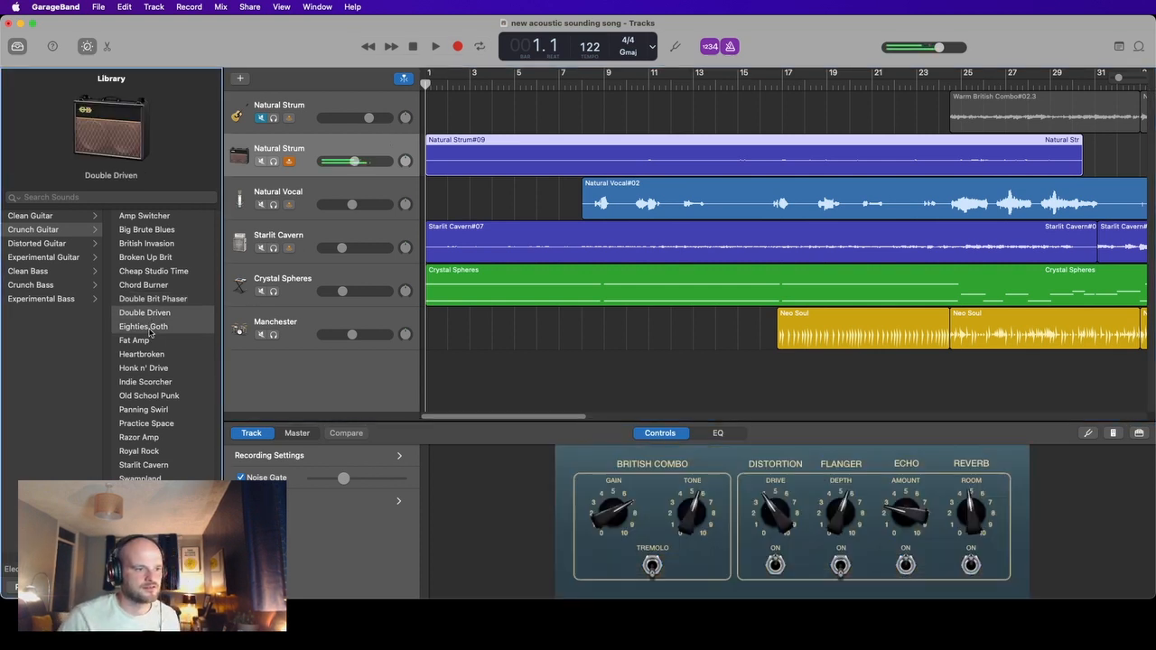
click(150, 330)
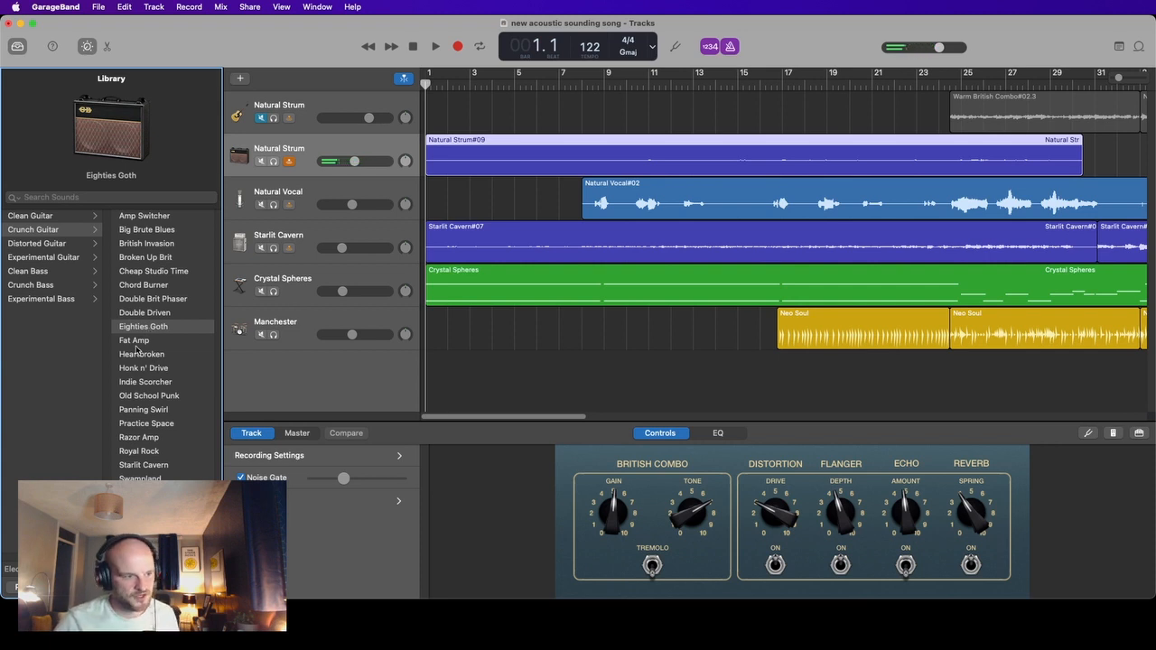
click(136, 340)
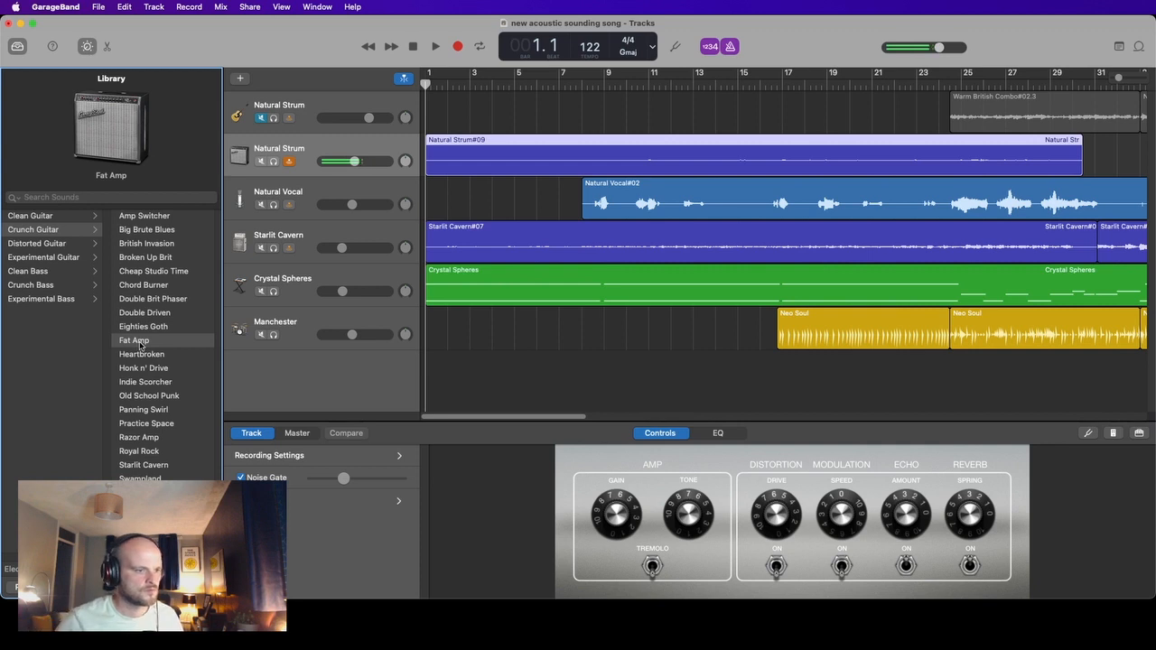
click(140, 355)
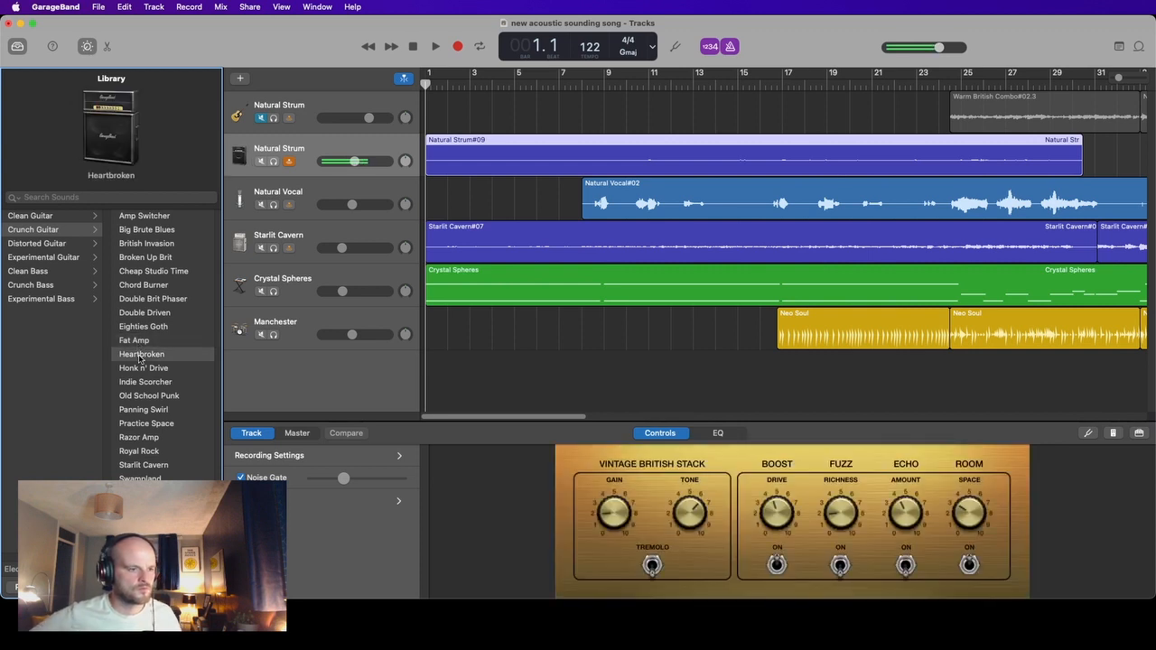
click(141, 381)
click(142, 368)
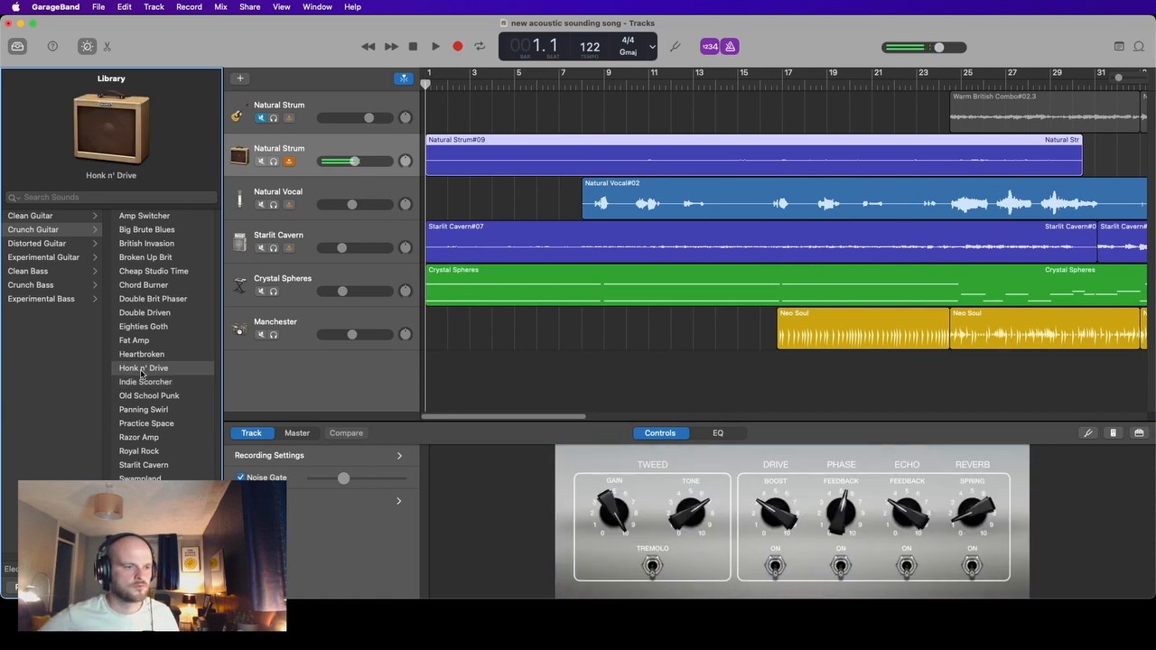
- Play the song from bar 1 while lowering the duplicated Natural Strum track's volume and turning off the metronome and count-in
click(436, 47)
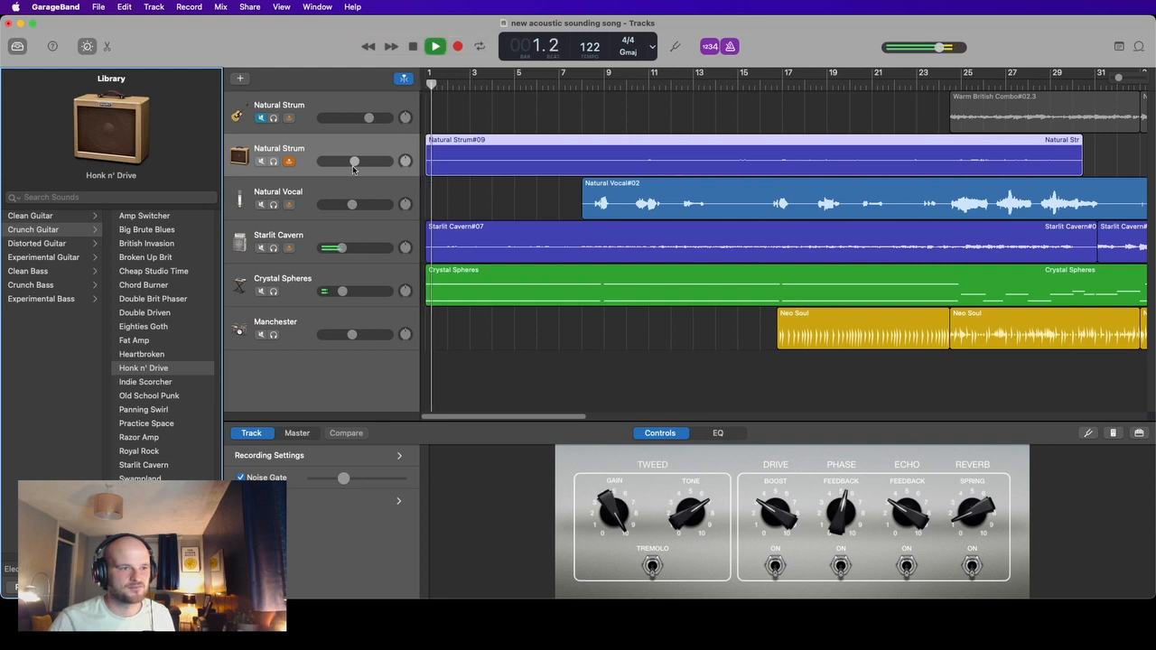
drag(354, 161, 348, 161)
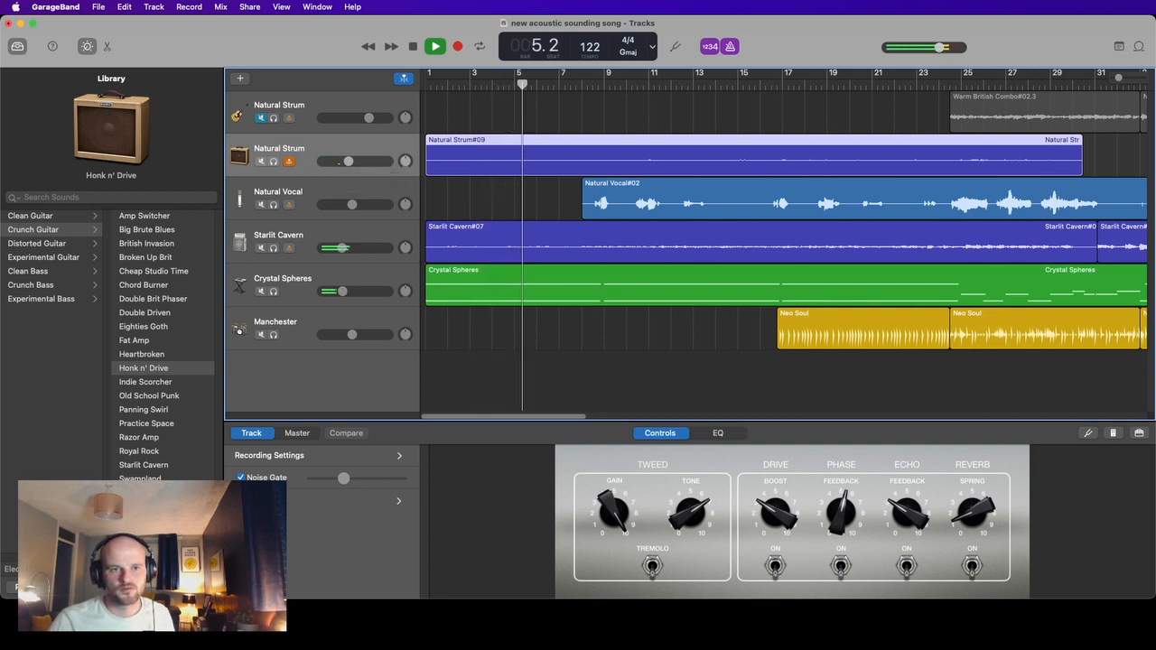
click(730, 47)
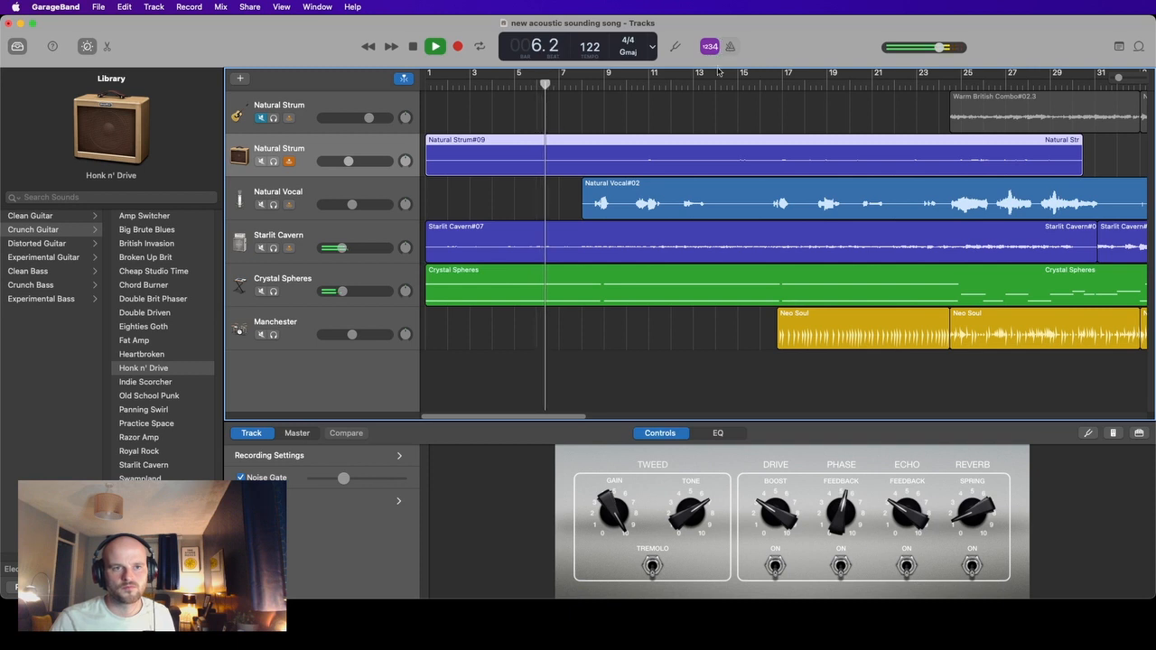
click(709, 47)
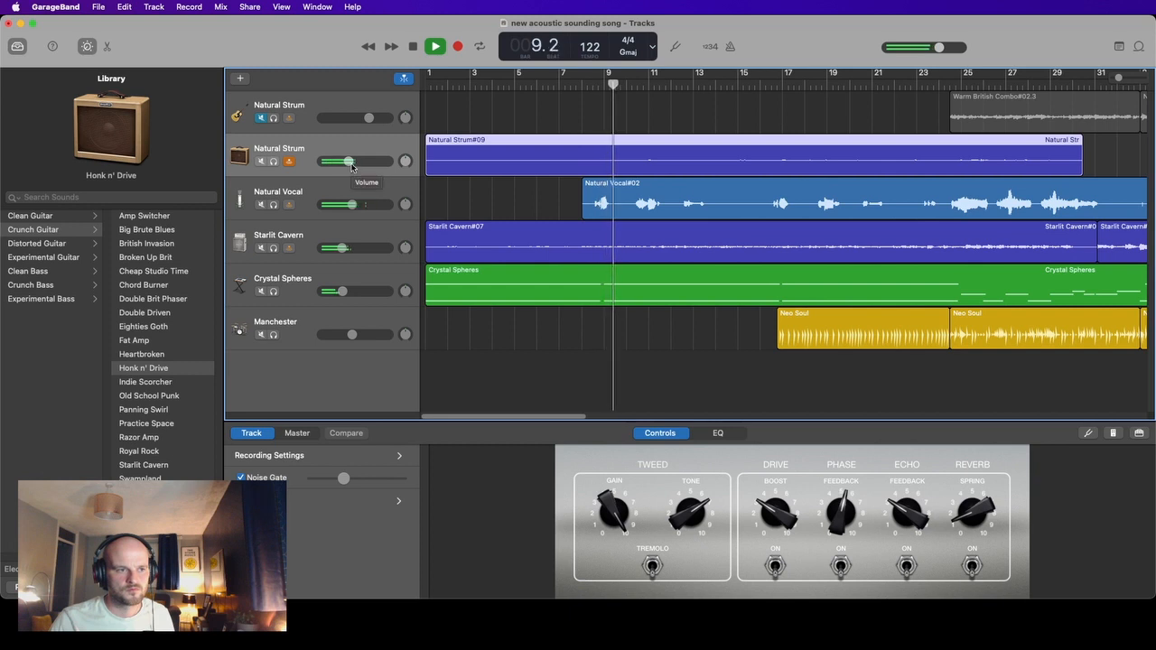
drag(349, 161, 344, 162)
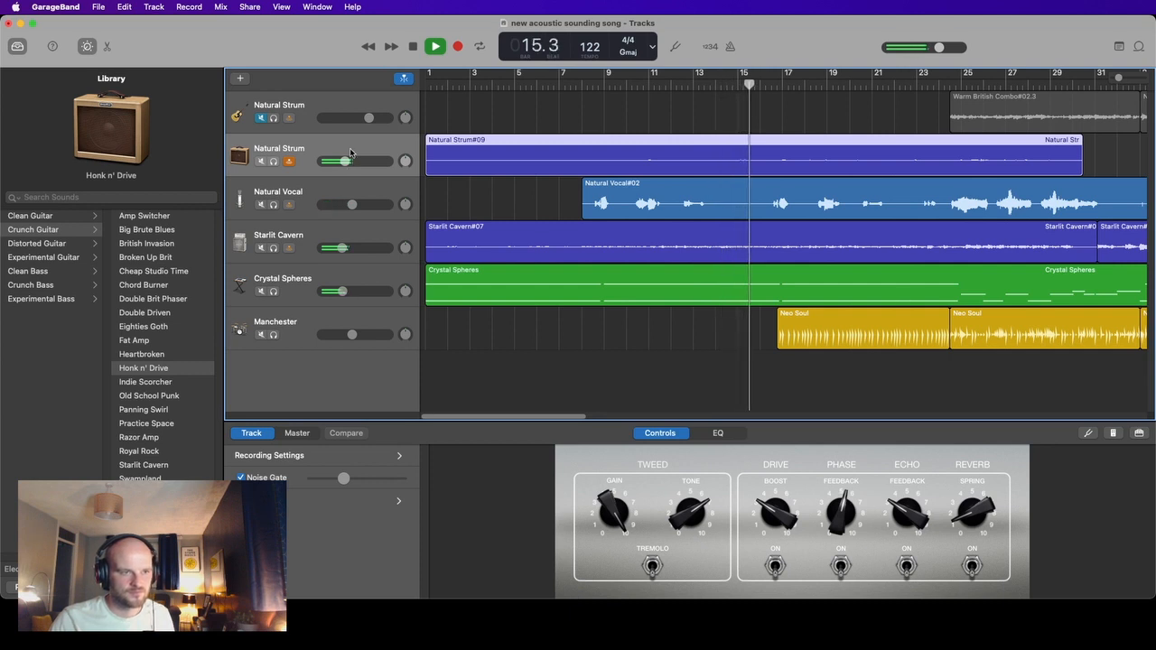
click(412, 47)
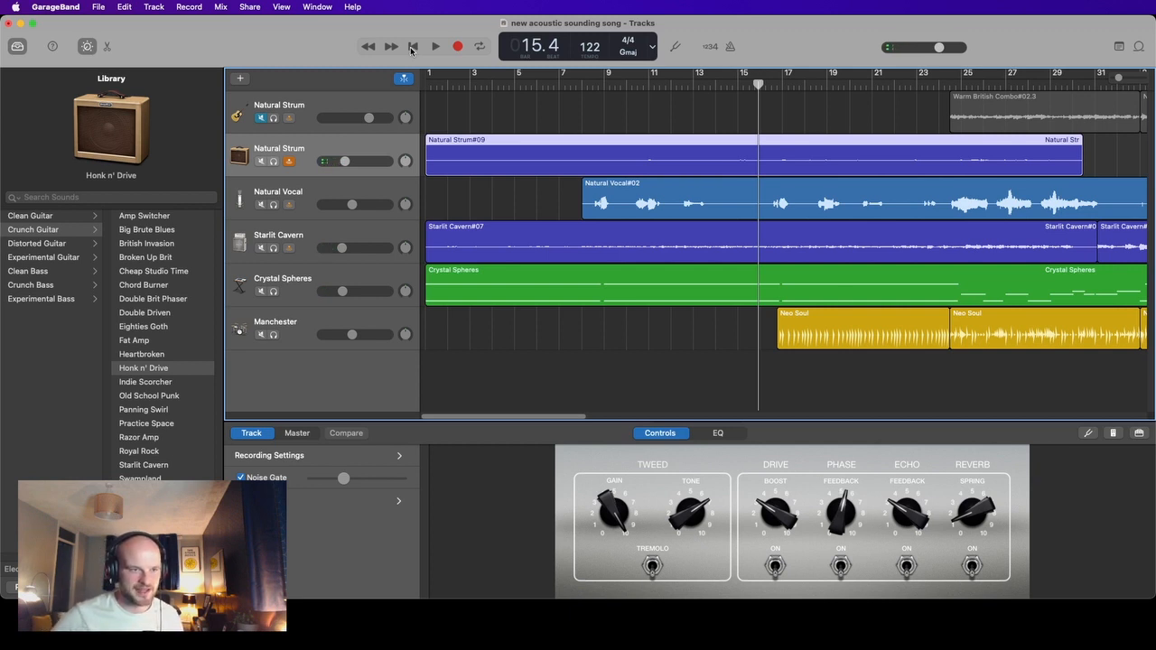
- Record the duplicated Natural Strum track over the previous take from bar 1 to about bar 33
click(411, 48)
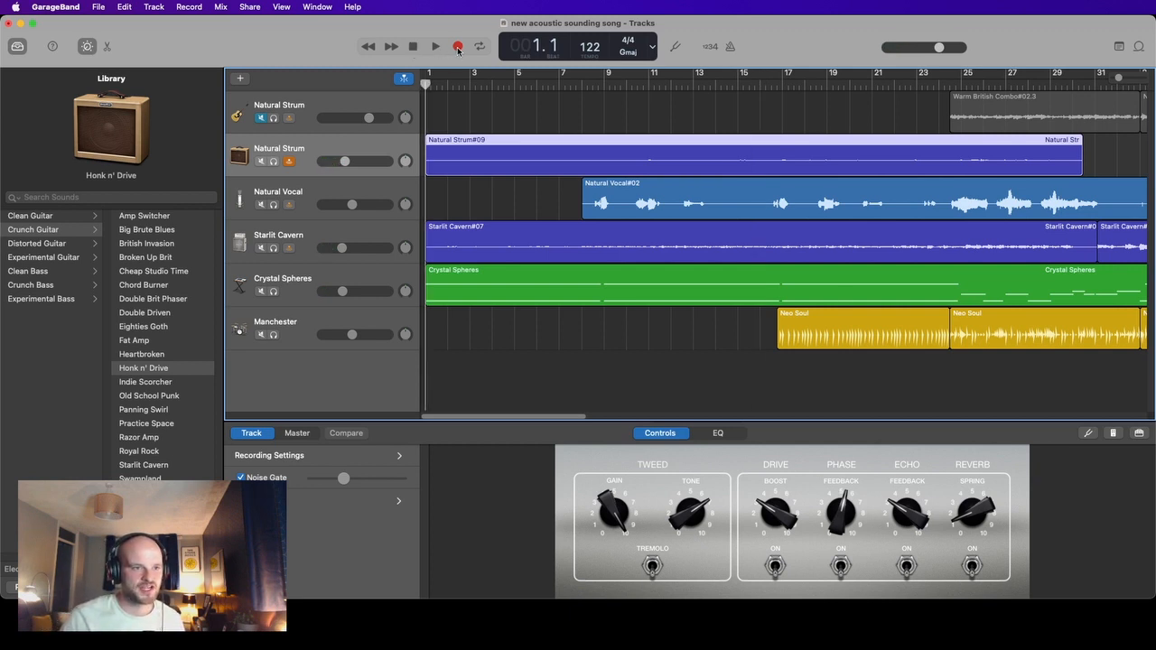
click(458, 48)
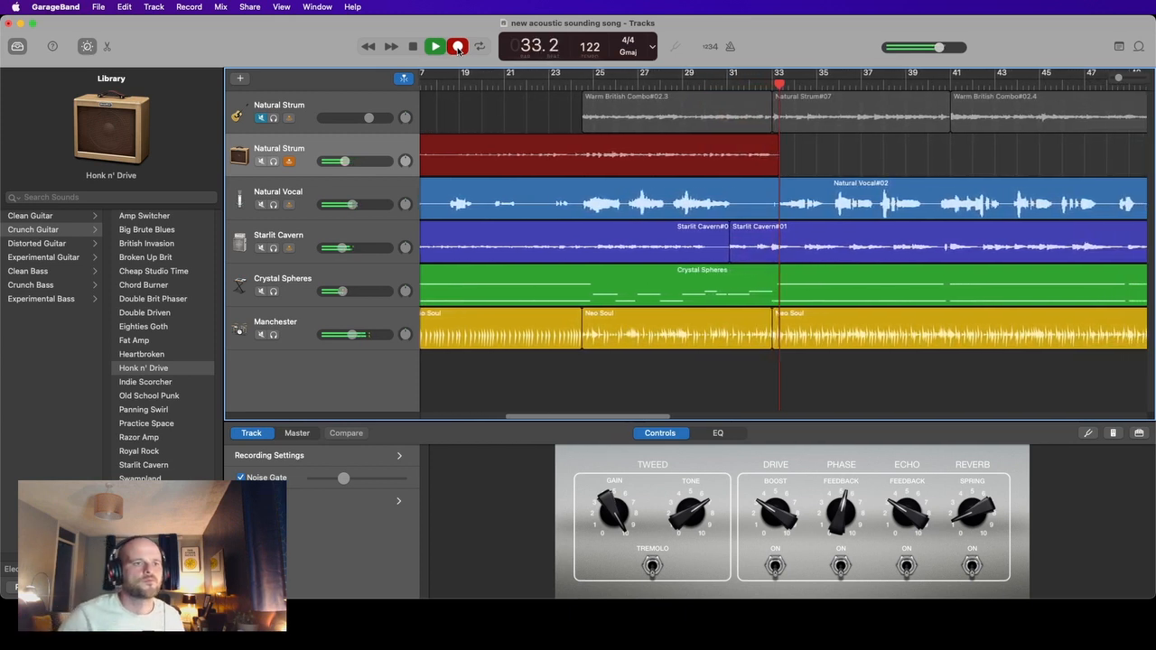
click(417, 48)
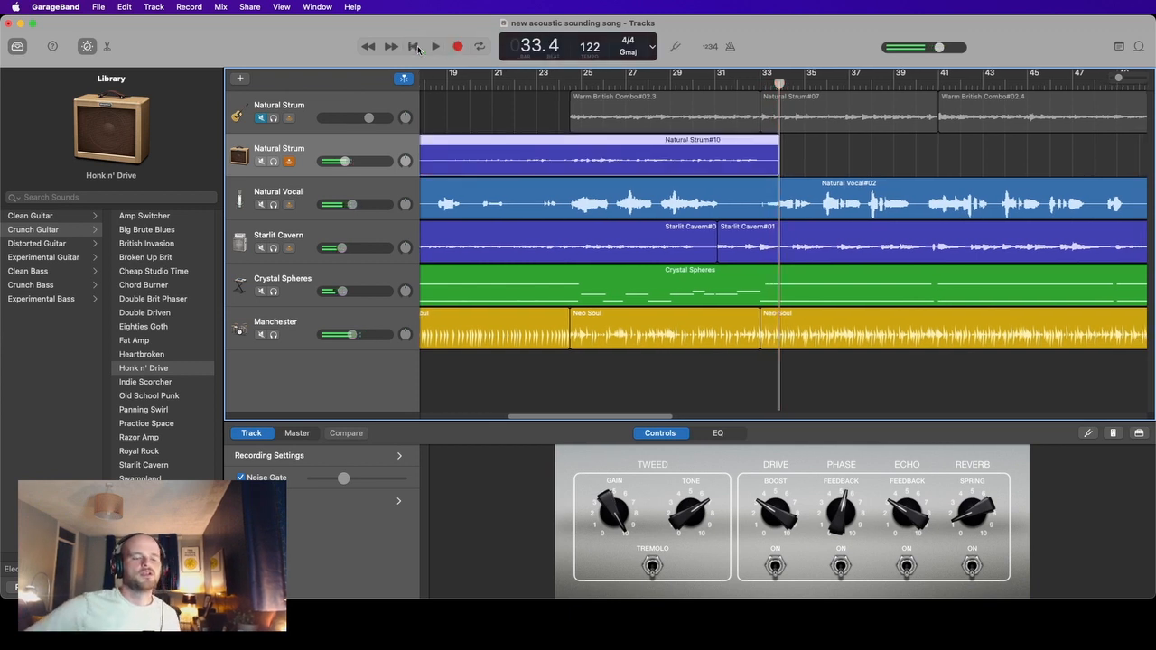
- Play the song from bar 1 with the Indie Scorcher sound and trim the new guitar region's start to about bar 7
click(145, 381)
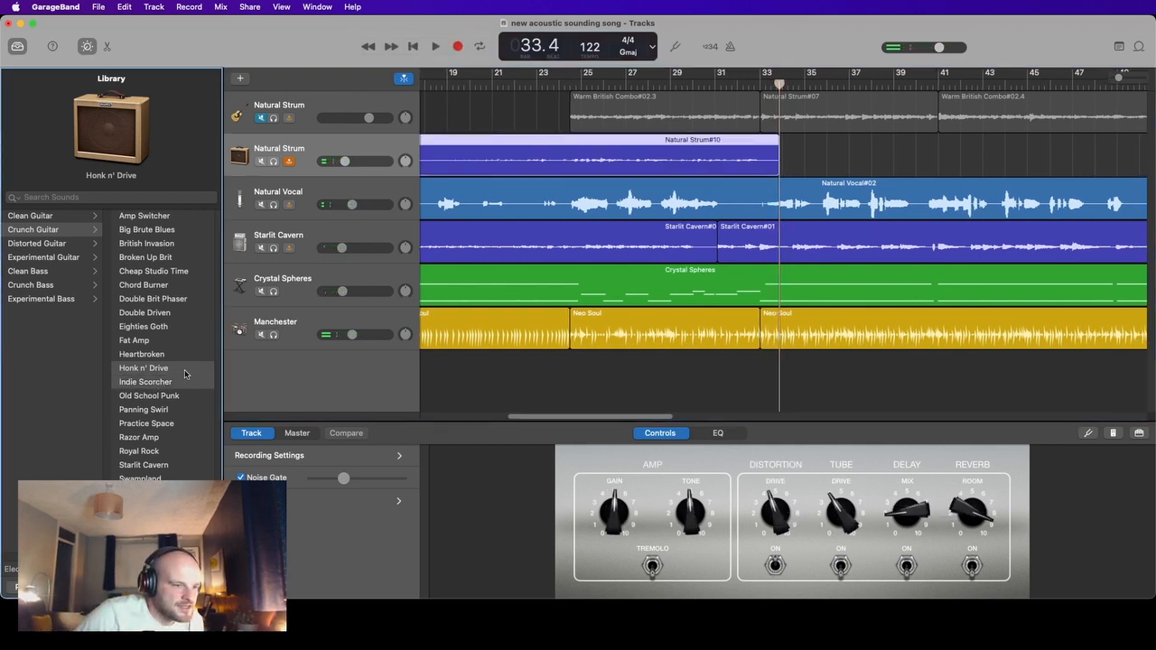
click(413, 46)
click(435, 46)
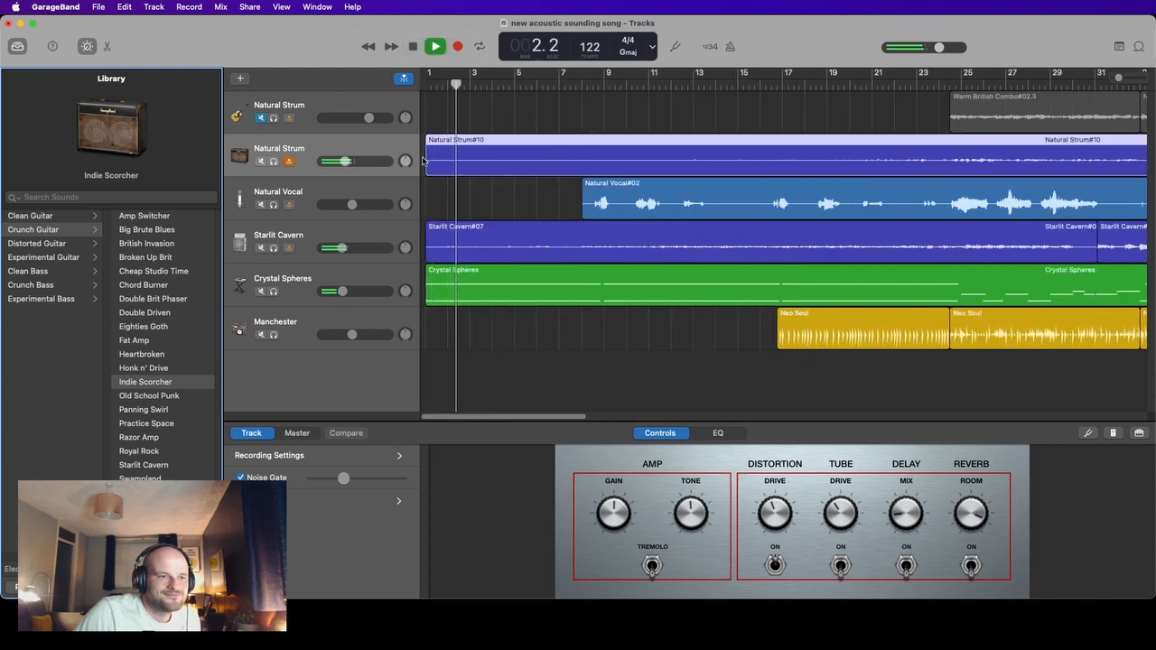
drag(428, 156, 566, 160)
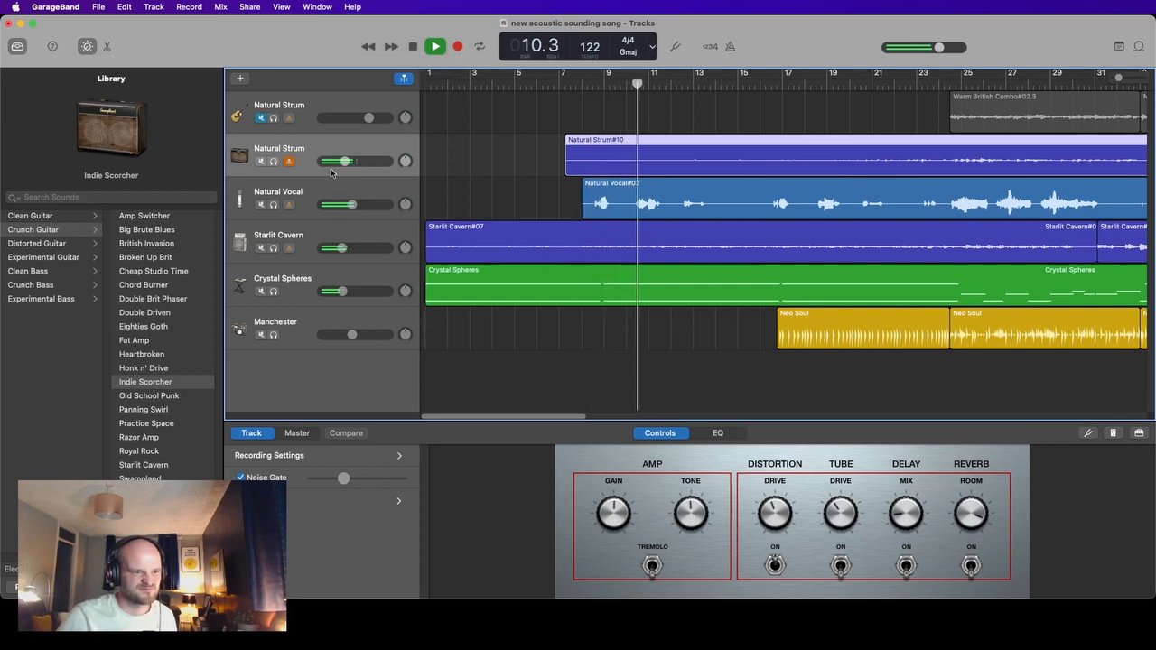
- Try Old School Punk, settle on Chord Burner for the duplicated Natural Strum track and raise its volume slightly during playback from about bar 7
click(166, 396)
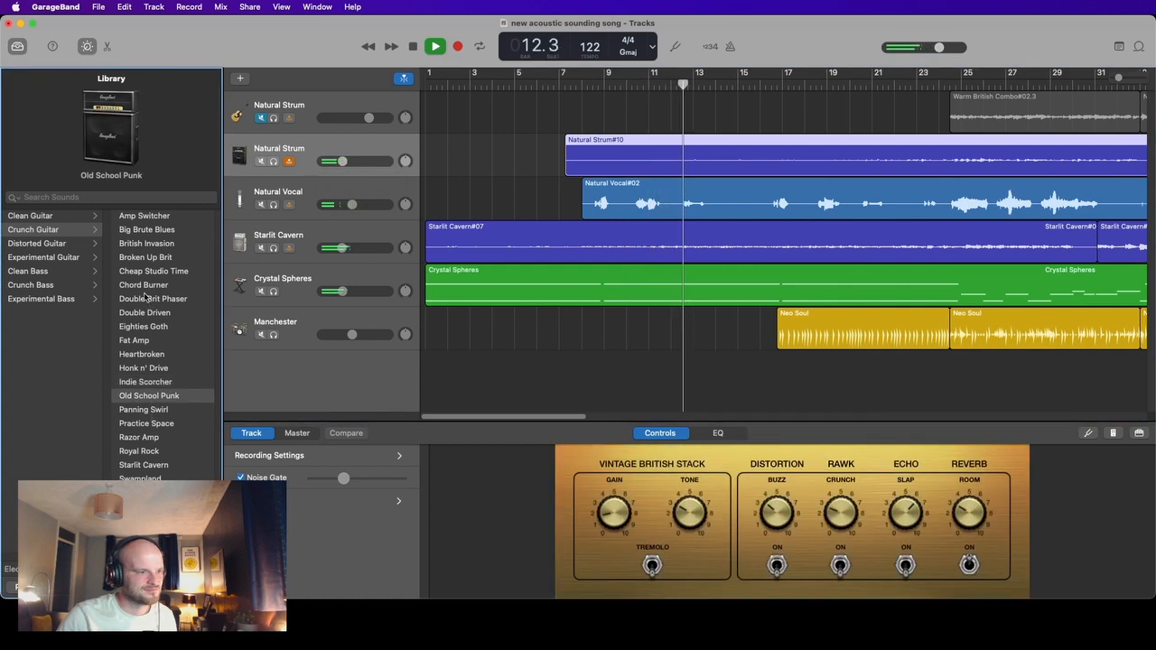
click(144, 286)
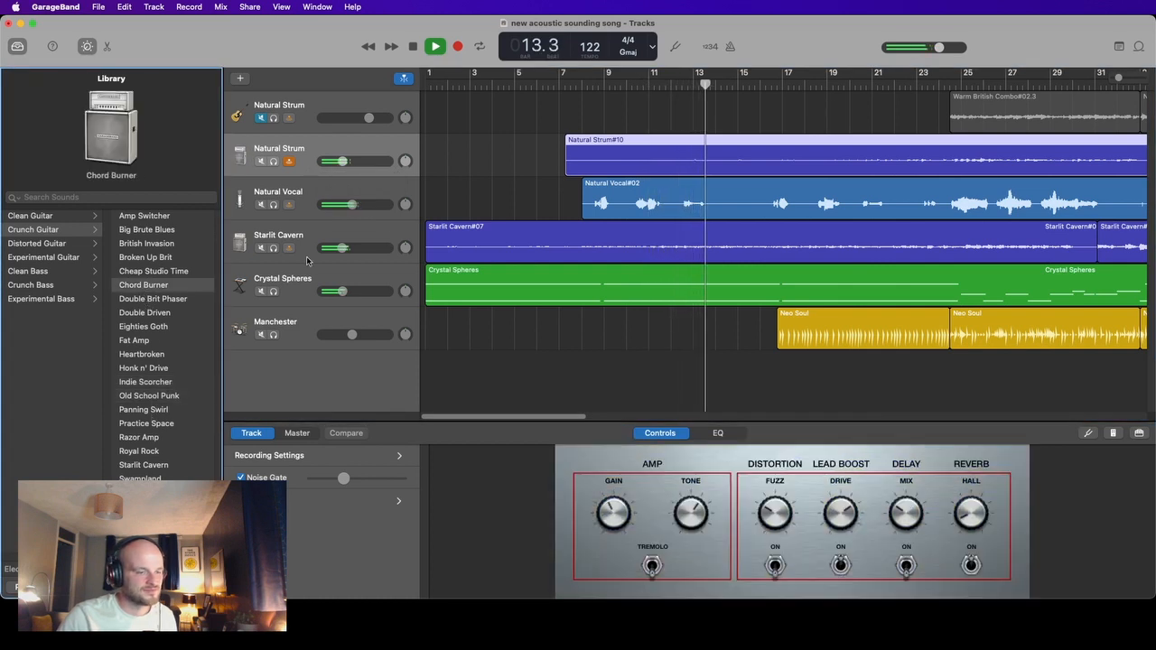
click(573, 82)
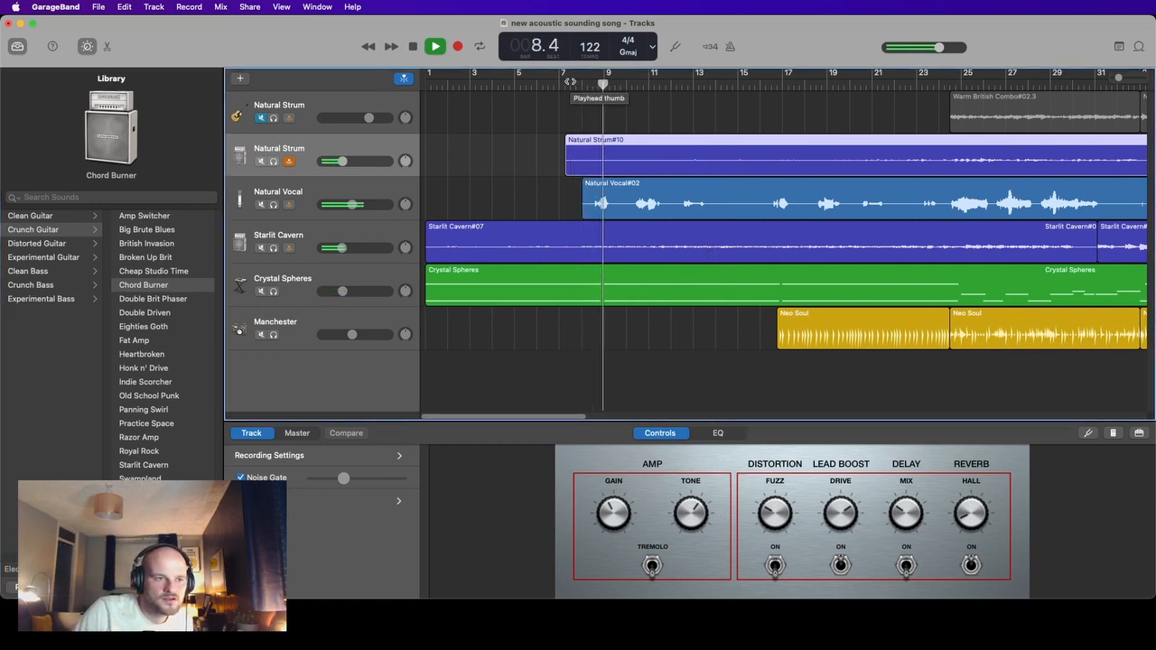
drag(342, 162, 349, 166)
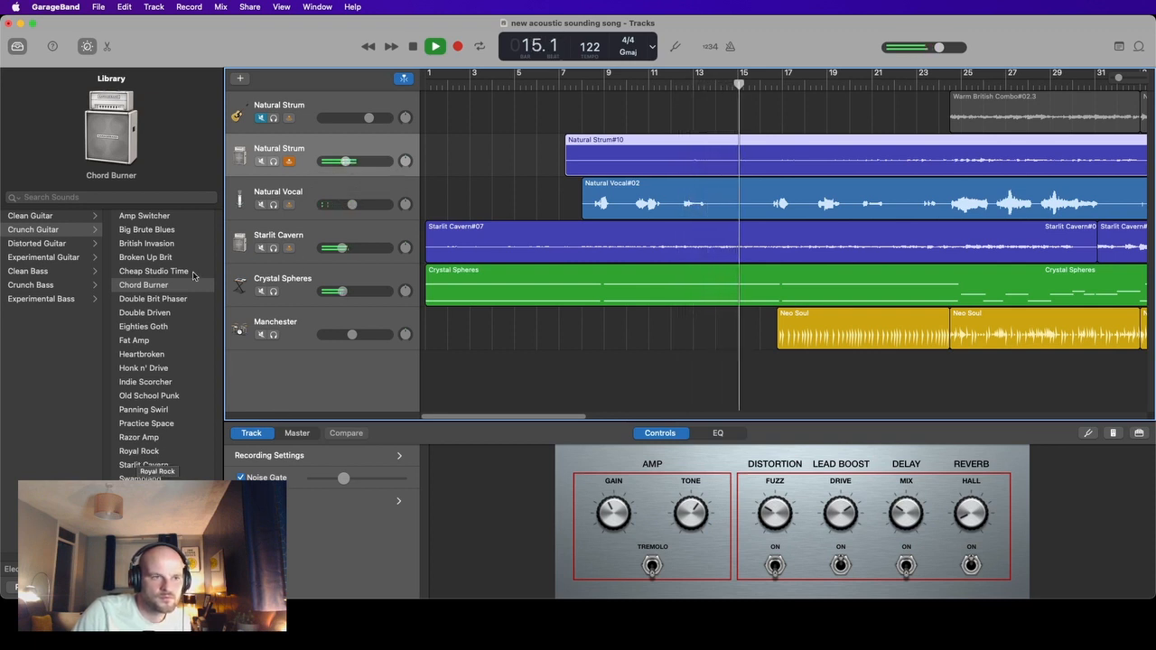
click(412, 47)
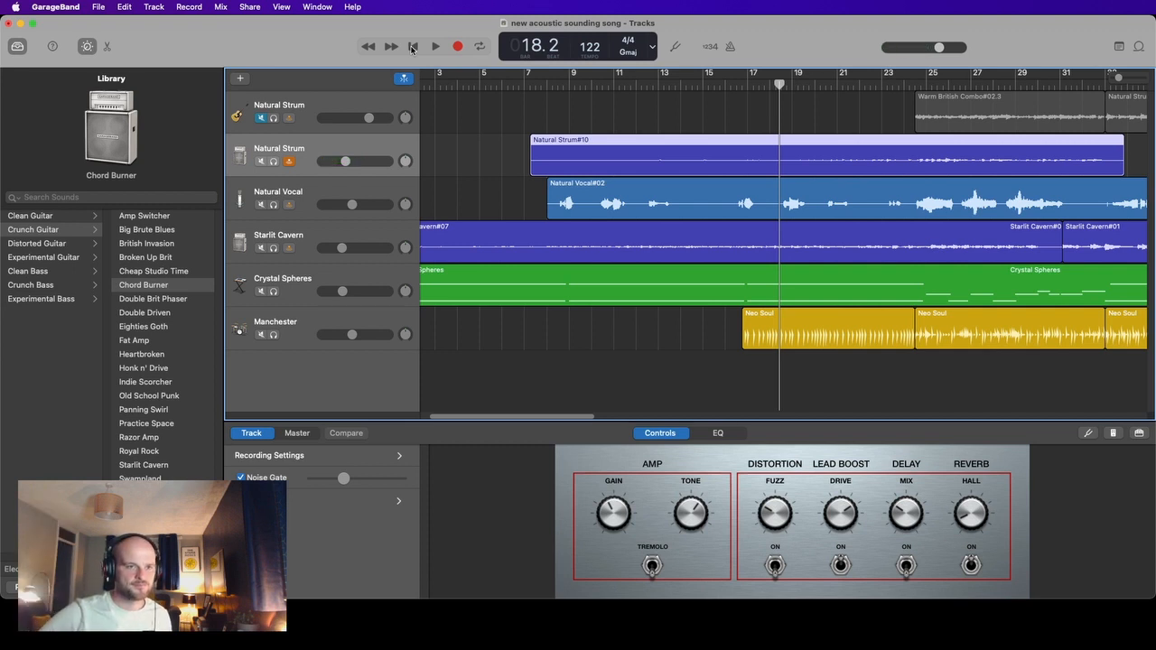
- Create a new track with the Chord Burner track's duplicate settings and give it the Old School Punk sound
right_click(399, 147)
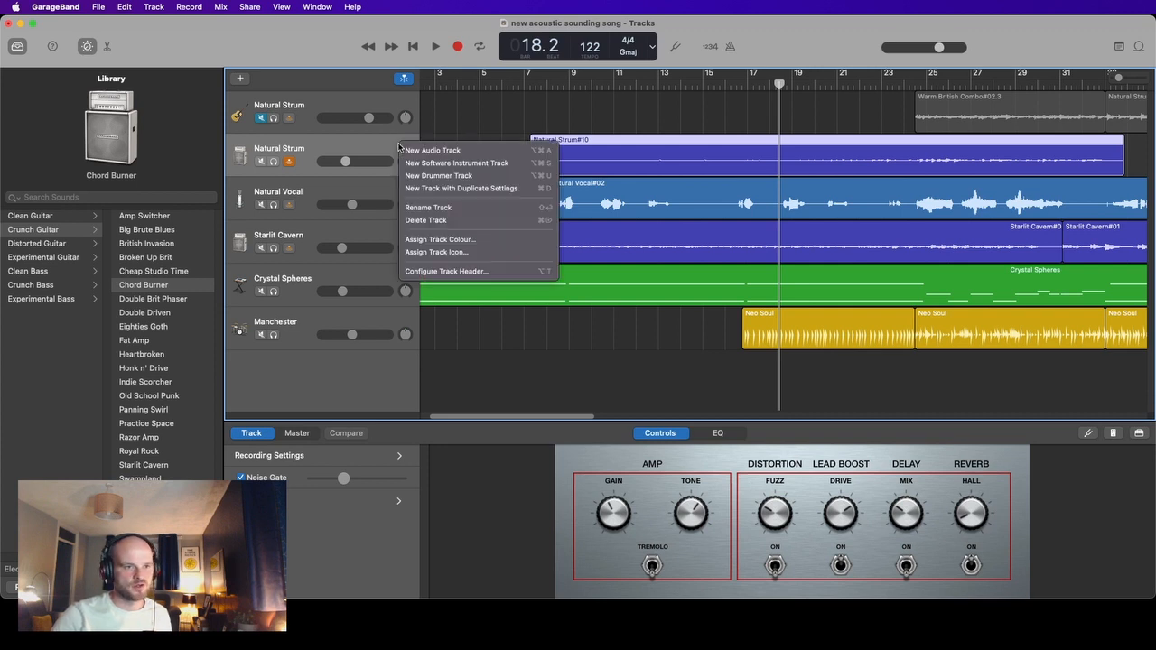
click(433, 188)
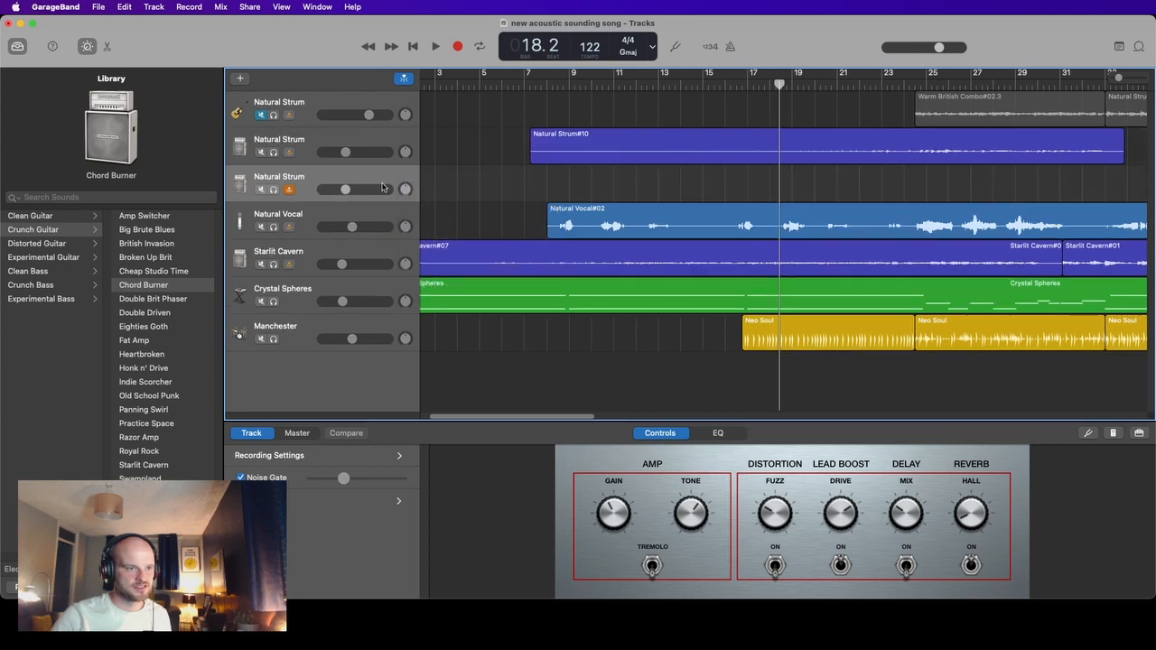
click(150, 400)
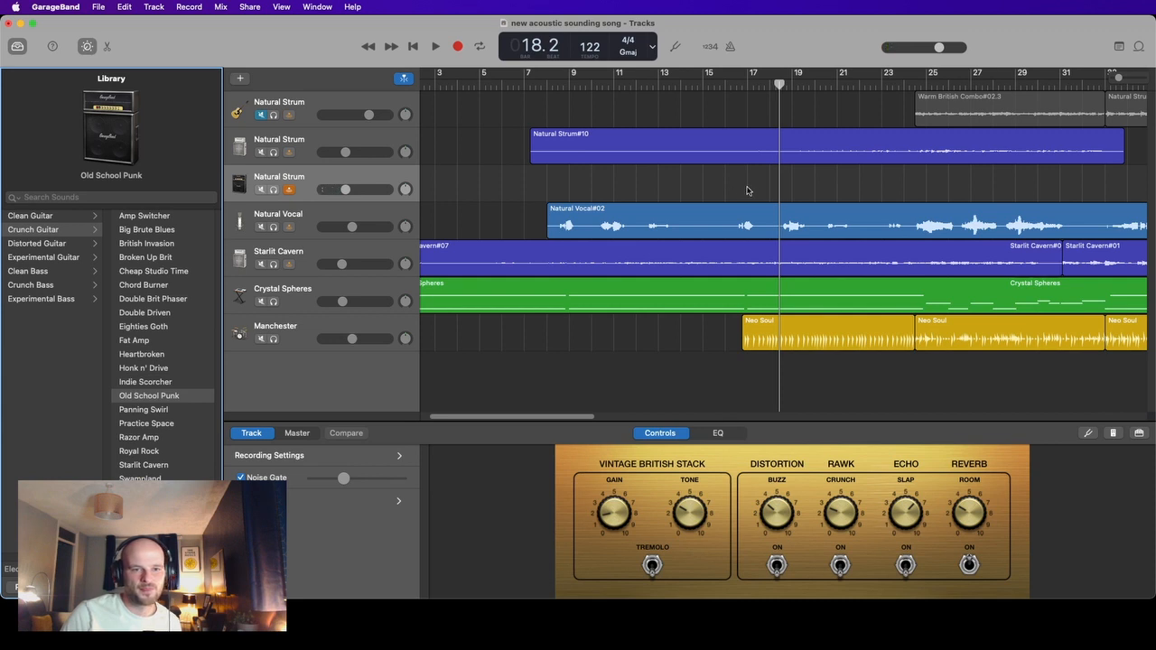
- Record a guitar part on the Old School Punk track from bar 15 to about bar 33
click(726, 189)
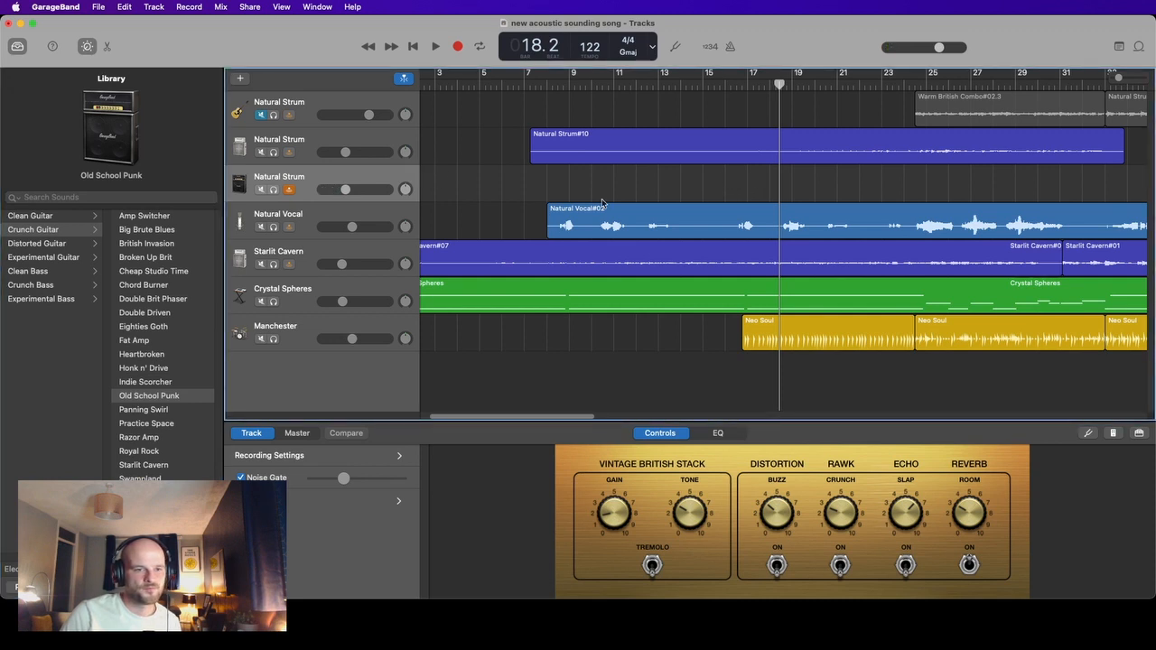
click(706, 81)
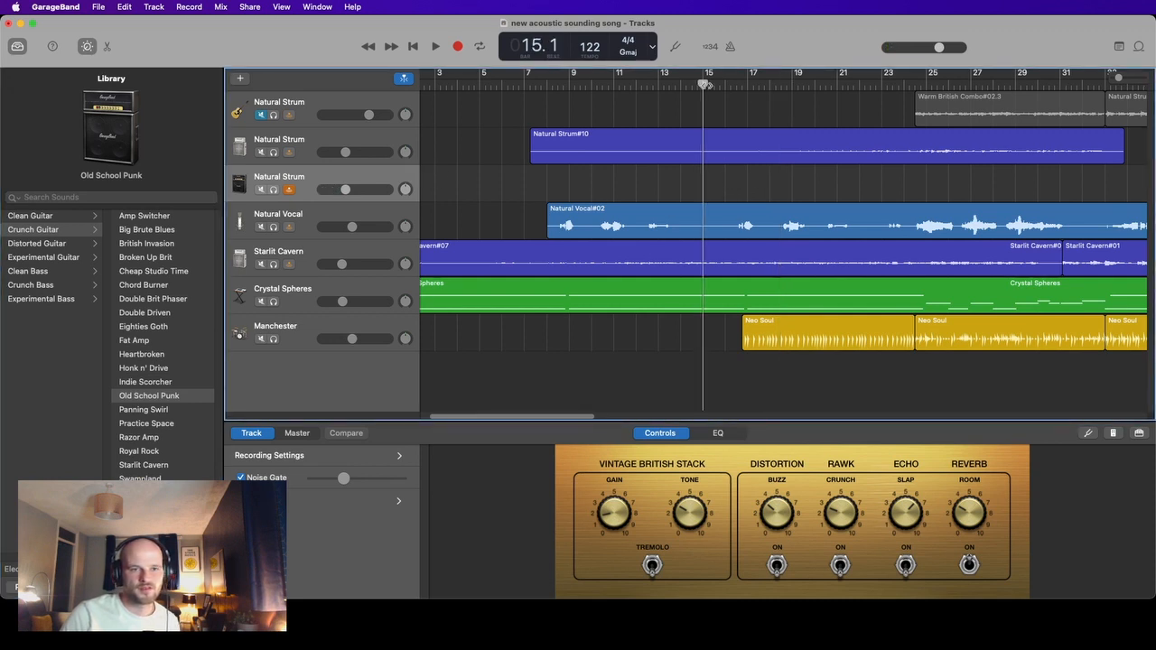
click(457, 47)
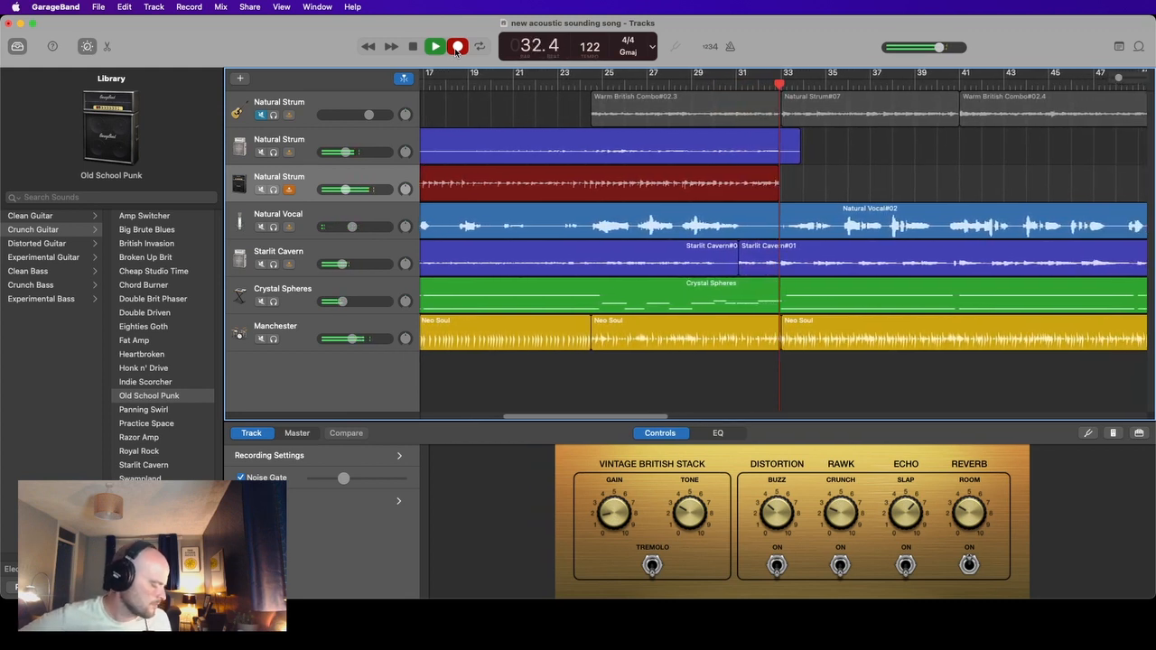
click(413, 46)
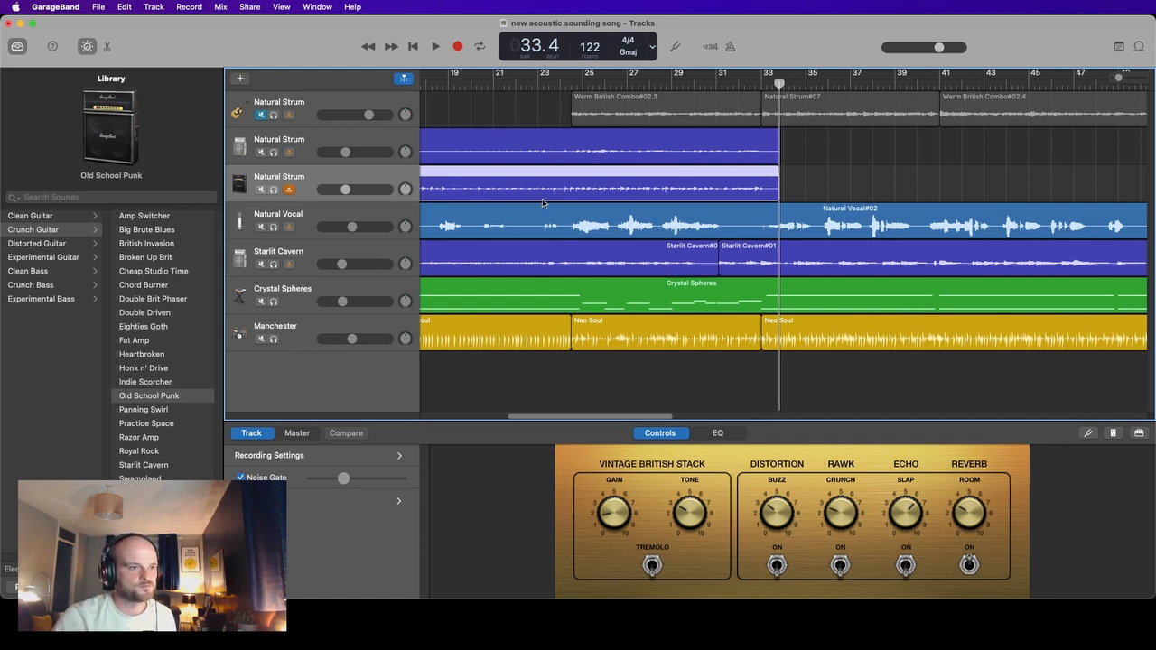
- Rename the Chord Burner guitar track to "Open Strum" and the Old School Punk guitar track to "Palm Mute"
double_click(290, 142)
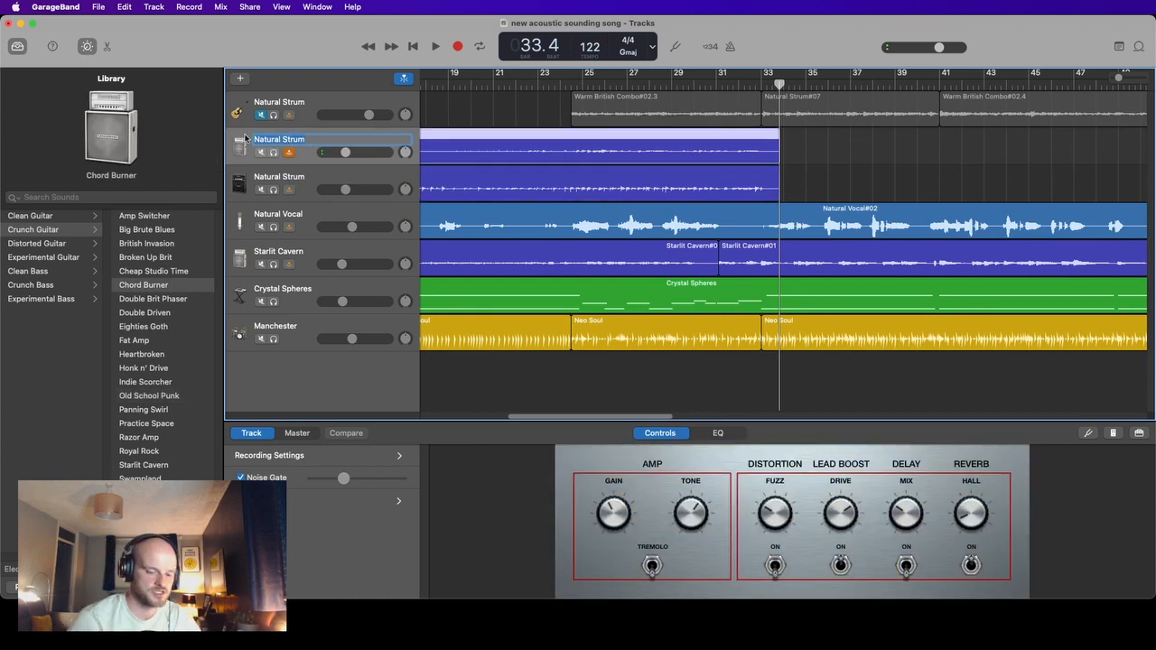
text(Open )
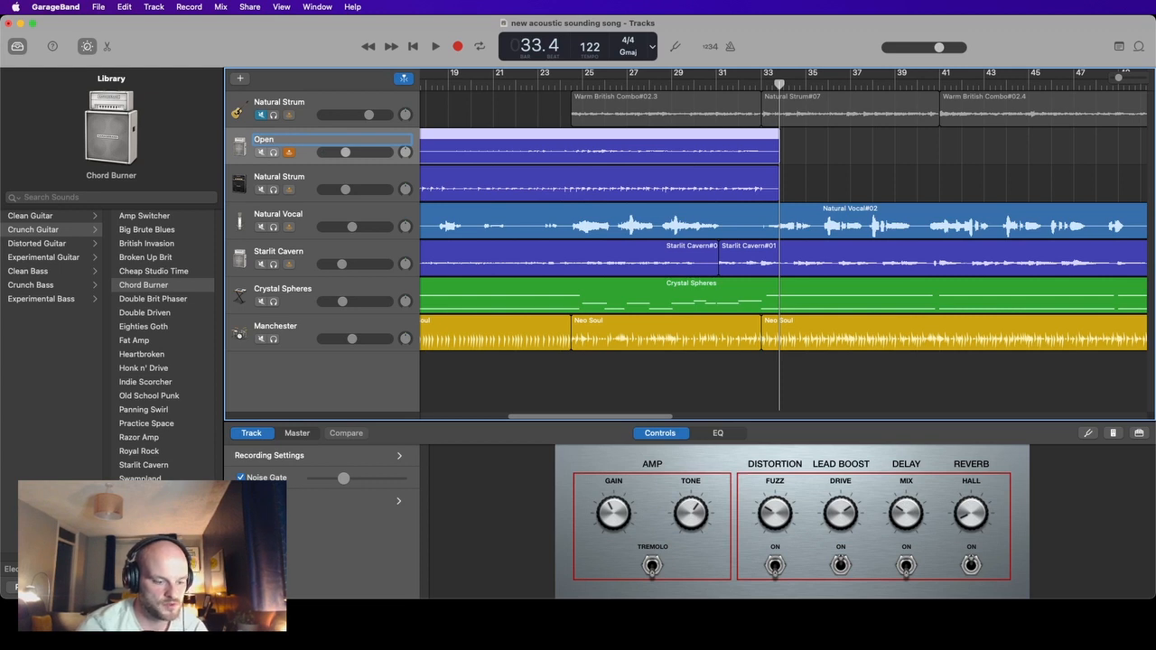
text(Strum)
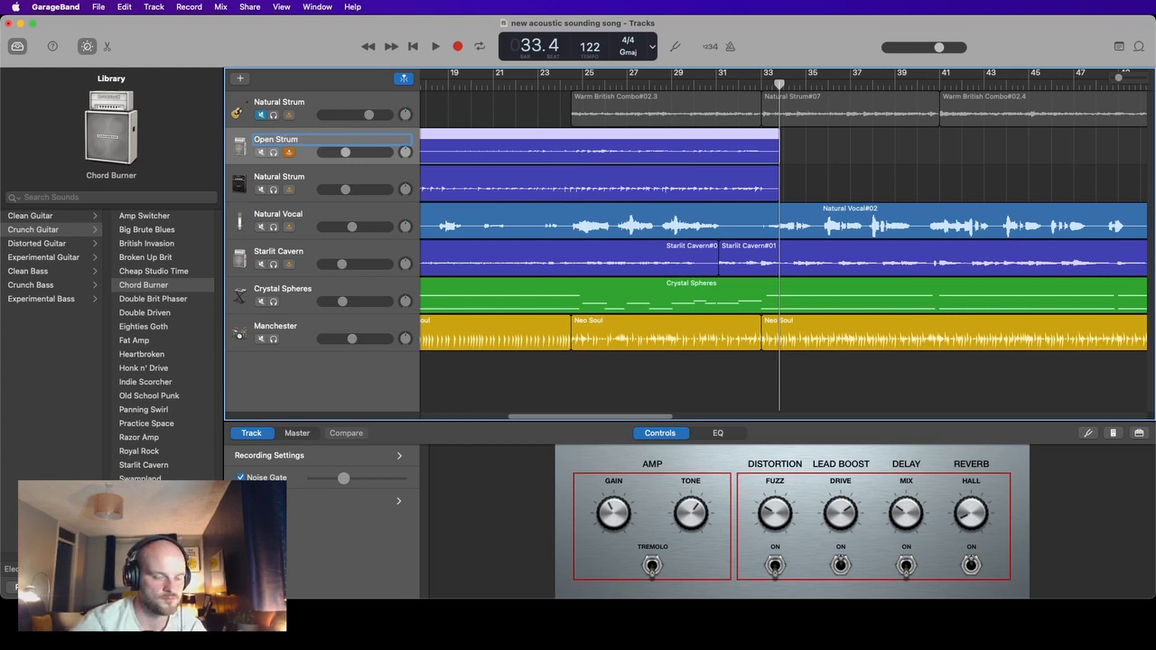
double_click(289, 177)
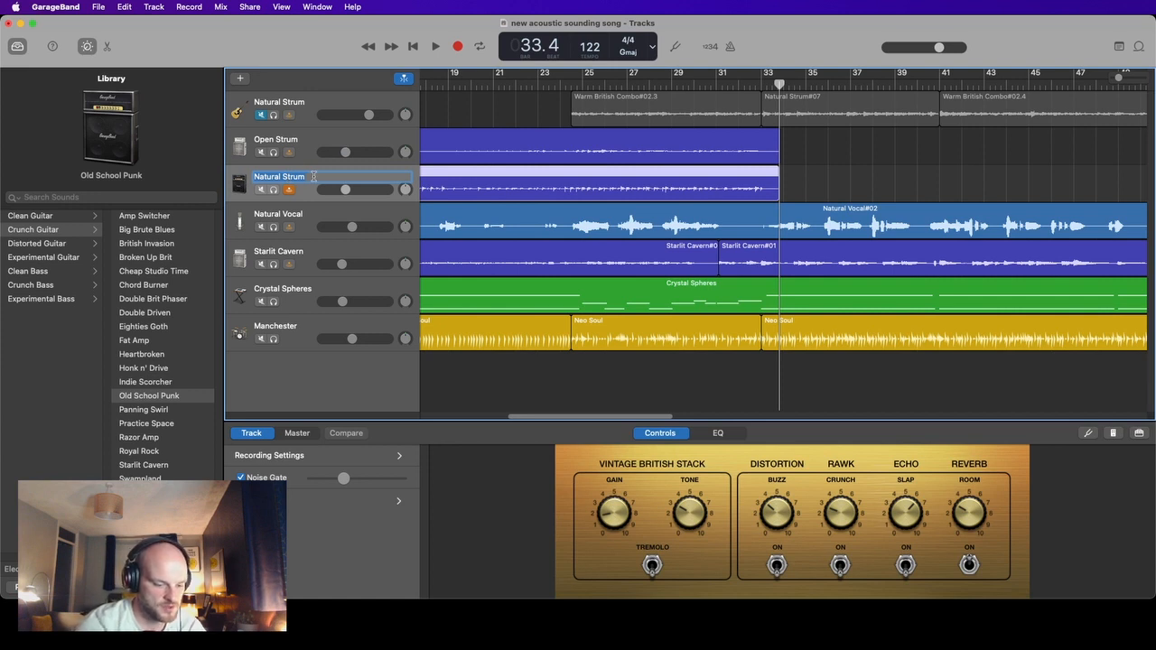
text(Palm Mute)
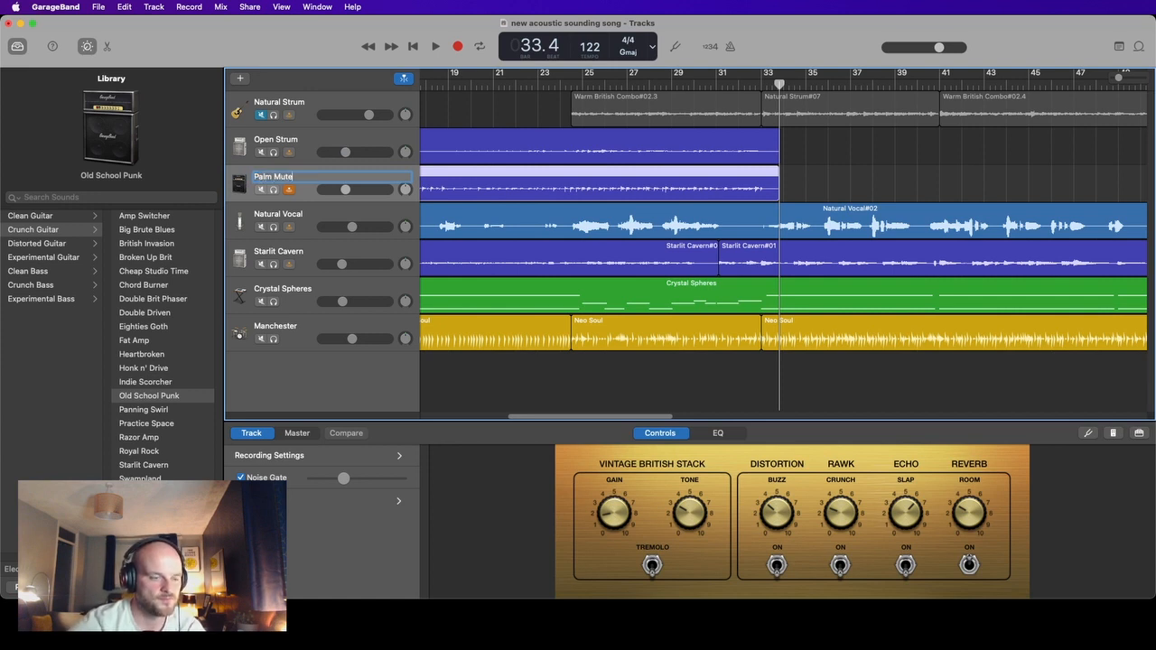
- Rename the Natural Vocal track to "Vocal" and the Starlit Cavern track to "Twinkly Guitar"
double_click(300, 215)
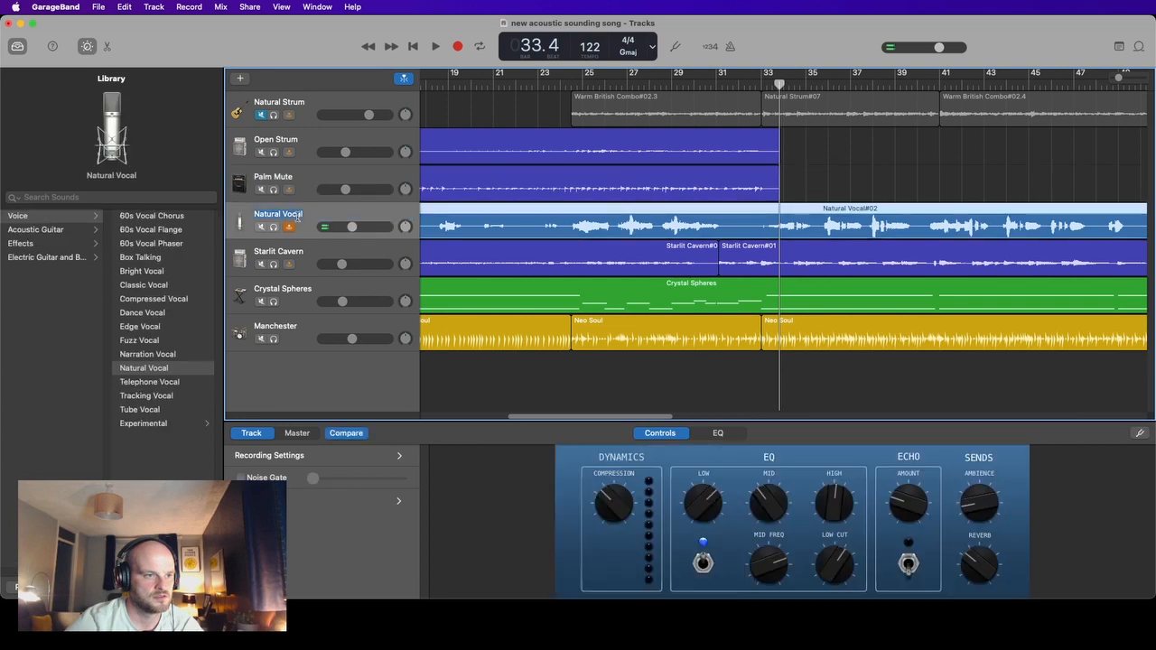
text(Vocal)
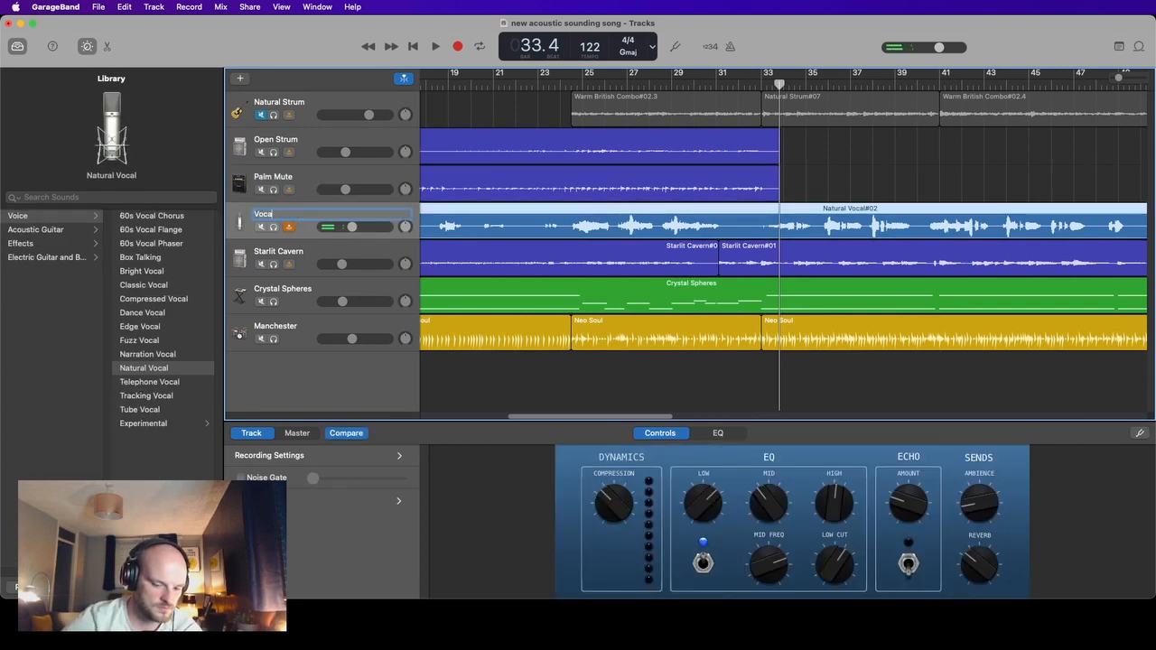
double_click(306, 253)
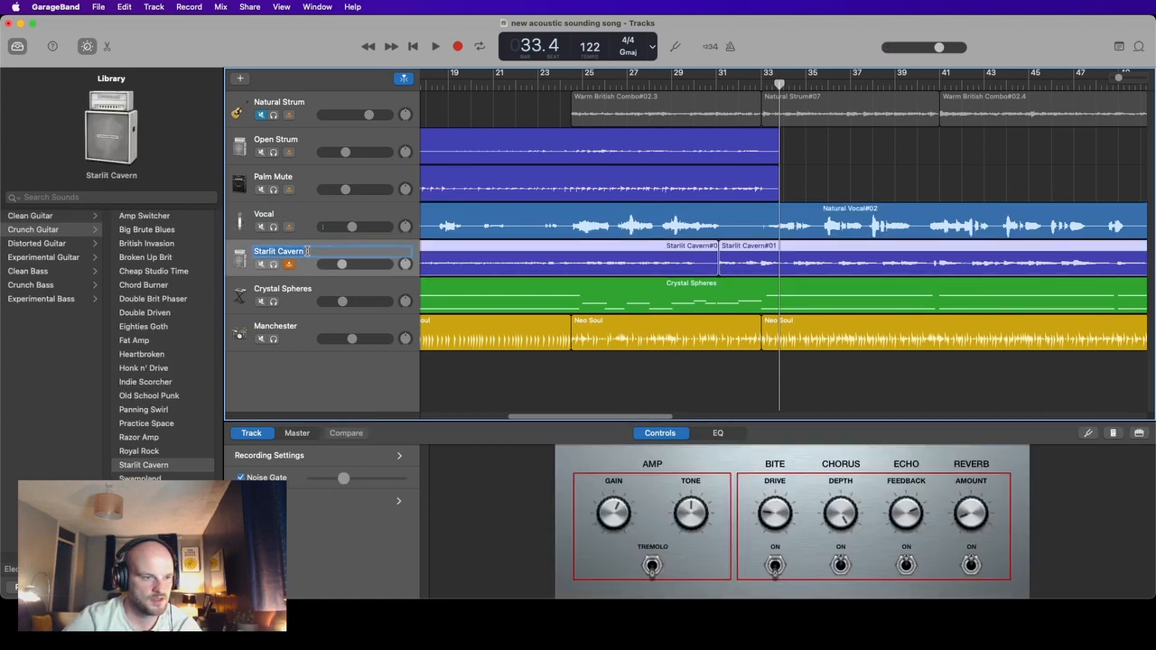
text(Tw)
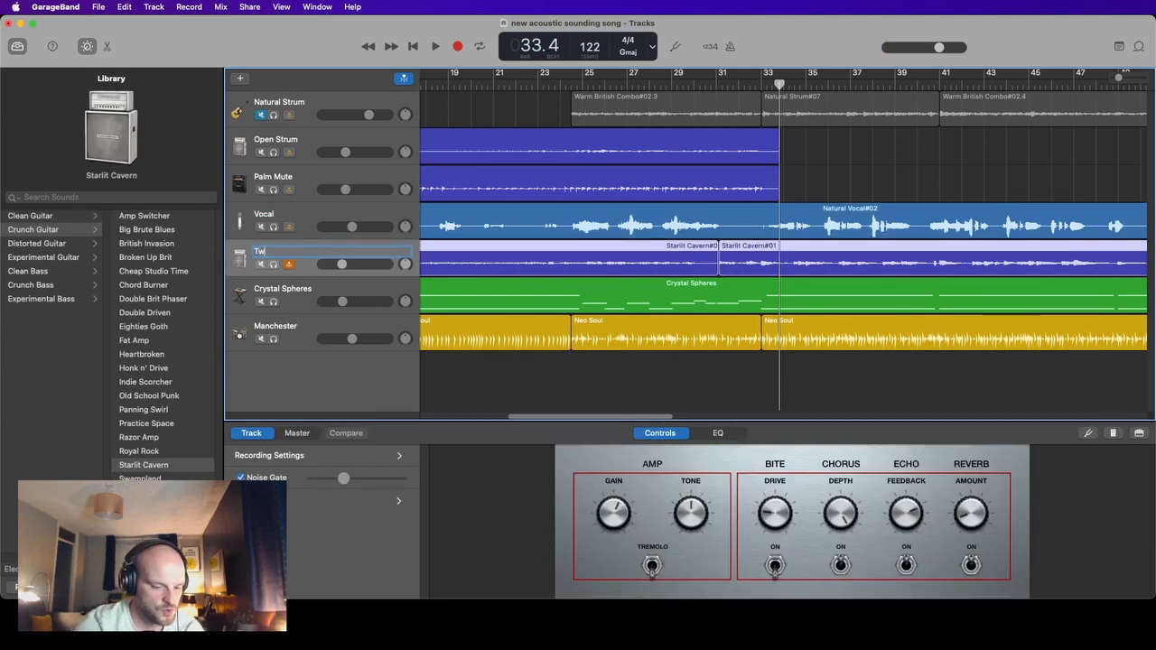
text(inkly G)
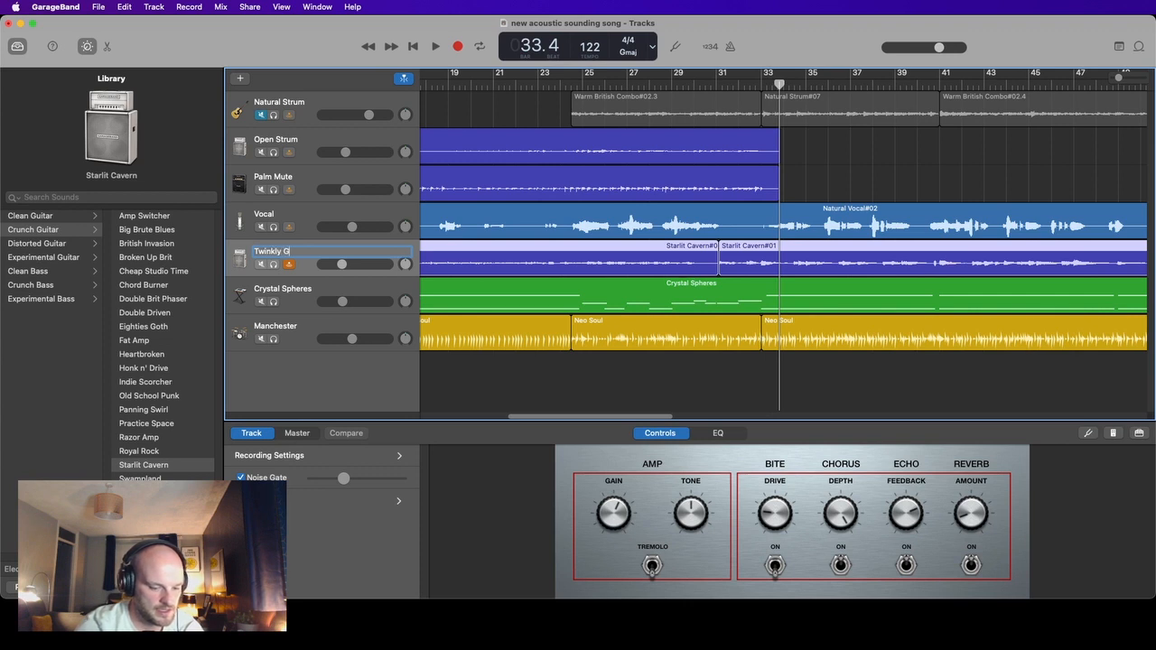
text(uitar)
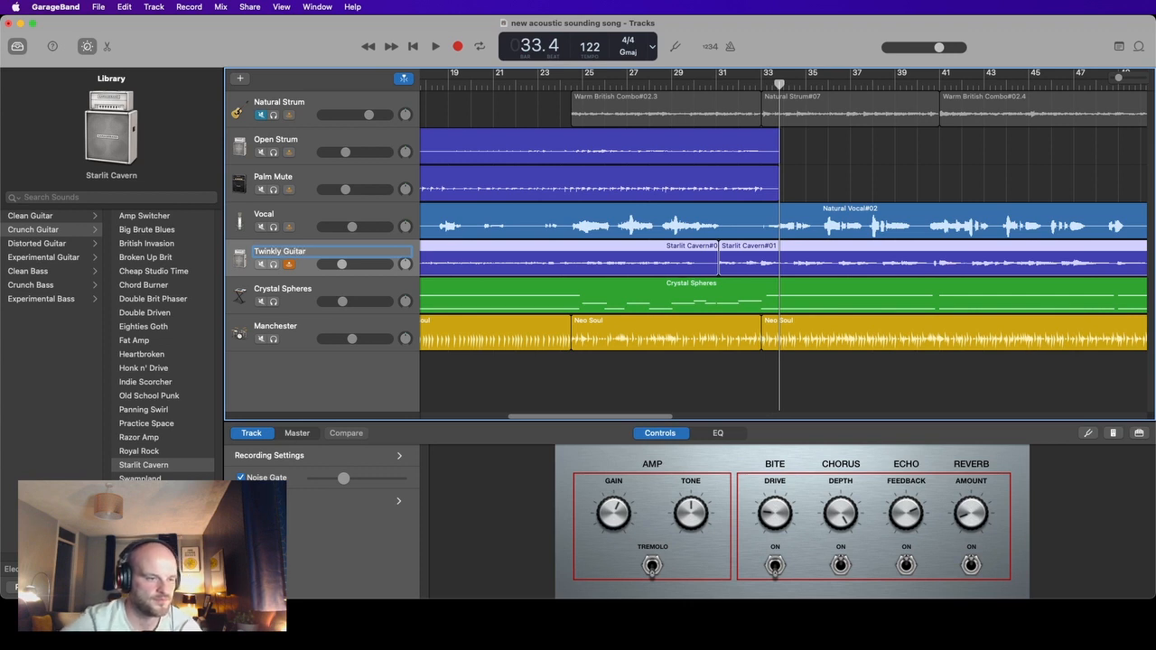
- Rename the Crystal Spheres track to "Pads" and the Manchester track to "Drums"
click(304, 290)
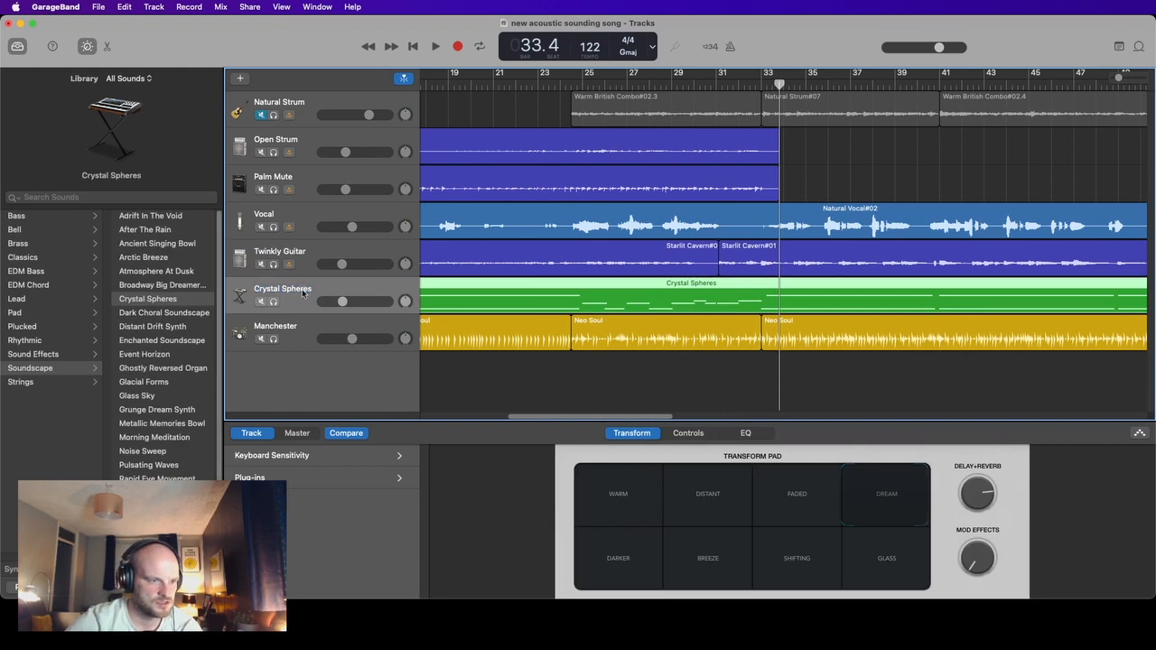
double_click(302, 291)
text(Pads)
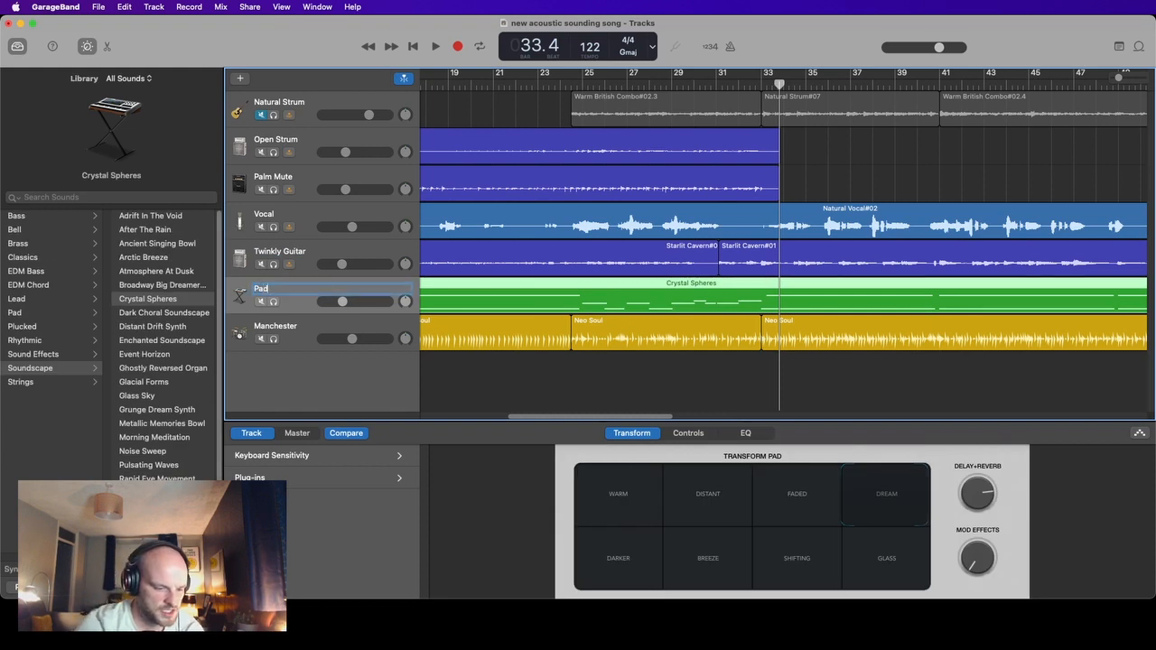
click(285, 330)
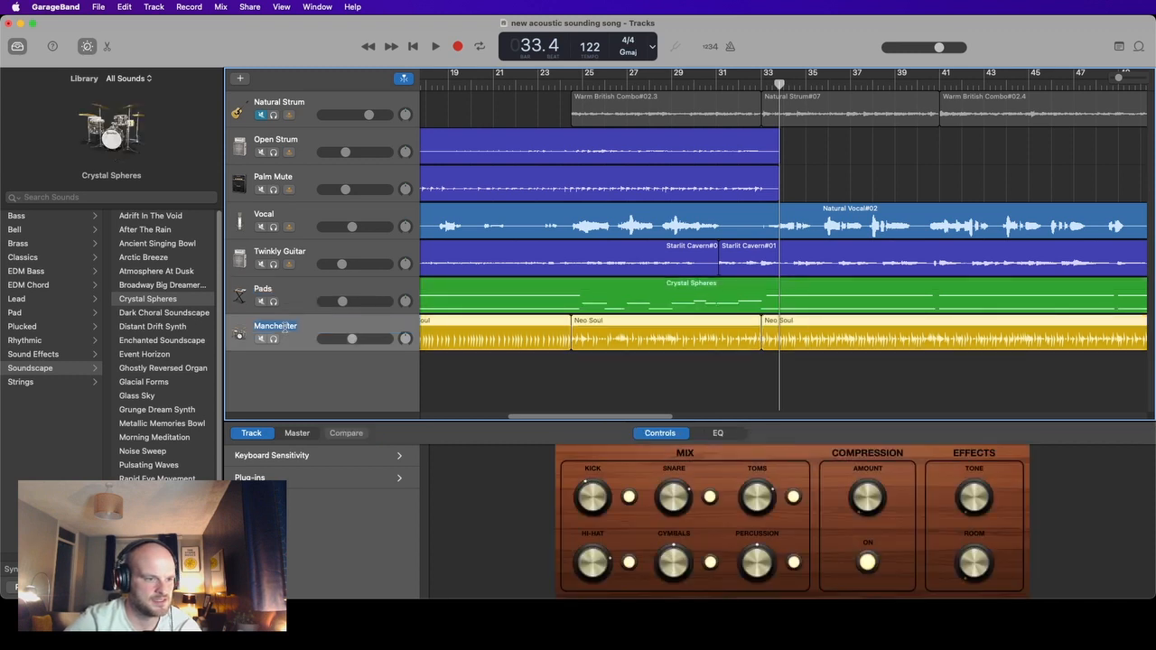
double_click(284, 328)
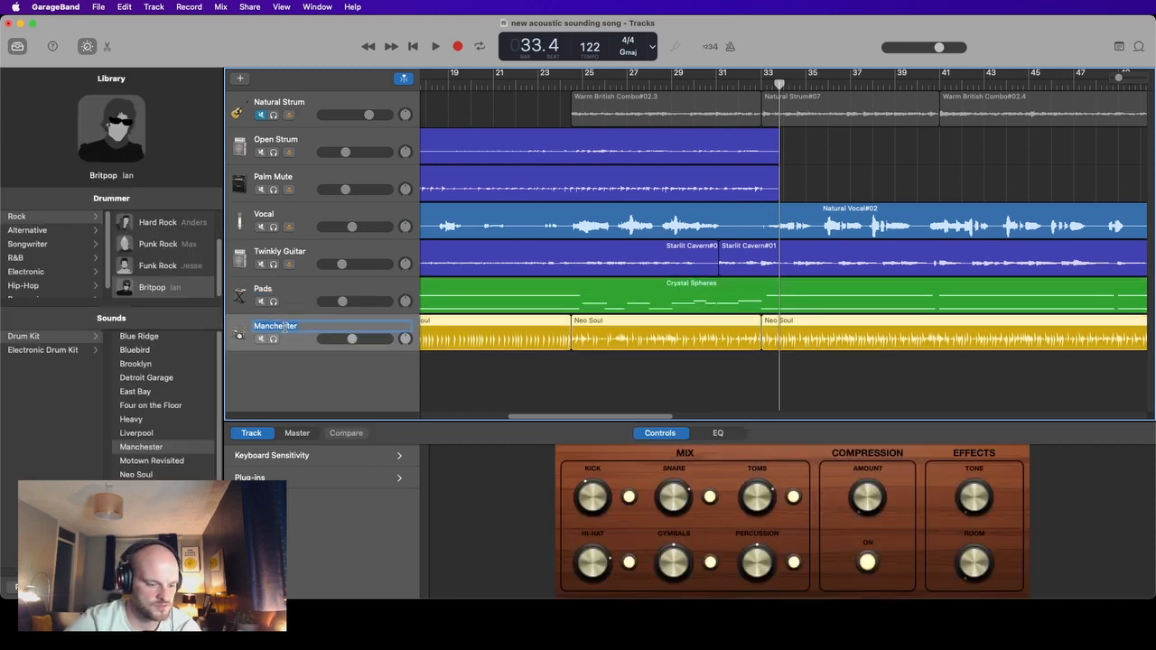
text(Drum)
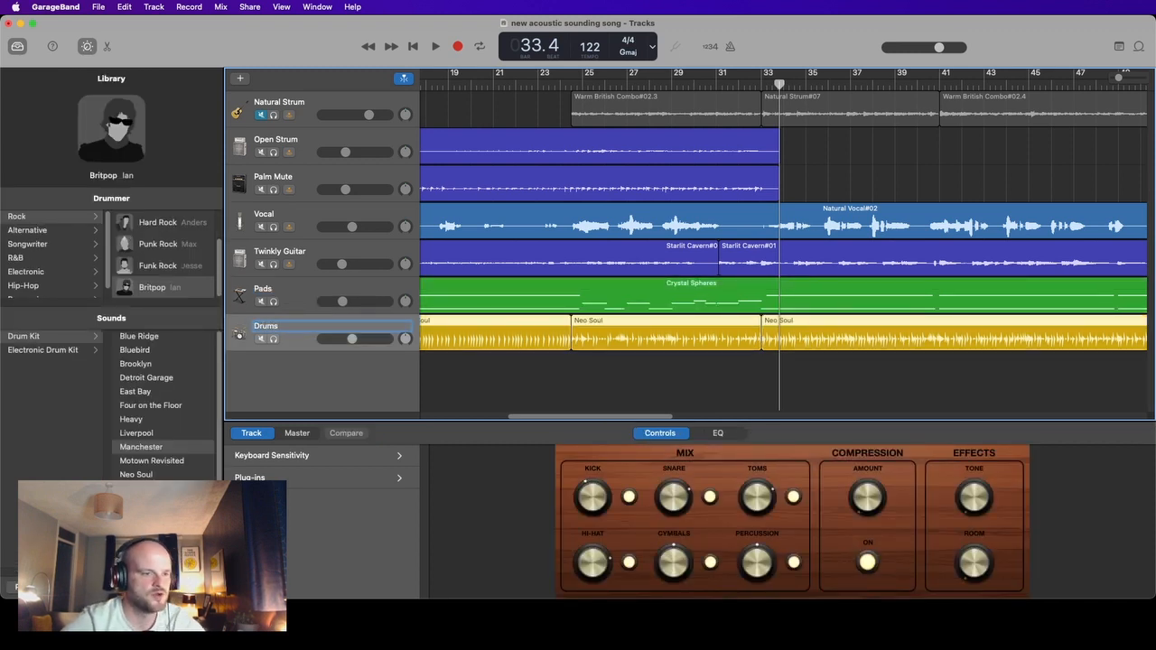
text(s)
- Move the Twinkly Guitar track above the Vocal track so it sits directly below Palm Mute
click(386, 251)
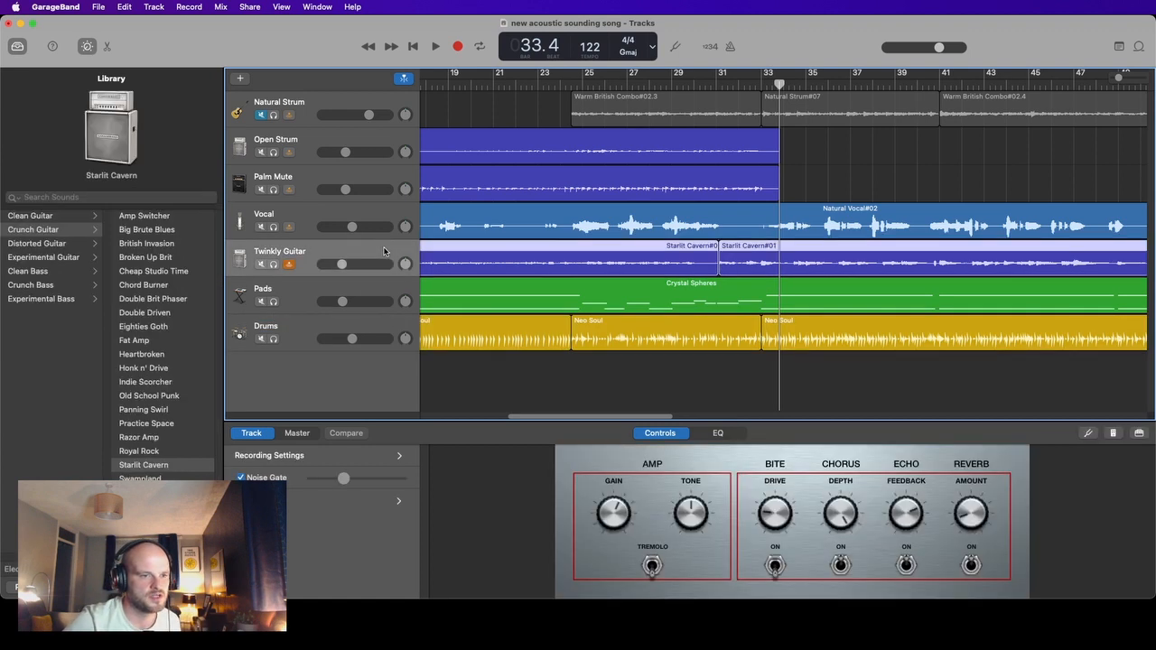
drag(385, 251, 393, 211)
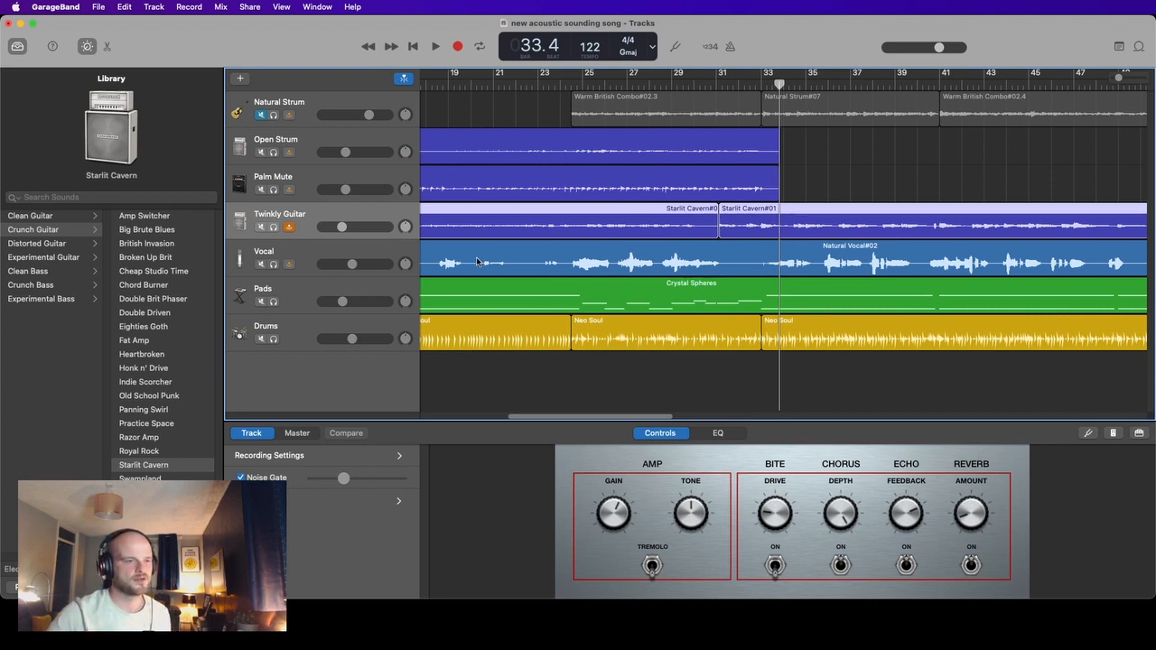
- With the song back at bar 1, audition Crunch Guitar sounds from Panning Swirl to Woolly Octave on the Open Strum track and settle on Swampland
click(392, 137)
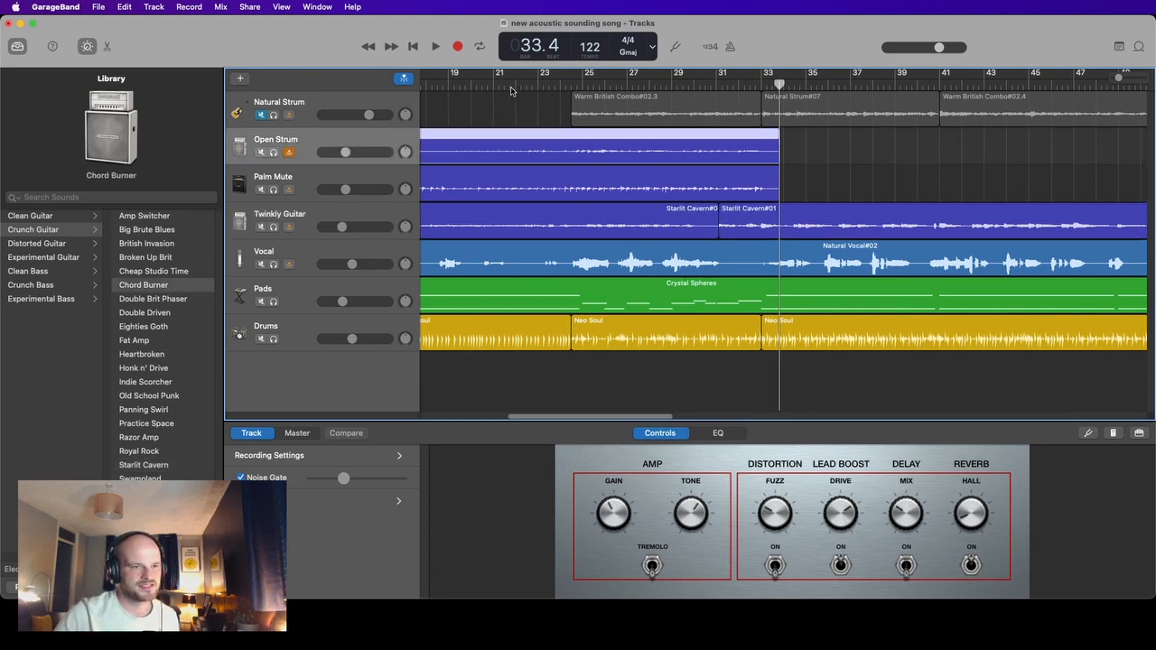
click(413, 46)
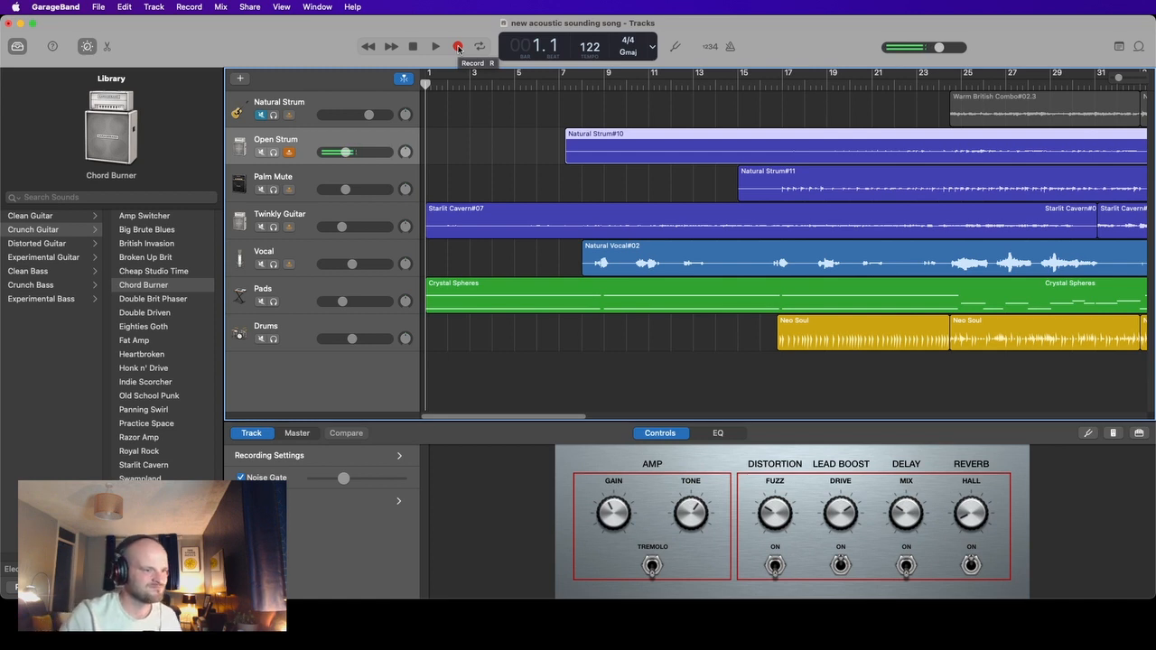
click(144, 411)
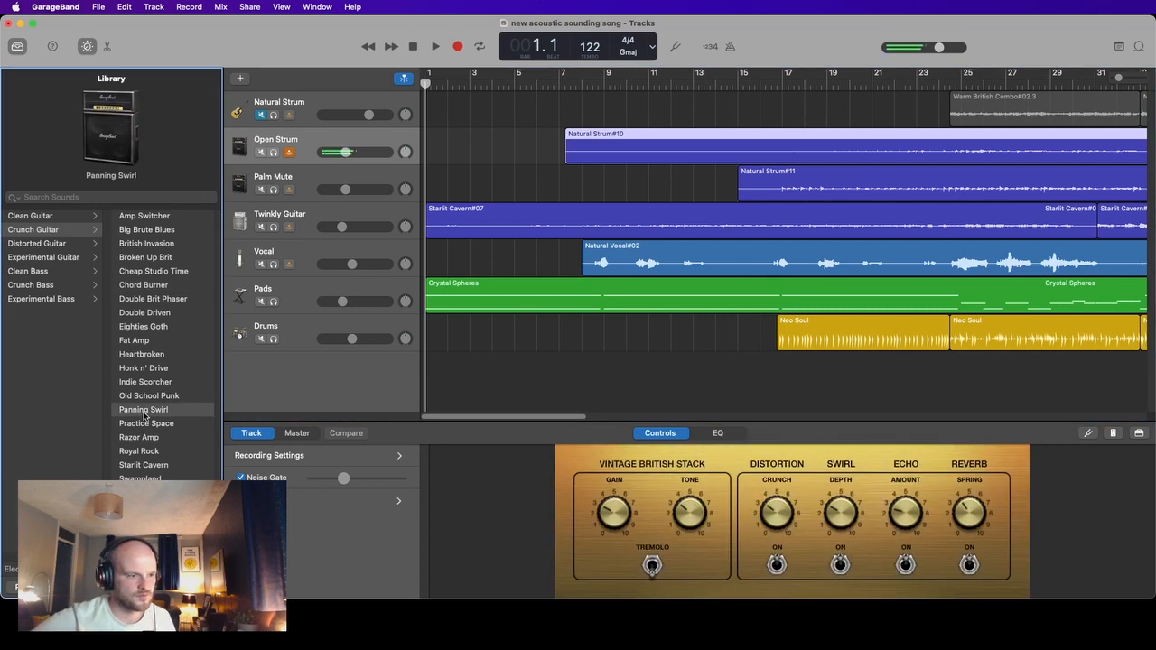
click(153, 425)
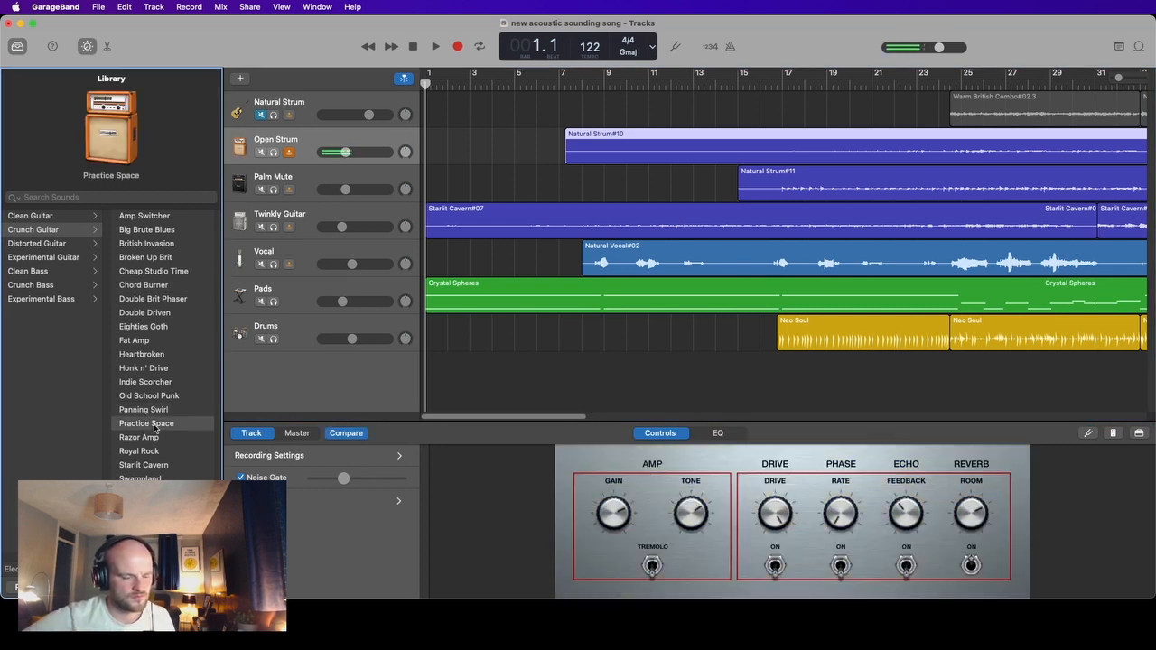
click(146, 439)
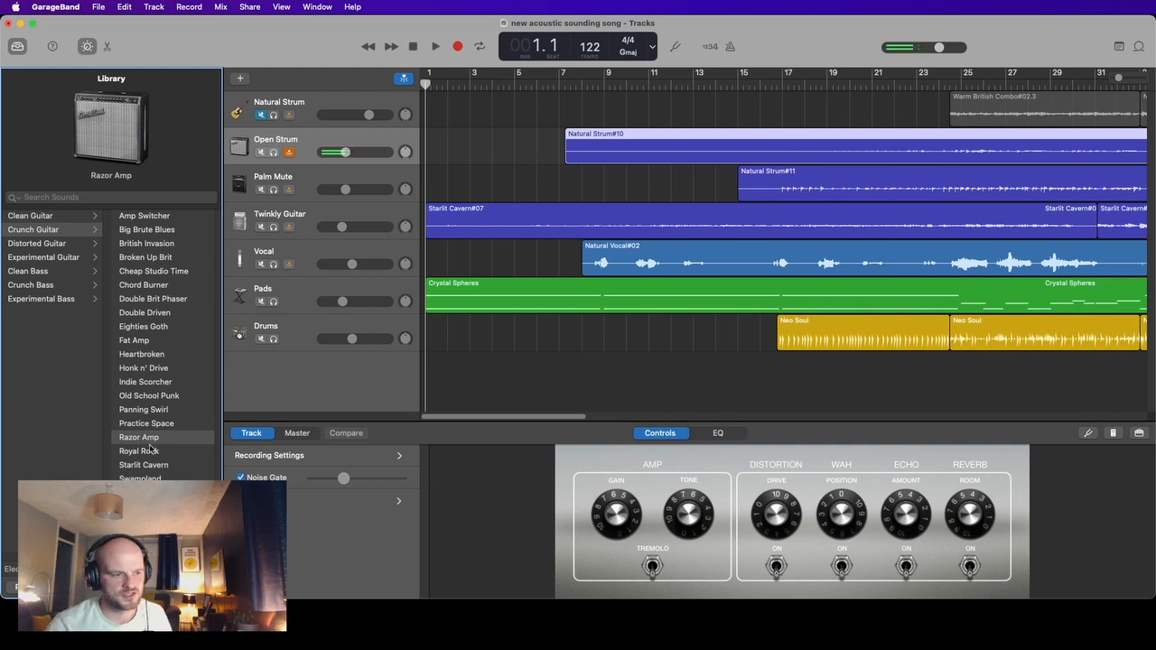
click(149, 451)
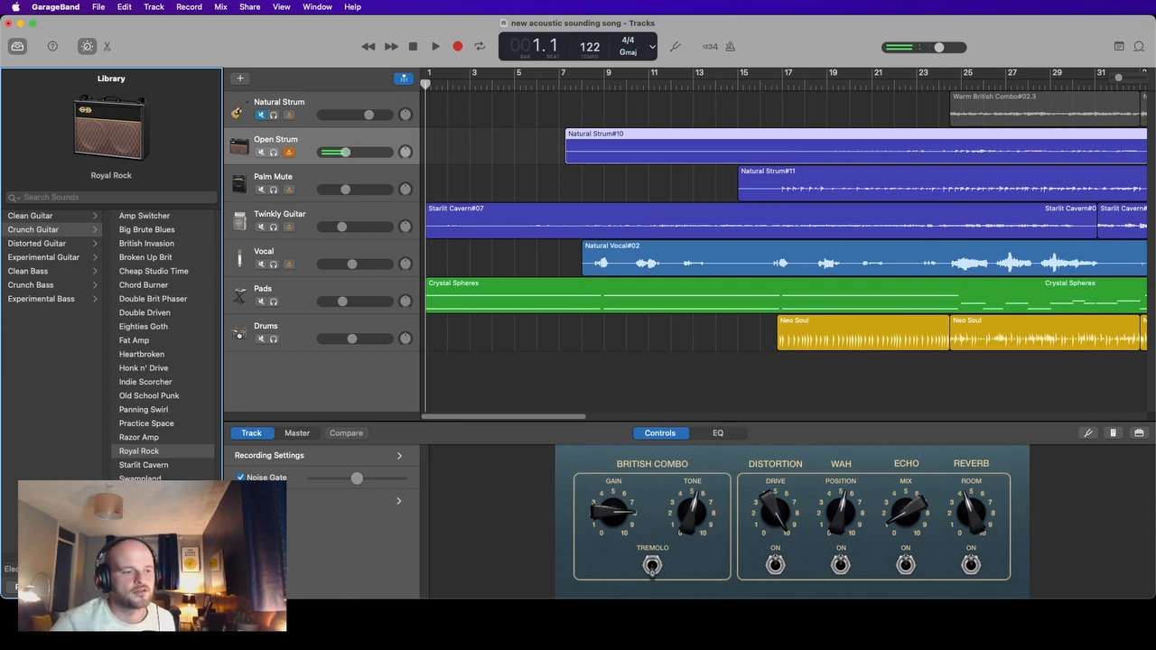
click(144, 465)
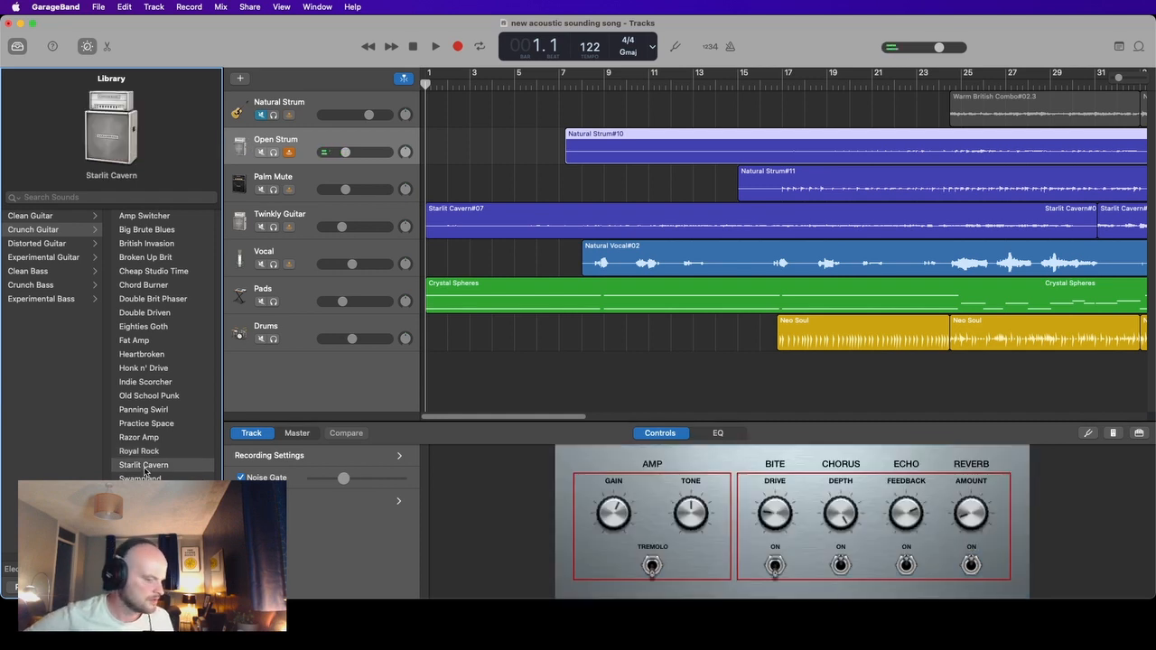
click(144, 476)
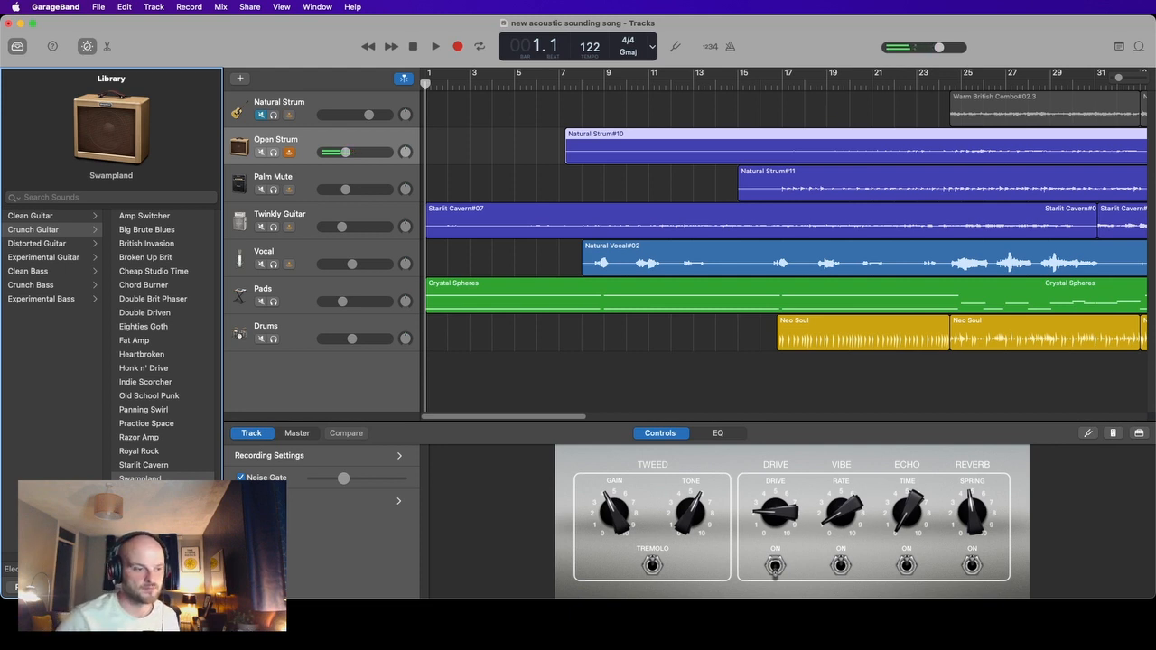
key(Down)
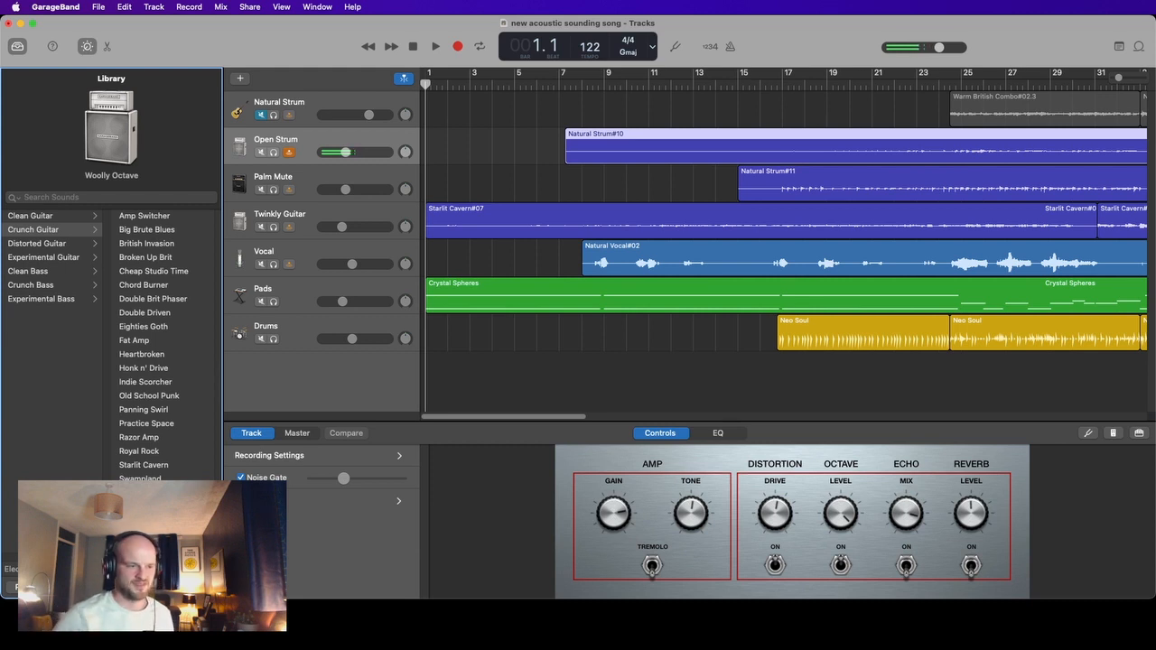
key(Up)
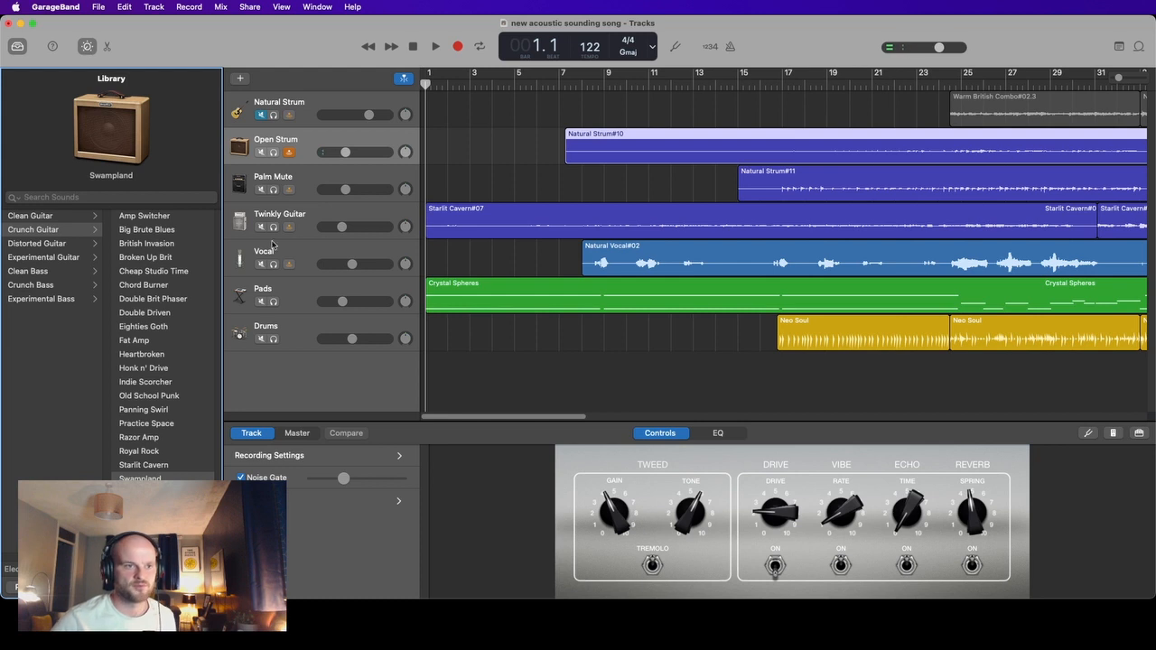
- Record a new guitar take over the existing Open Strum region, starting from bar 1 and stopping at about bar 35
click(394, 137)
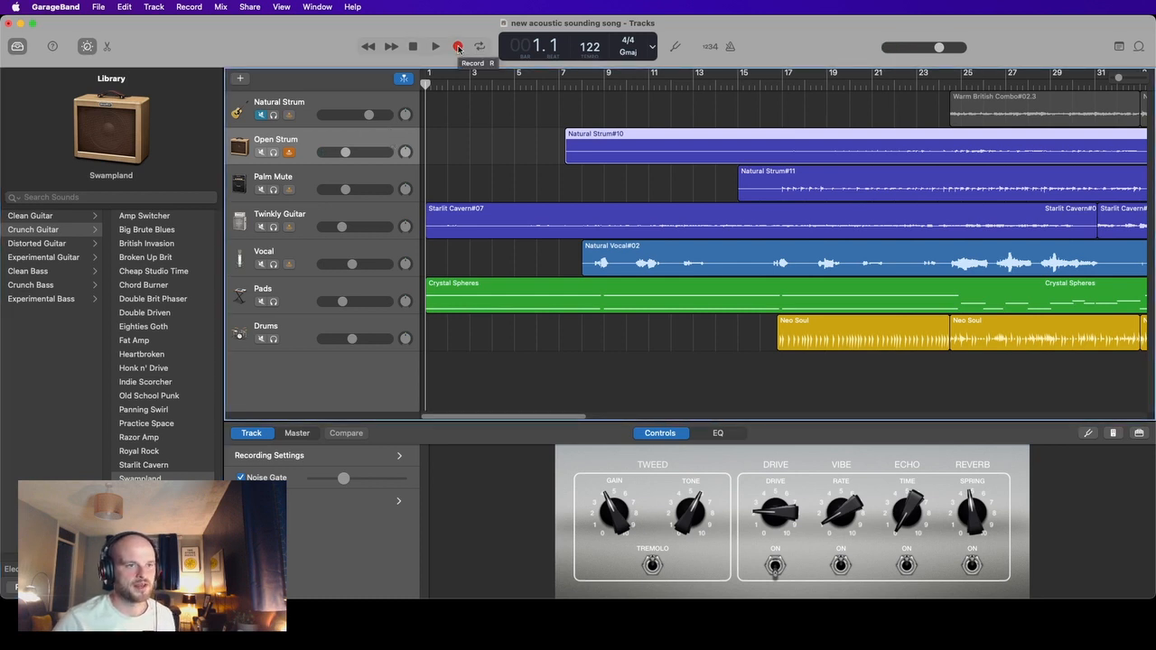
click(458, 47)
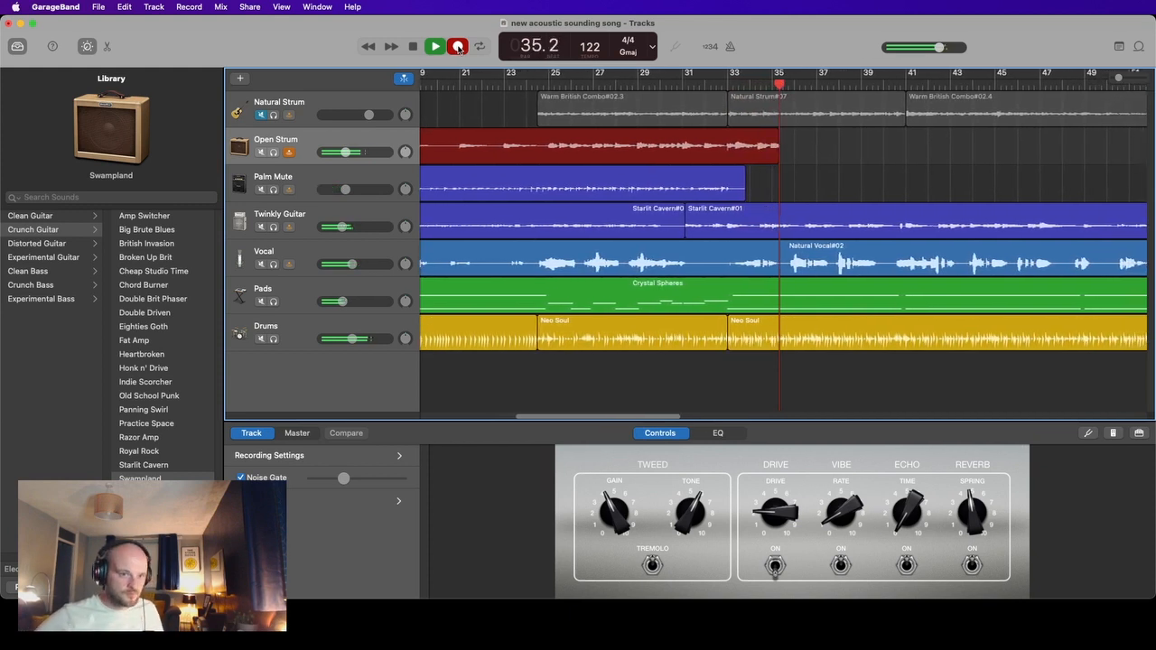
click(413, 46)
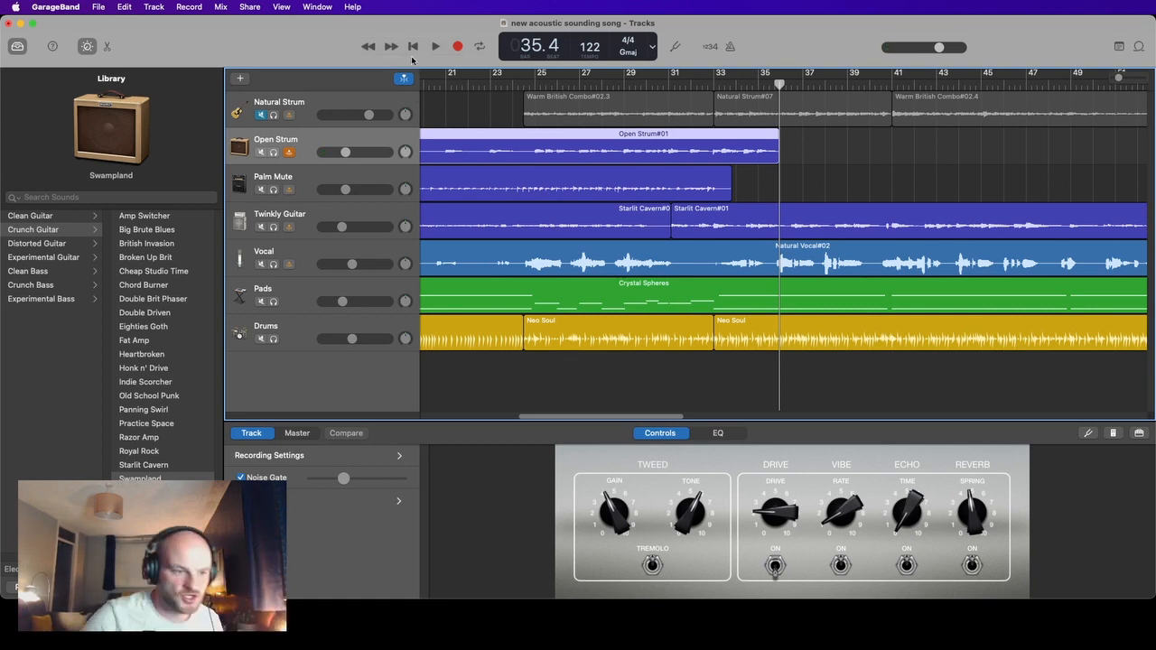
- Change the Drums track's kit to Four on the Floor and open its first Neo Soul region in the drummer editor
click(485, 340)
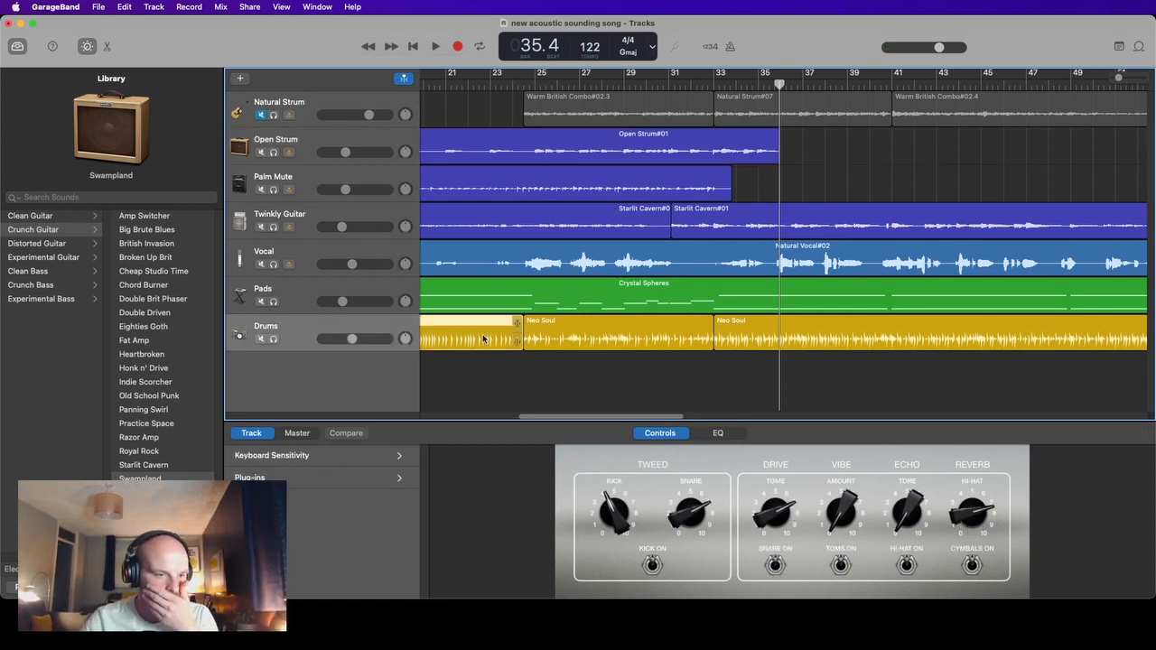
double_click(481, 340)
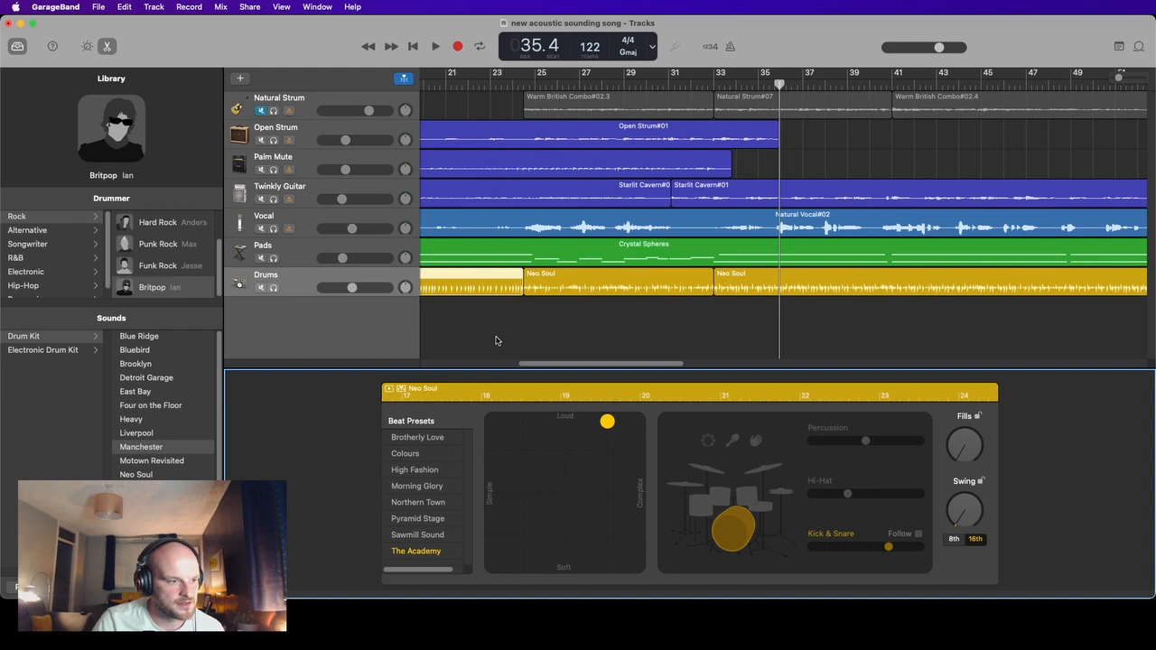
click(142, 410)
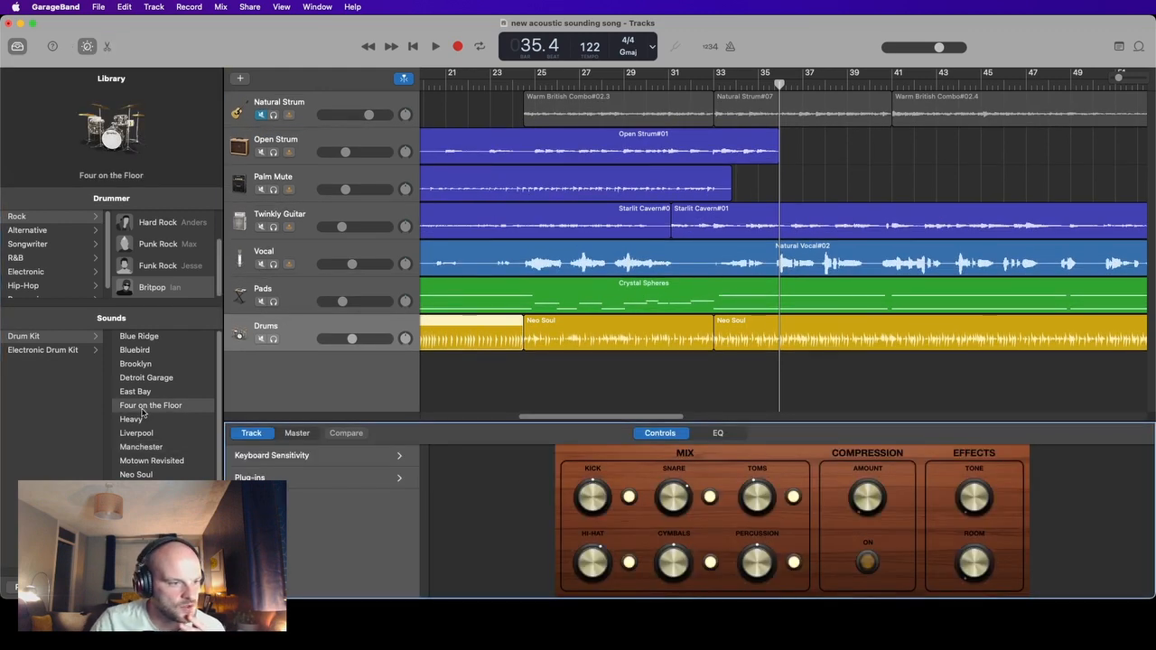
double_click(460, 335)
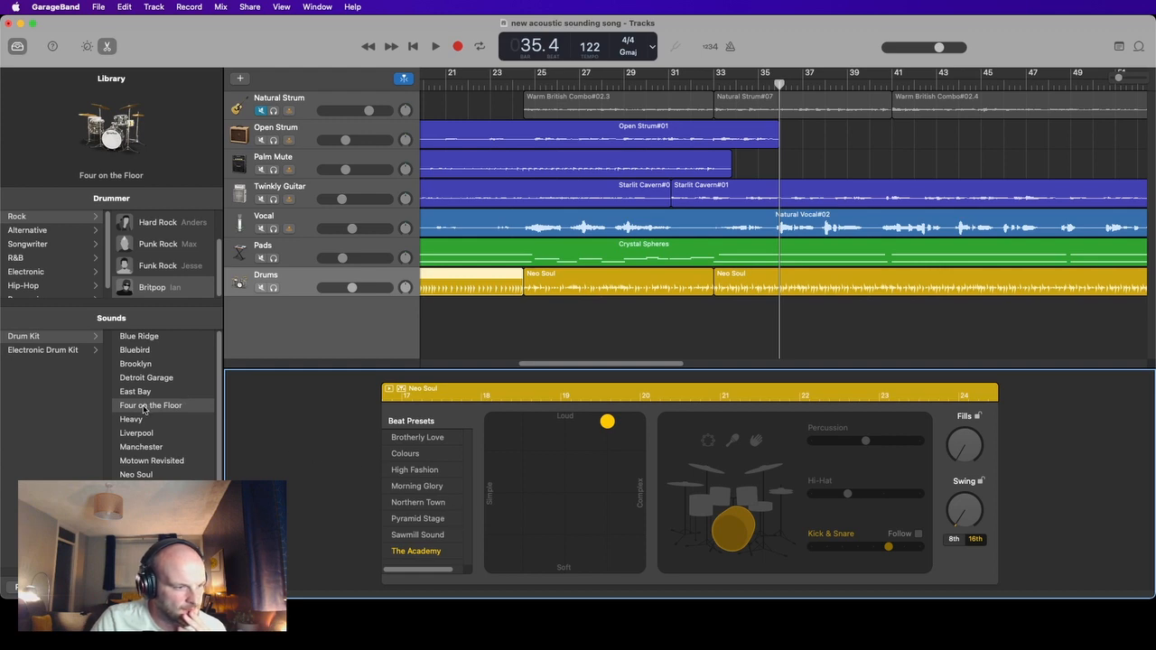
- Play the song from just before the first Neo Soul drum region to hear the changed kit
key(b)
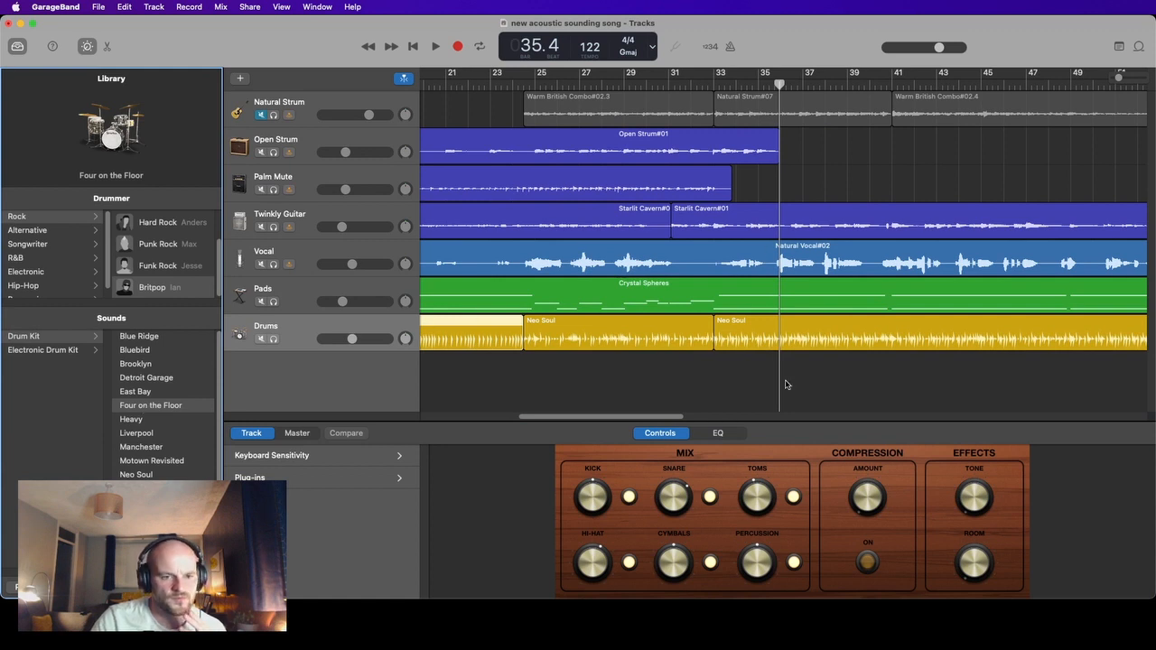
drag(661, 422, 594, 421)
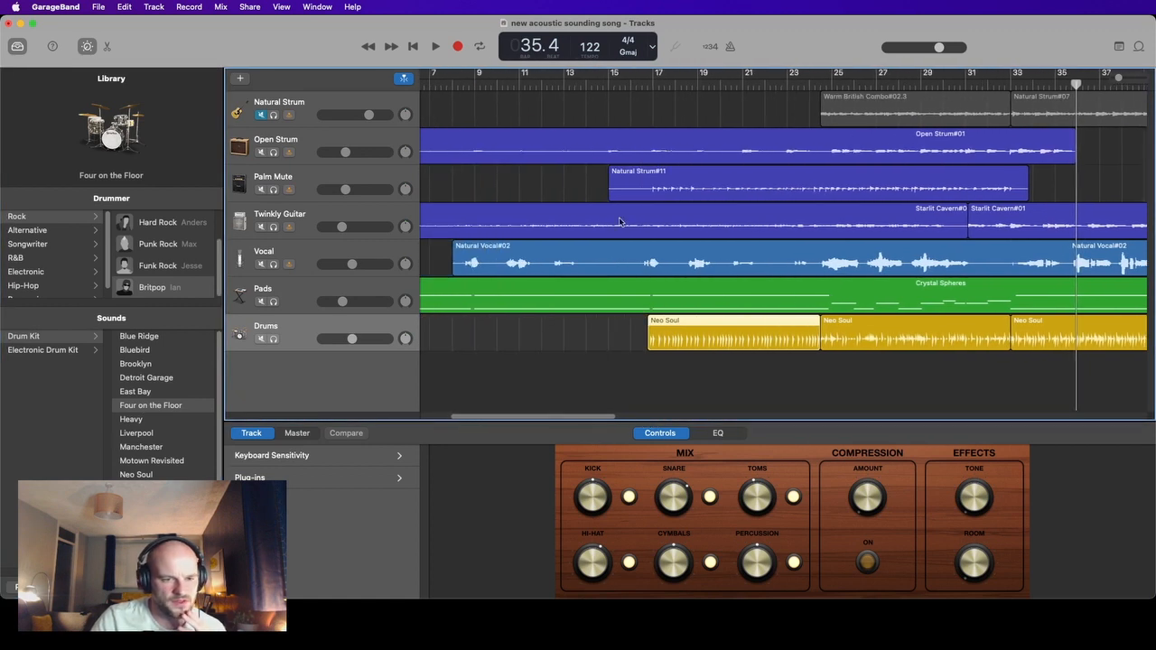
click(642, 86)
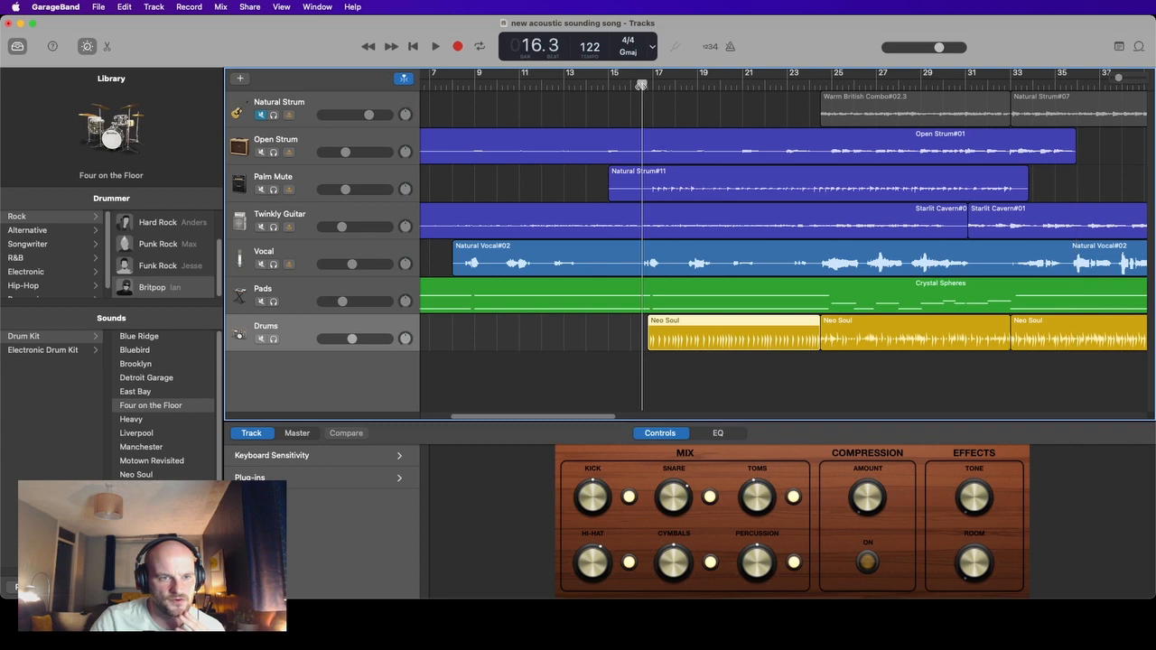
click(436, 46)
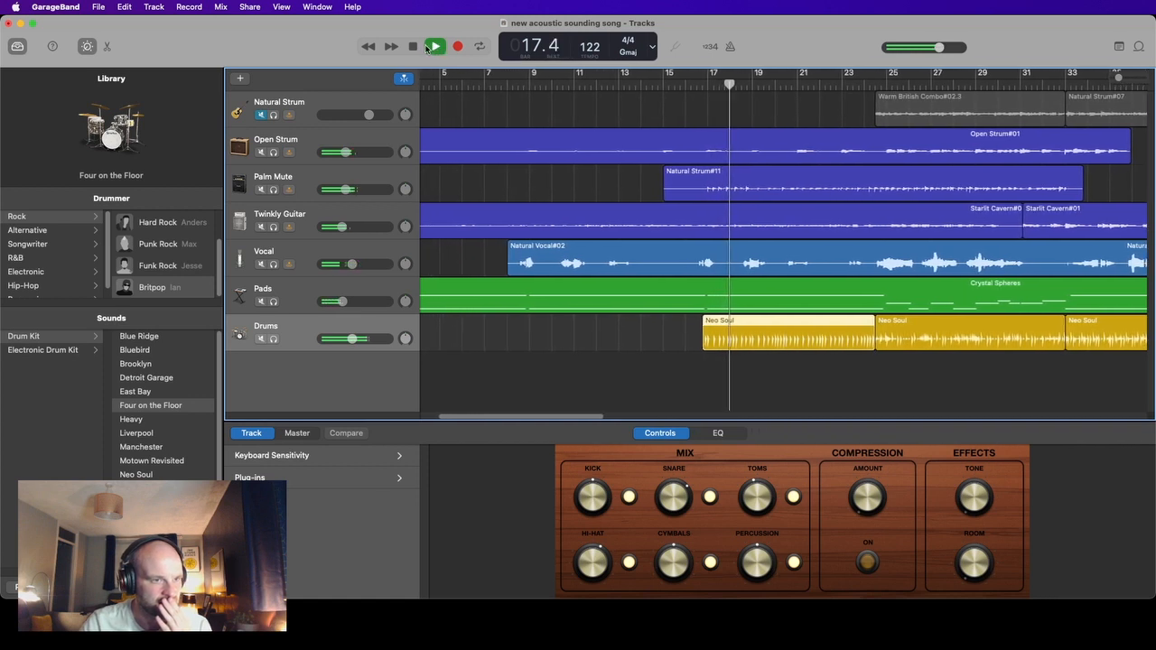
click(414, 47)
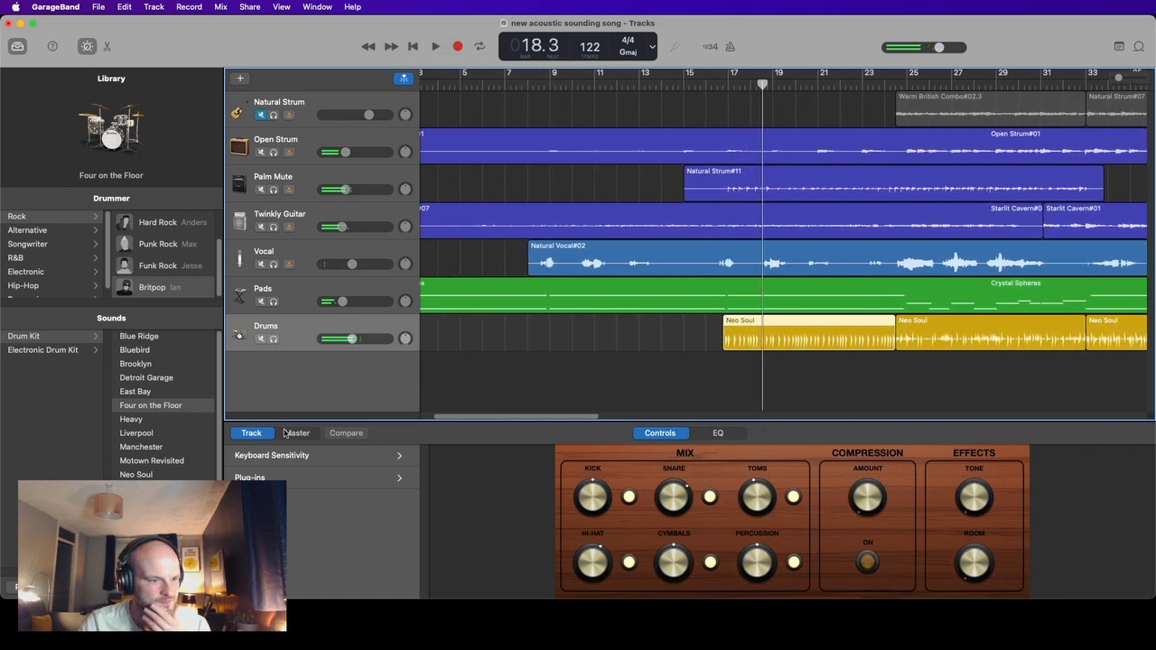
- In the first Neo Soul region, shift the beat towards simple while keeping it loud, and audition it from about bar 16
double_click(775, 332)
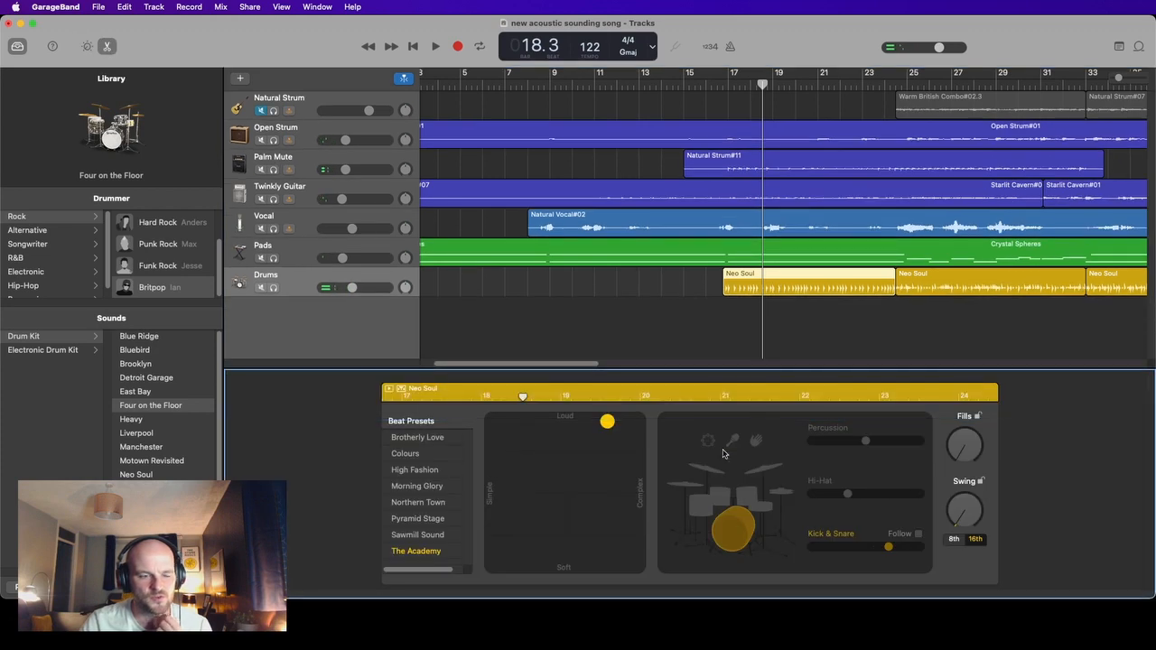
drag(606, 423, 557, 421)
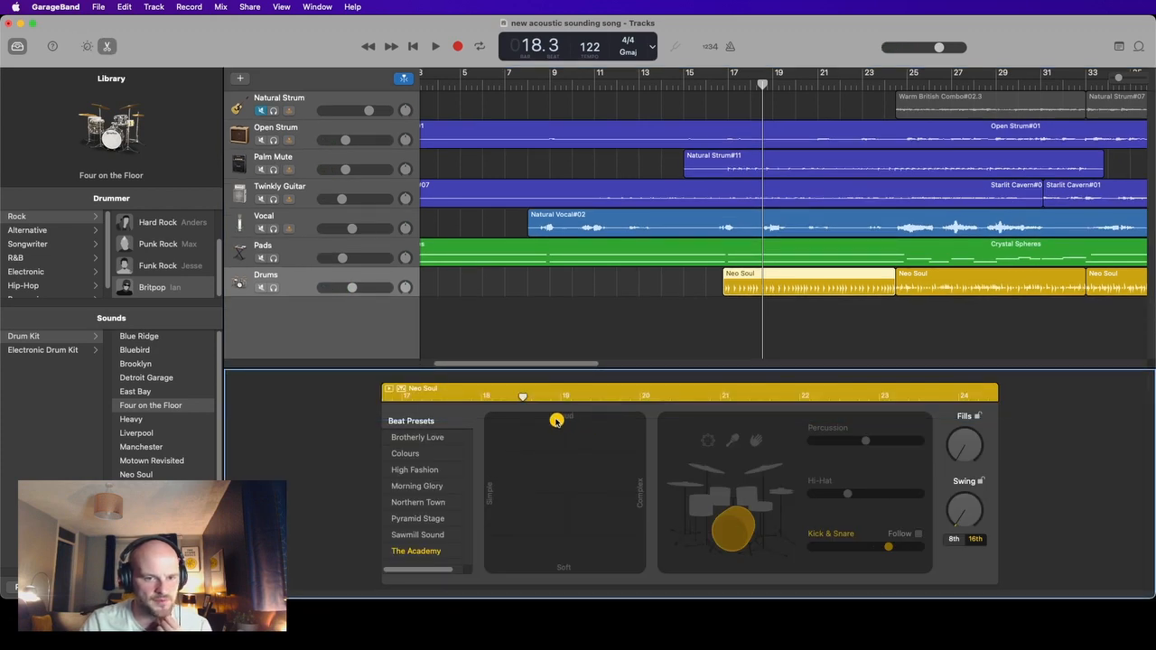
click(709, 81)
click(436, 46)
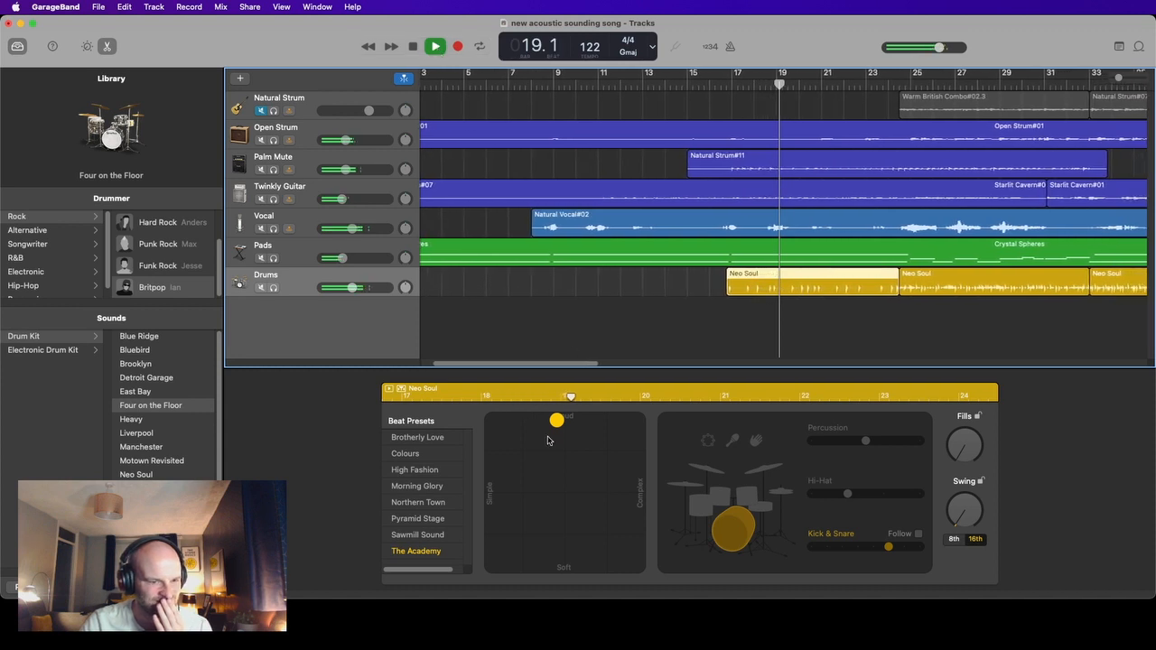
- Set the region's Kick & Snare to its lowest variation, make the loud beat much simpler, and audition it from before the region
drag(549, 426, 578, 426)
drag(888, 548, 811, 547)
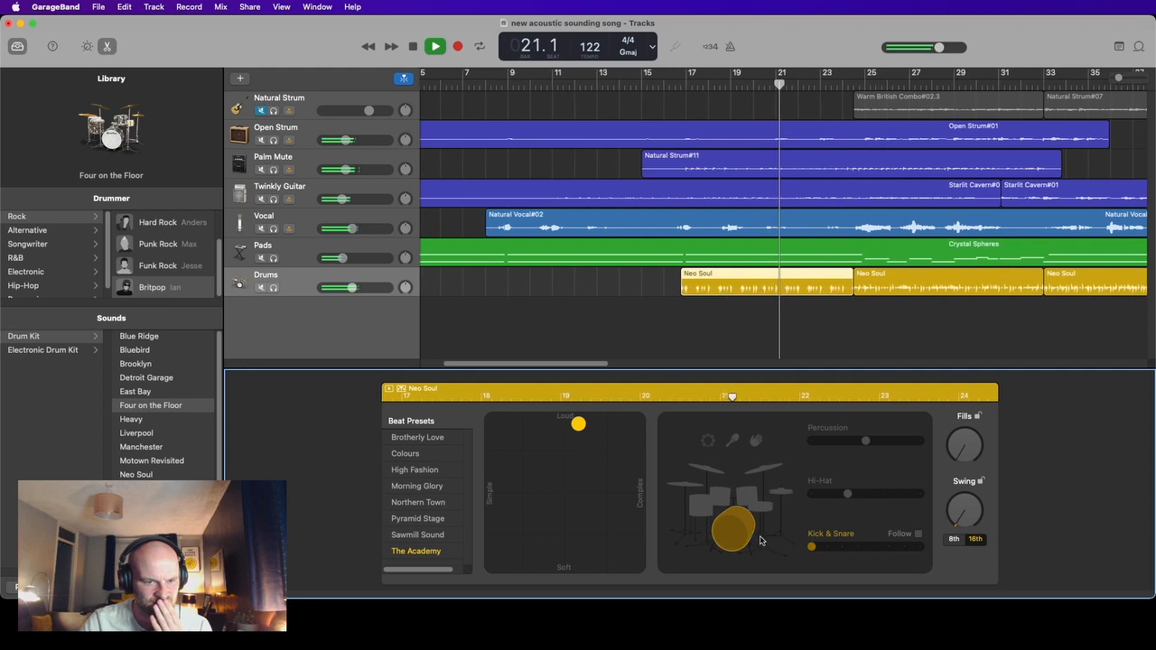
drag(578, 424, 524, 433)
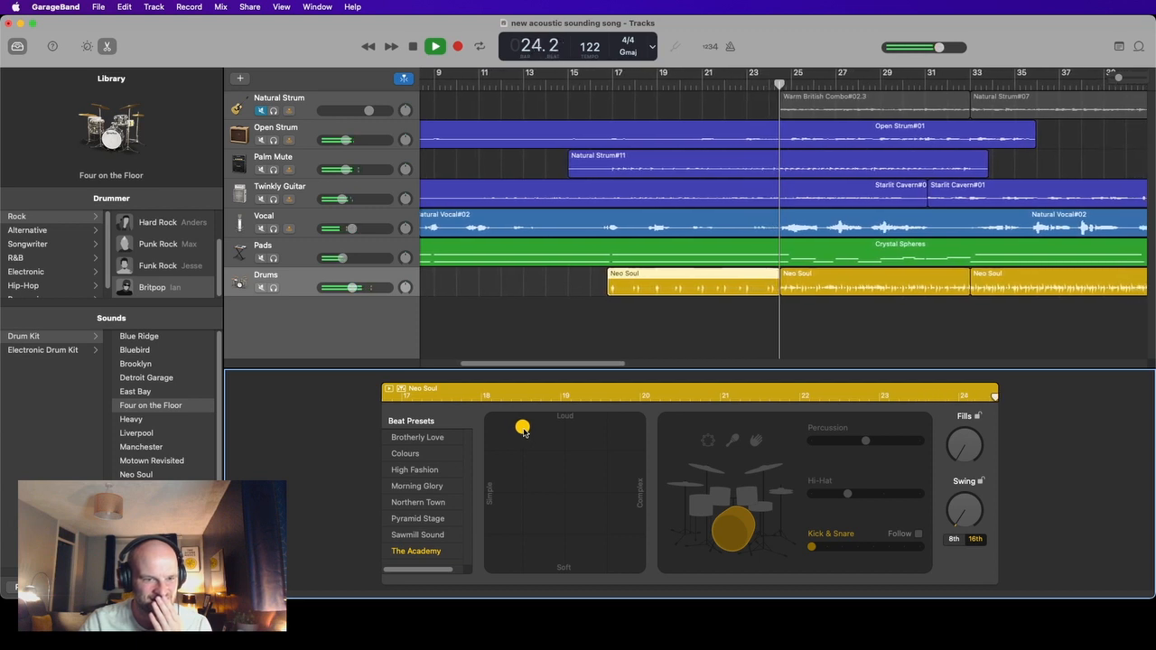
click(594, 87)
click(585, 84)
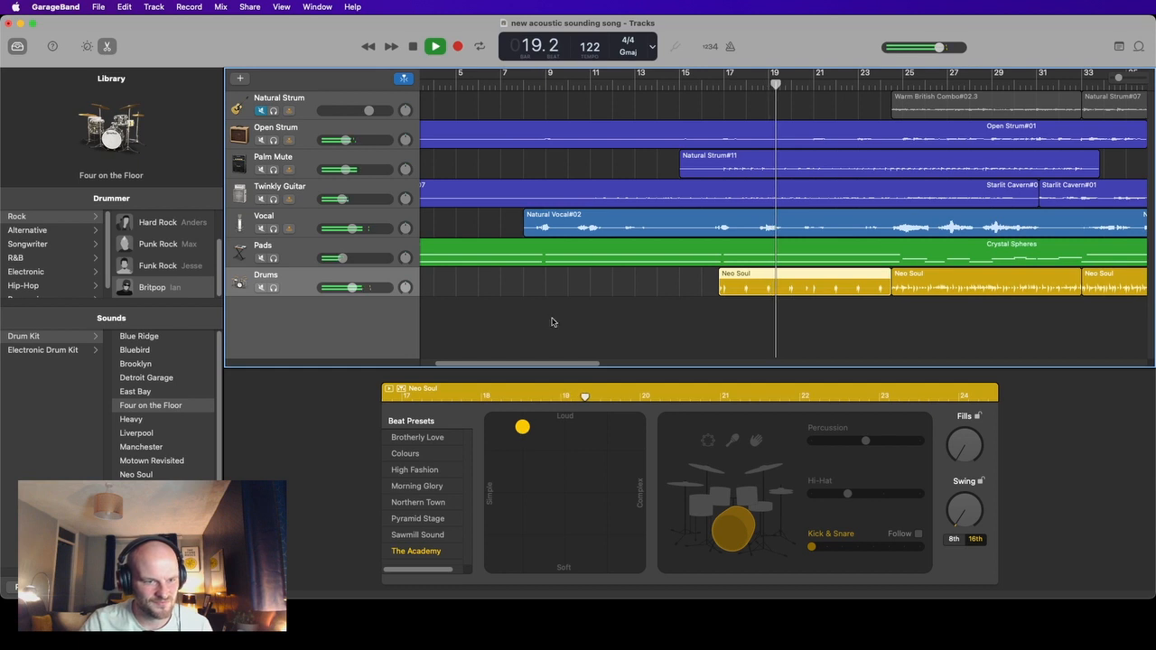
key(space)
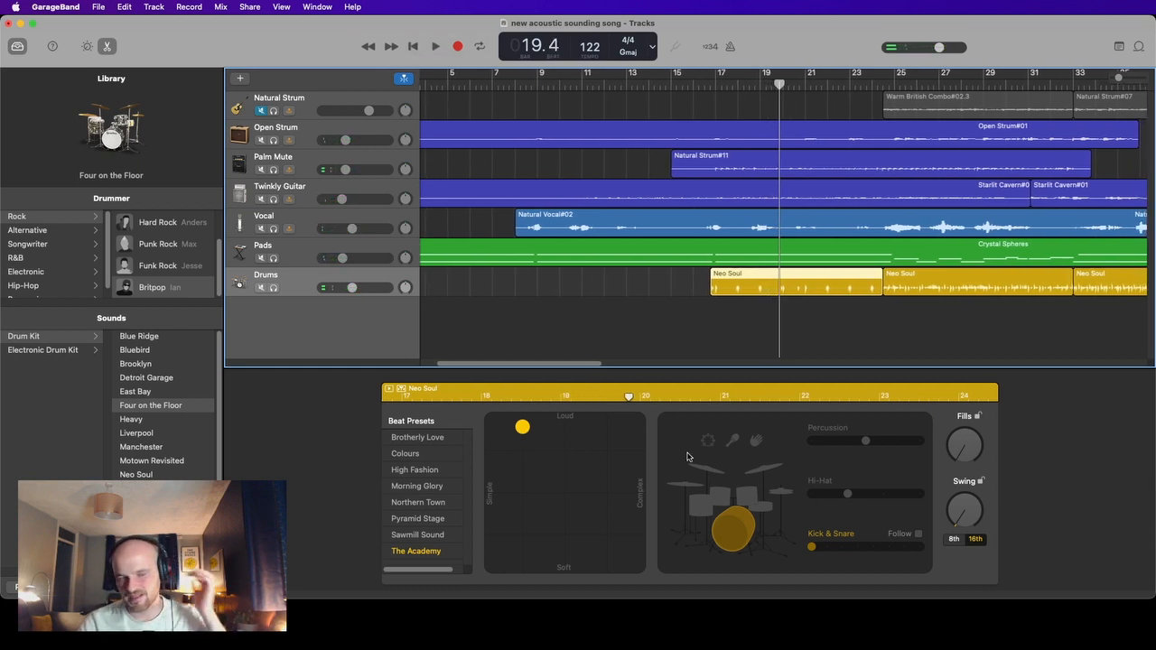
- Try adding the hi-hat to the first Neo Soul region, auditioning it from bar 16, and take it out again
click(780, 502)
click(781, 498)
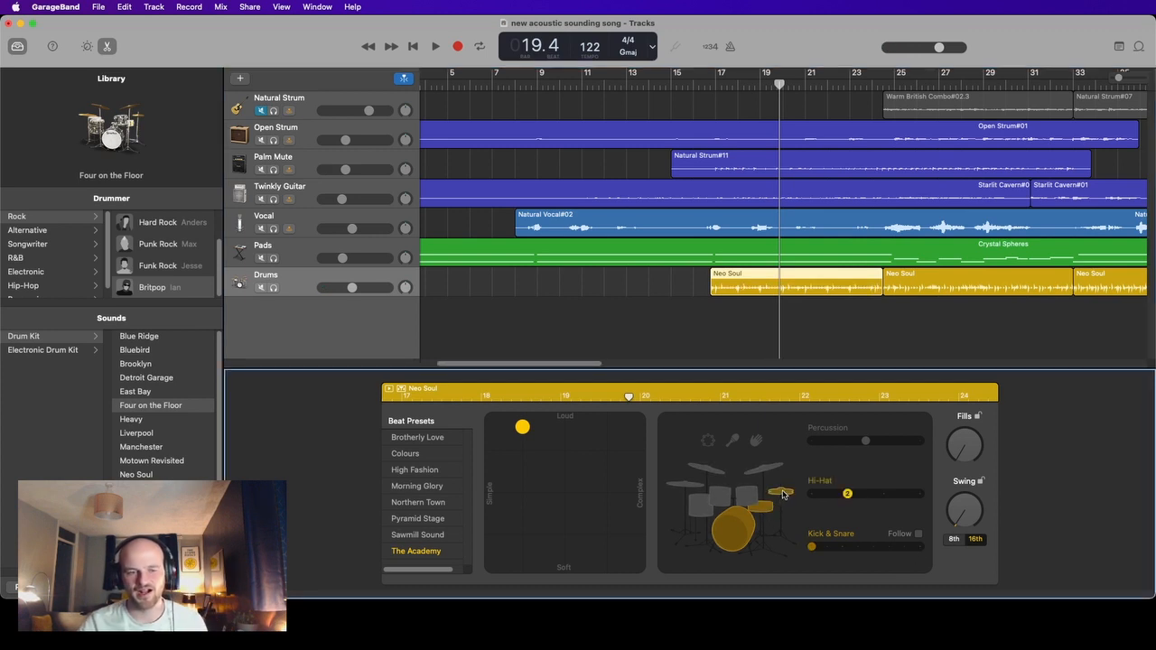
click(687, 82)
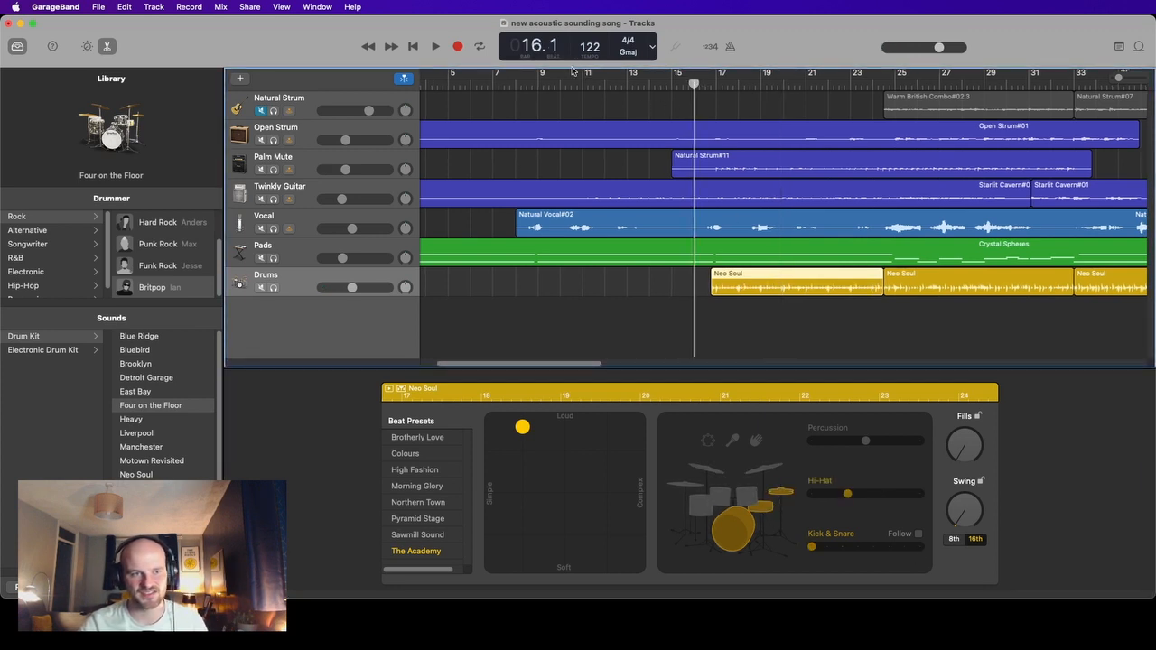
click(435, 49)
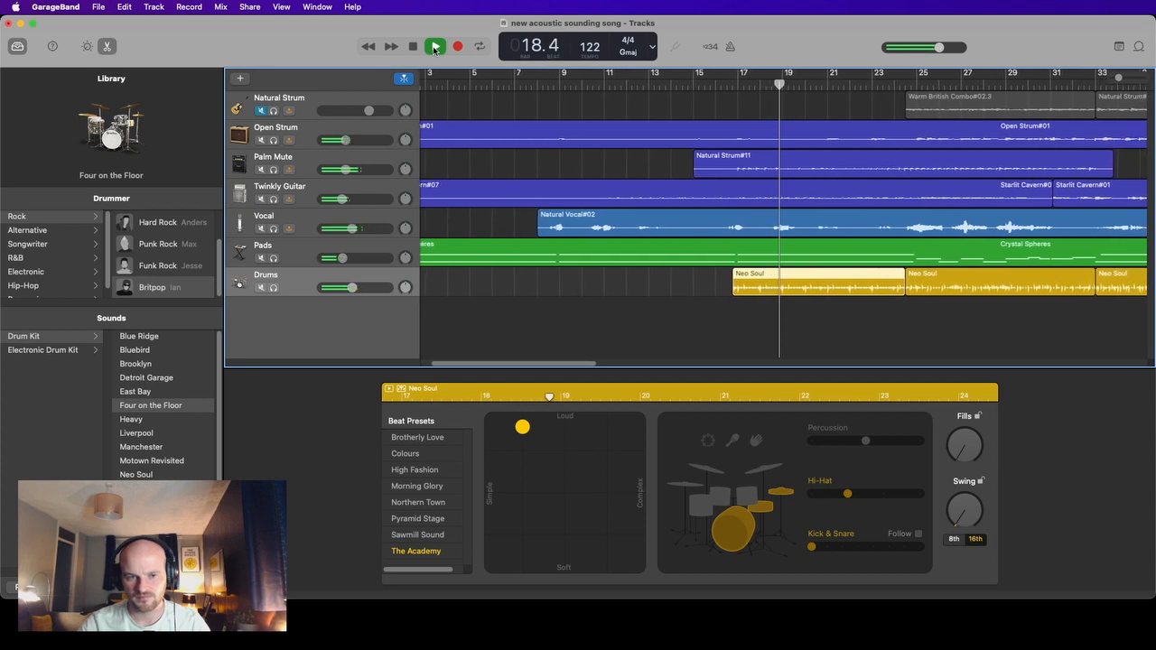
click(413, 46)
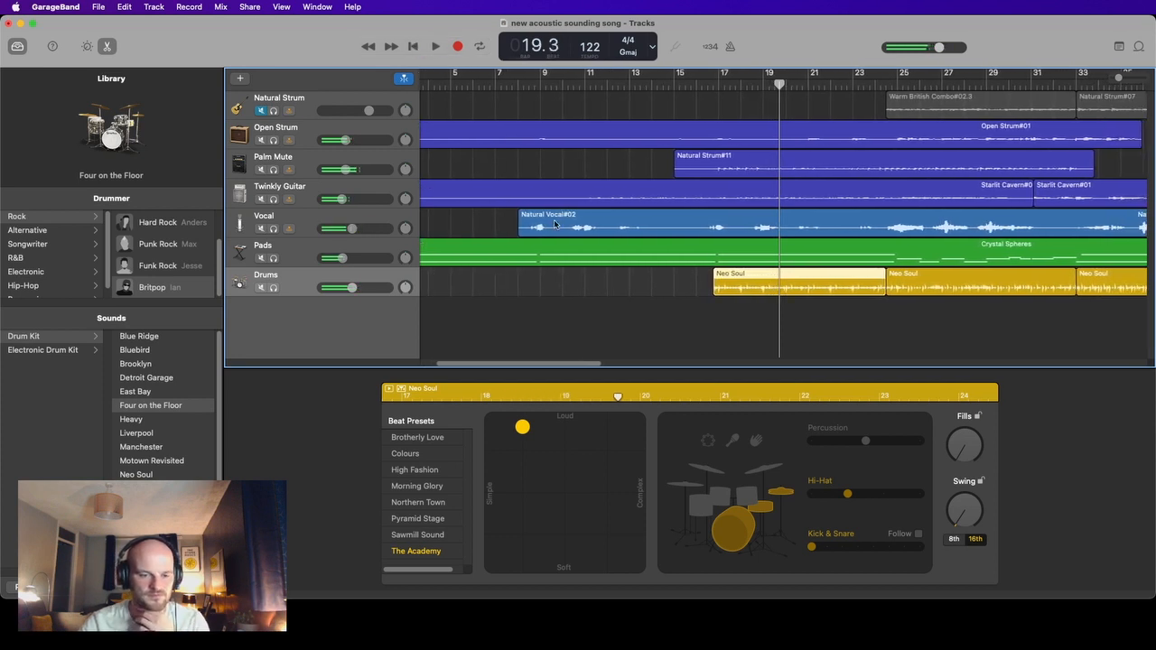
click(773, 493)
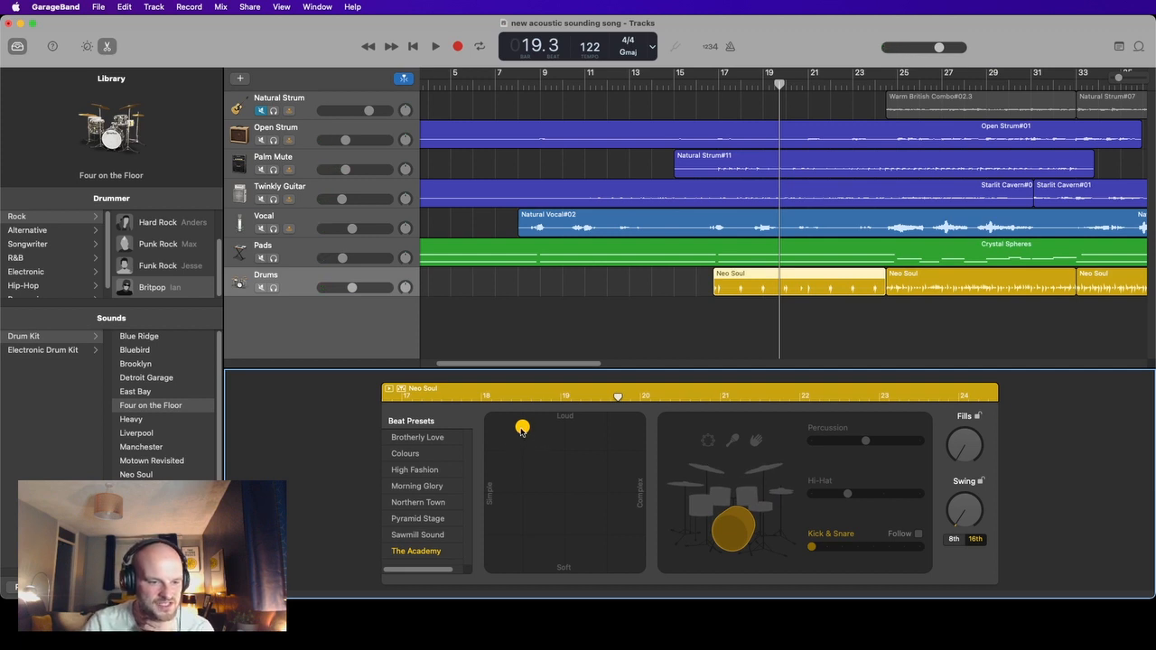
- Make the first Neo Soul region's beat slightly more complex, keeping it loud and just on the simple side of centre
drag(522, 432, 549, 436)
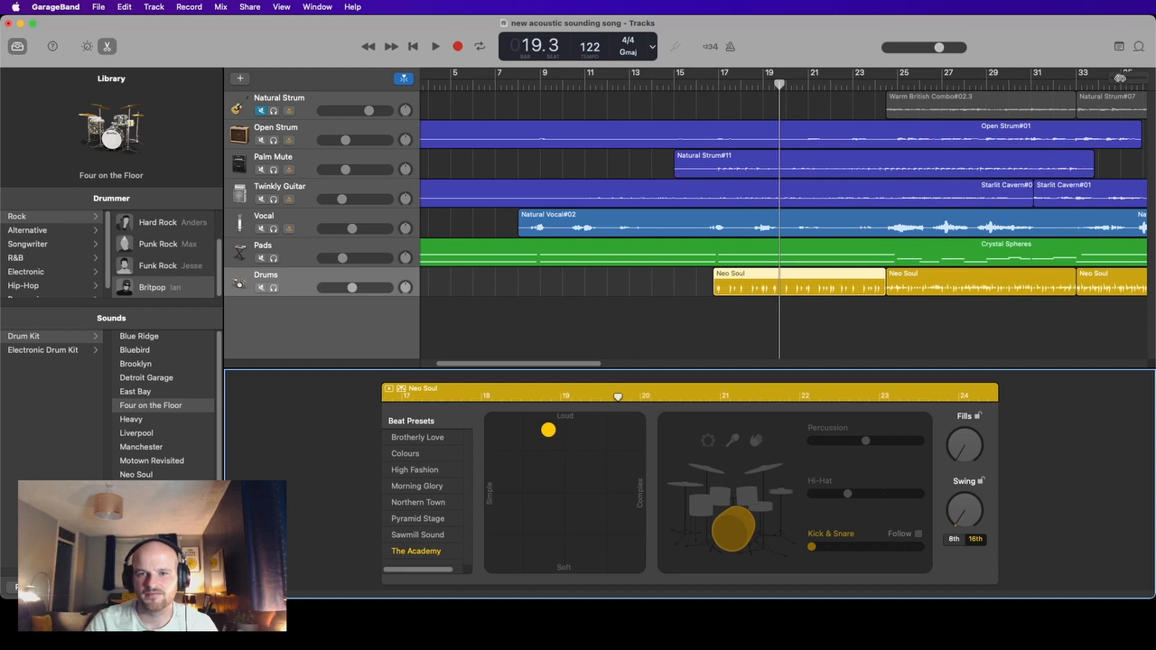
drag(1119, 79, 1126, 78)
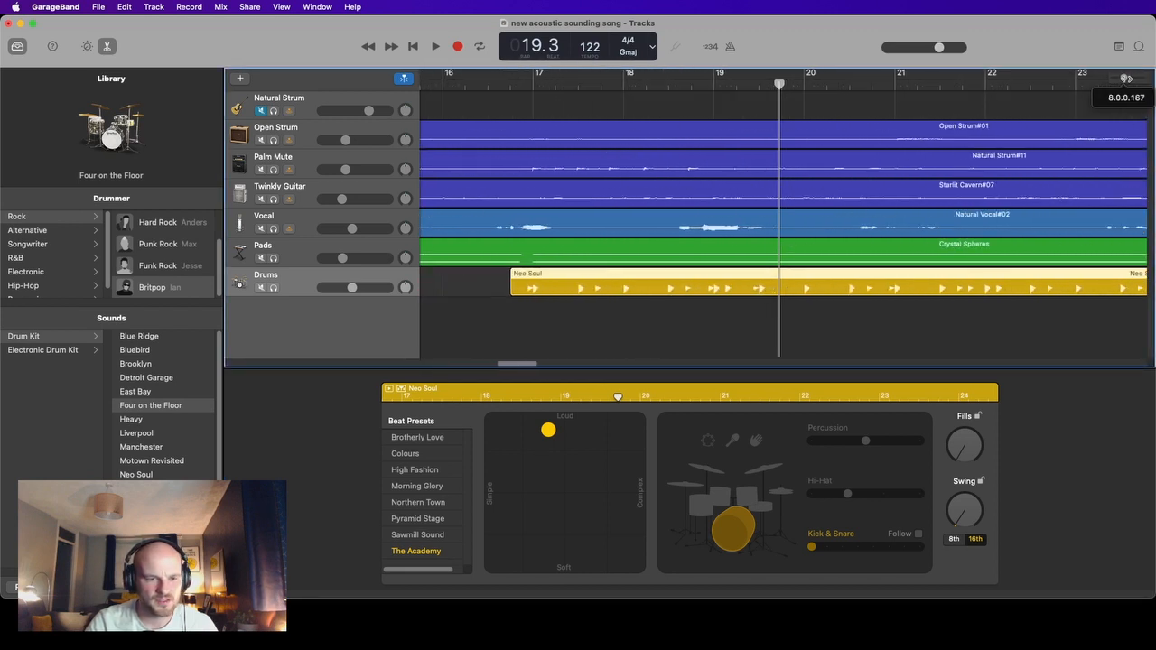
drag(516, 365, 508, 365)
drag(550, 436, 544, 436)
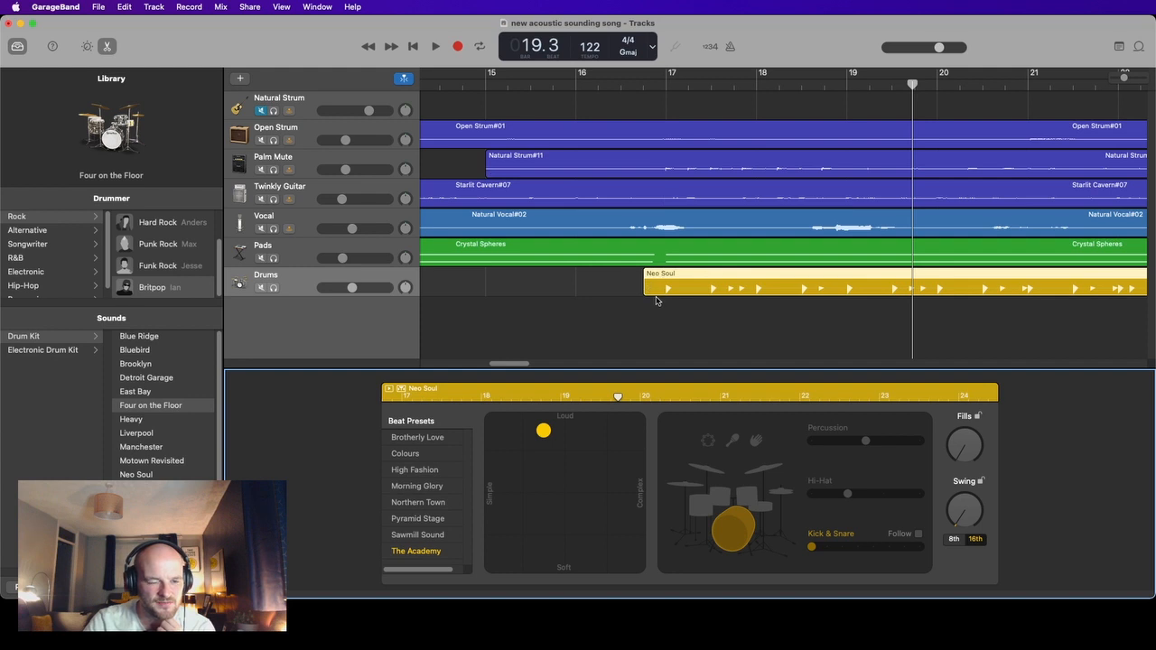
- Trim the start of the first Neo Soul region to bar 17 and play it back from there
drag(647, 286, 667, 287)
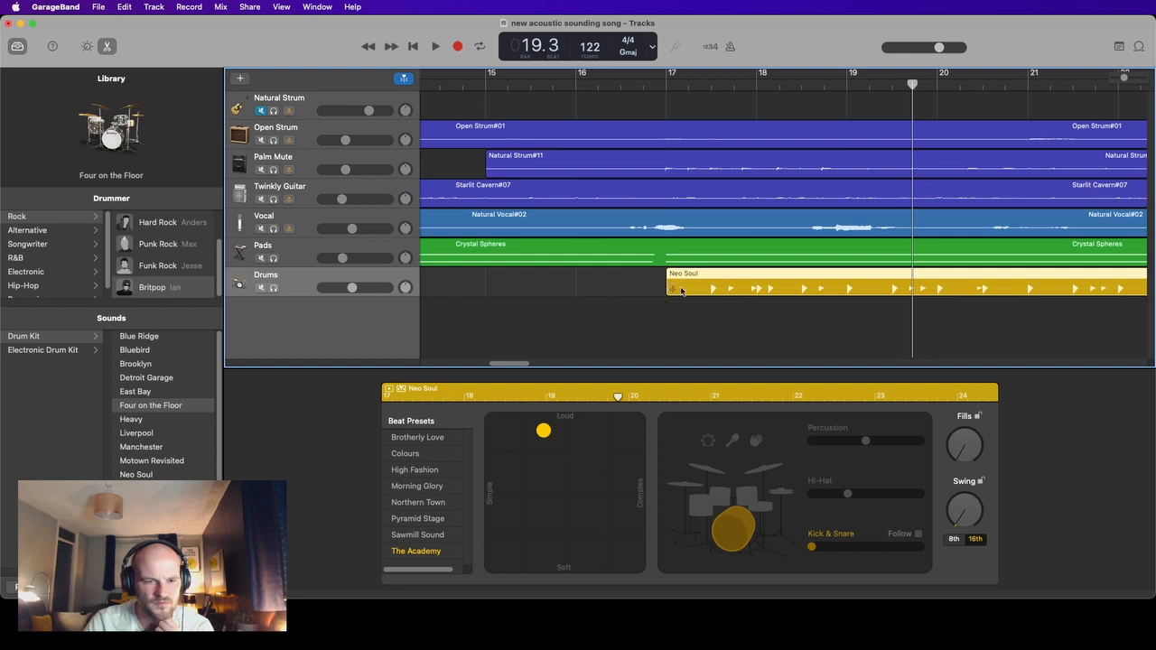
click(665, 82)
click(435, 46)
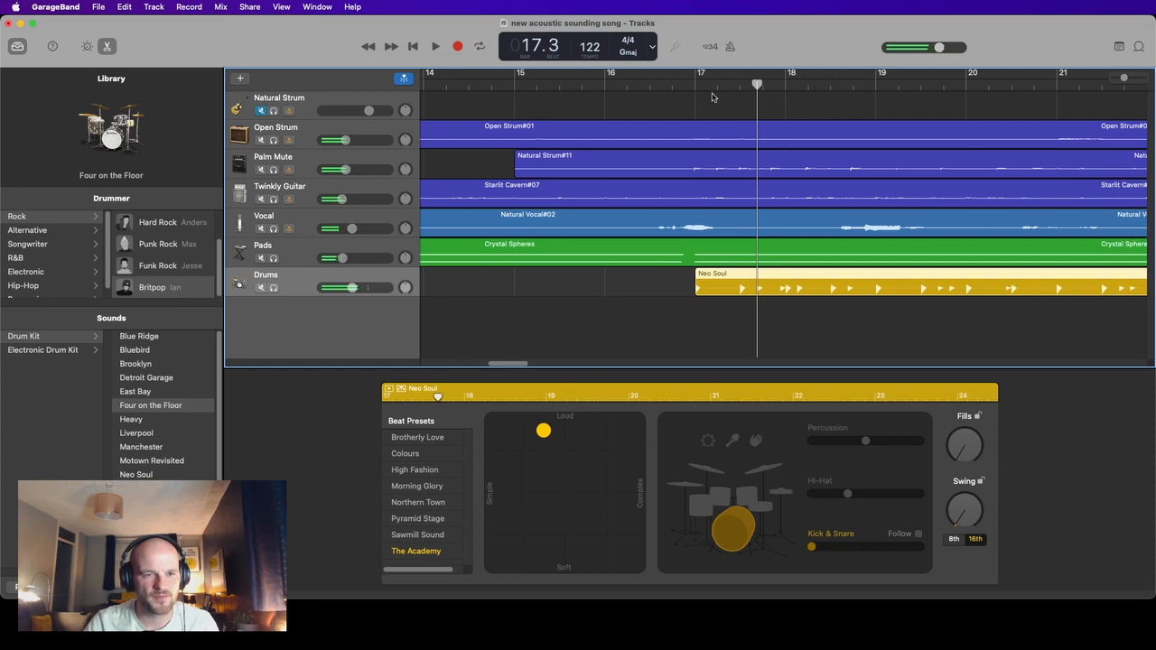
- Split the first Neo Soul region just after its opening kick hit in bar 17 and delete the longer remainder
drag(756, 84, 707, 84)
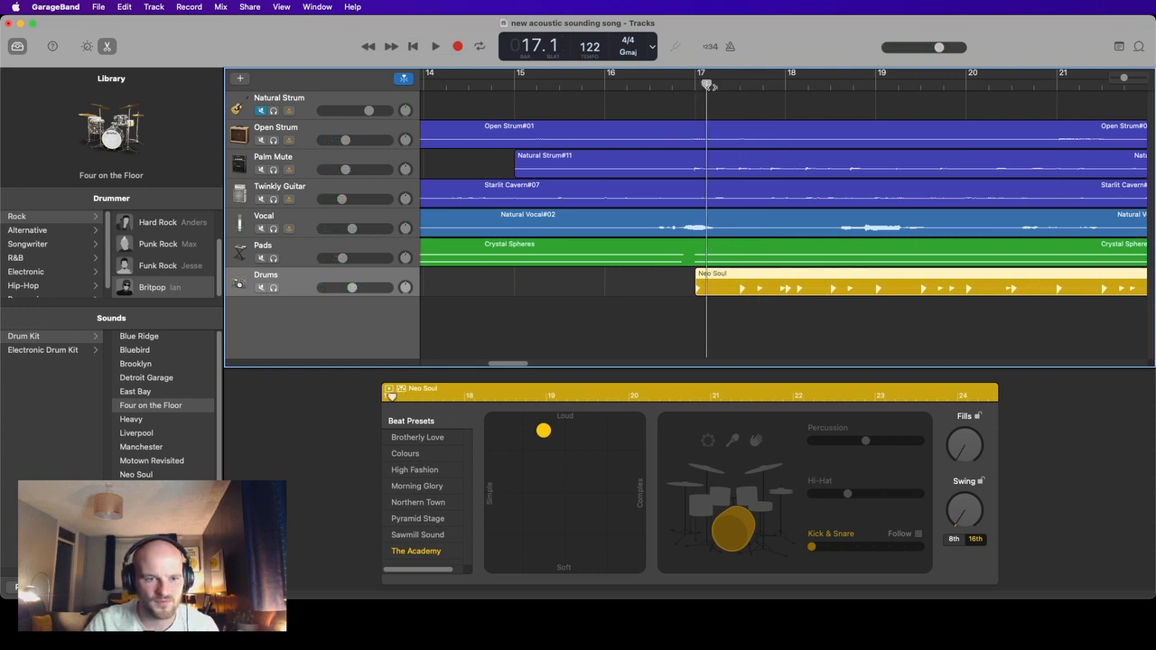
right_click(713, 289)
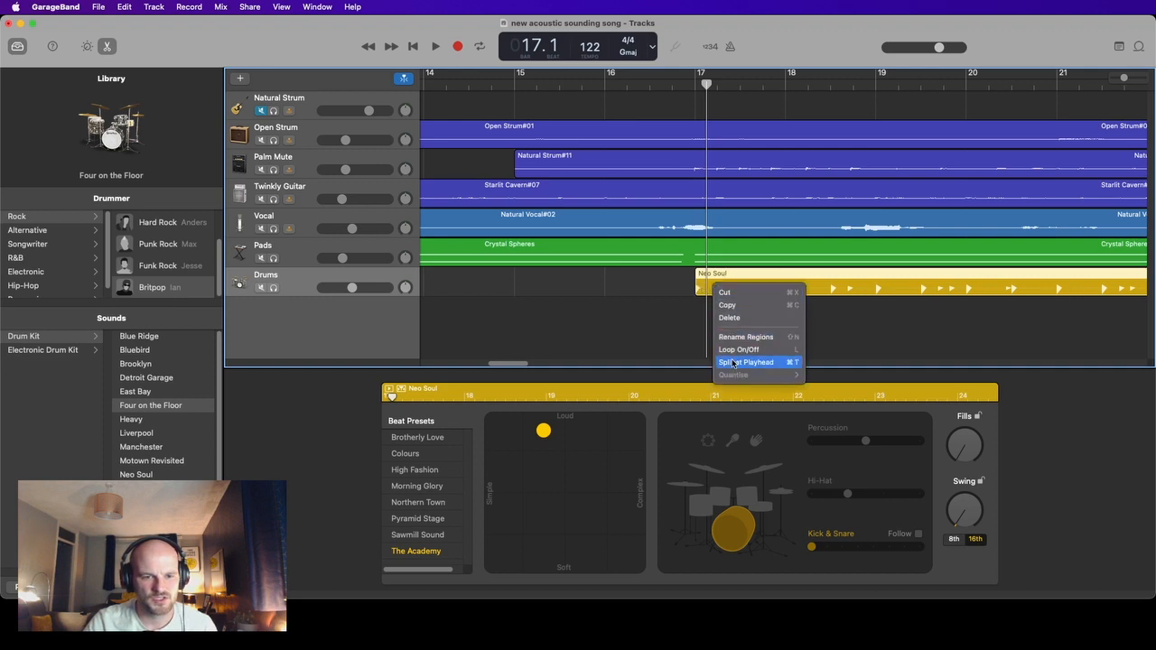
click(733, 362)
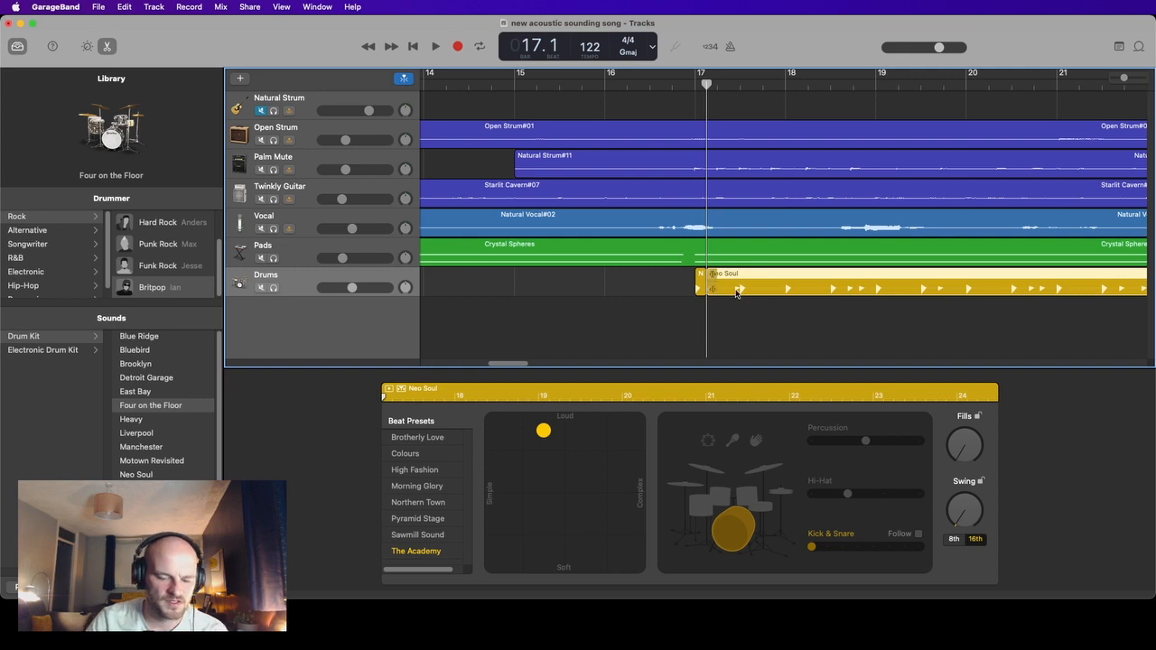
key(Delete)
- Copy the remaining single-hit drum region and paste it on the Drums track at beat 17.2
click(701, 291)
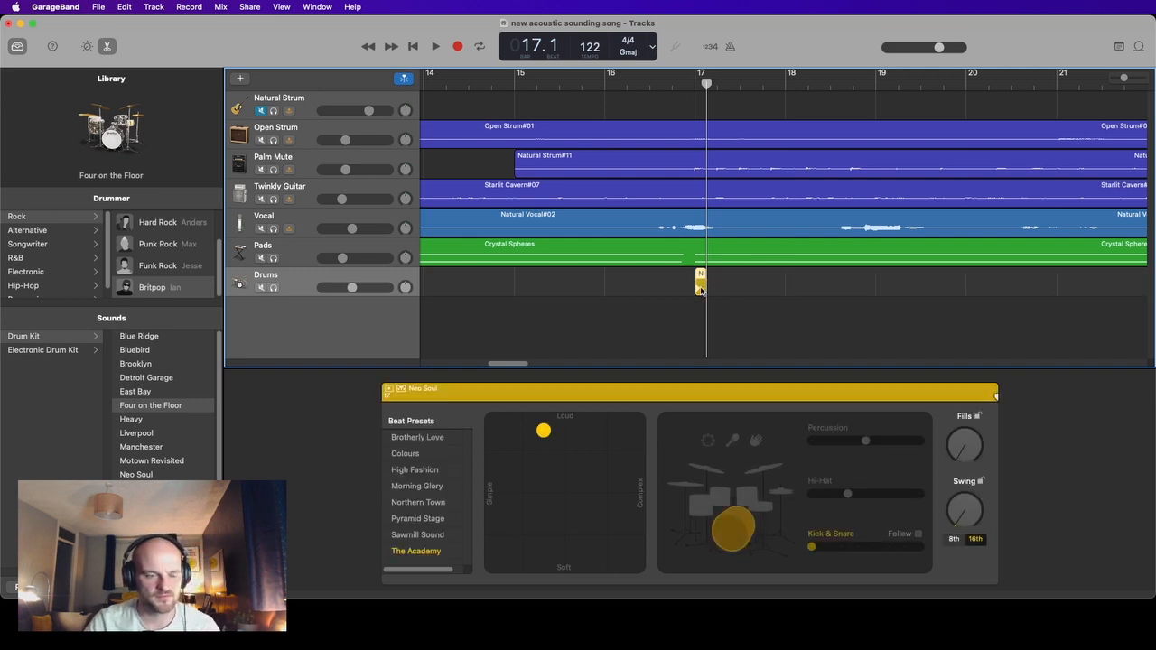
right_click(702, 291)
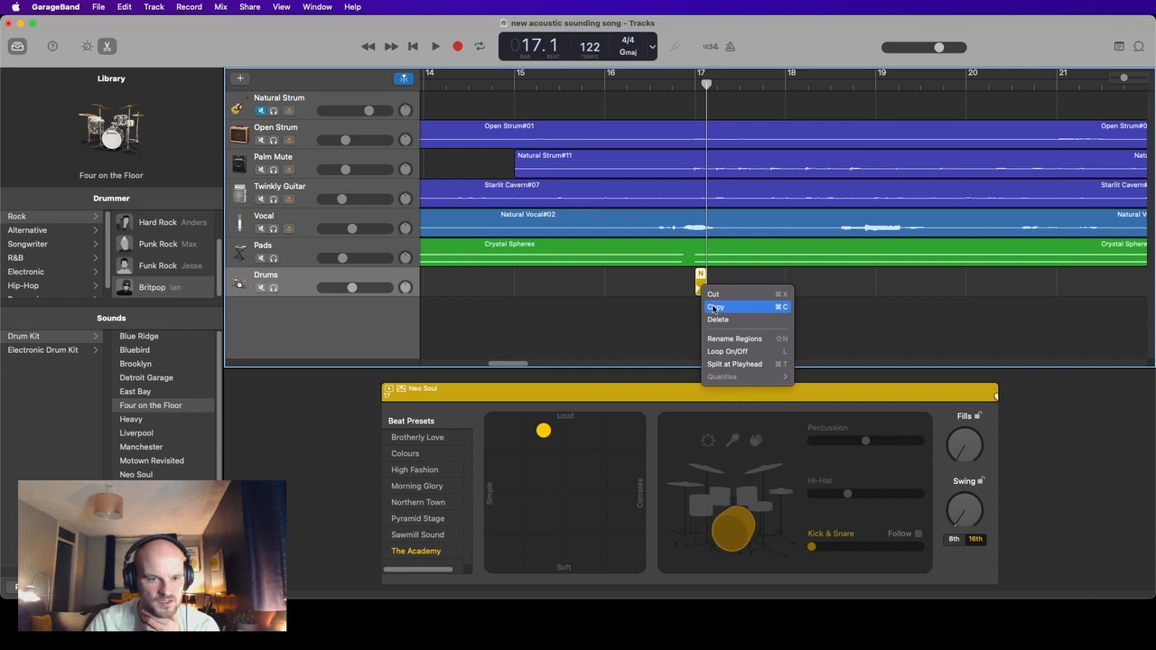
click(714, 308)
click(717, 90)
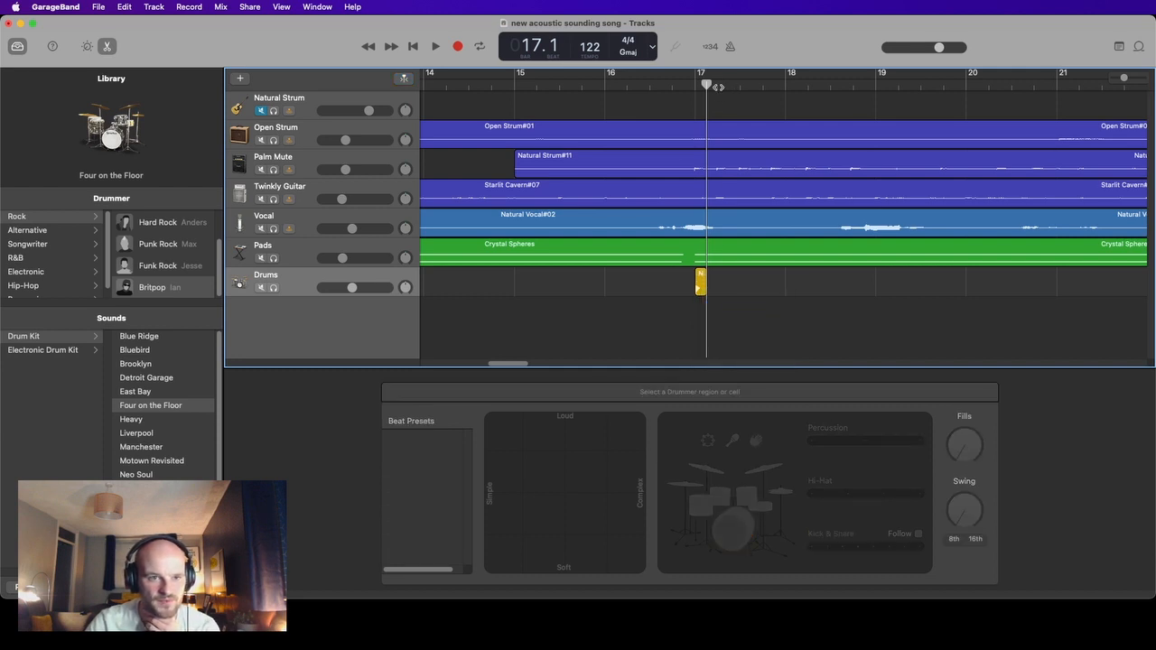
right_click(723, 286)
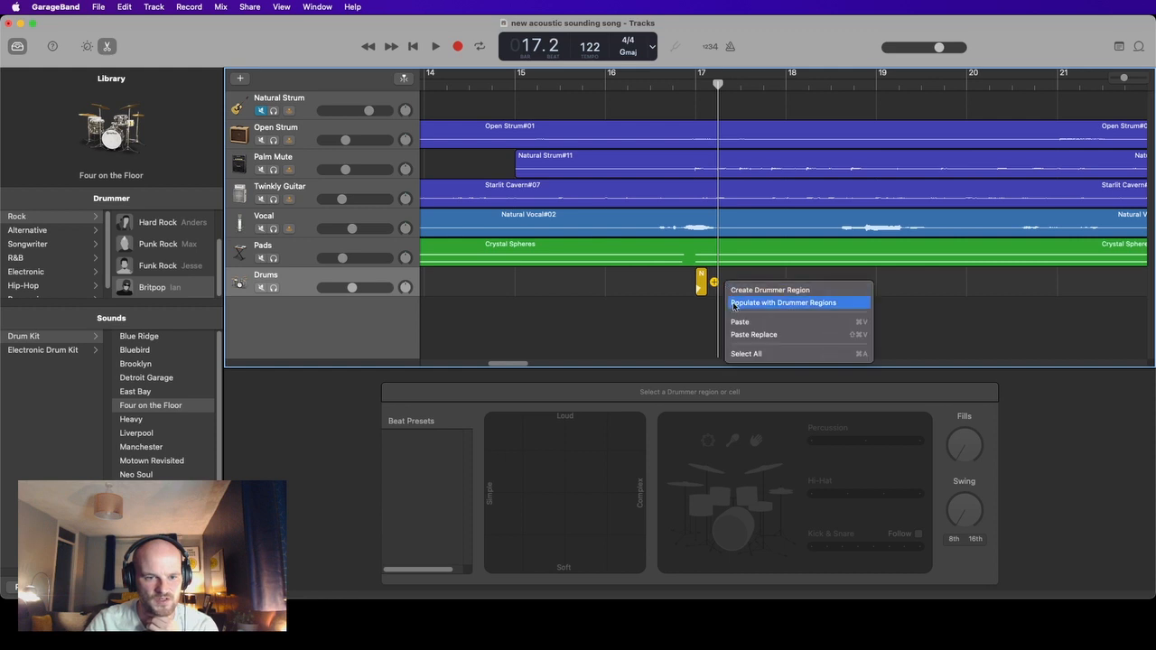
click(740, 324)
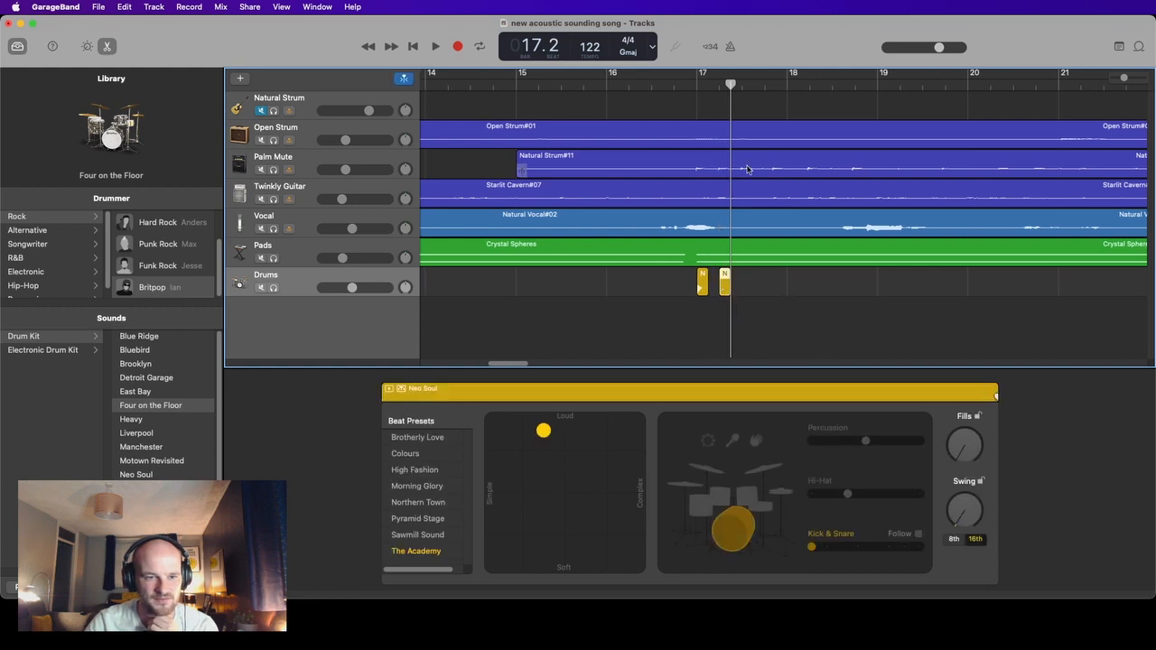
- Paste two more copies of the single-hit drum region at beats 17.3 and 17.4
click(742, 86)
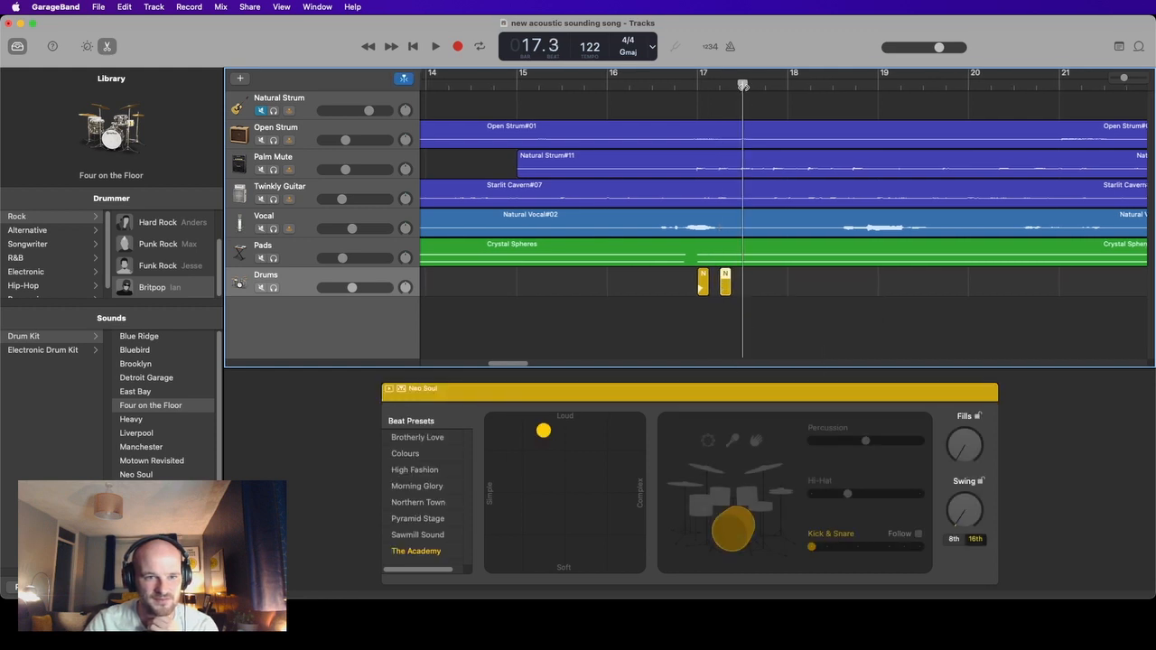
right_click(749, 285)
click(762, 325)
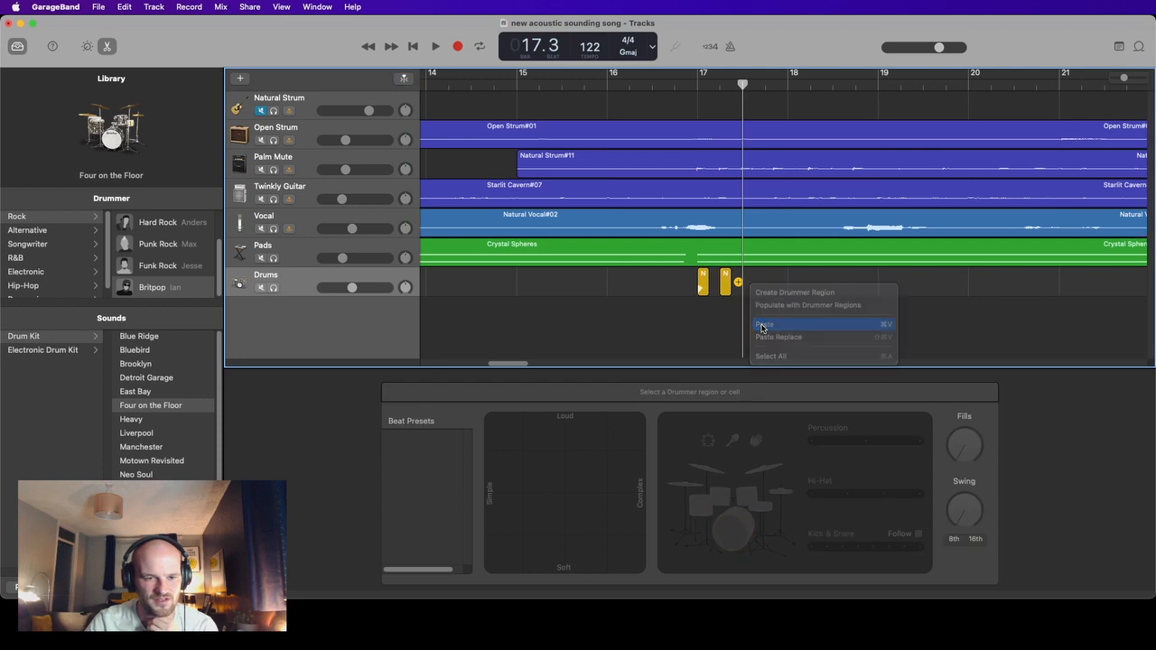
click(768, 85)
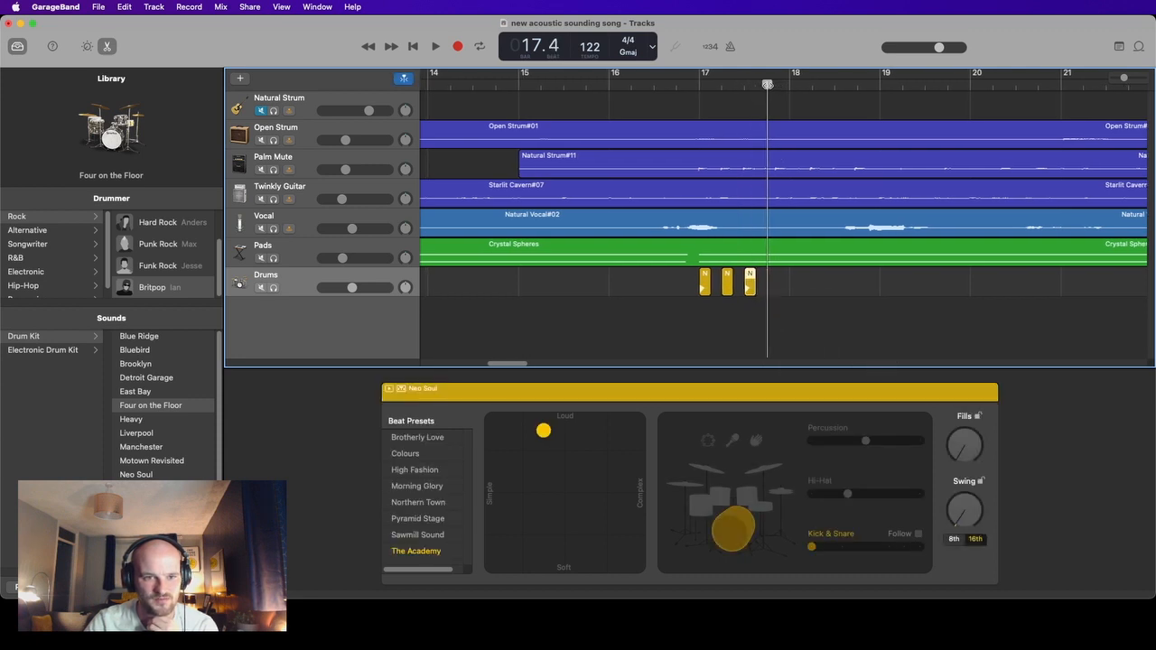
right_click(776, 289)
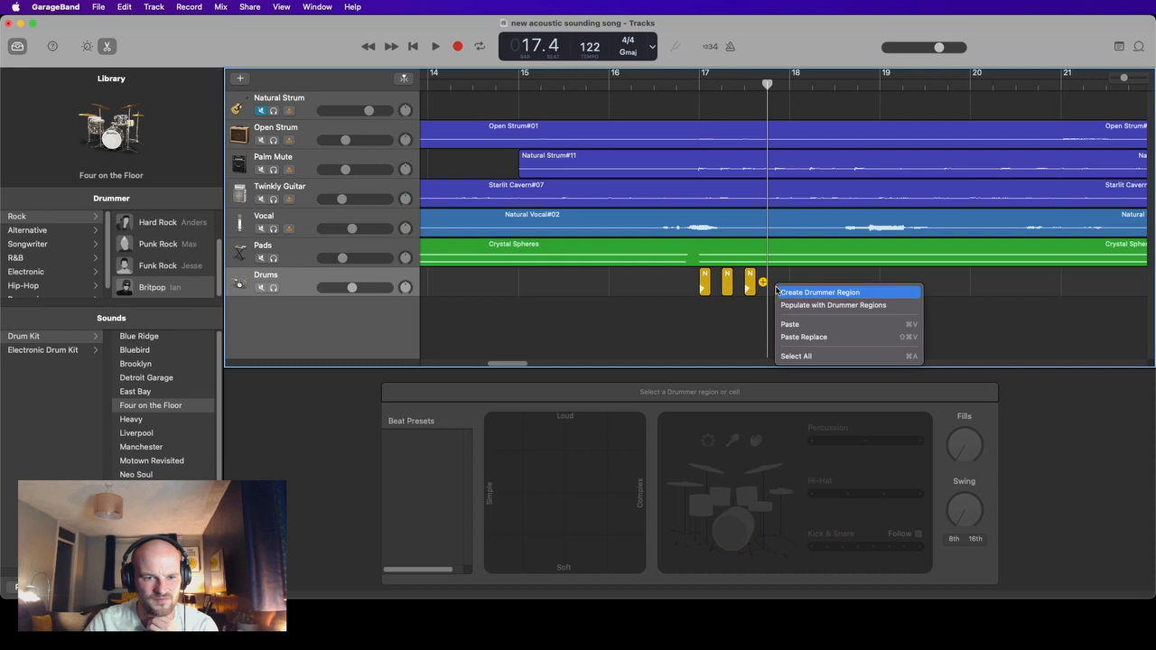
click(804, 325)
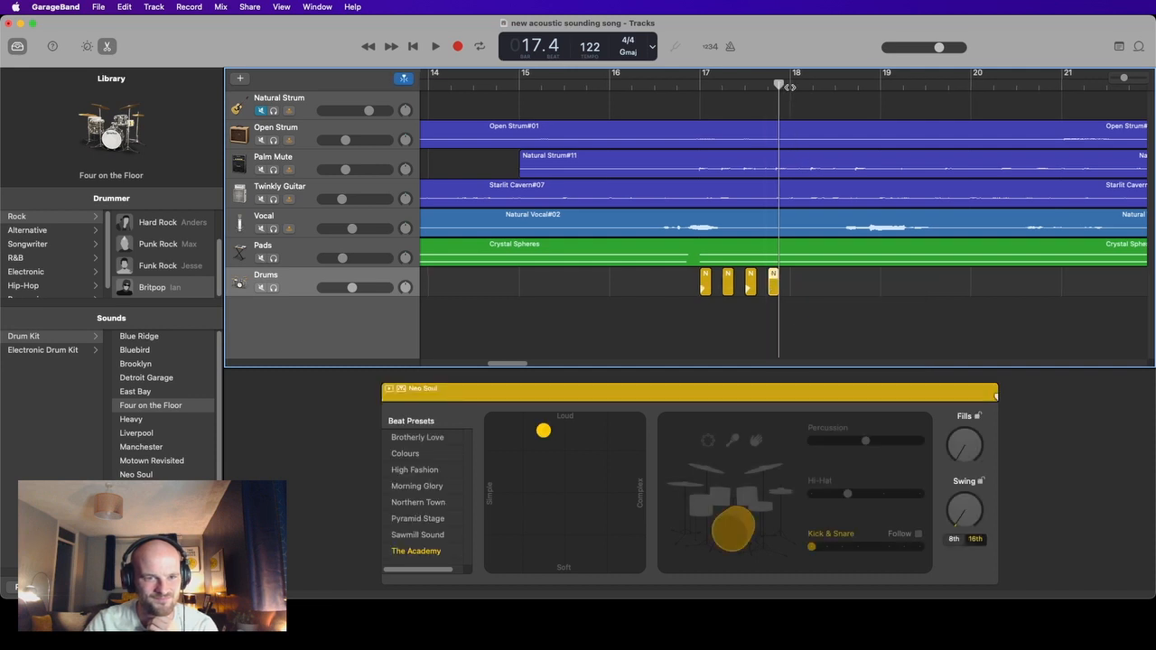
- Paste another copy of the single-hit drum region on the Drums track at the start of bar 18
click(791, 85)
right_click(798, 286)
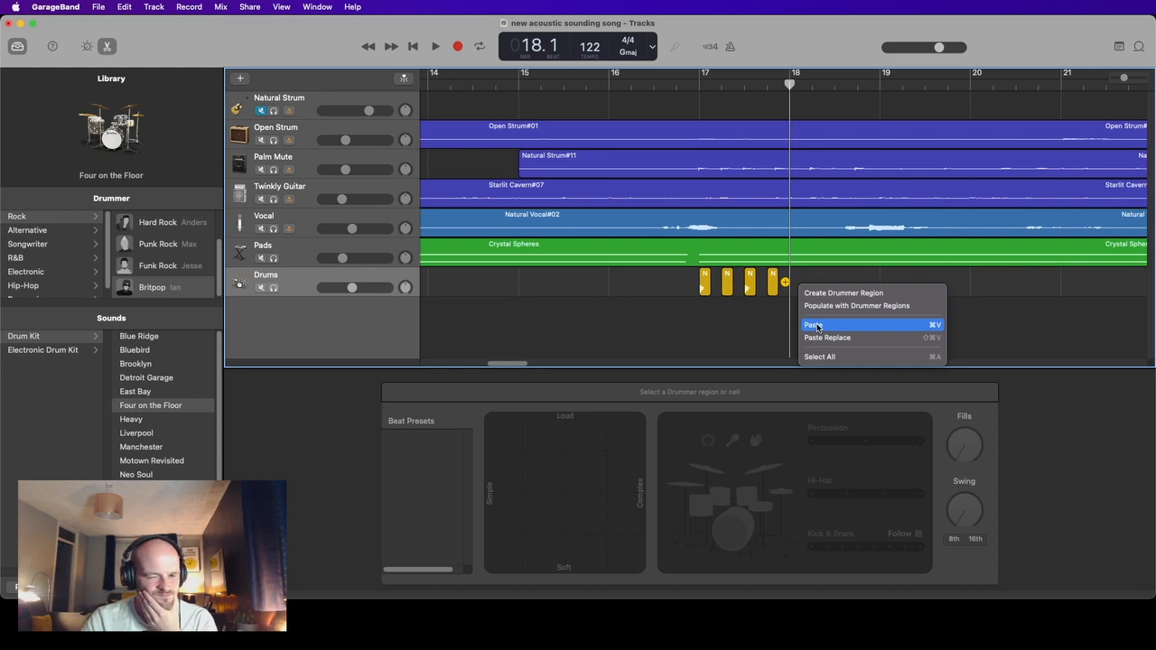
click(816, 325)
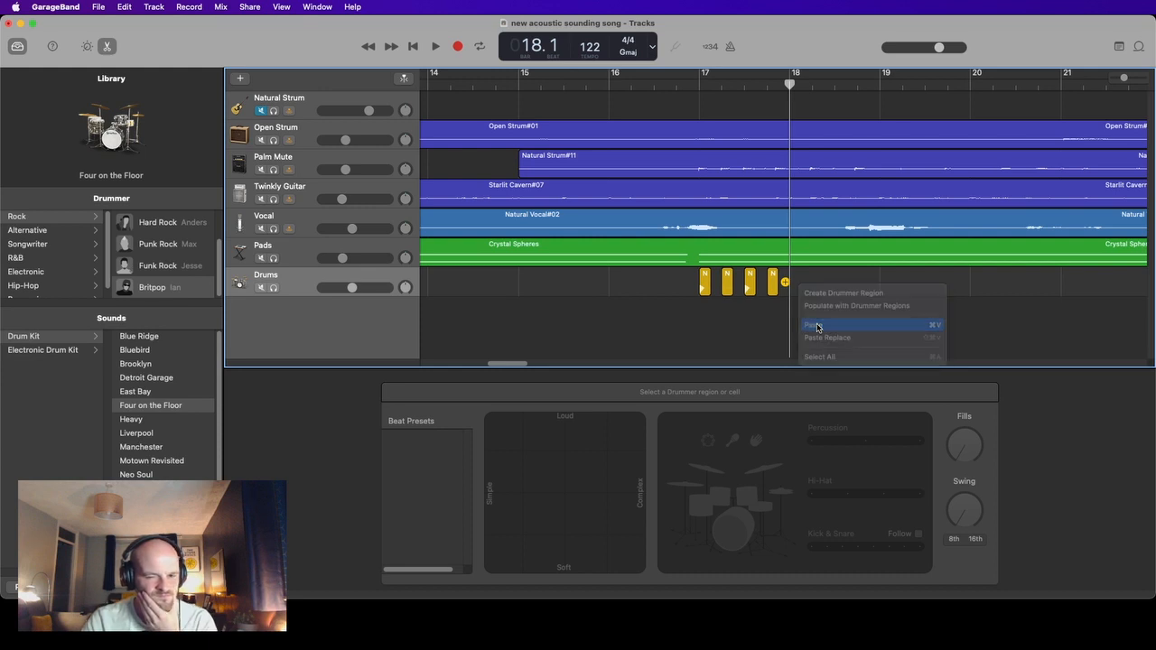
click(724, 334)
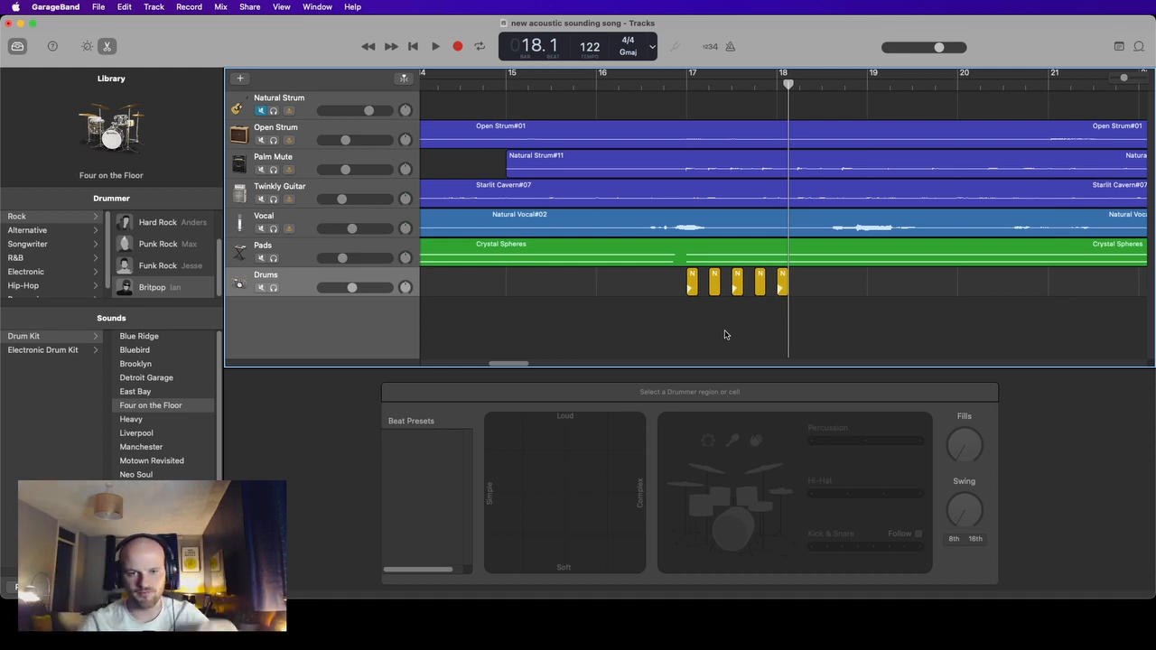
- Play the song from beat 16.3 to hear the pasted kick hits with the other tracks
click(714, 285)
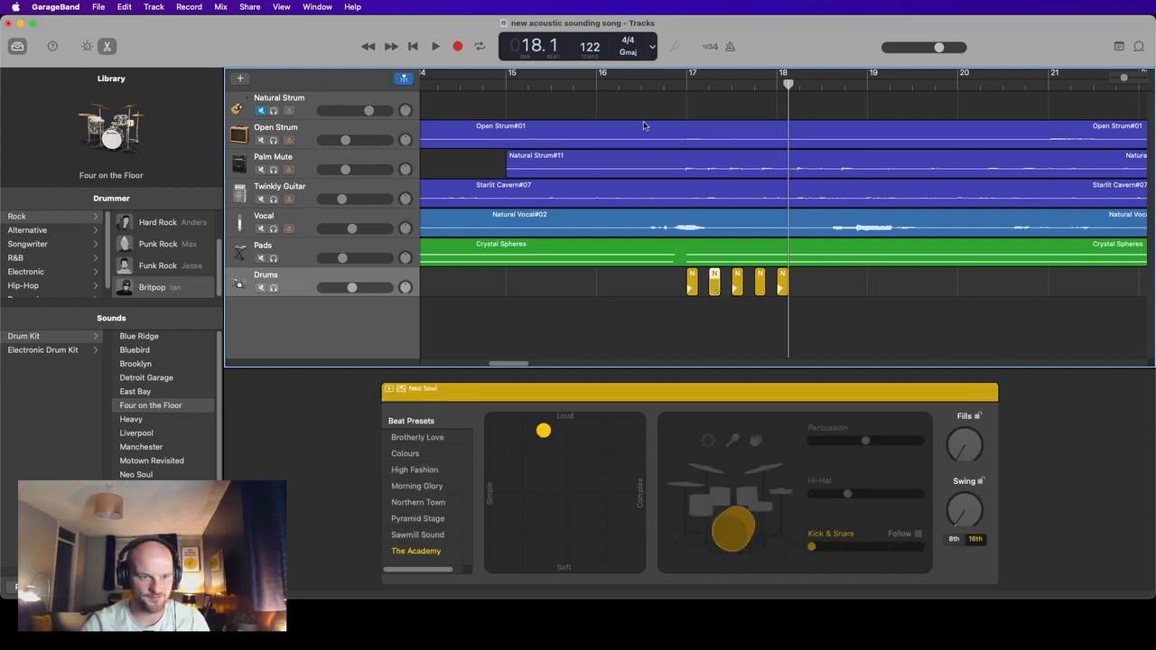
click(643, 87)
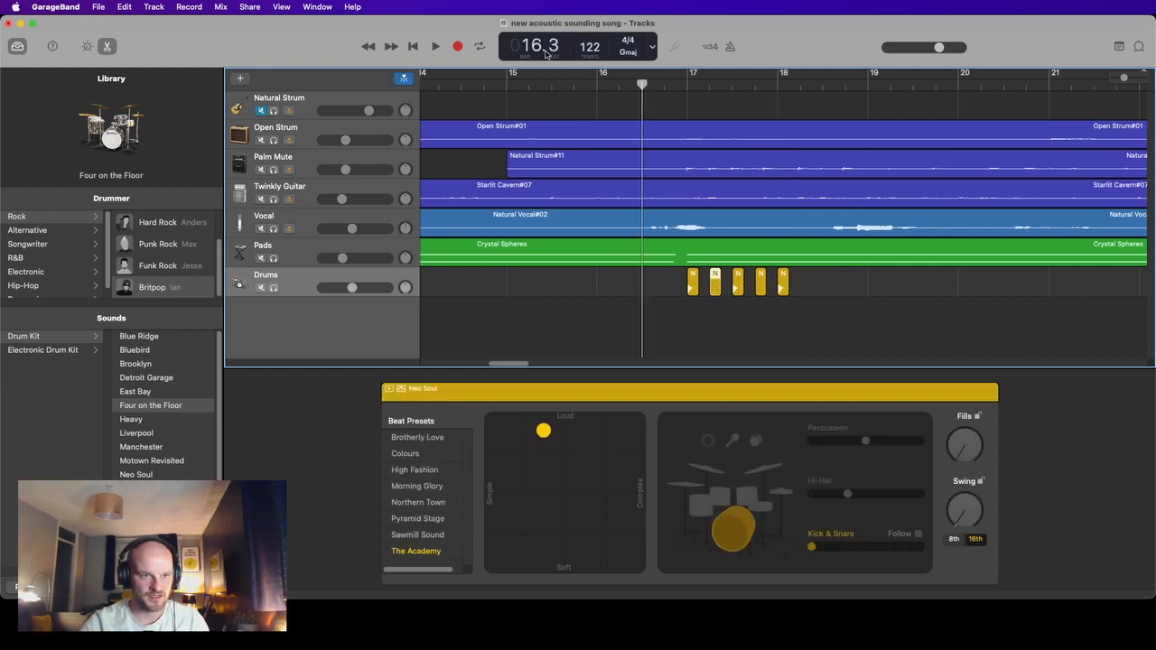
click(436, 46)
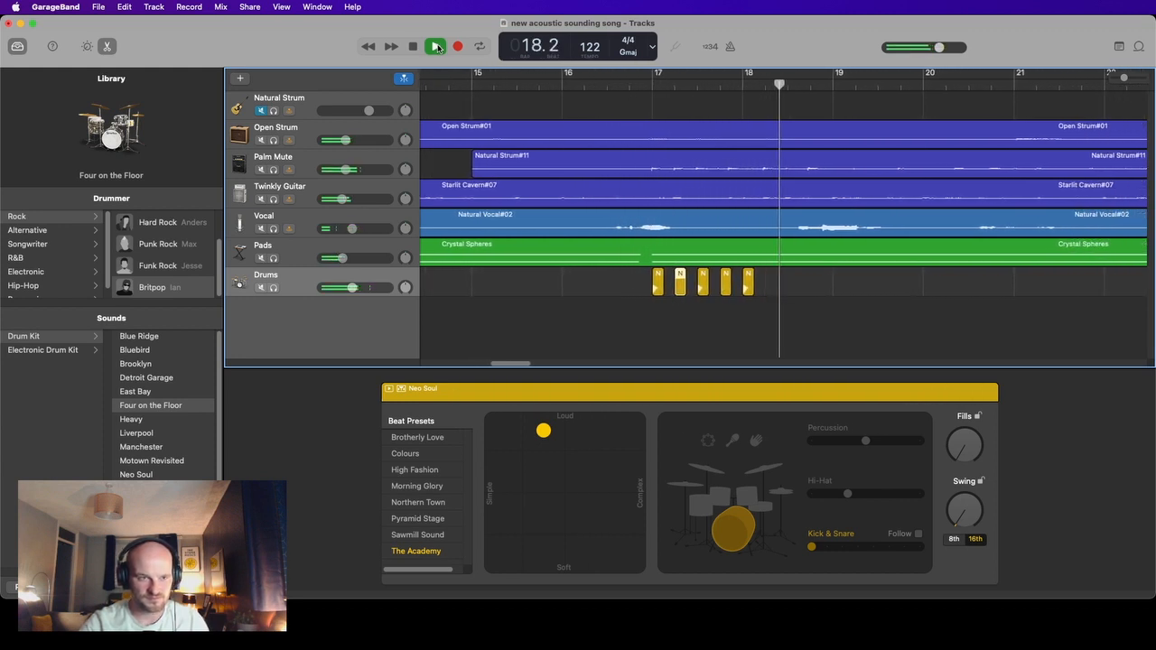
click(414, 47)
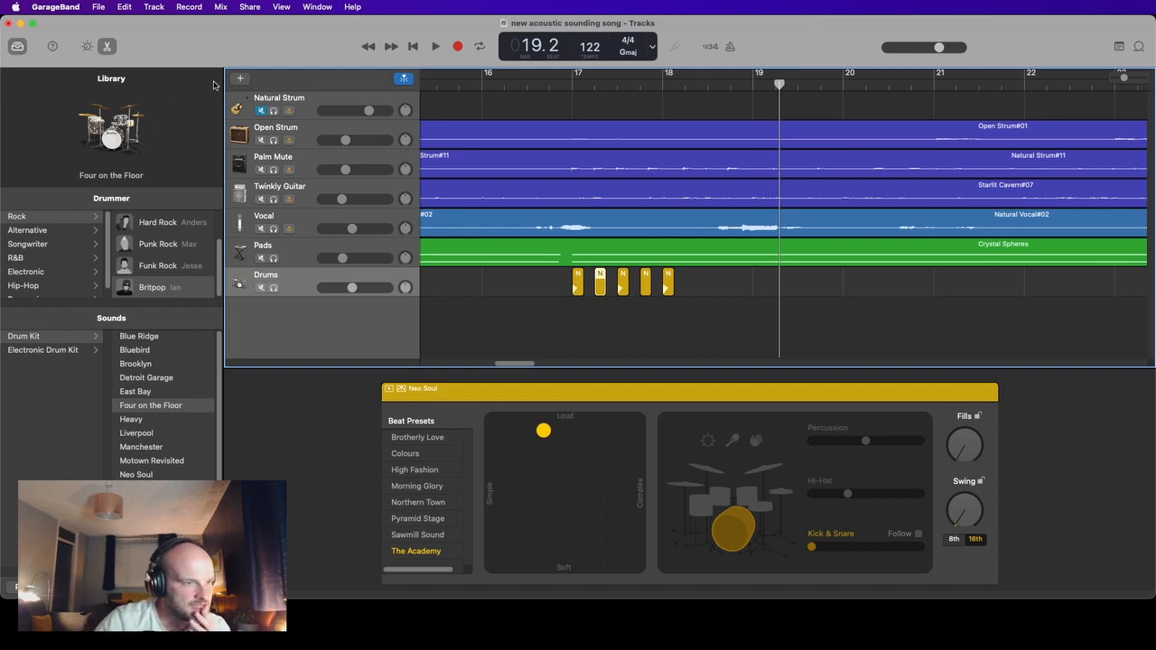
- Check the available audio input devices and create a new software instrument track
click(240, 78)
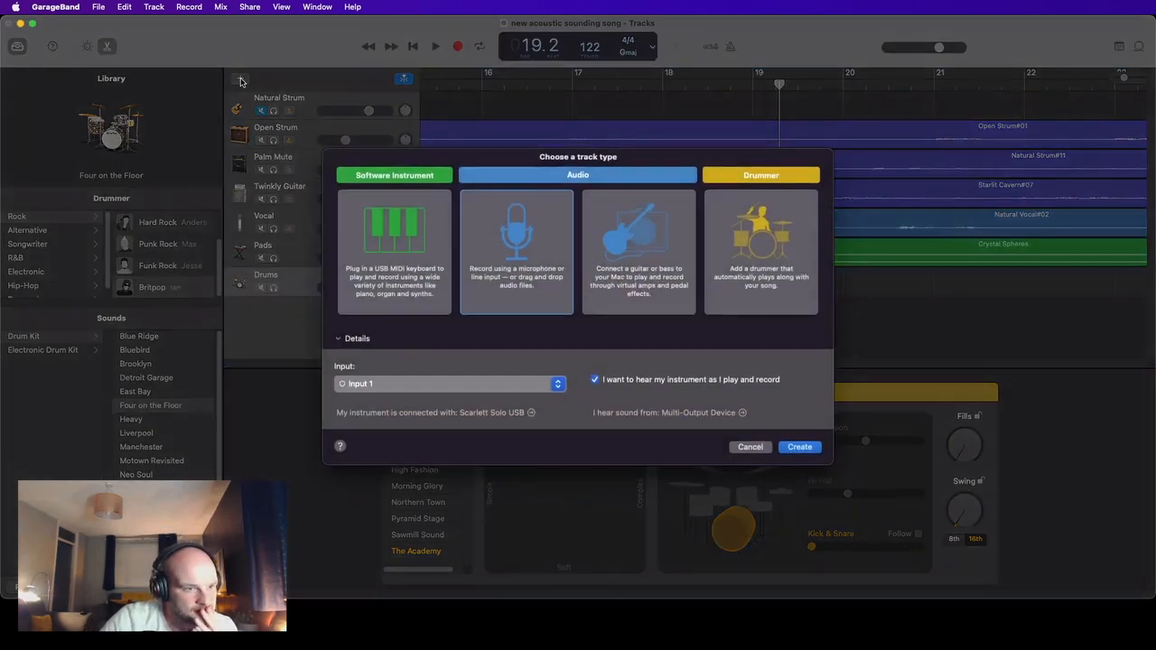
click(408, 272)
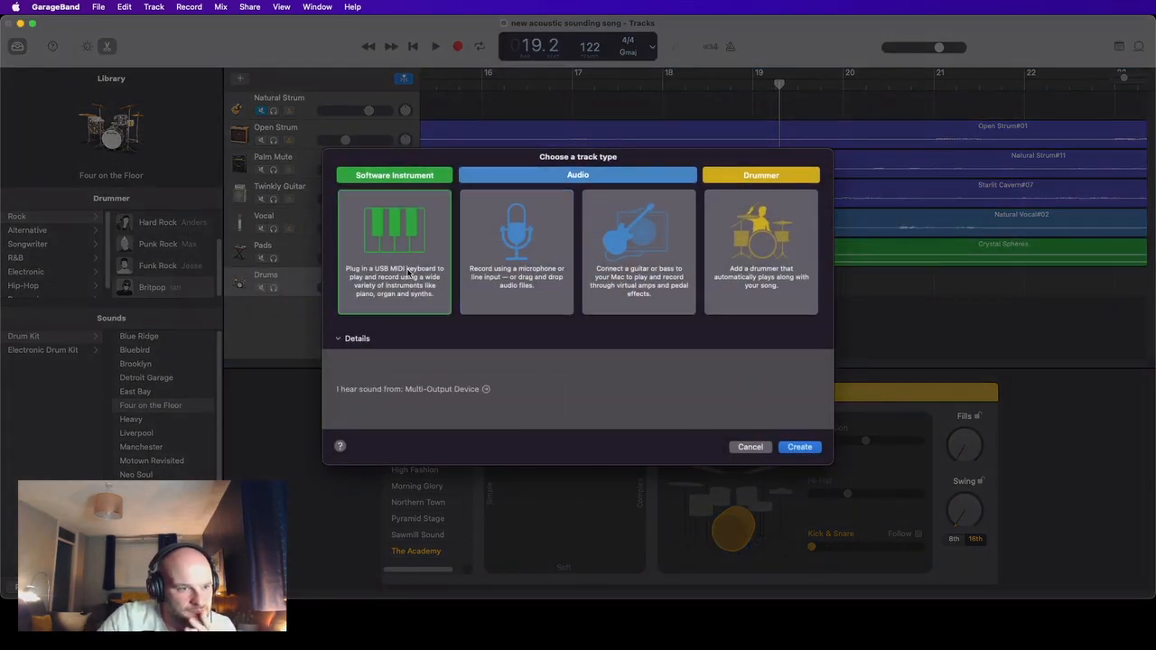
click(484, 390)
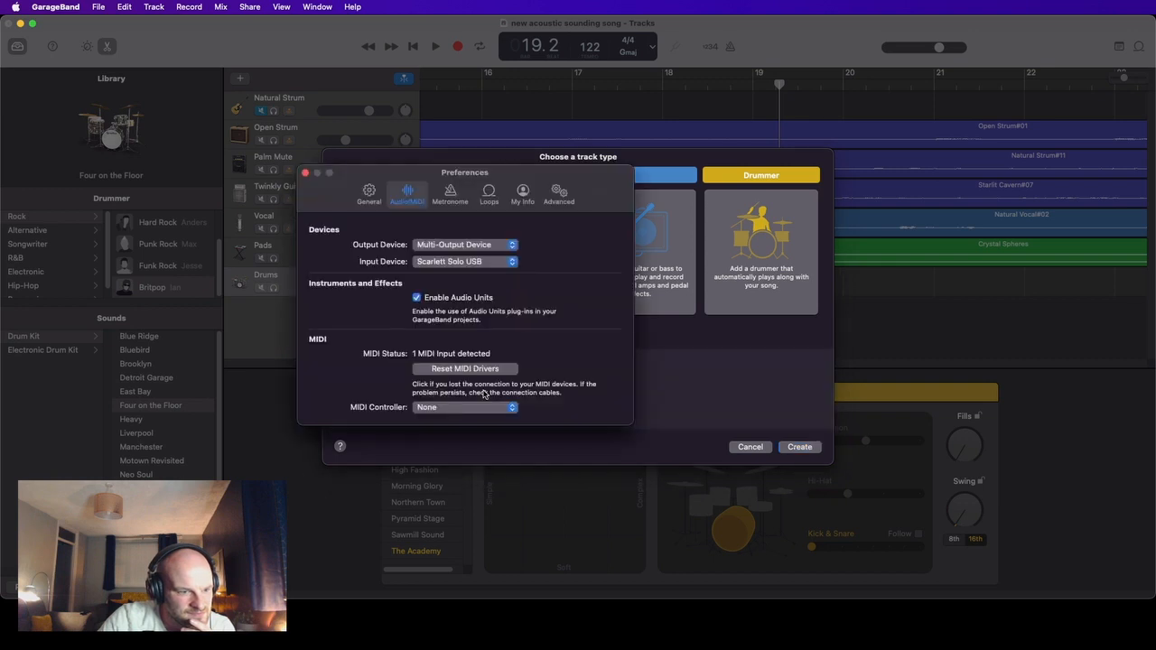
click(513, 265)
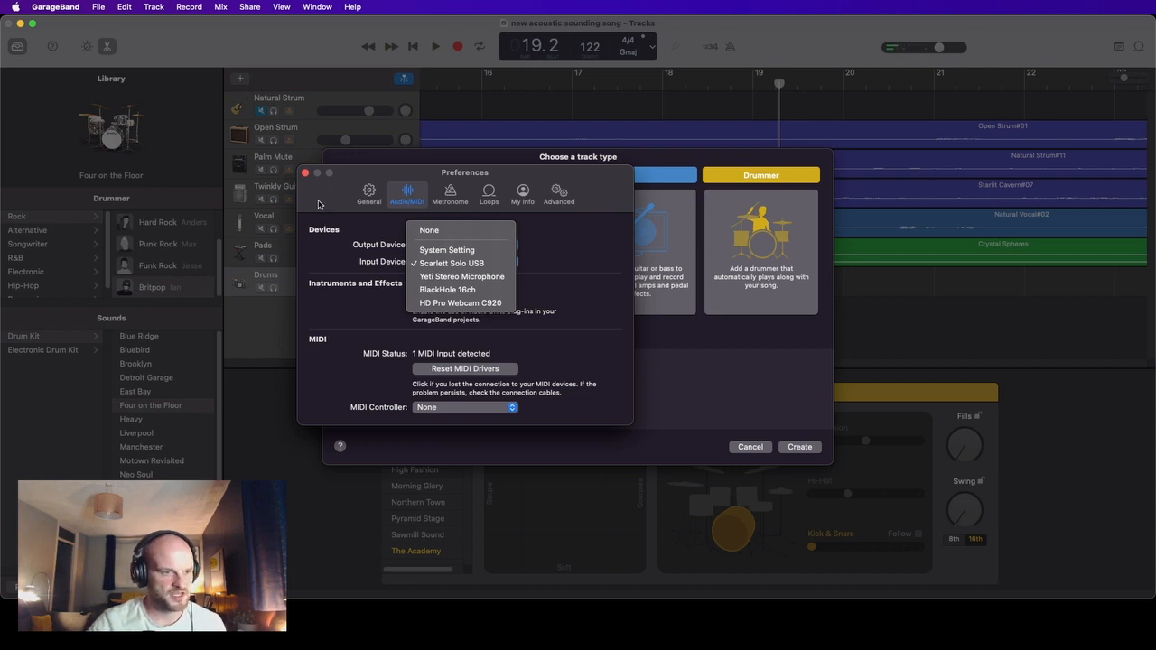
click(305, 173)
click(305, 173)
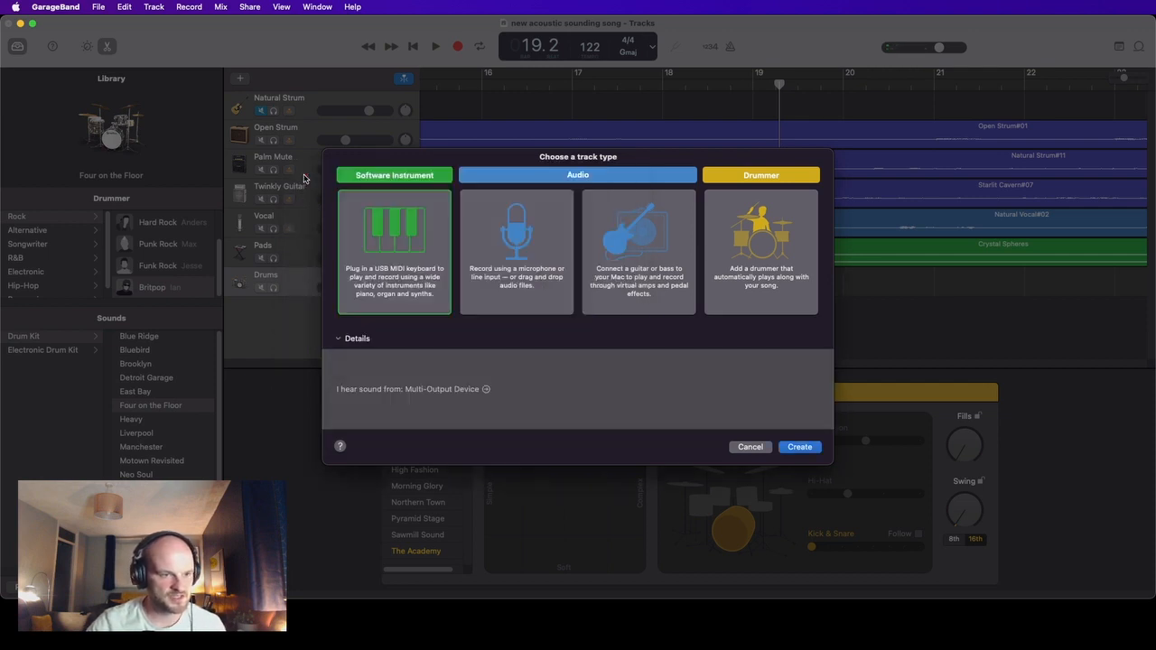
click(801, 447)
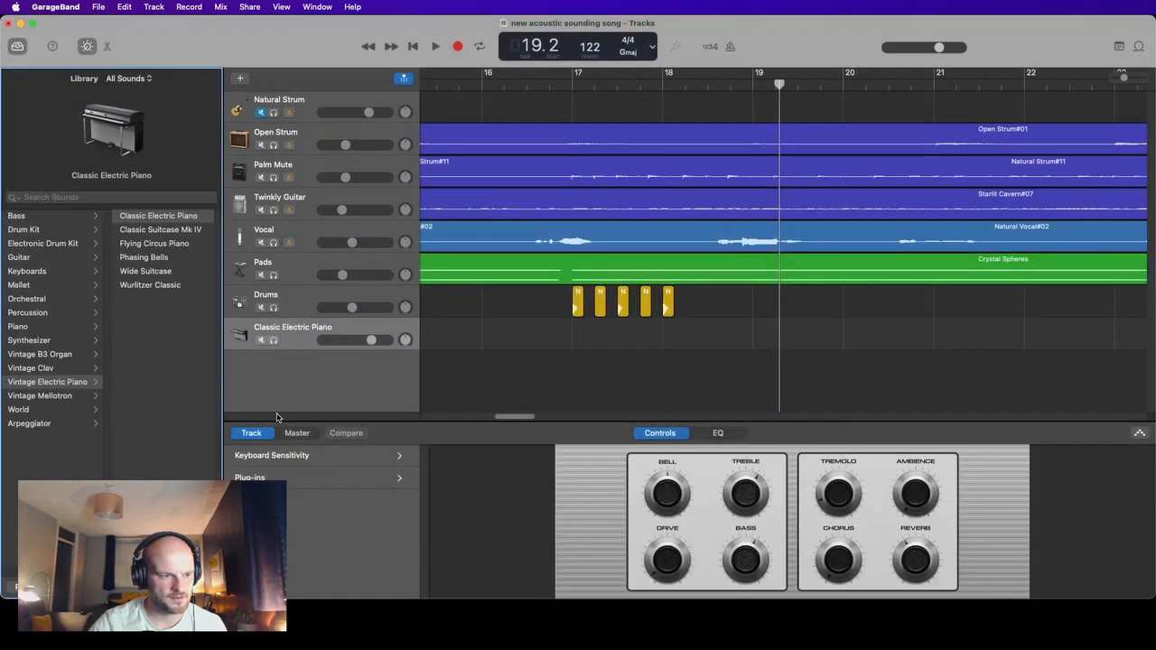
- Assign the Blue Ridge drum kit to the new software instrument track and lower its volume slightly
click(26, 232)
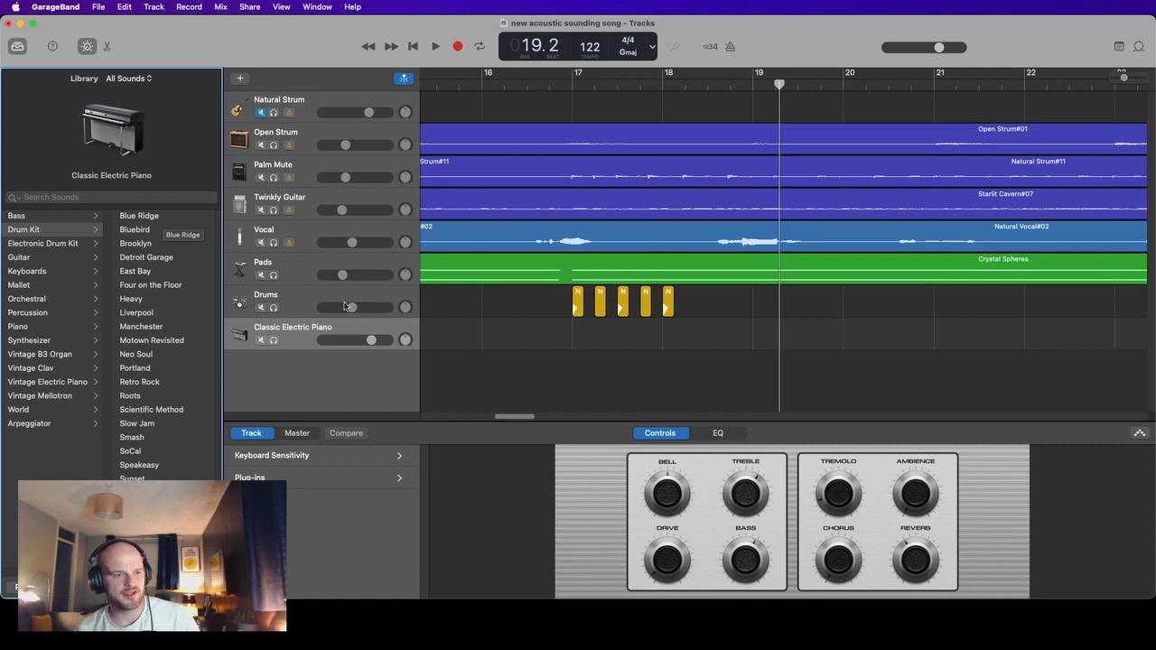
click(158, 219)
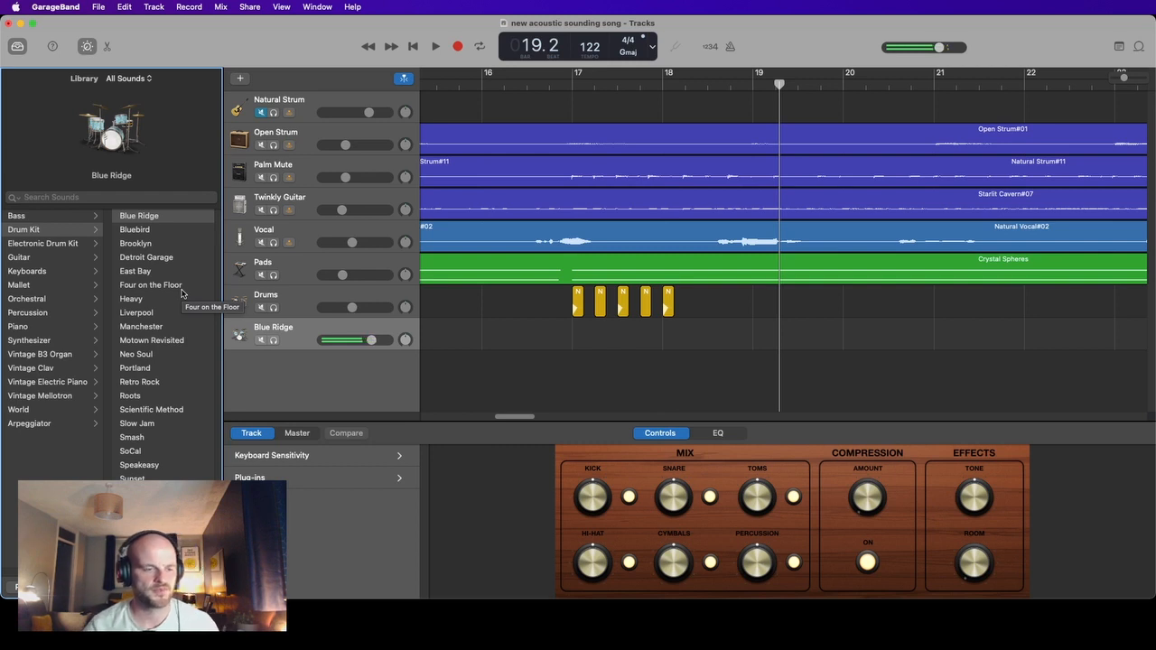
drag(370, 343, 365, 342)
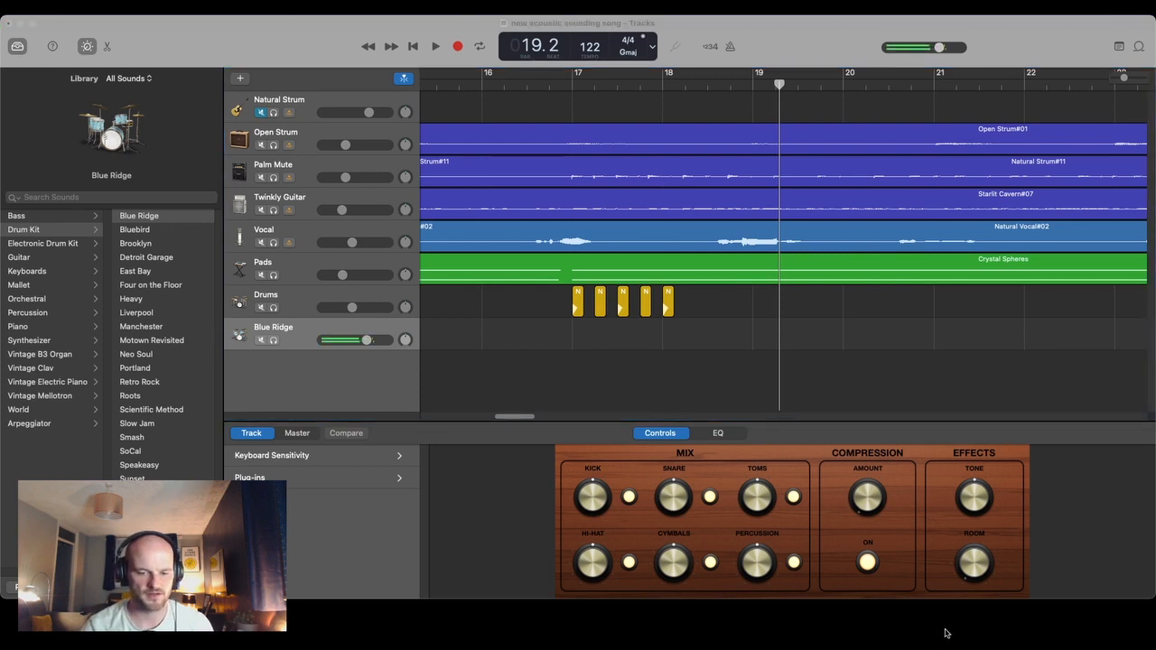
- Delete all the single-hit kick regions in bars 17 and 18 of the Drums track
click(450, 375)
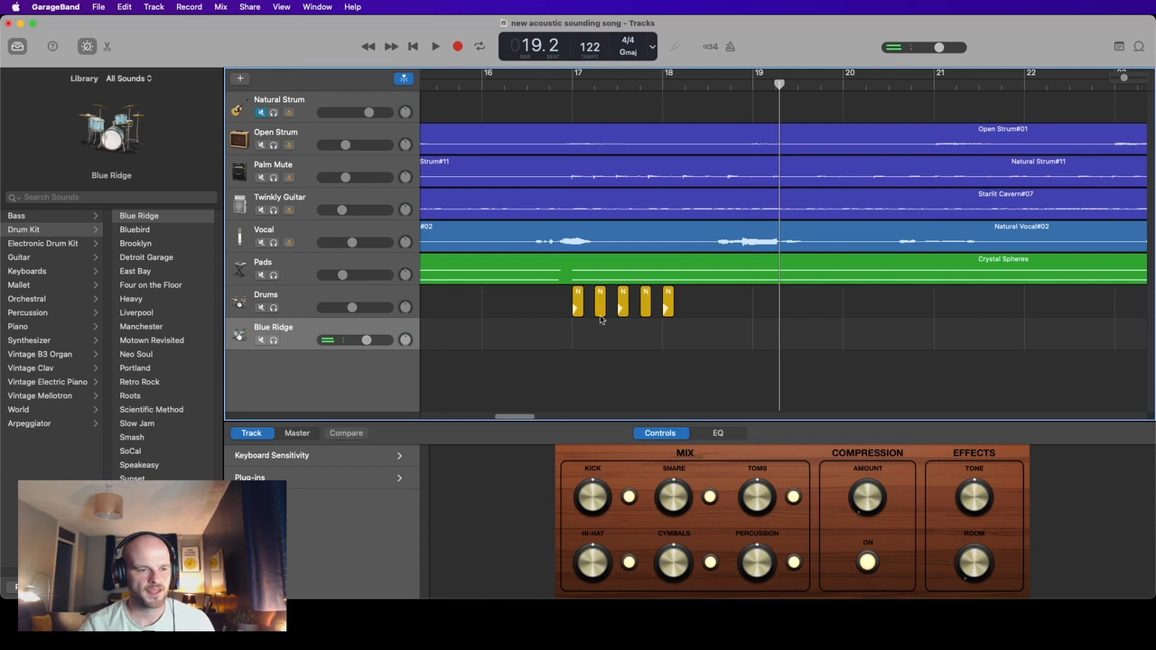
click(702, 311)
key(Delete)
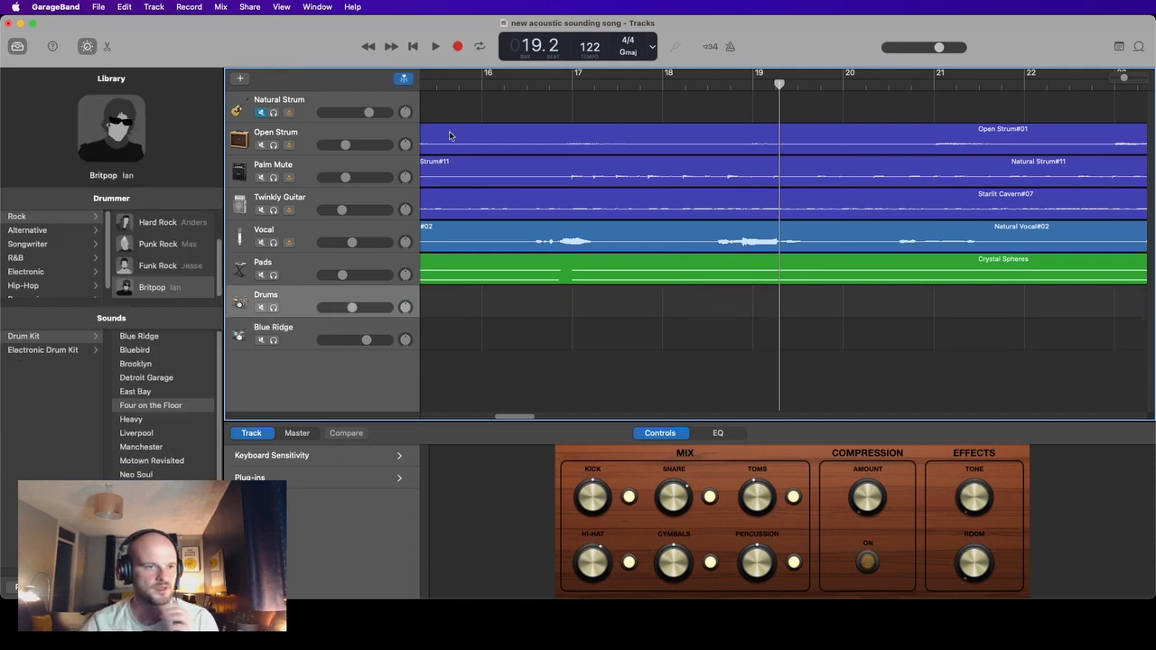
- Record a steady kick part on the Blue Ridge track, running from the song's start through bar 25 with the metronome on
click(413, 46)
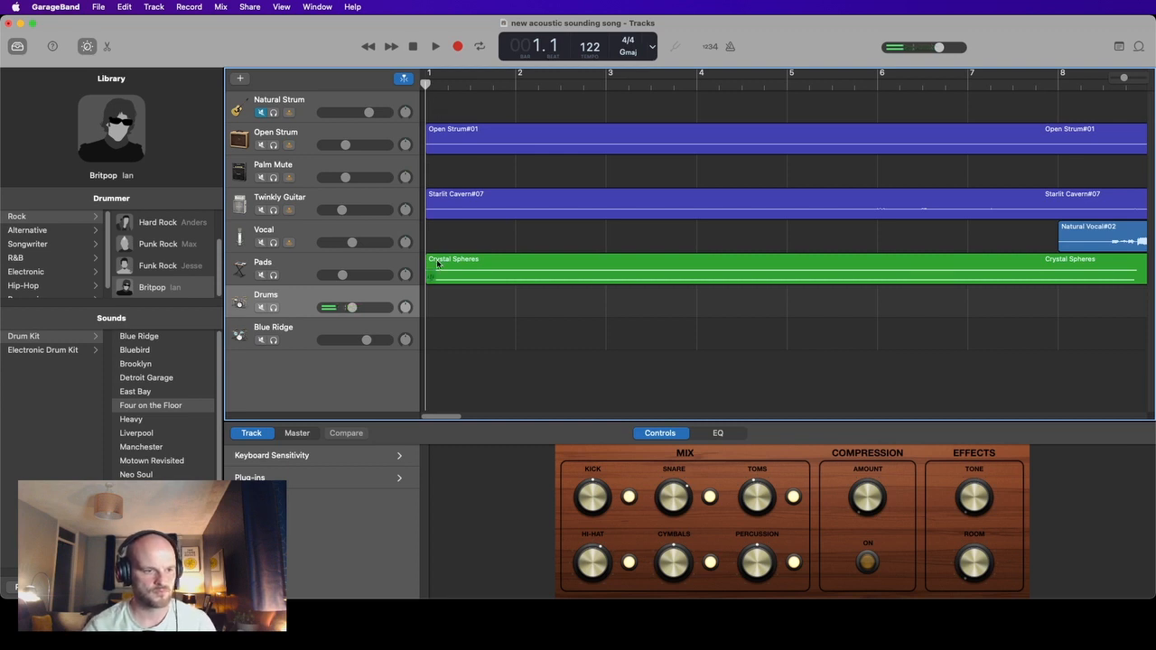
click(392, 332)
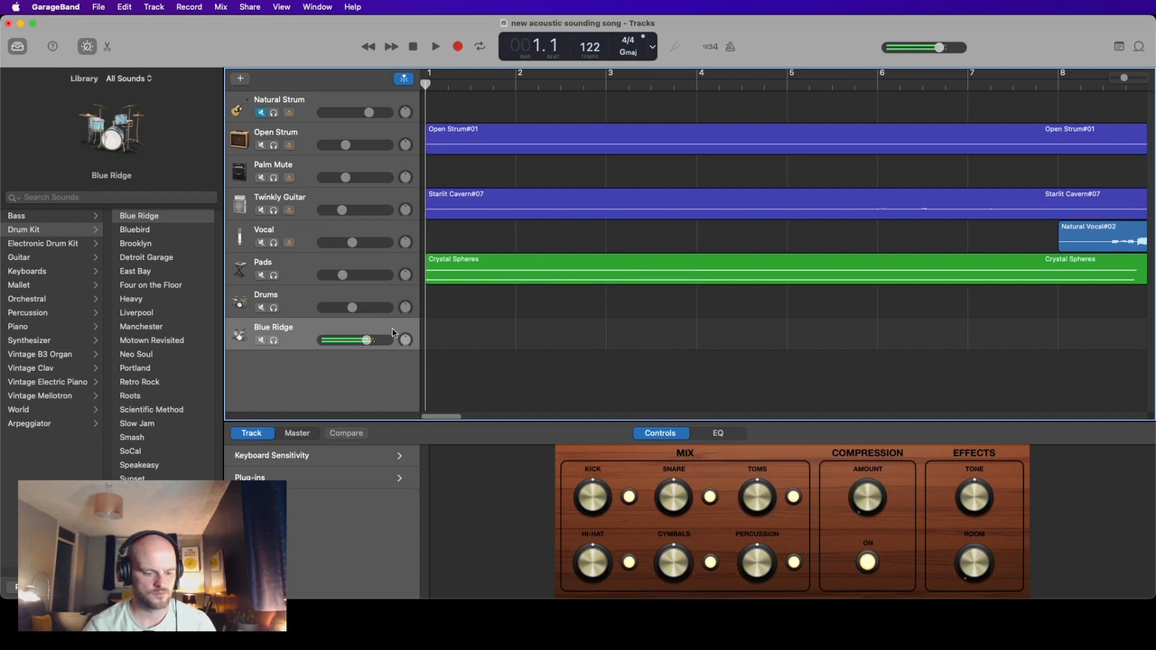
click(457, 47)
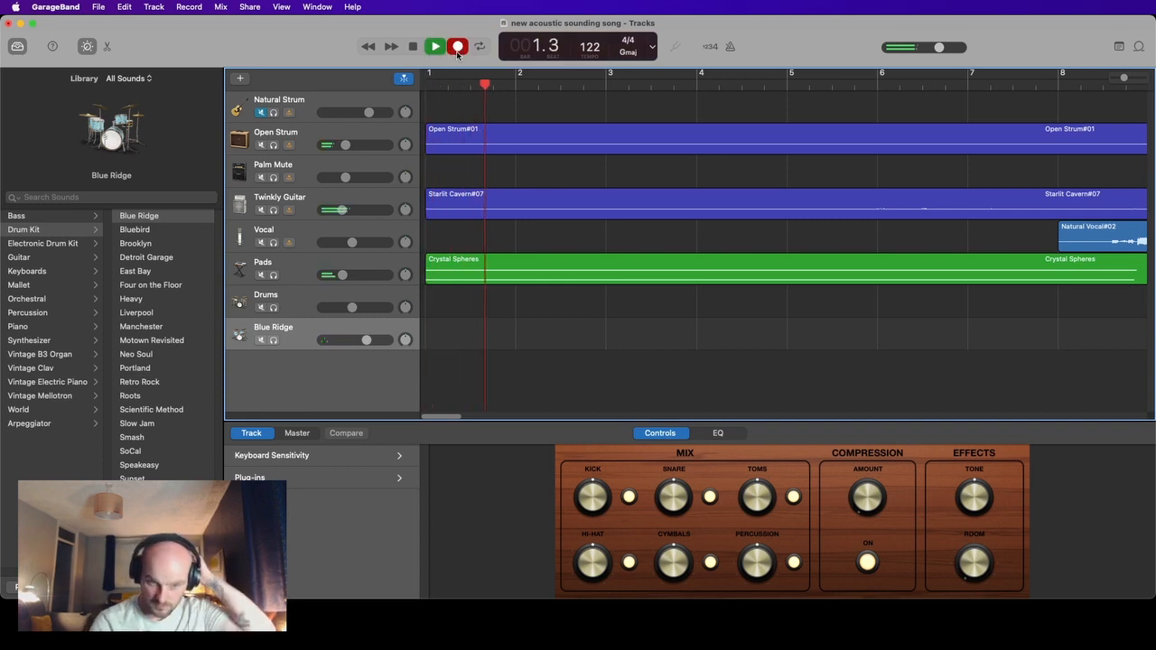
click(710, 47)
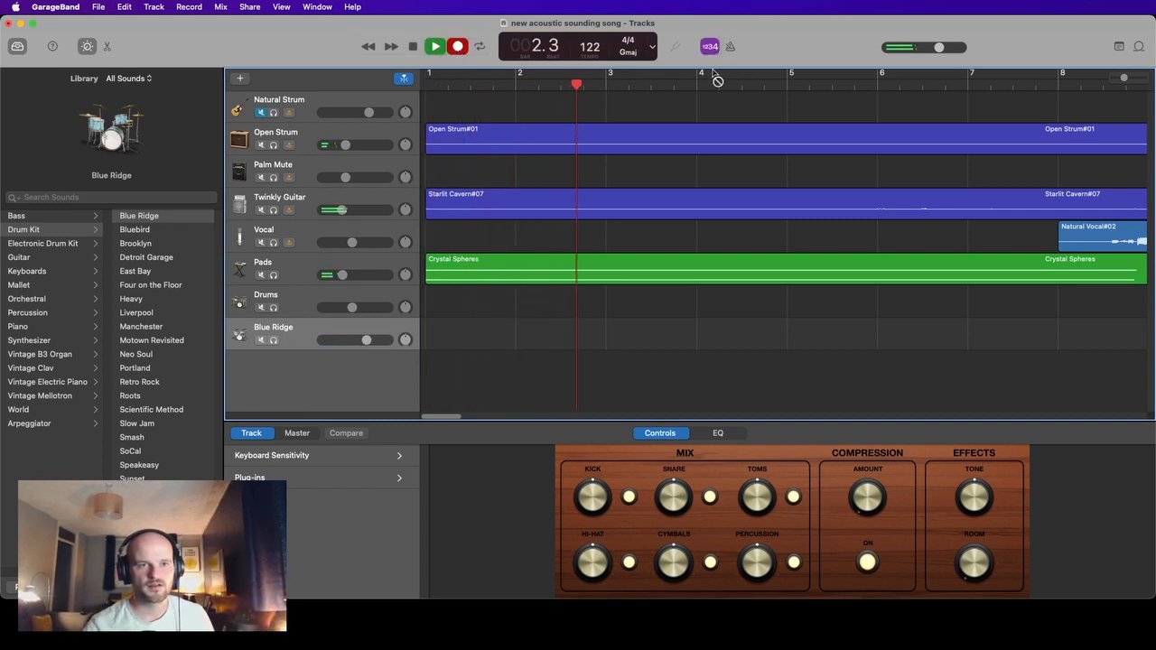
click(709, 47)
click(729, 46)
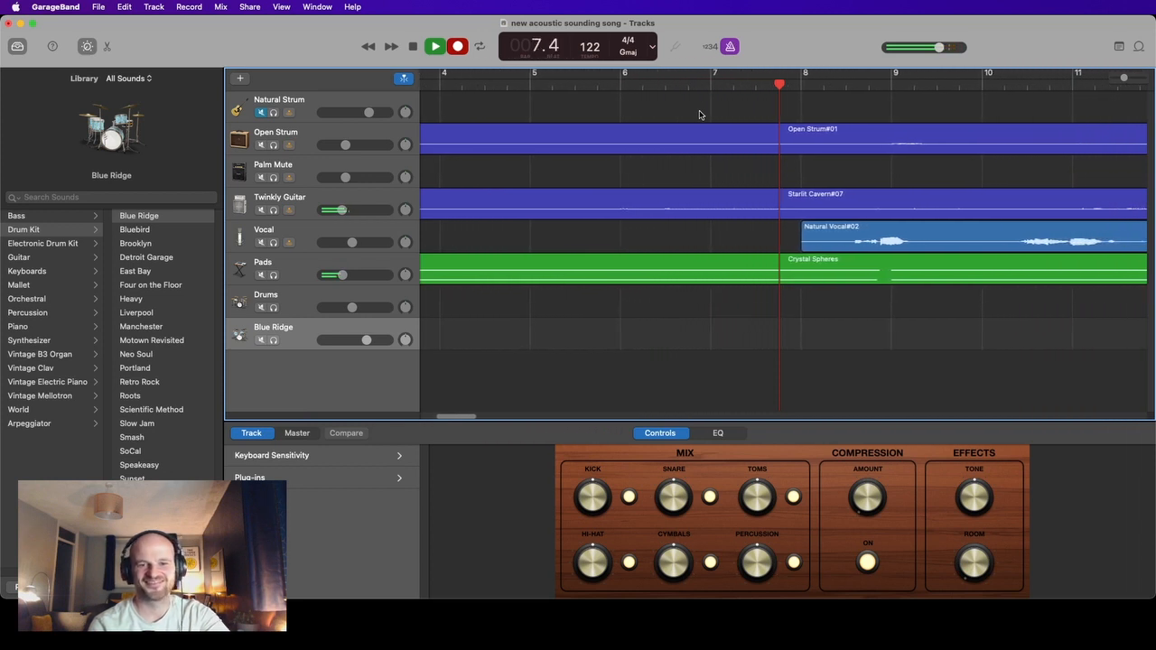
key(r)
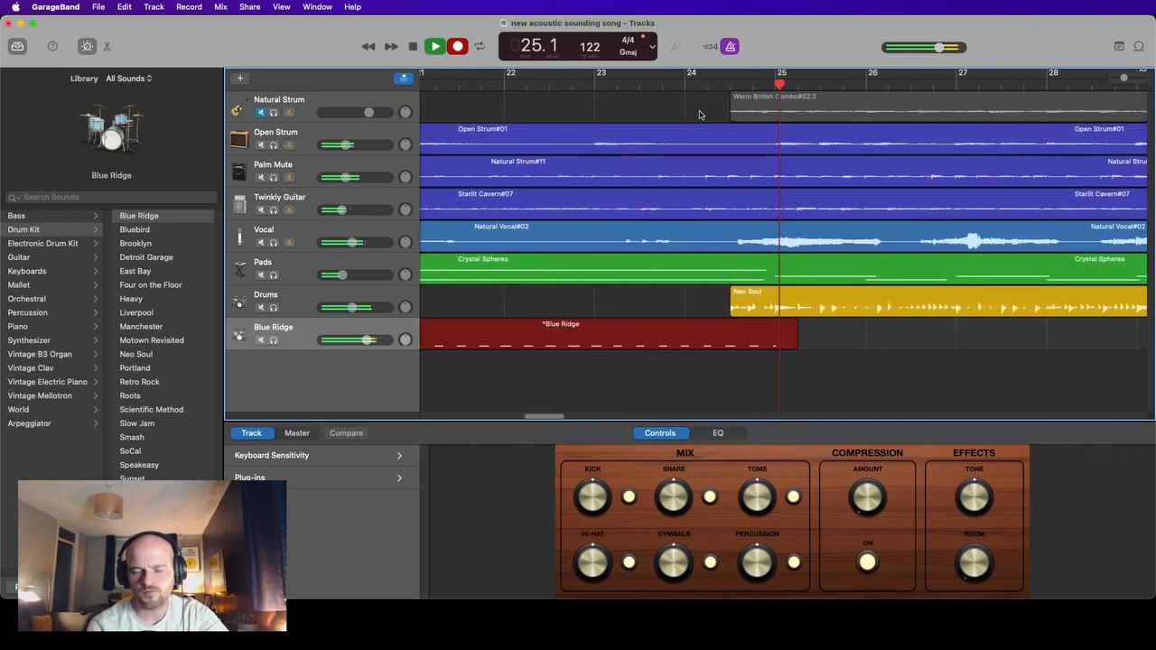
click(415, 48)
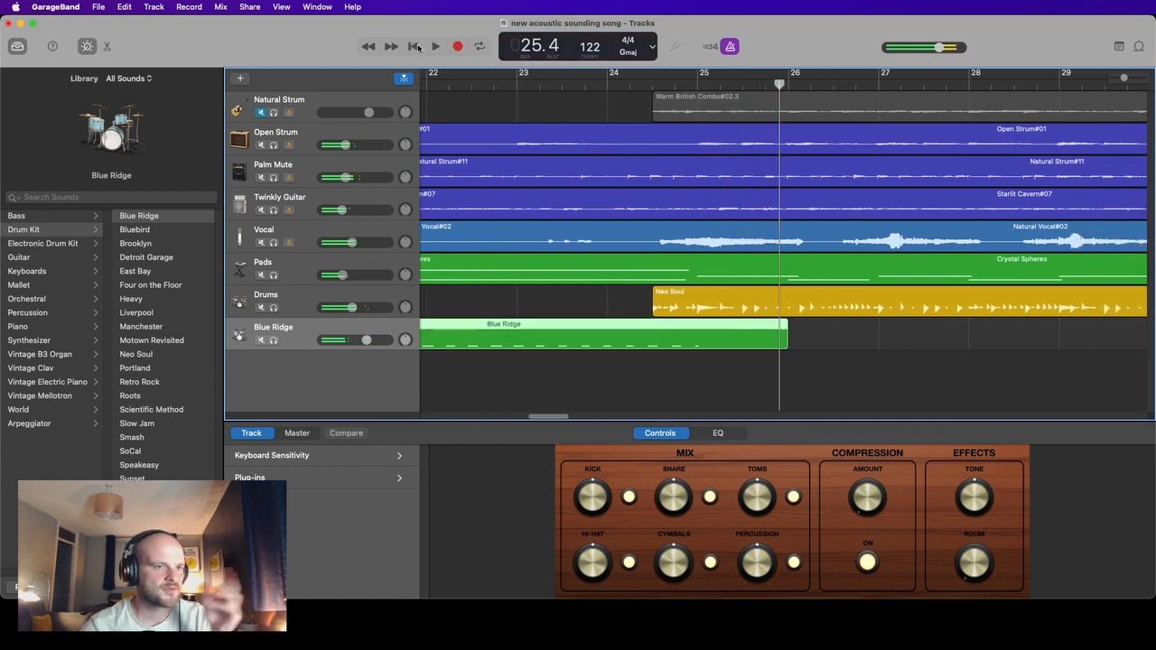
- Quantise the recorded Blue Ridge region to 1/4 notes
right_click(635, 344)
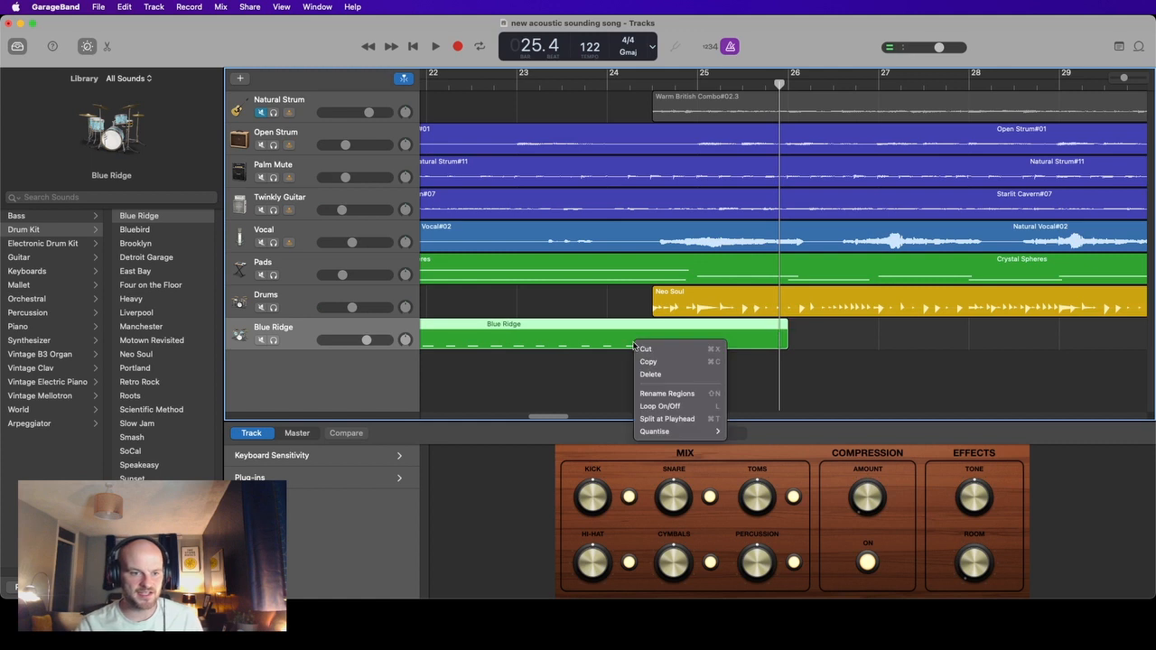
mouse_move(704, 433)
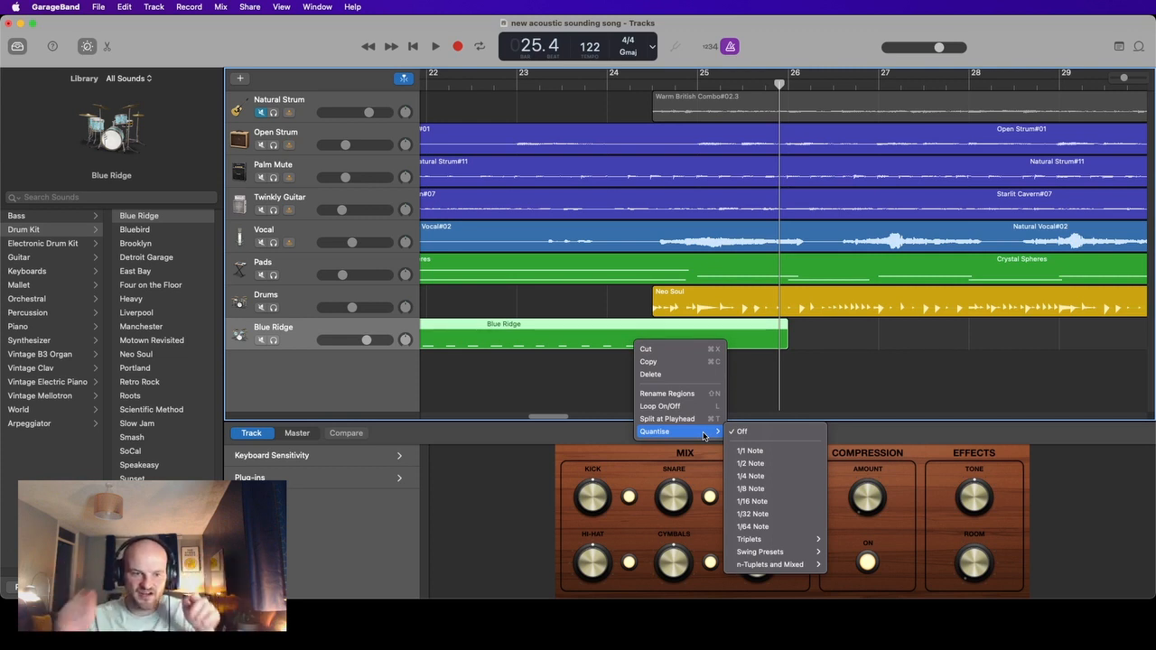
click(758, 476)
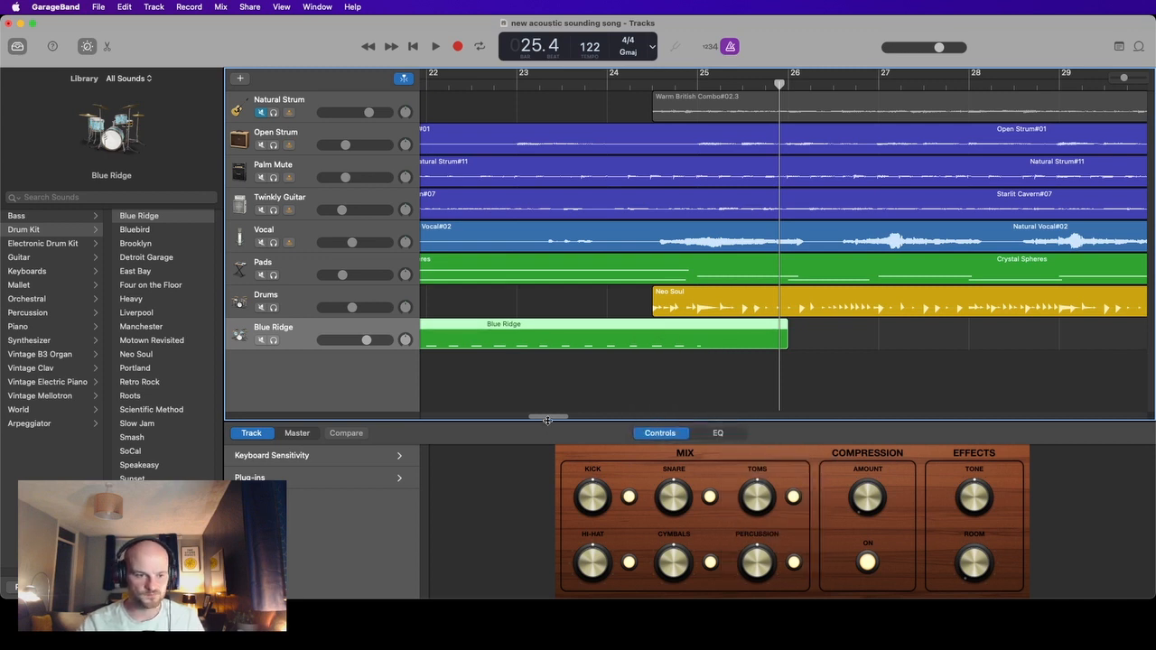
- Trim the start of the Blue Ridge region to bar 13
drag(547, 419, 477, 424)
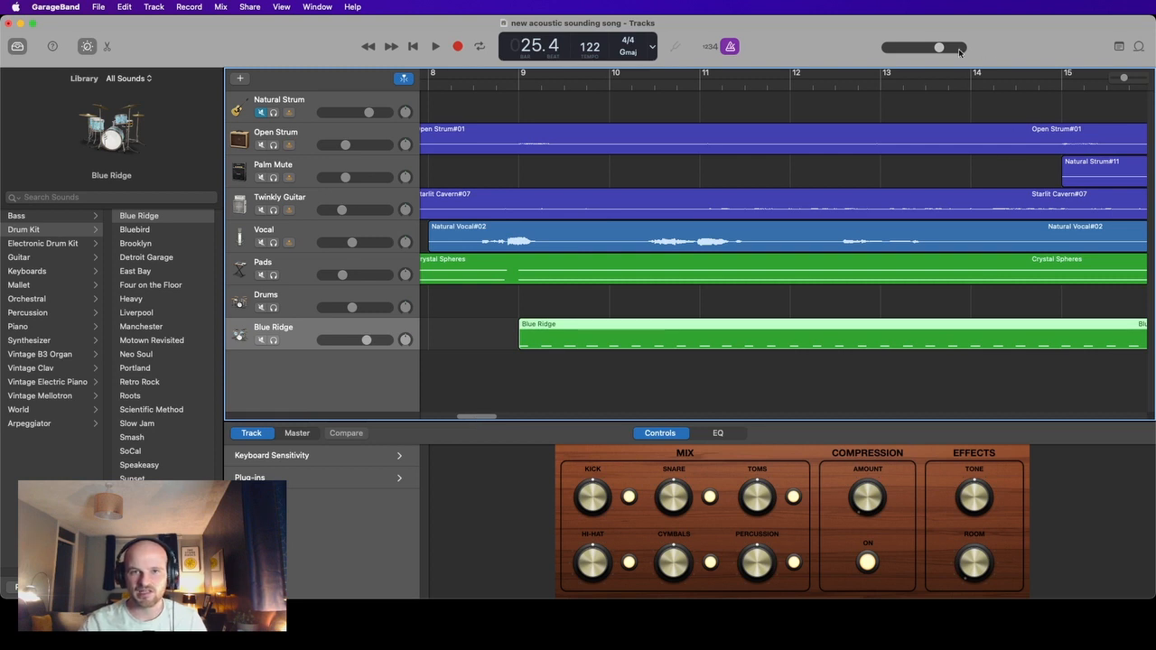
drag(938, 48, 971, 55)
click(1123, 78)
drag(1124, 78, 1121, 79)
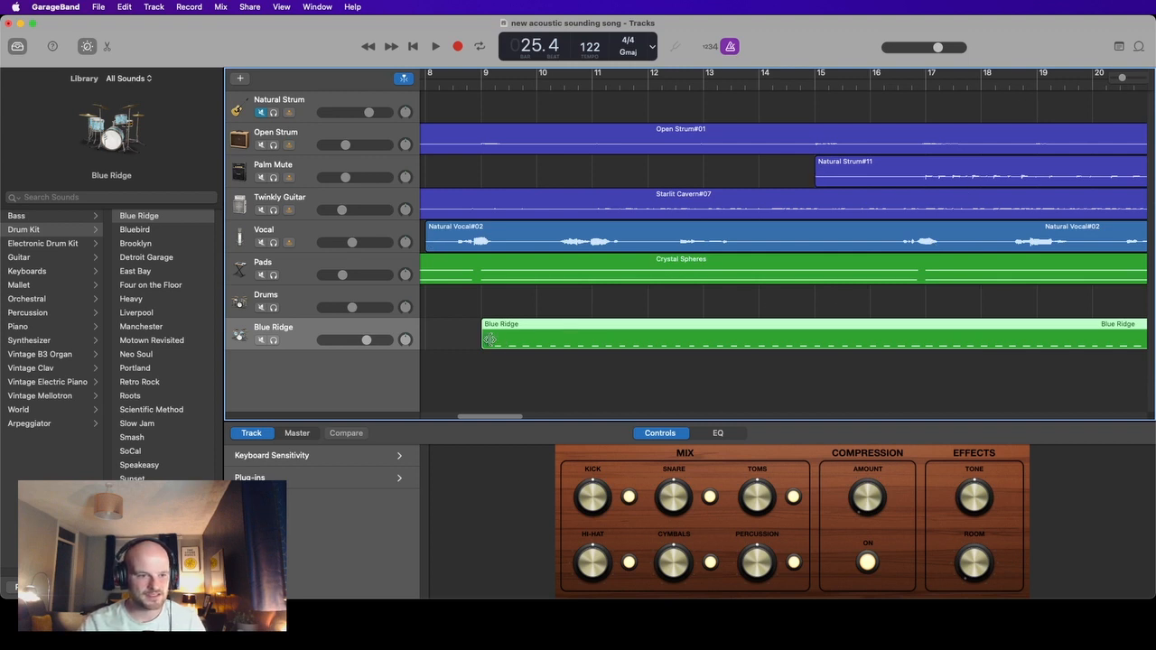
drag(486, 336, 706, 340)
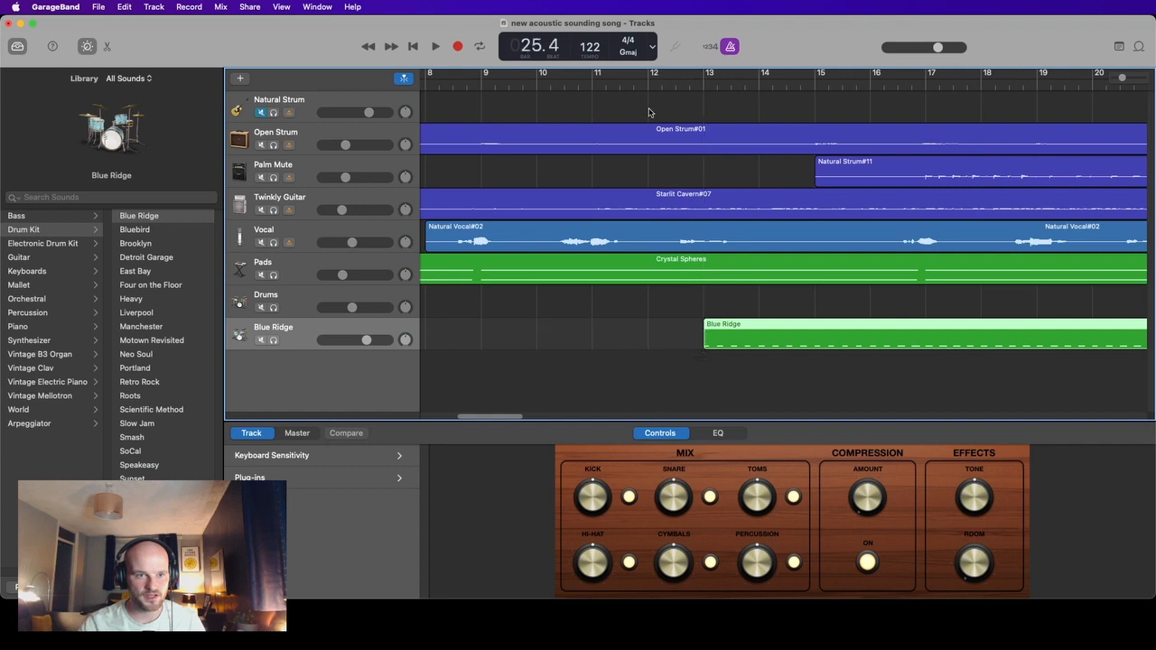
- Play the song from bar 12 to check where the kick part comes in
click(648, 81)
click(437, 46)
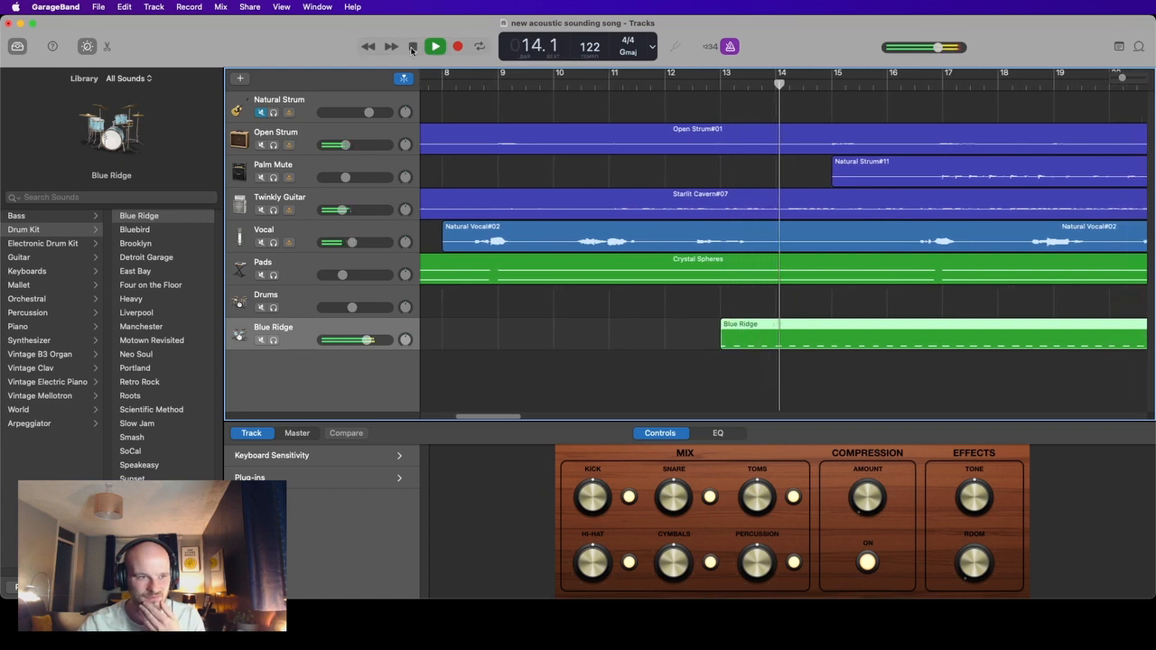
key(space)
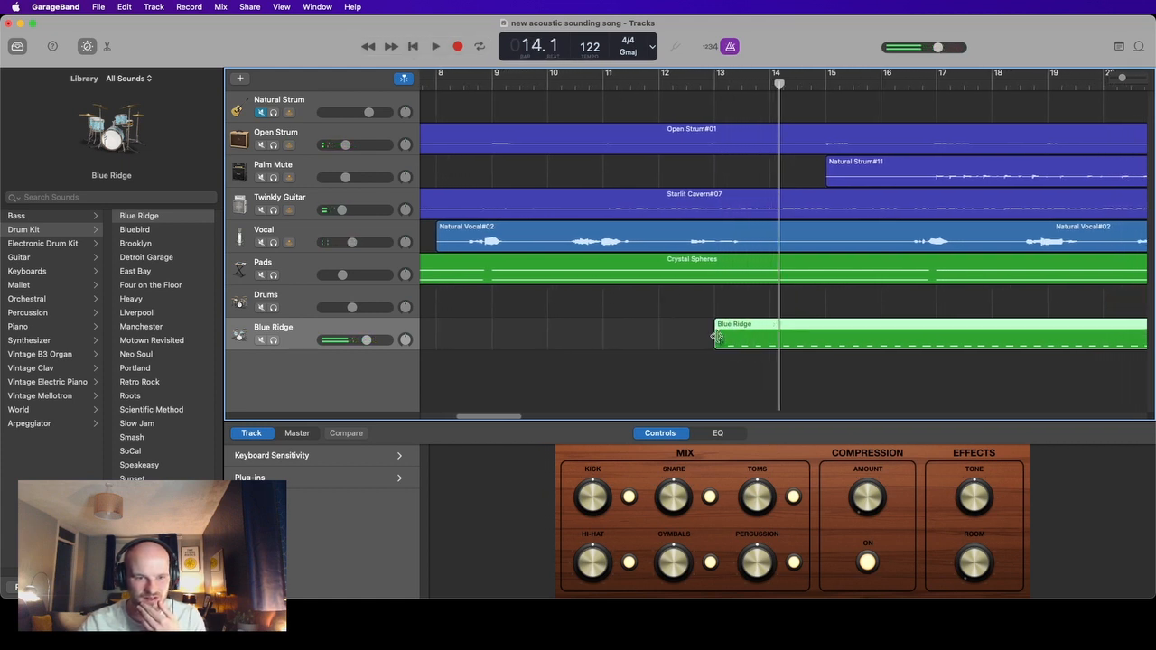
- Trim the start of the Blue Ridge region to bar 15 and play the song from beat 8.4
drag(716, 336, 812, 340)
click(478, 83)
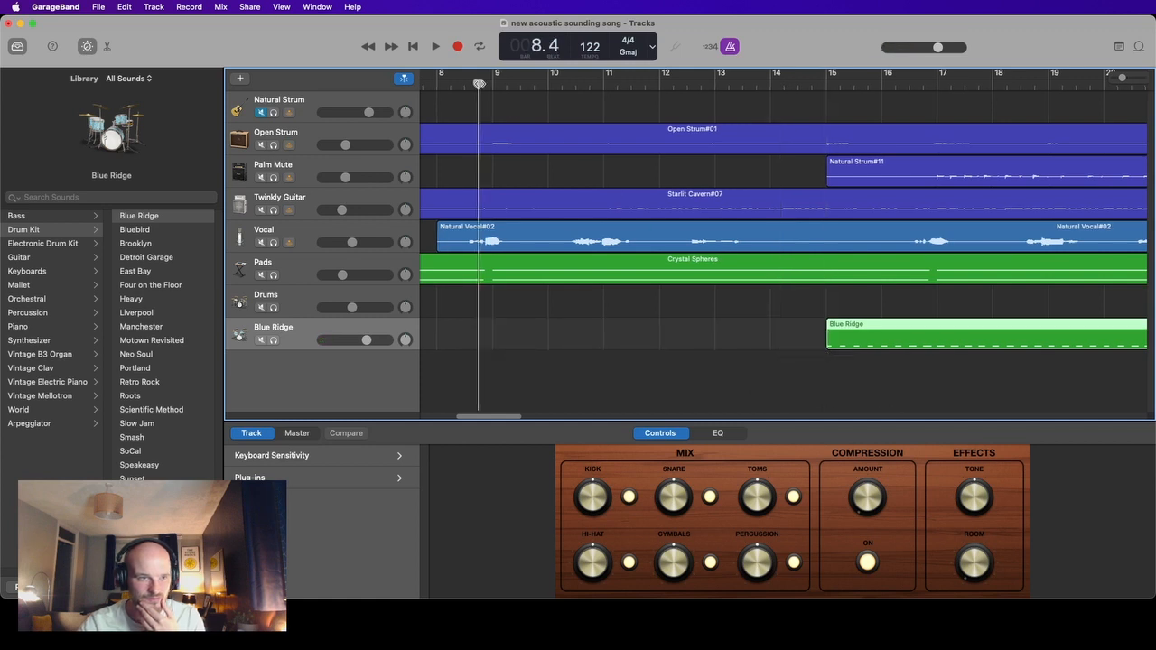
click(439, 47)
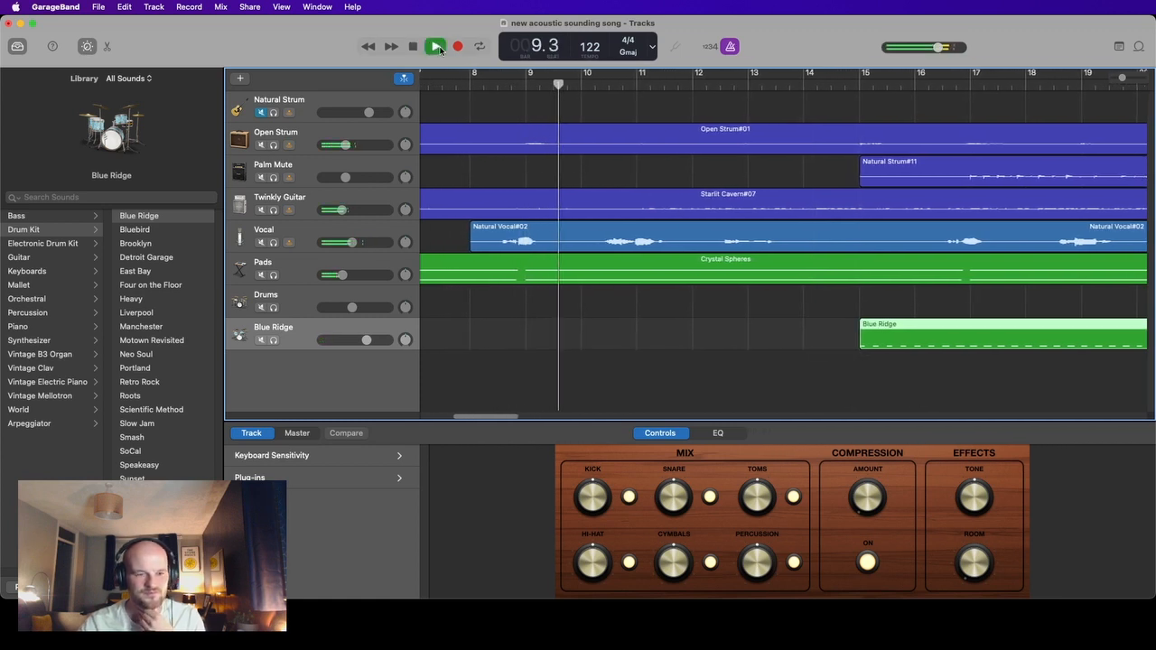
- Turn off the metronome during playback and stop the song after the kick part enters
click(730, 47)
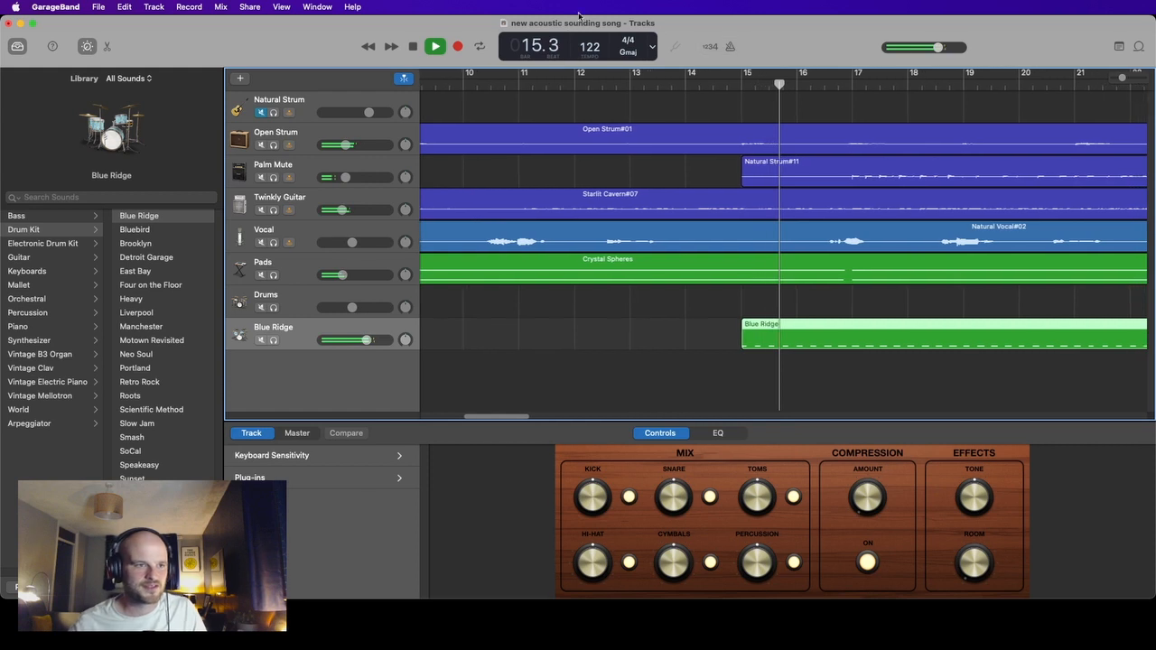
key(space)
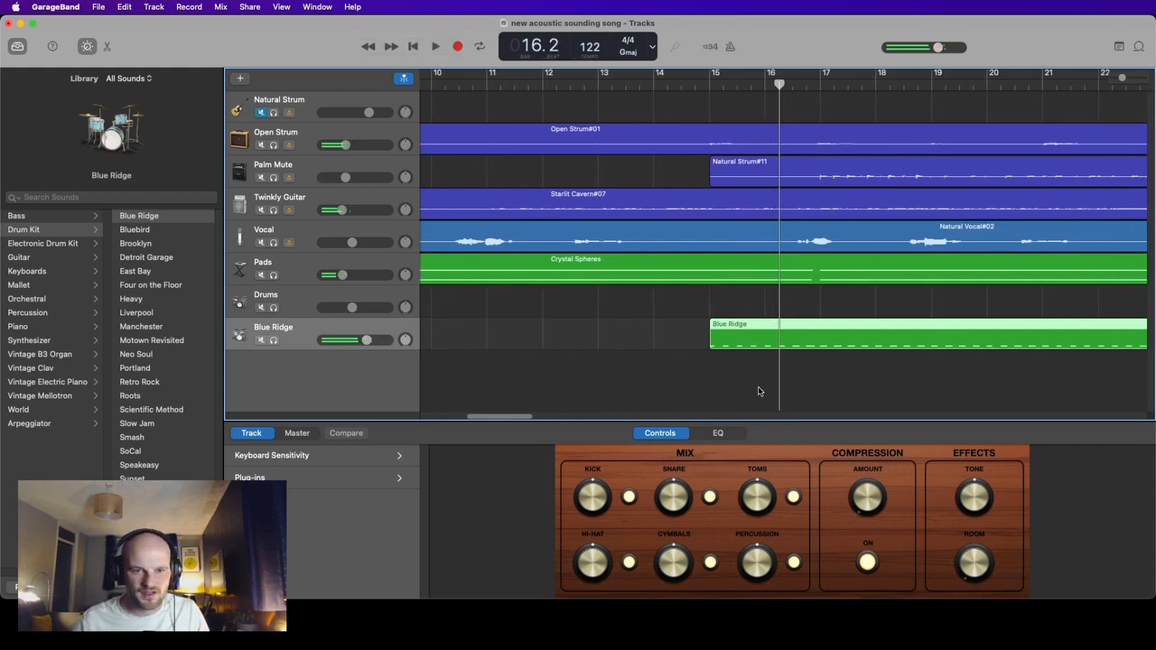
- Trim the start of the Blue Ridge region to bar 17 and play the song from beat 10.4 to check the new entry
drag(713, 338, 821, 336)
click(473, 84)
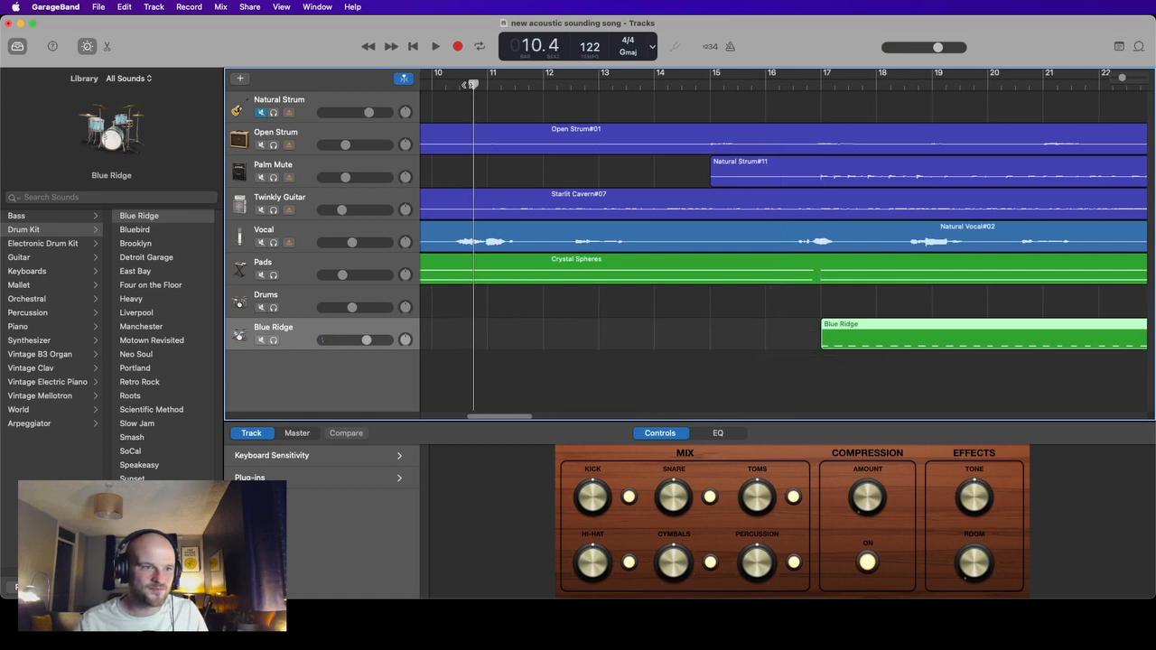
click(436, 46)
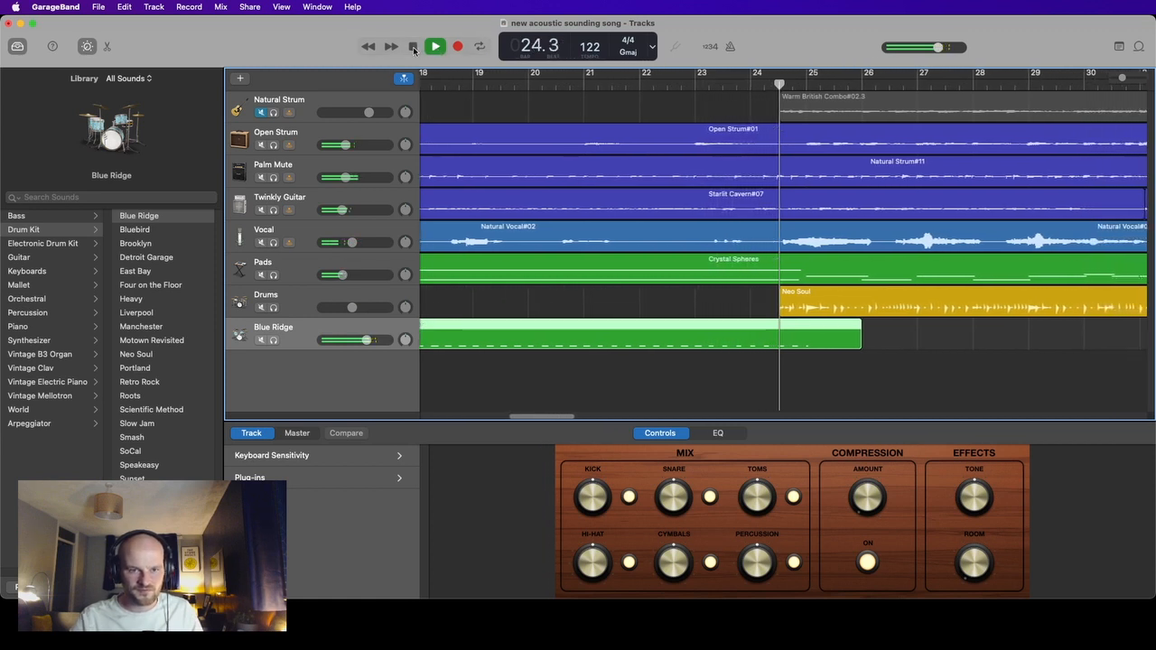
click(413, 51)
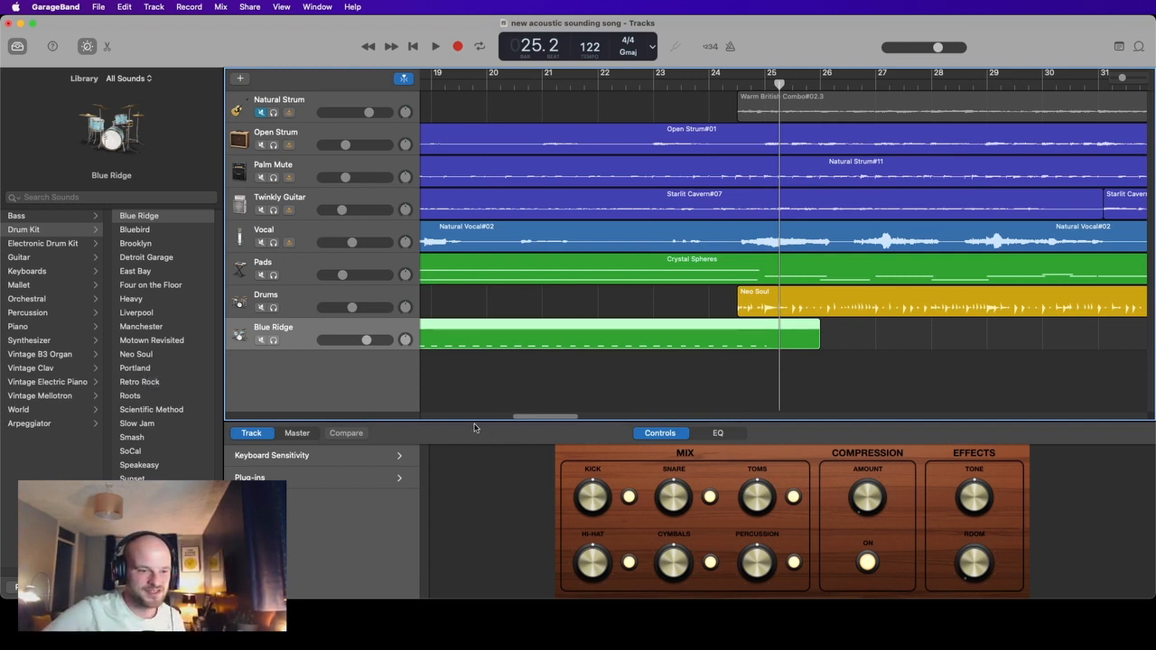
- Record a new guitar take on the Palm Mute track from bar 1 to about bar 24
scroll(521, 422, left, 10)
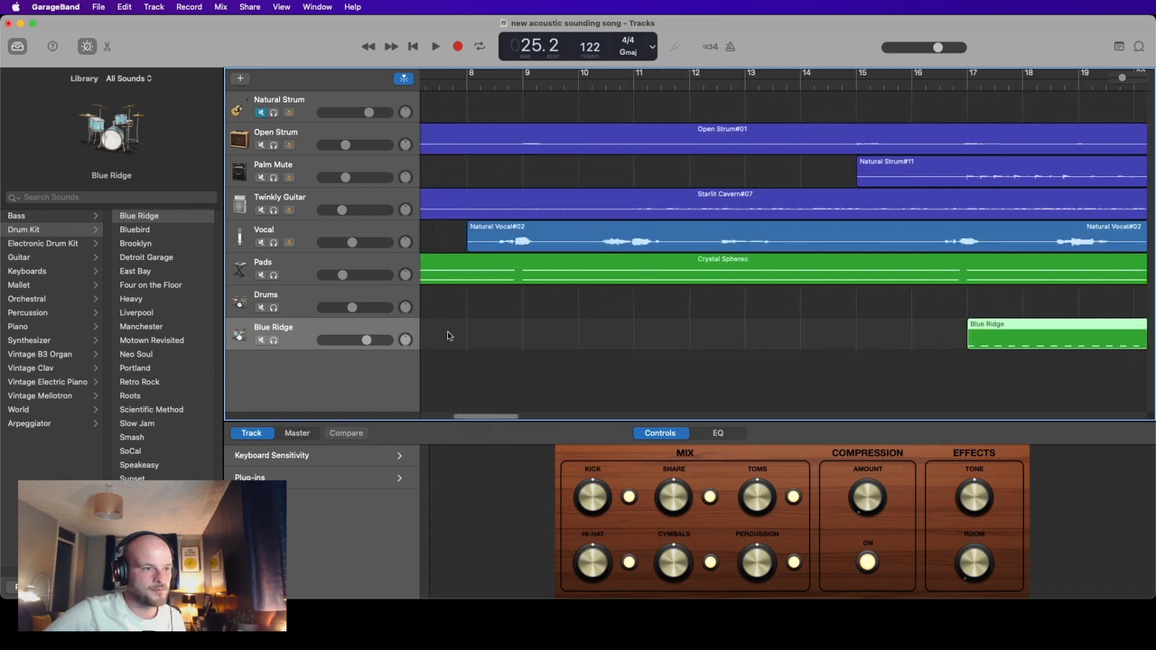
click(316, 168)
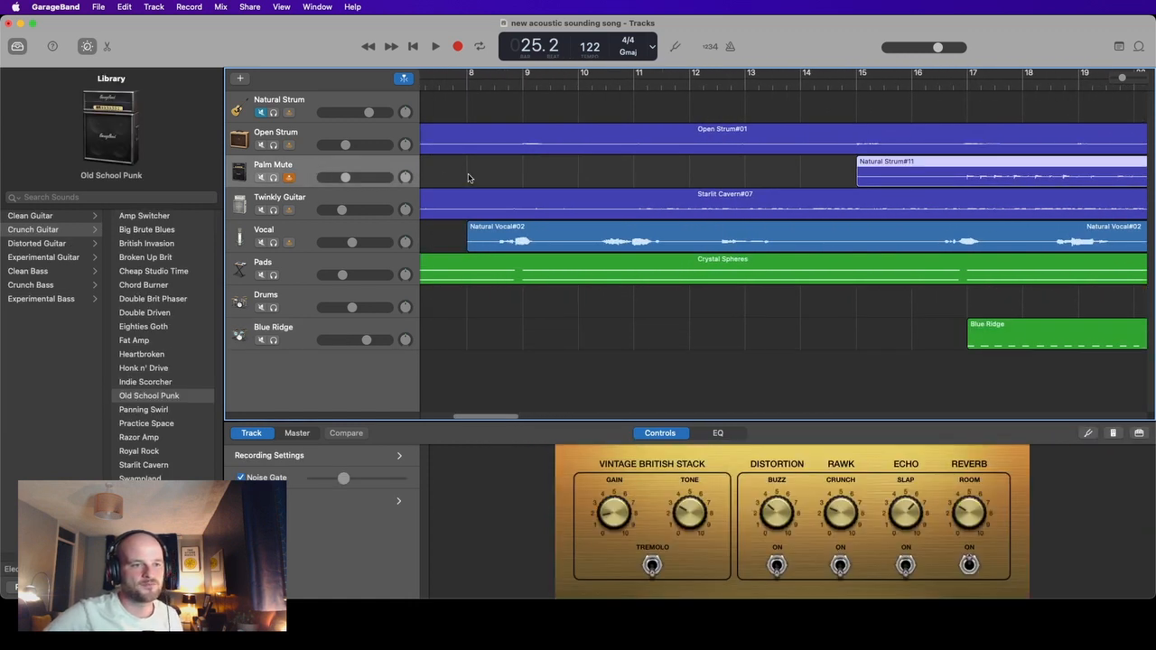
click(411, 48)
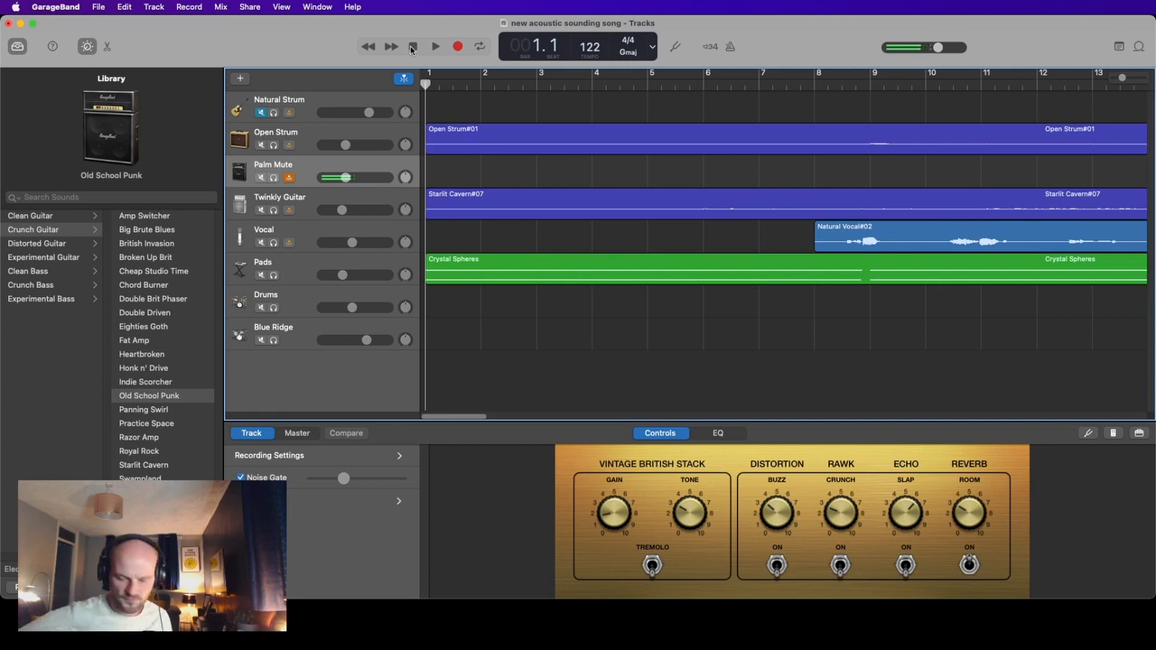
click(460, 52)
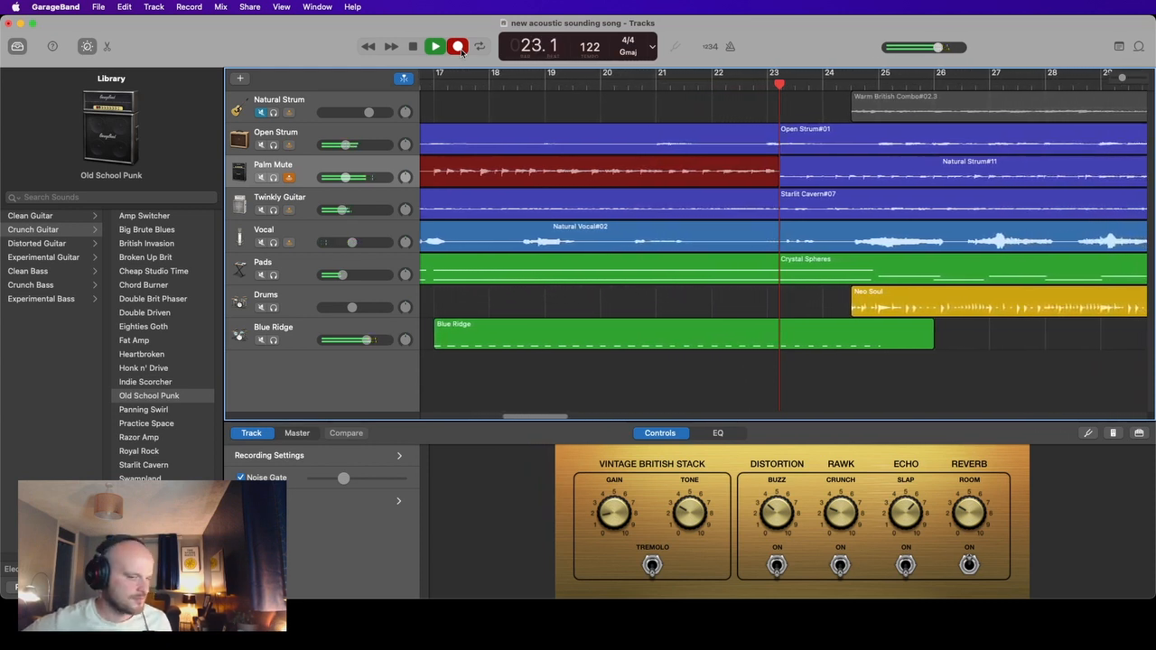
click(437, 47)
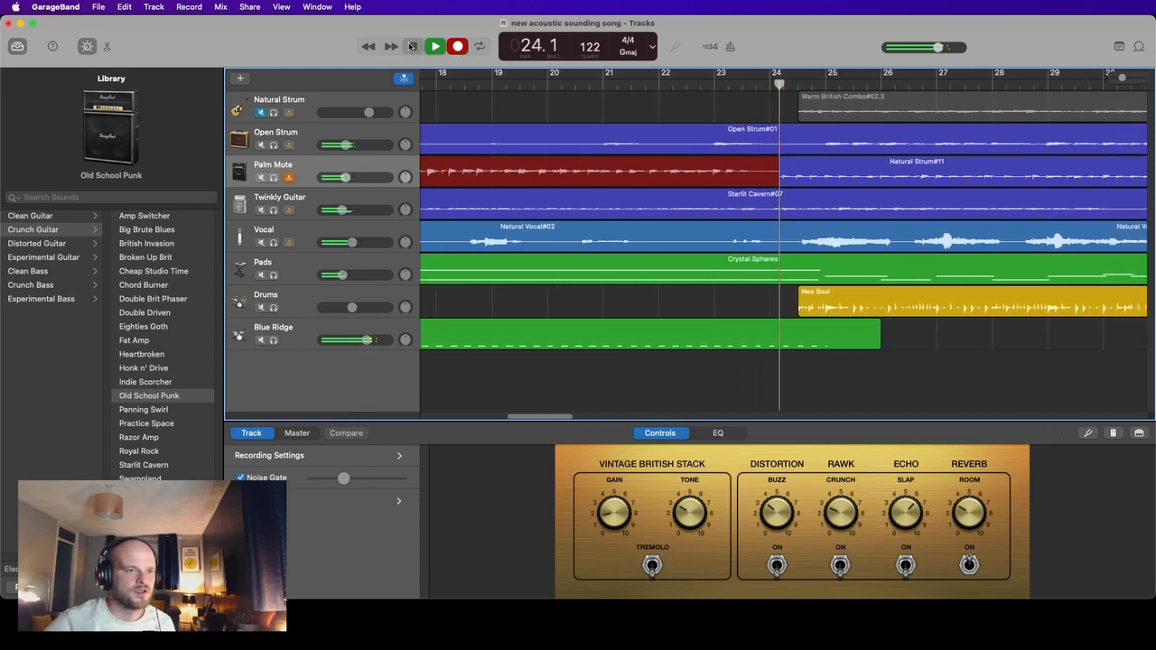
- Record another Palm Mute guitar take from bar 7 and stop at about beat 12.4
drag(562, 419, 494, 425)
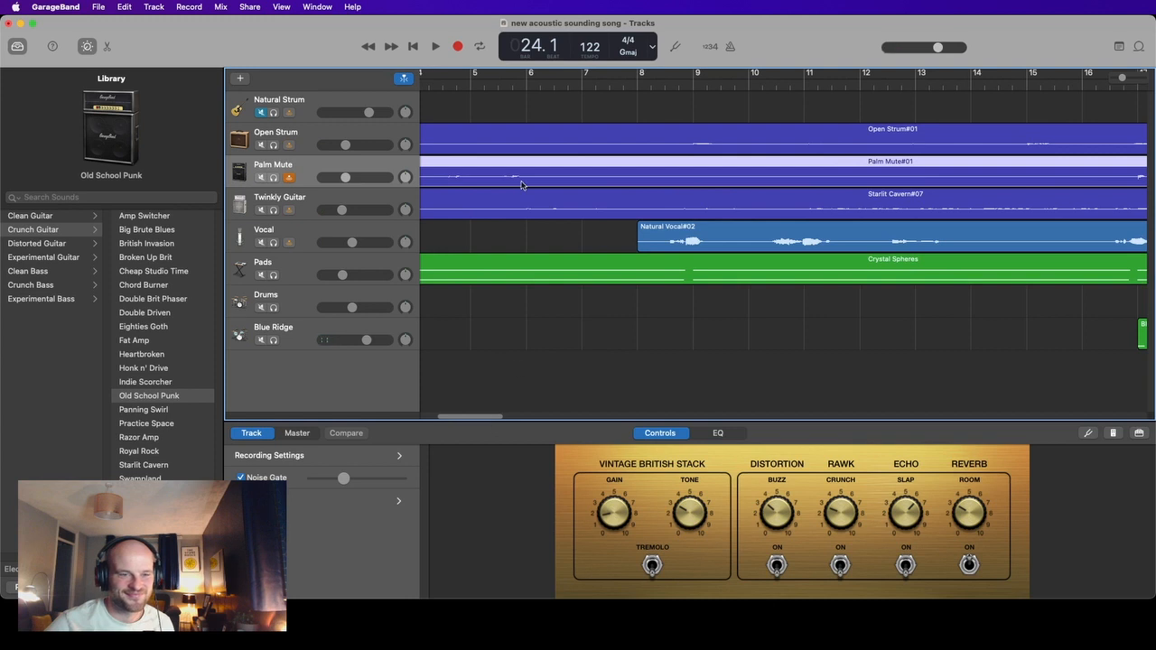
click(459, 47)
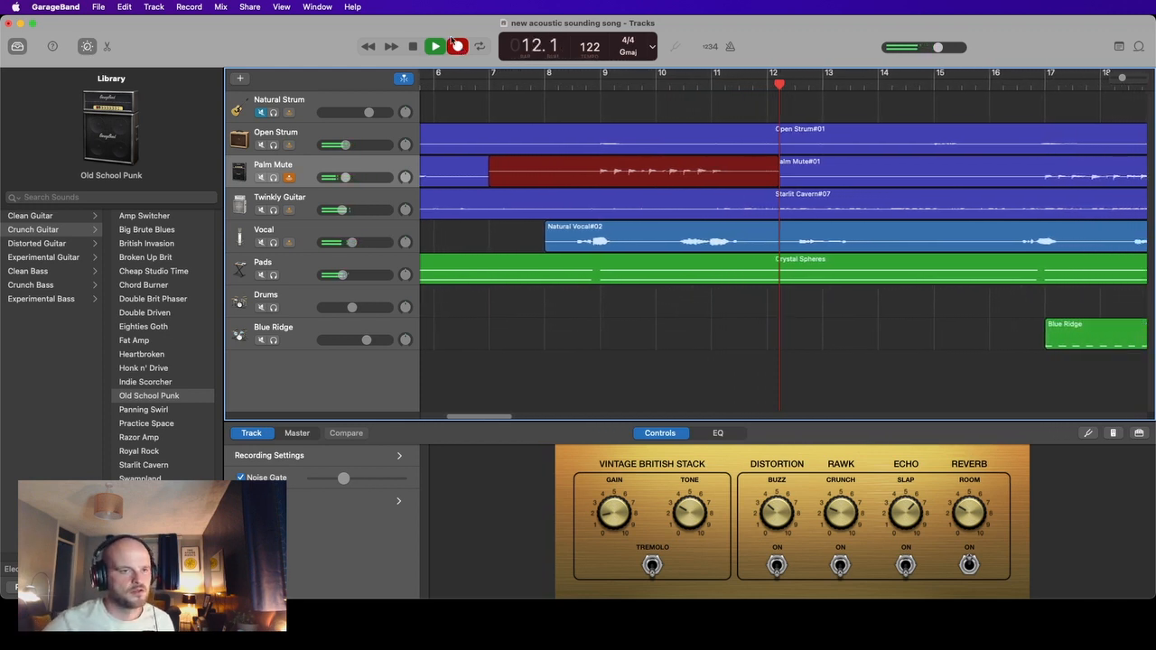
key(space)
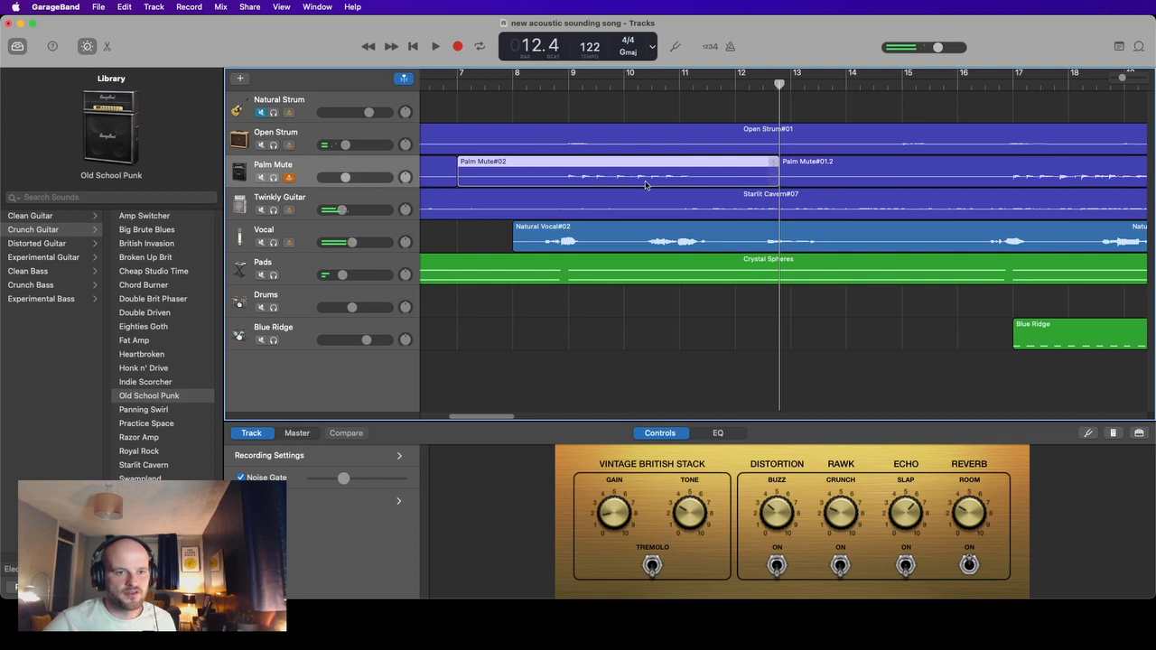
- Play on from beat 12.4 and record a Palm Mute guitar take from bar 15 to about beat 33.3
click(434, 49)
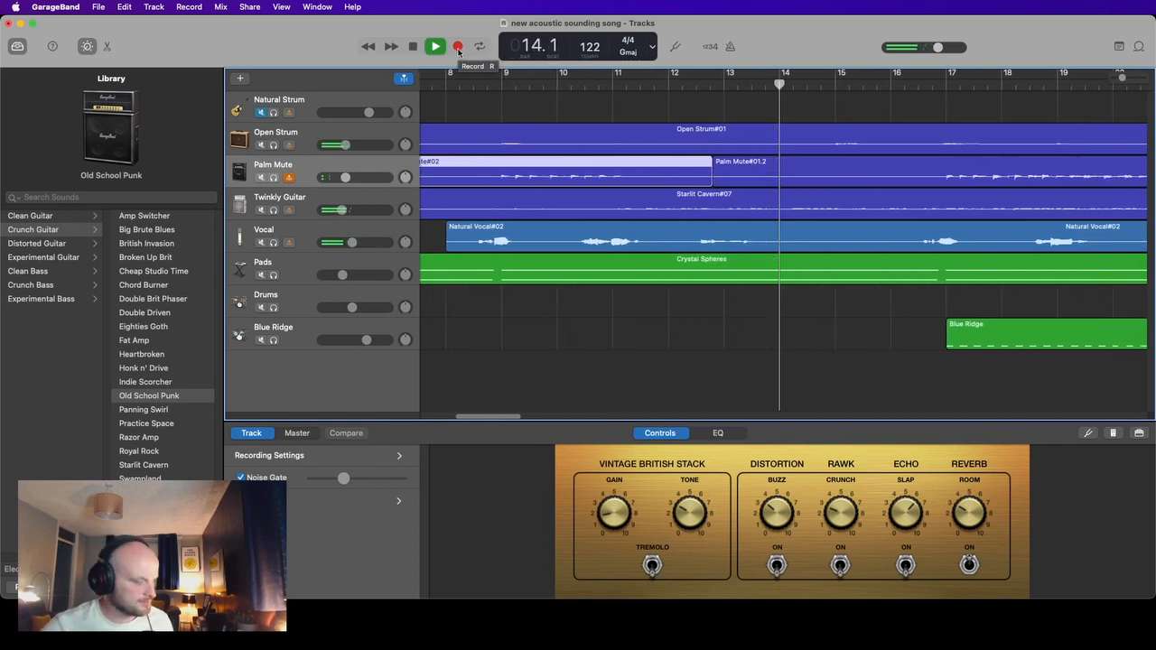
click(458, 47)
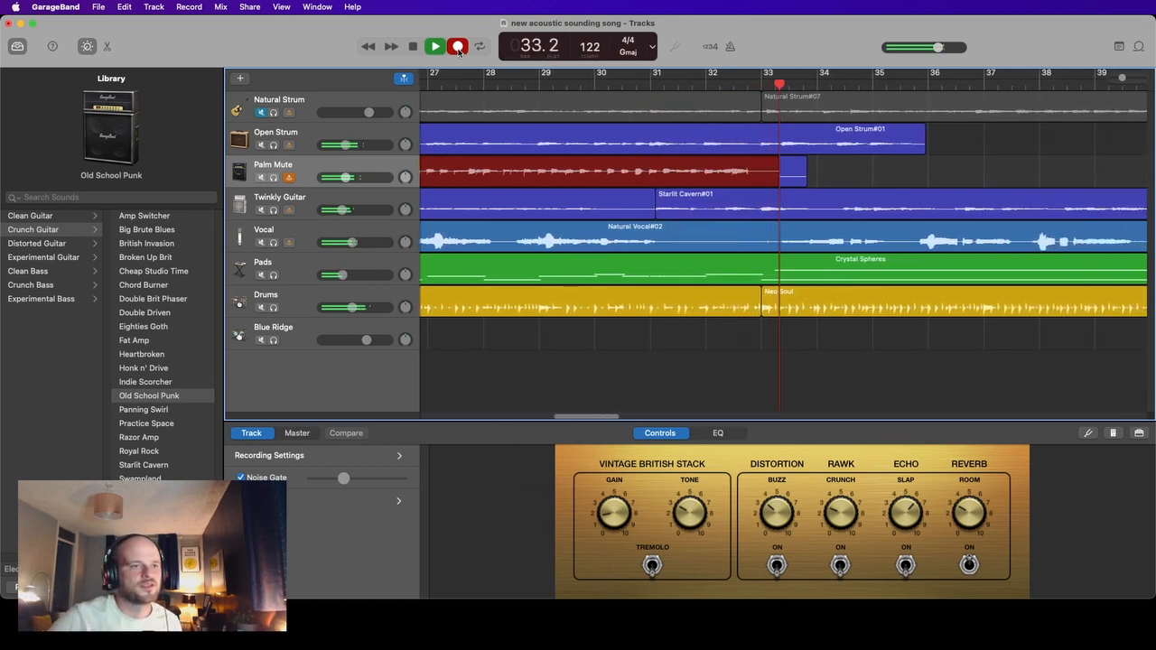
click(412, 47)
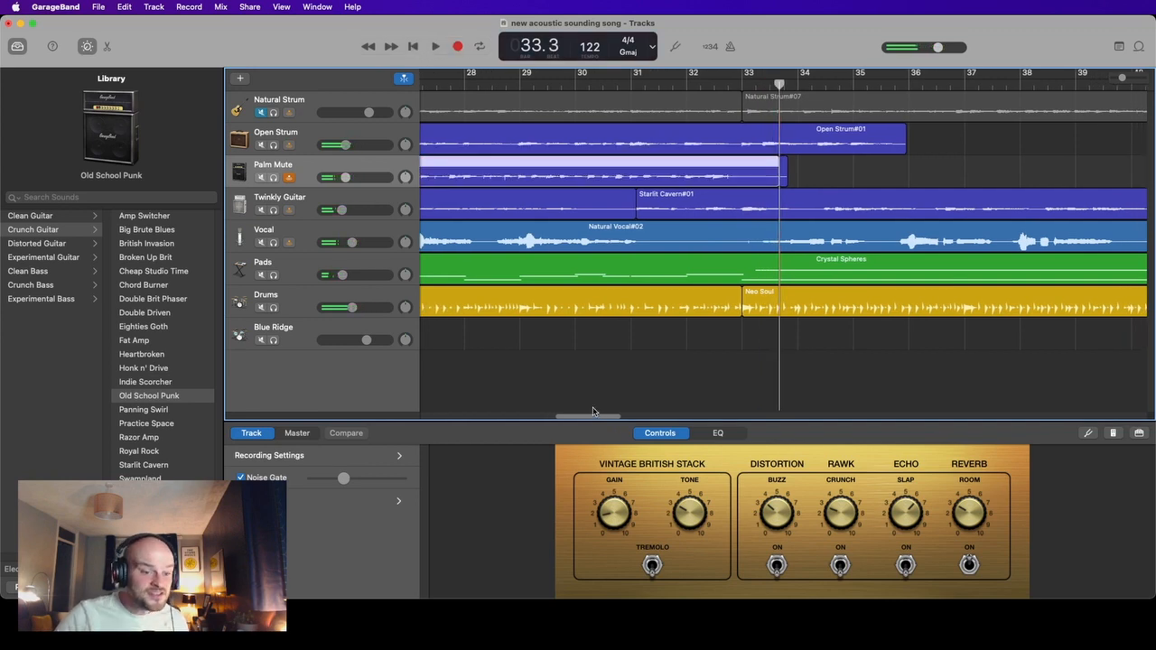
- Delete the two leftover Palm Mute regions between bars 7 and 15, and trim the newest take's start to just before bar 17
drag(593, 419, 503, 418)
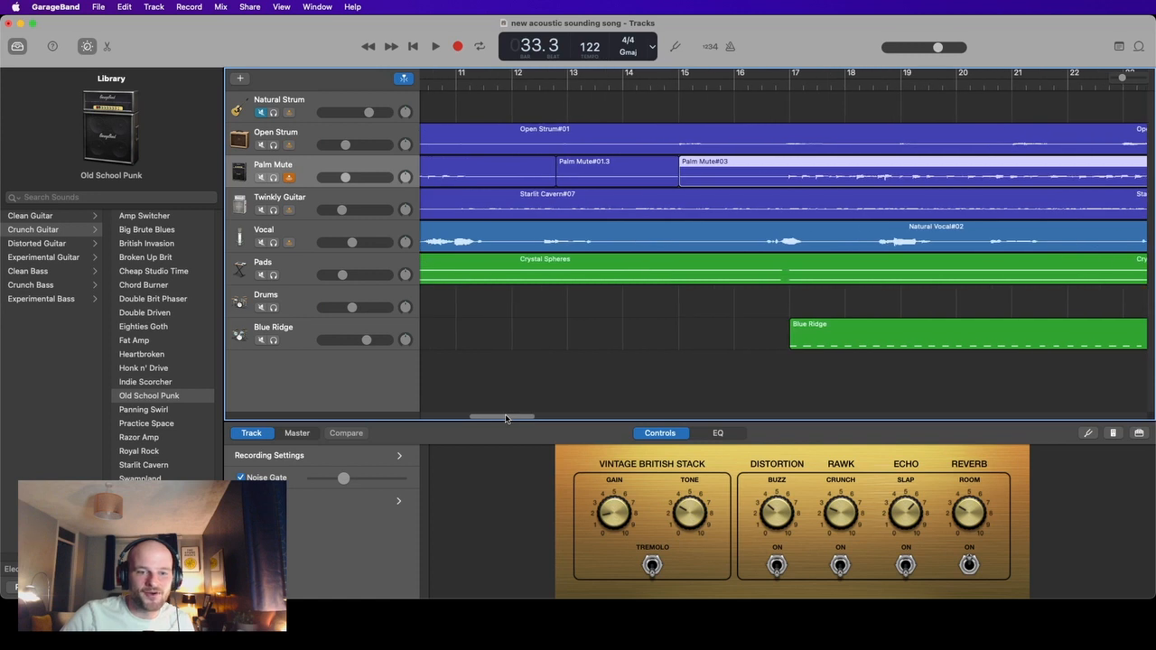
click(494, 176)
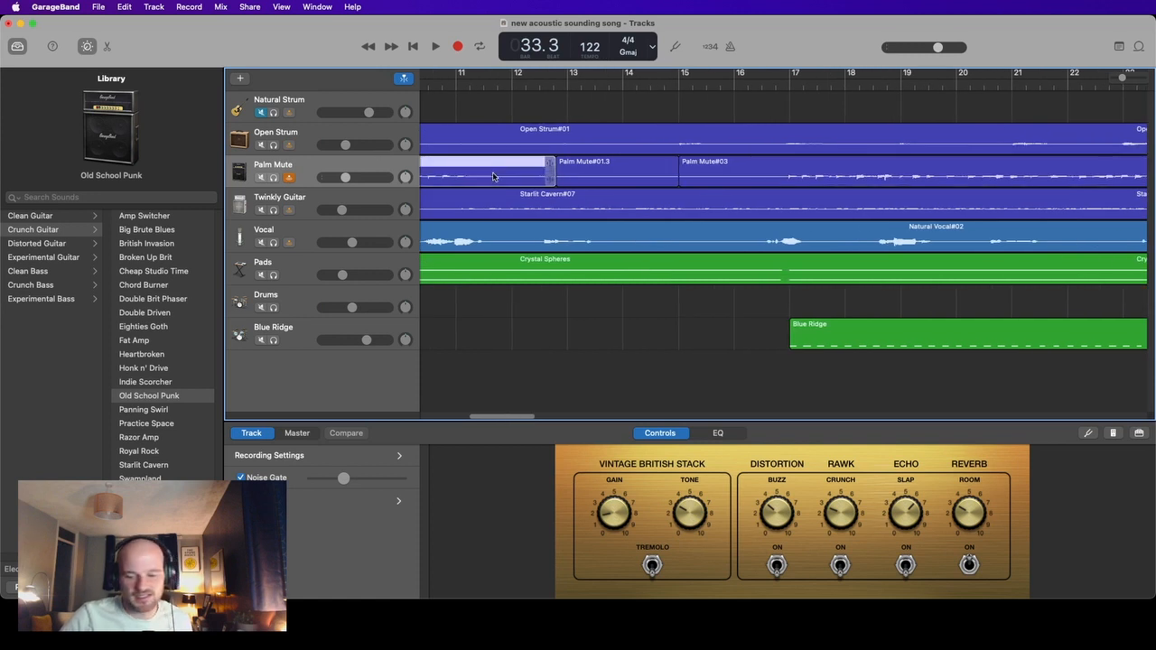
key(Delete)
click(561, 177)
key(Delete)
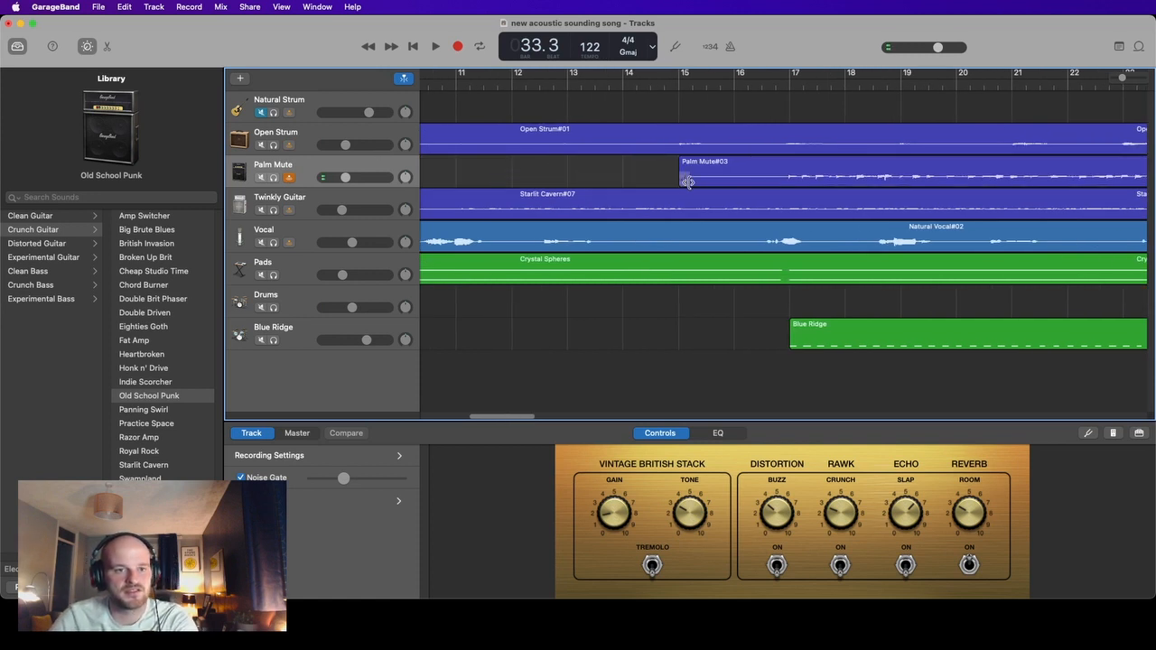
click(686, 178)
drag(693, 178, 766, 218)
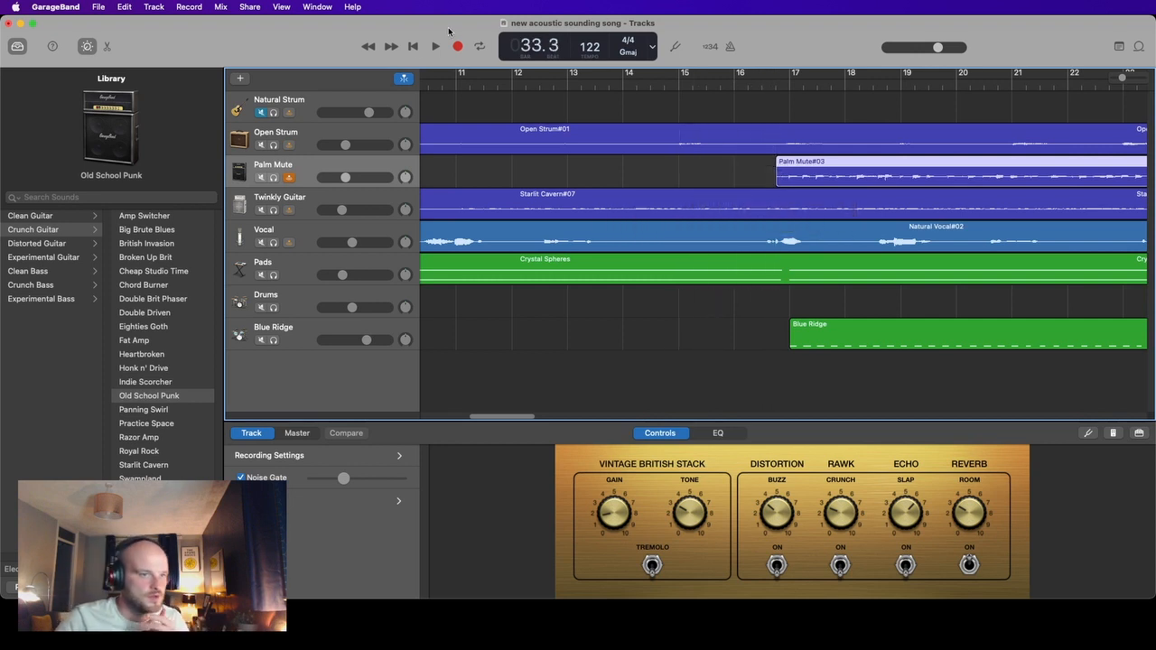
- Play the song from the beginning and delete the leftover Palm Mute region spanning bars 1 to 7
click(411, 50)
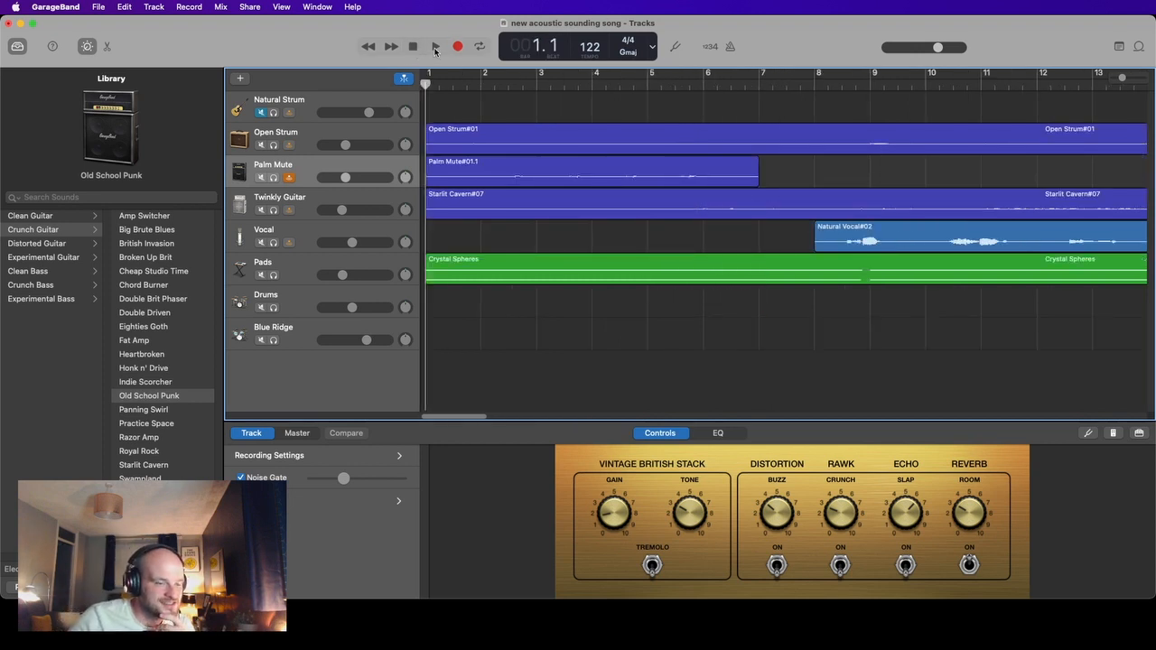
click(435, 47)
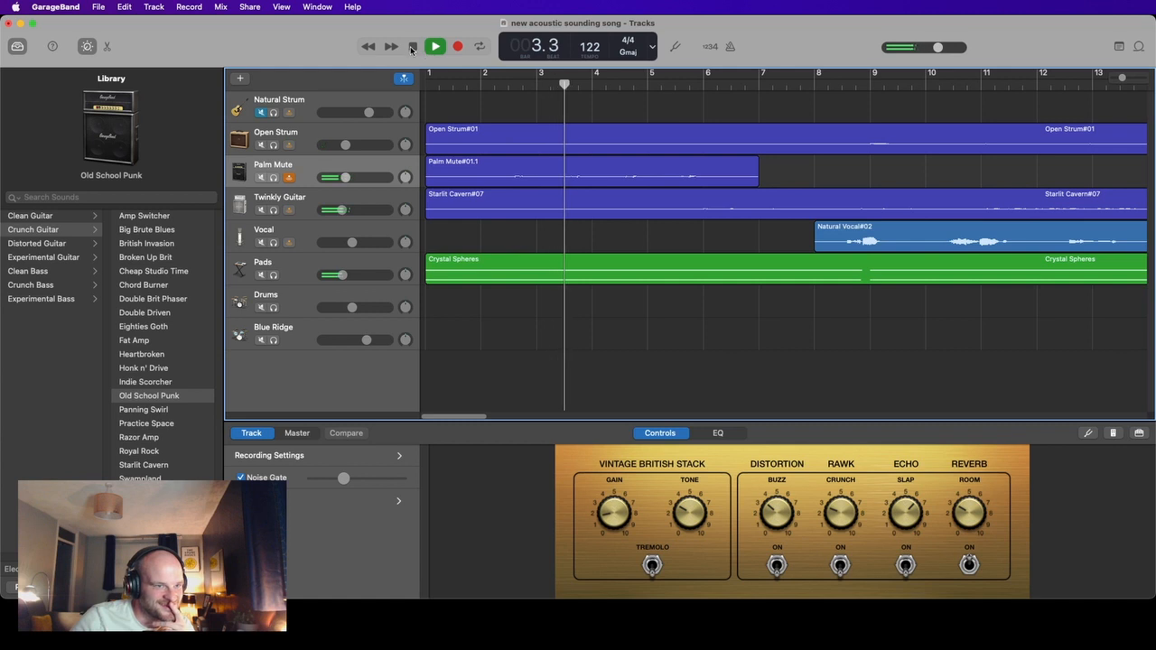
click(544, 180)
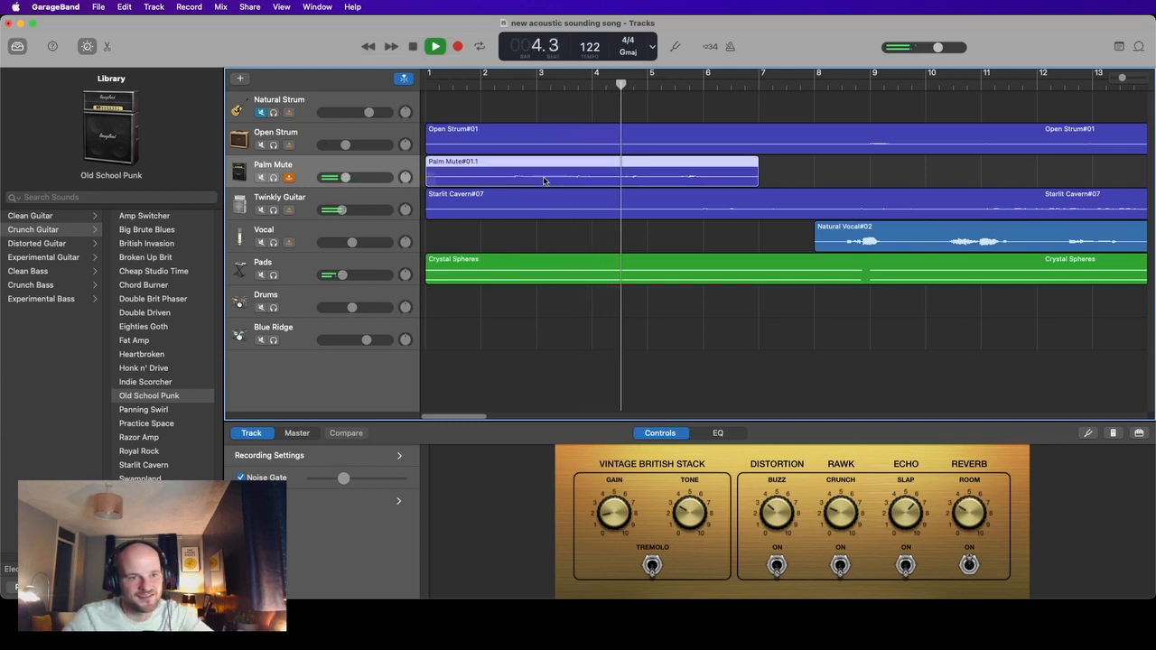
key(Delete)
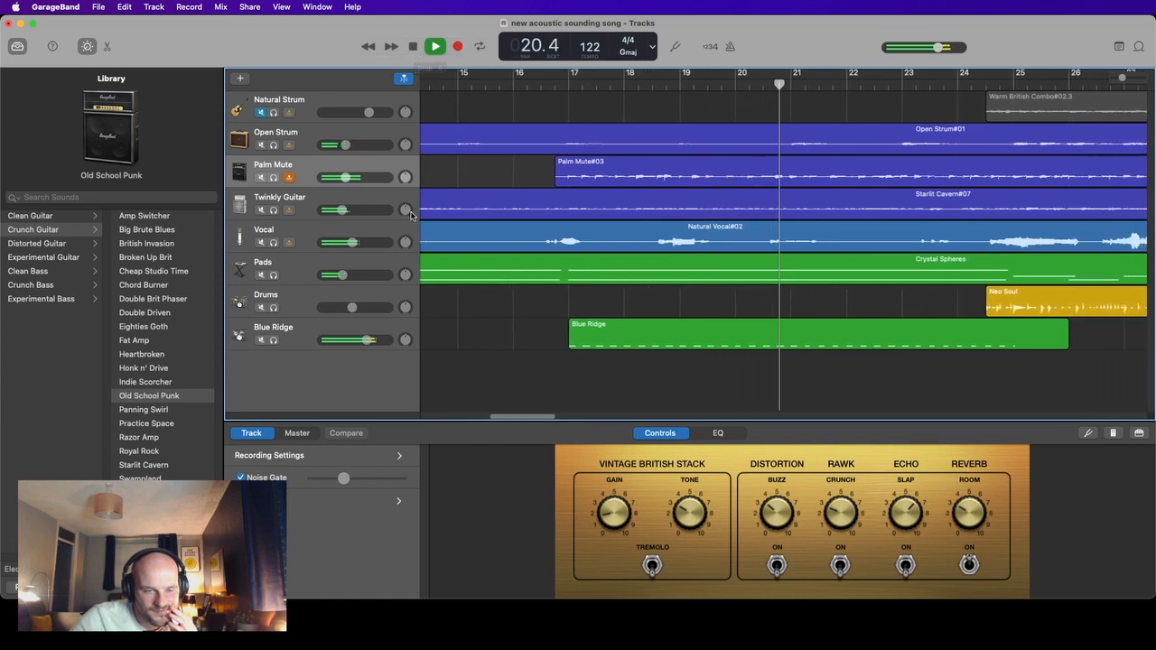
- Lower the Blue Ridge track's volume slightly while the song plays, and stop playback at about bar 27
mouse_move(363, 346)
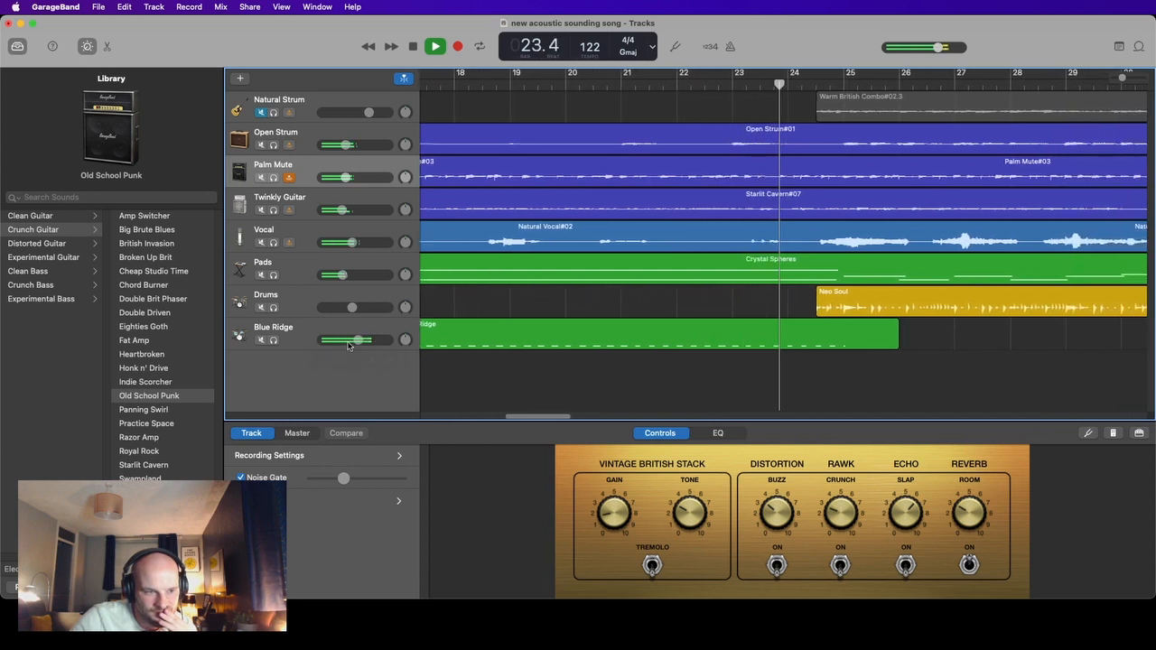
click(413, 46)
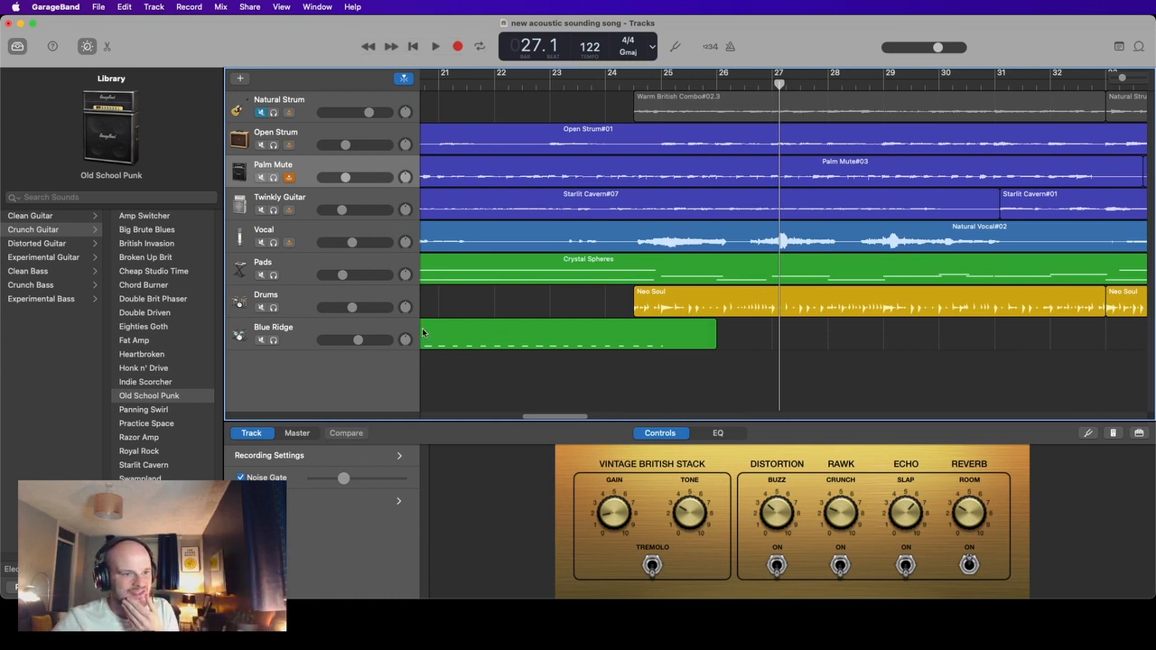
- Change the Drums track's drummer to Hard Rock, replacing the existing region settings
click(377, 297)
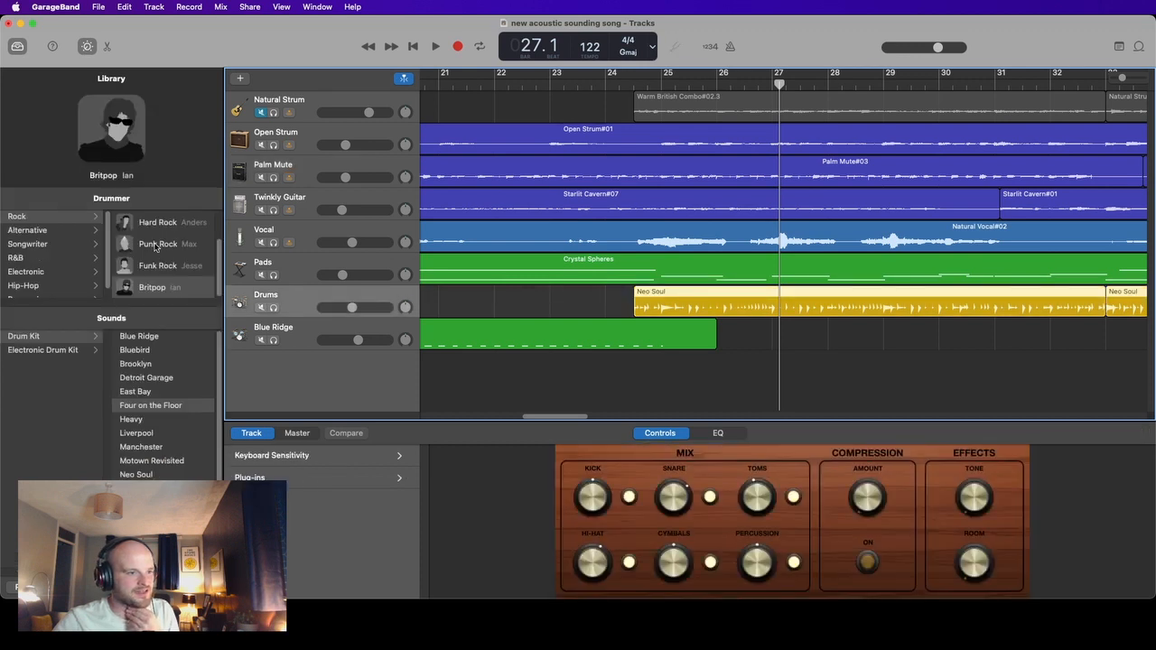
click(161, 230)
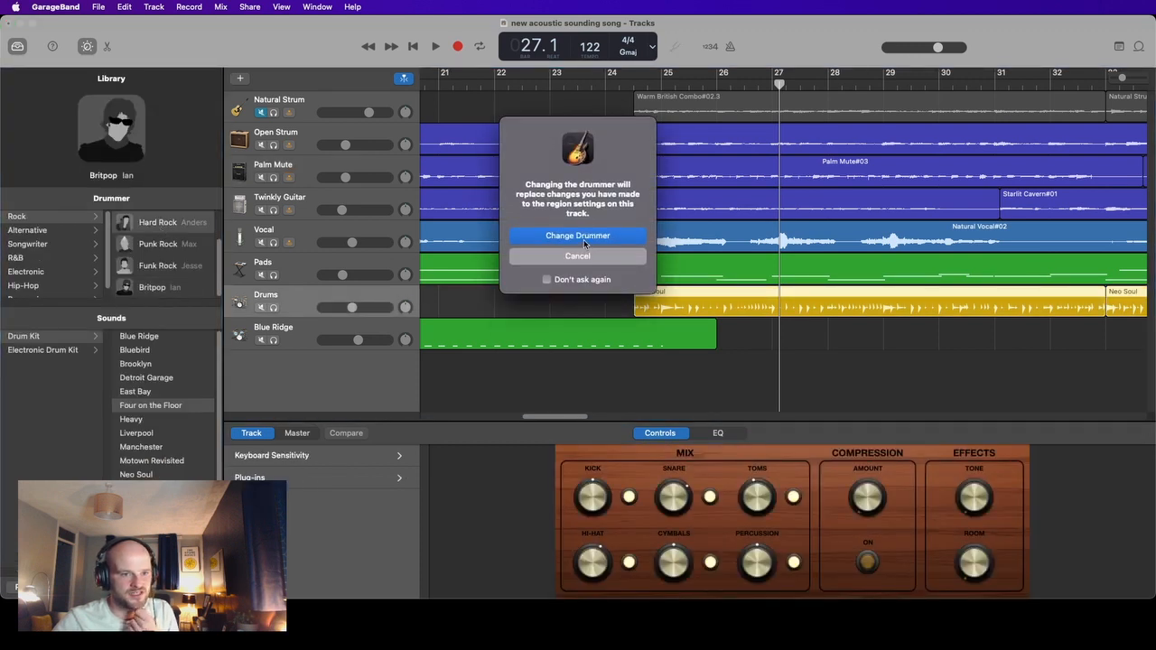
click(580, 237)
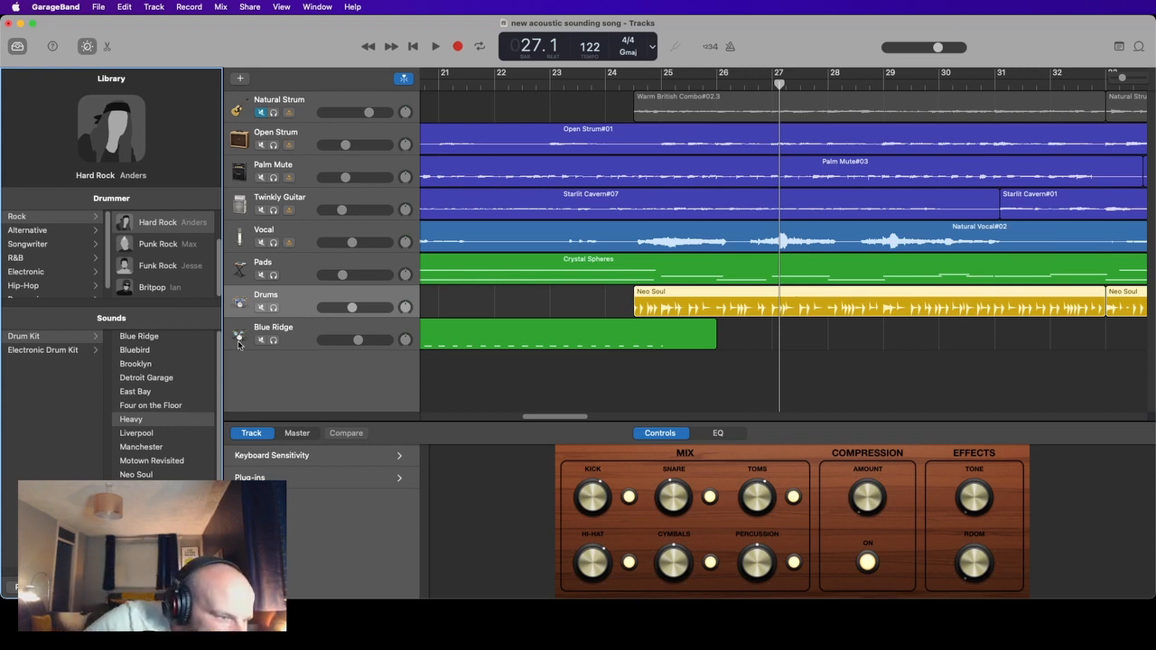
- Try the Punk Rock, Funk Rock and Britpop drummers on the Drums track and return to Hard Rock
click(180, 244)
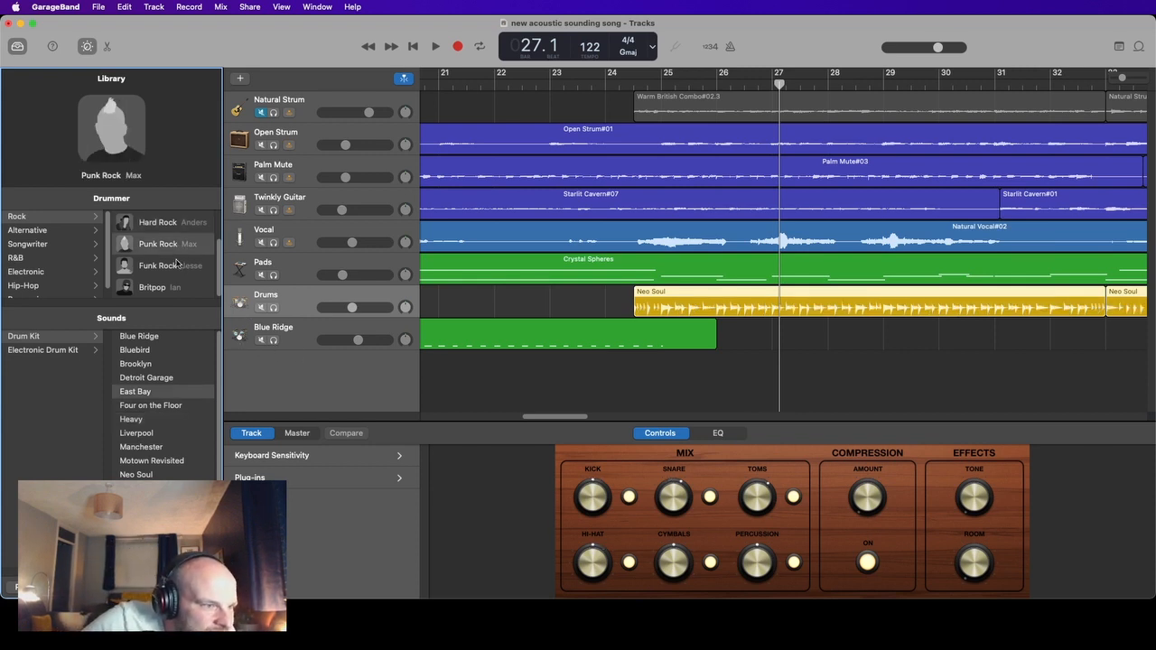
click(177, 265)
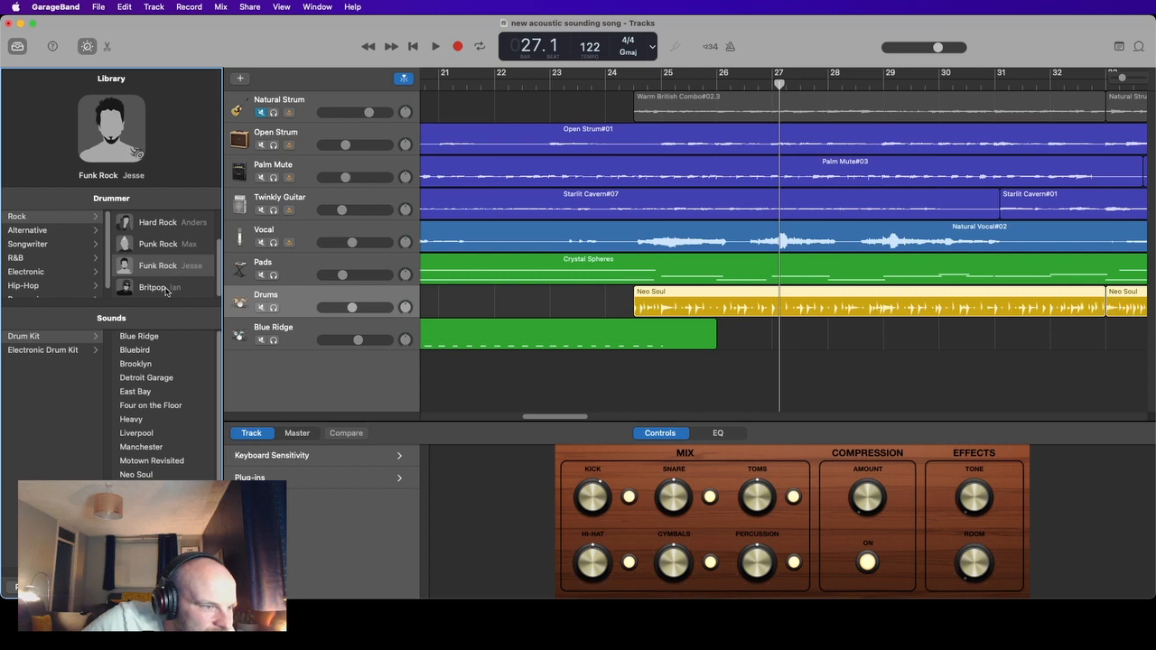
click(167, 289)
scroll(179, 242, up, 1)
click(180, 228)
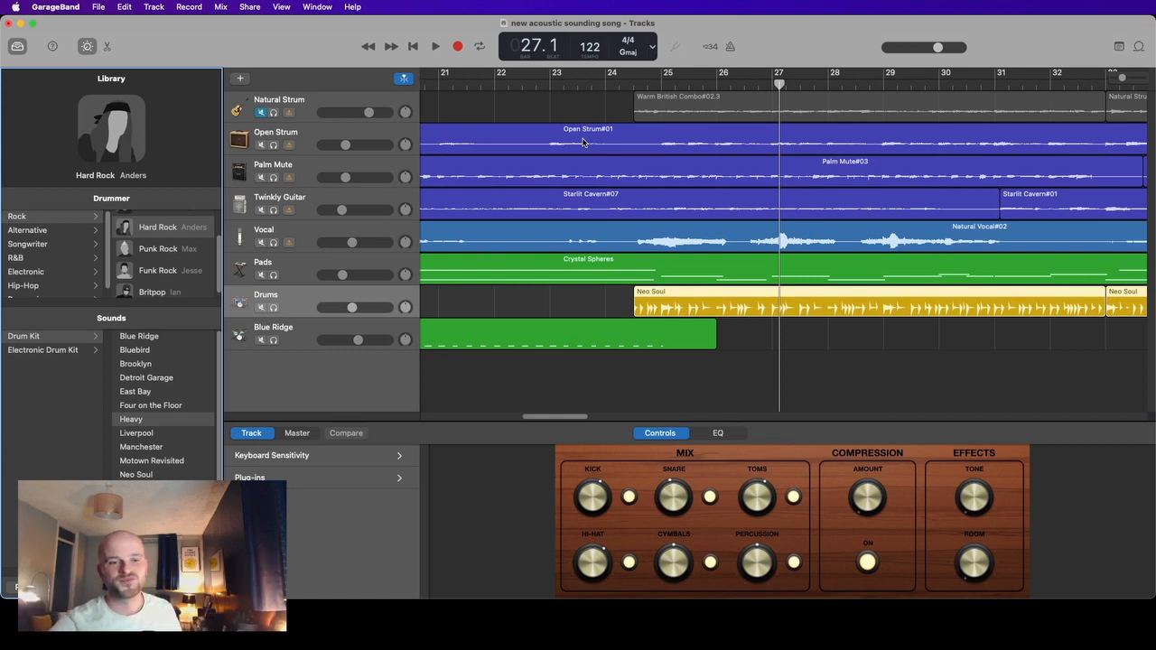
click(953, 619)
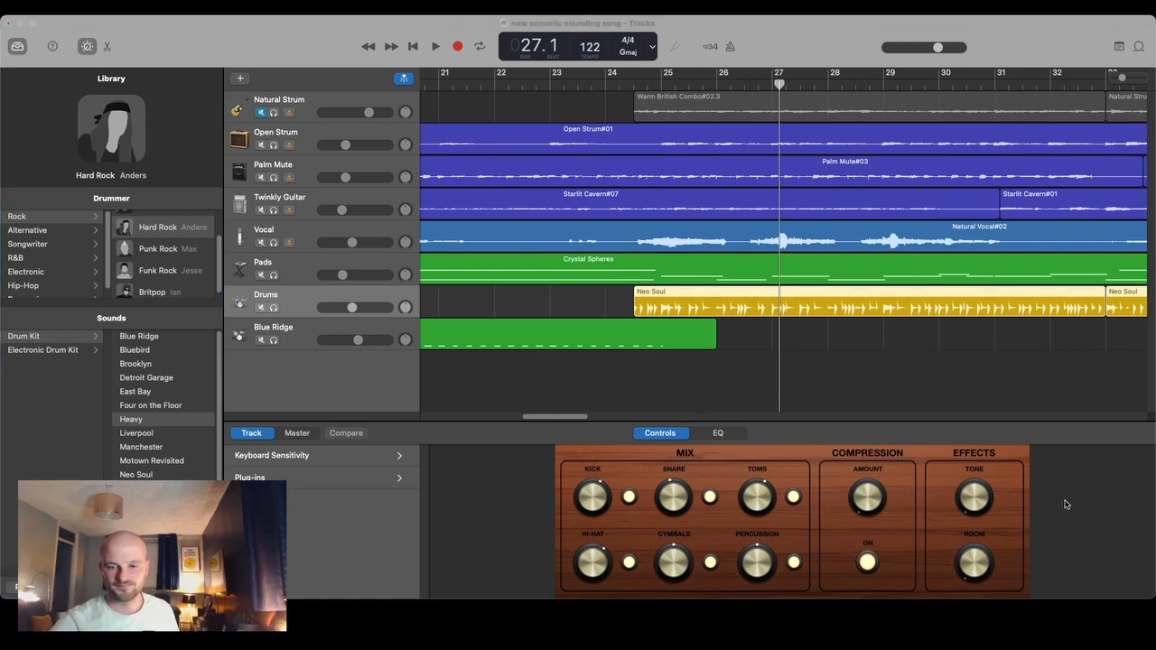